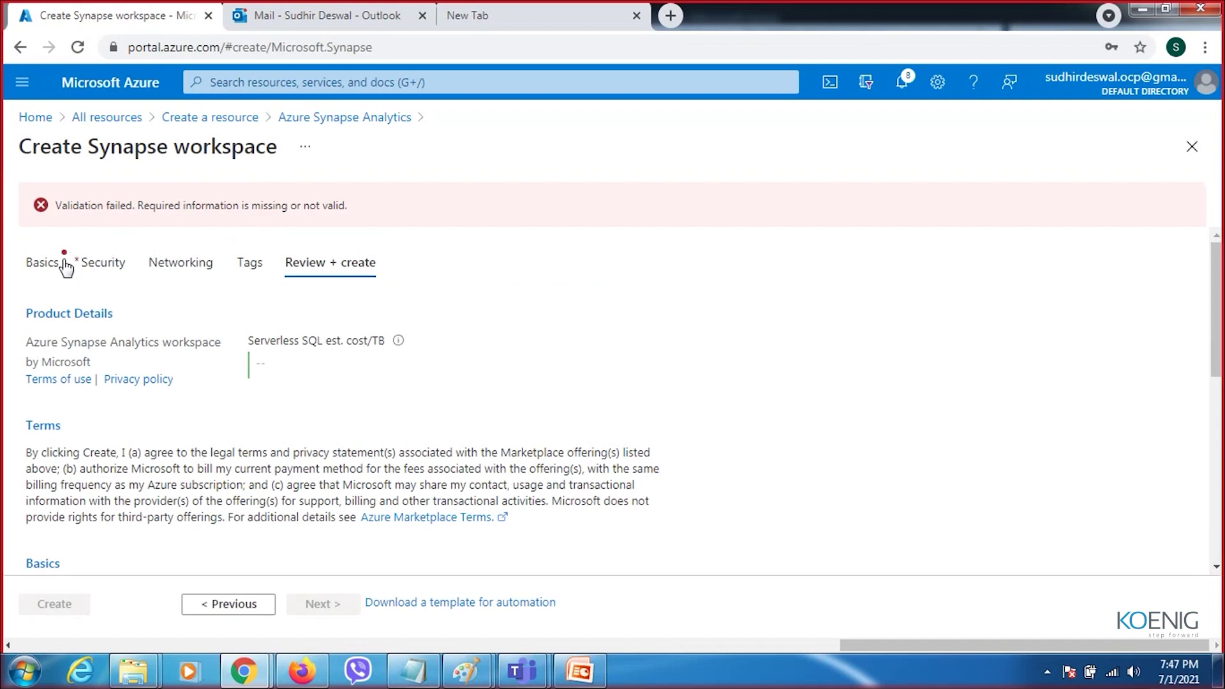
- Return to the Basics tab and choose dp203 as the workspace's resource group
click(37, 268)
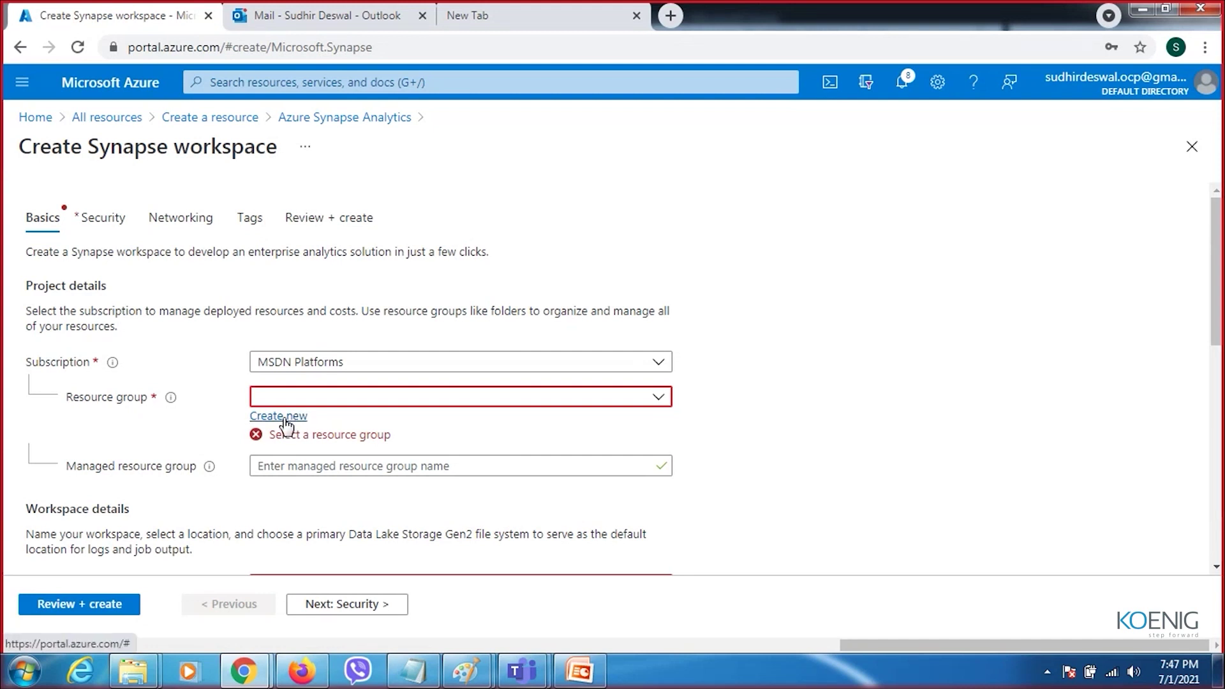
click(398, 401)
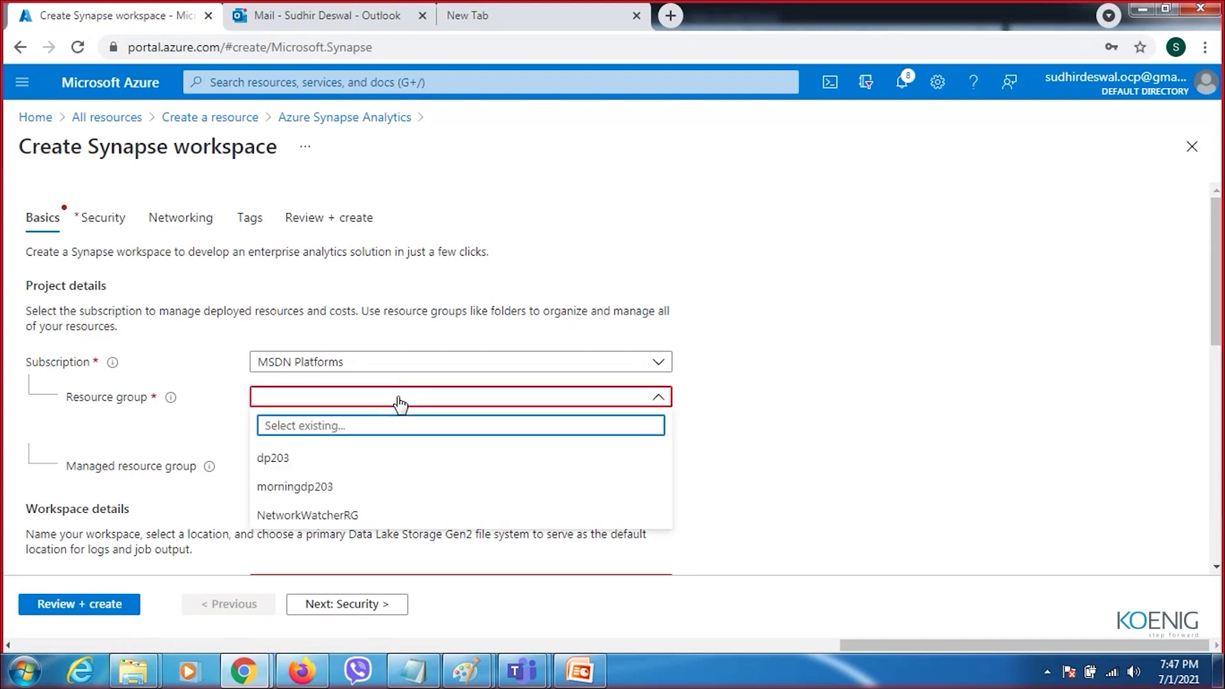
click(201, 430)
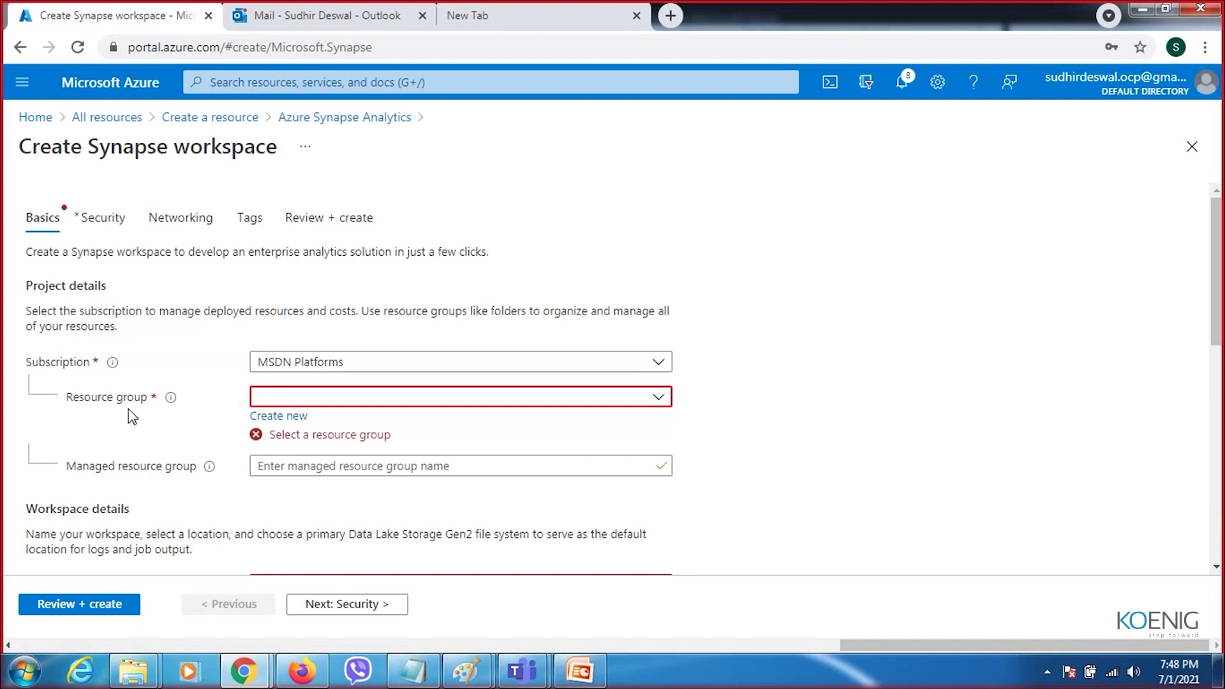
click(285, 402)
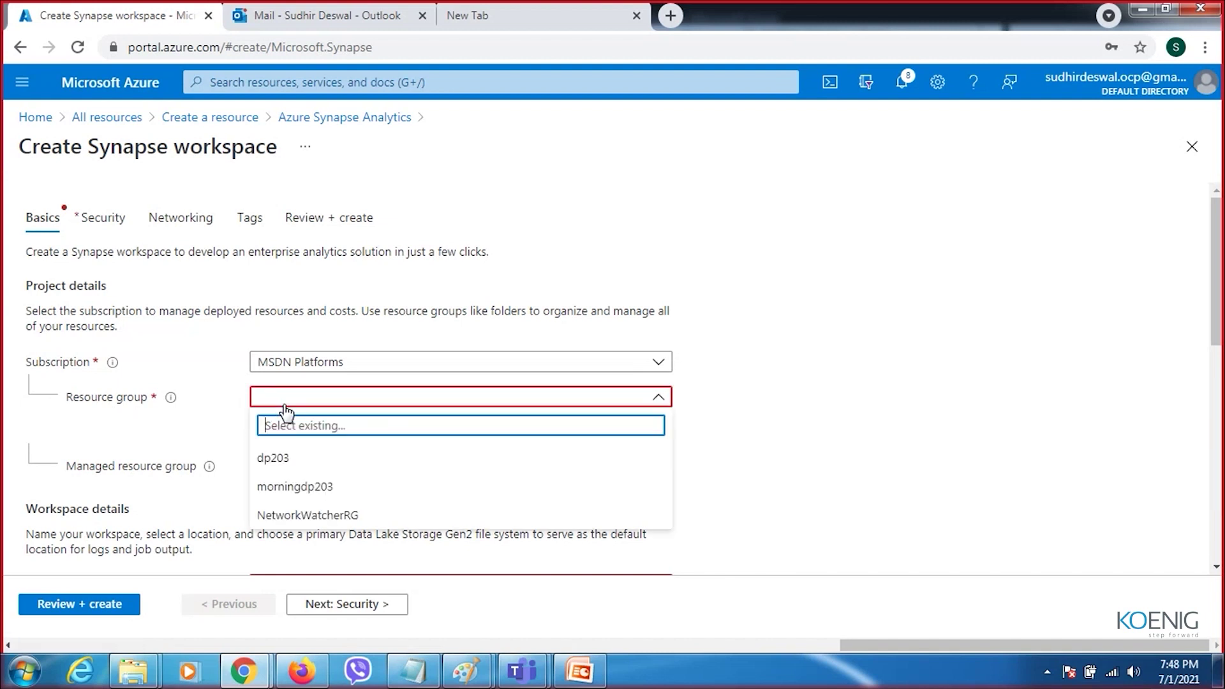
click(268, 460)
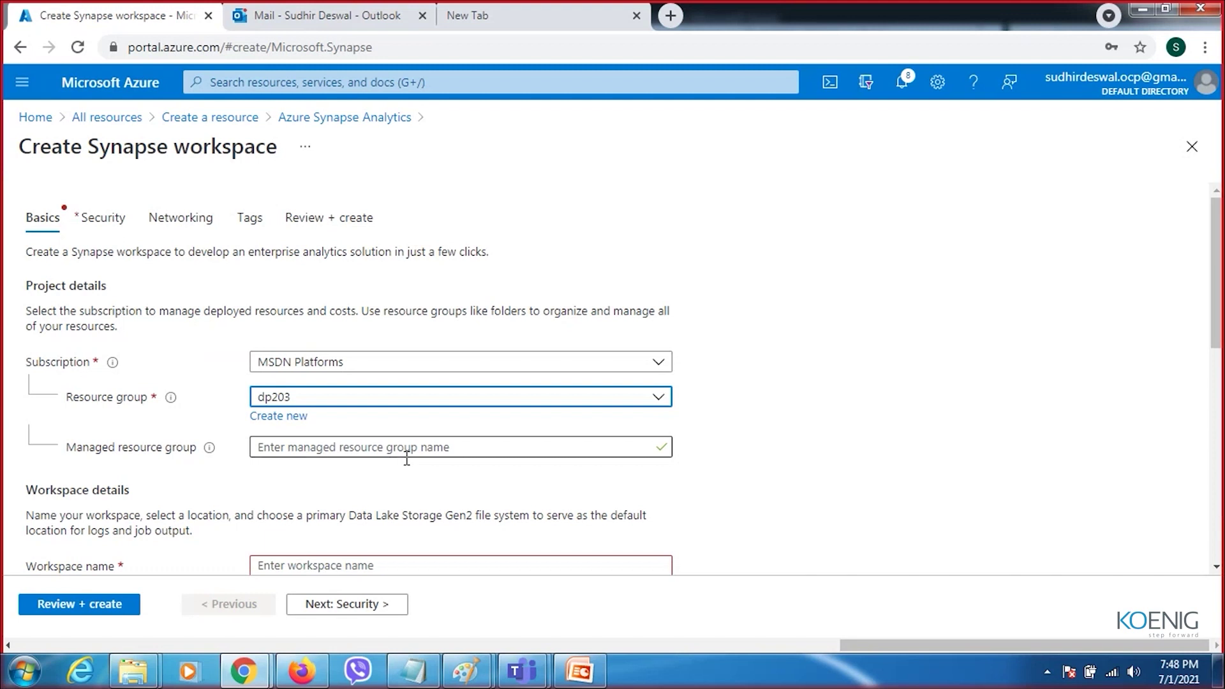
- Enter manageddp203 as the managed resource group name
click(377, 448)
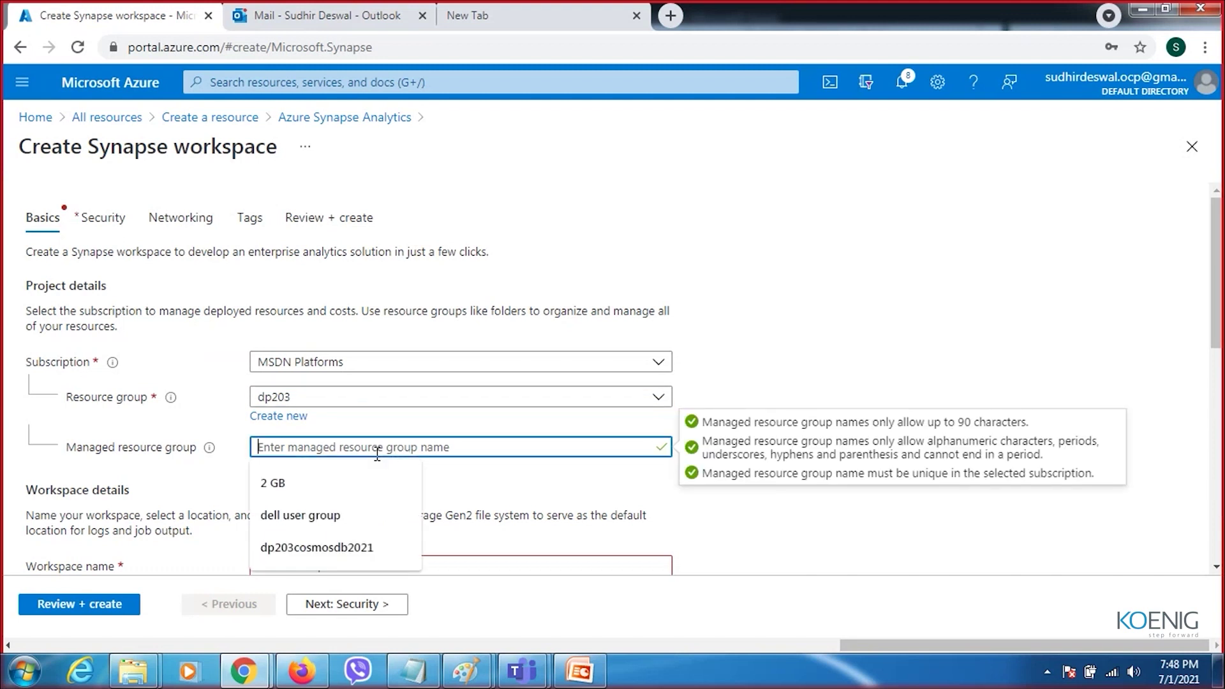
text(managed)
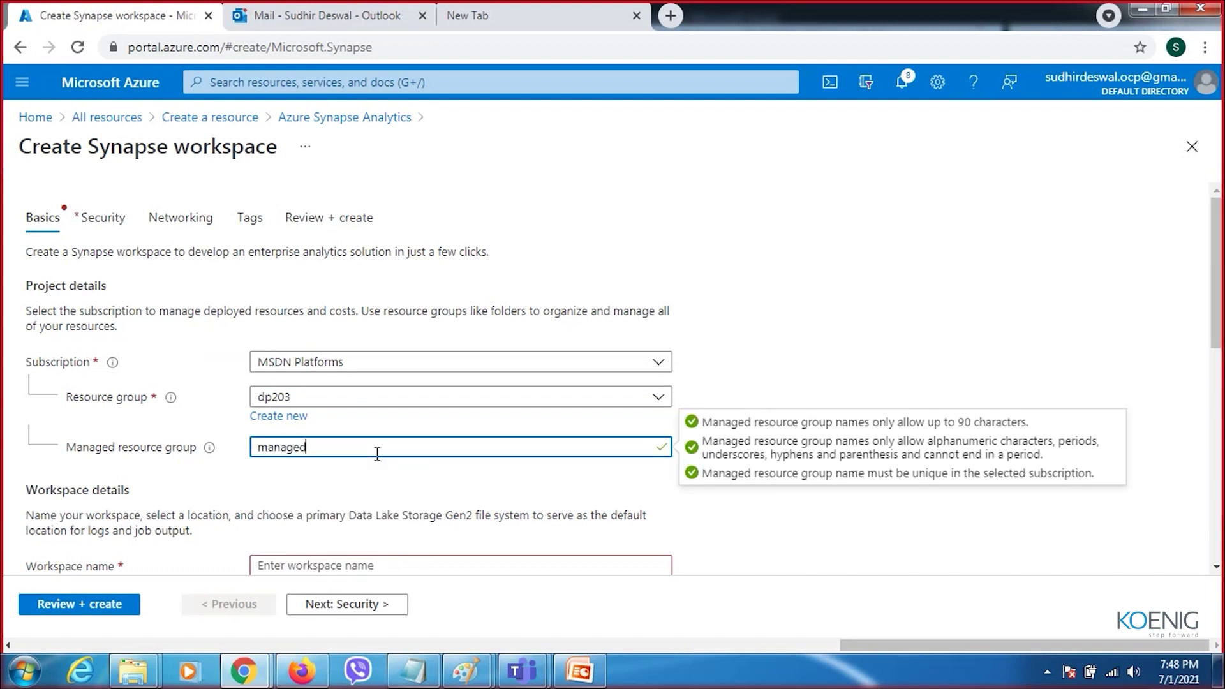
text(dp203)
click(466, 490)
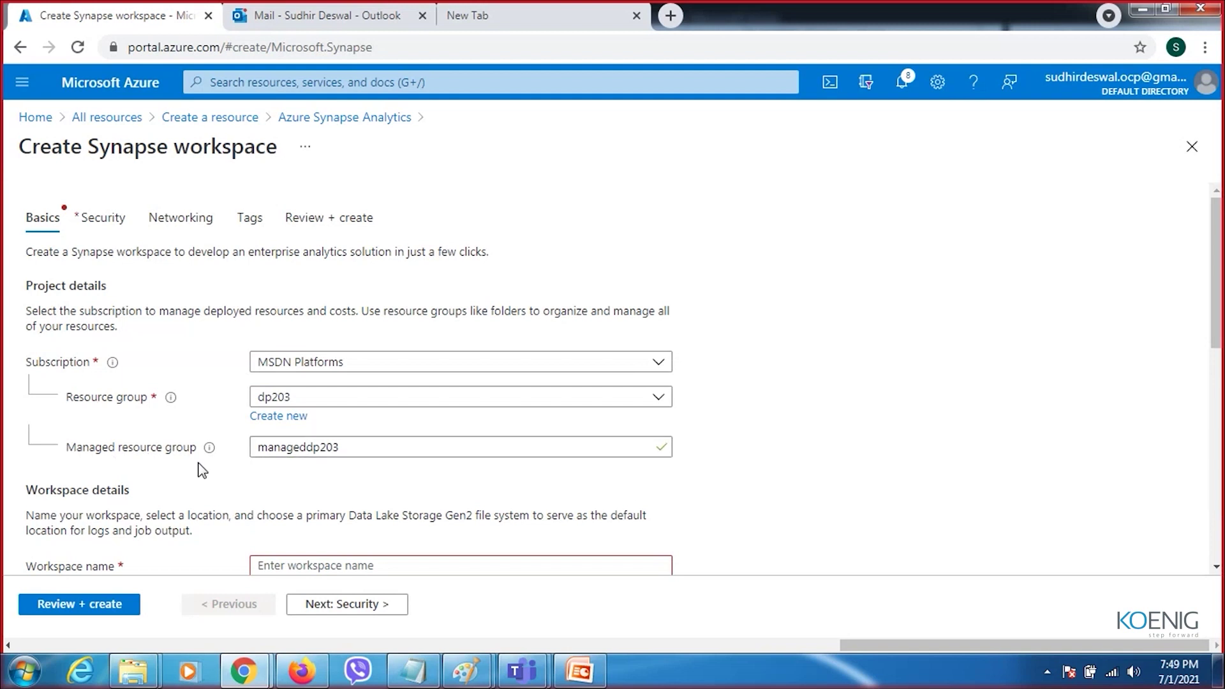
scroll(1217, 313, down, 2)
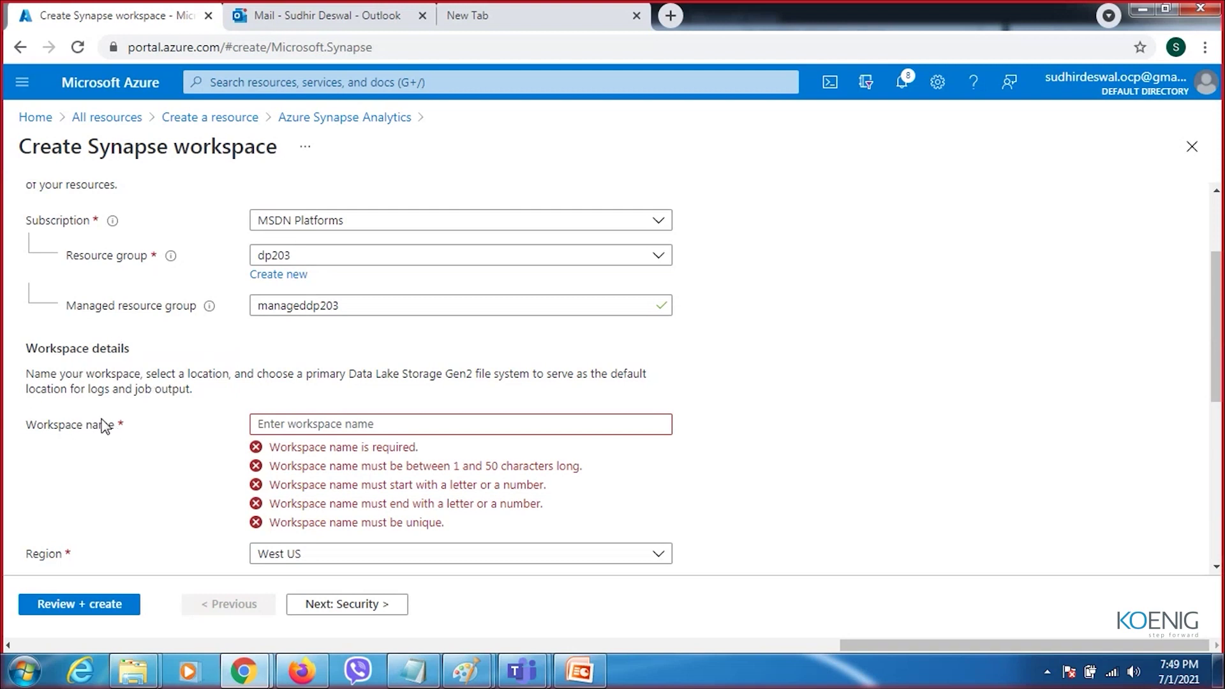
- Enter dp203synapseworkspace1 as the workspace name
click(304, 423)
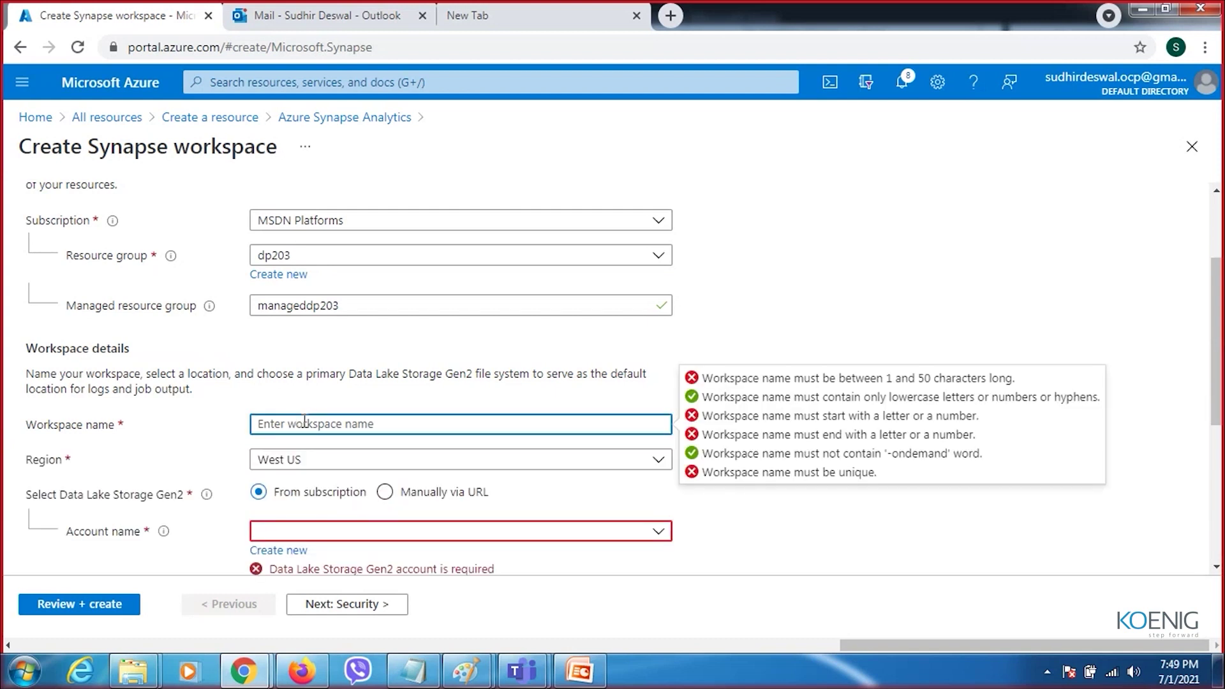
text(syn)
key(BackSpace)
key(BackSpace)
key(BackSpace)
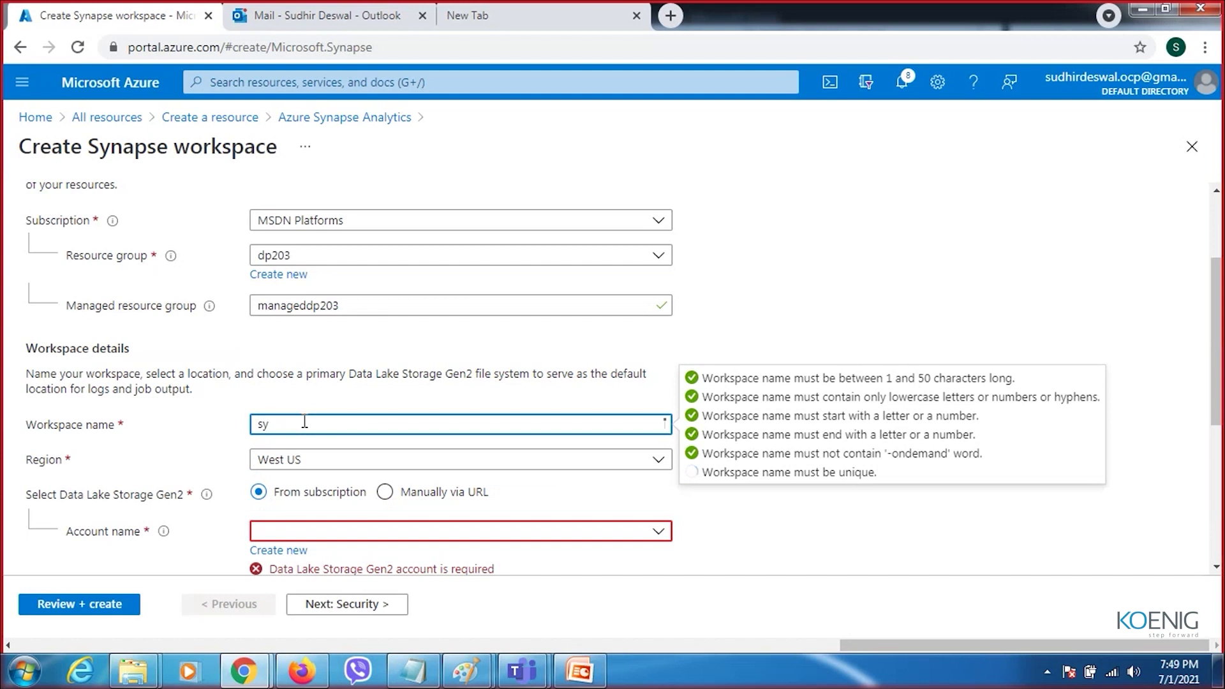
text(dp203)
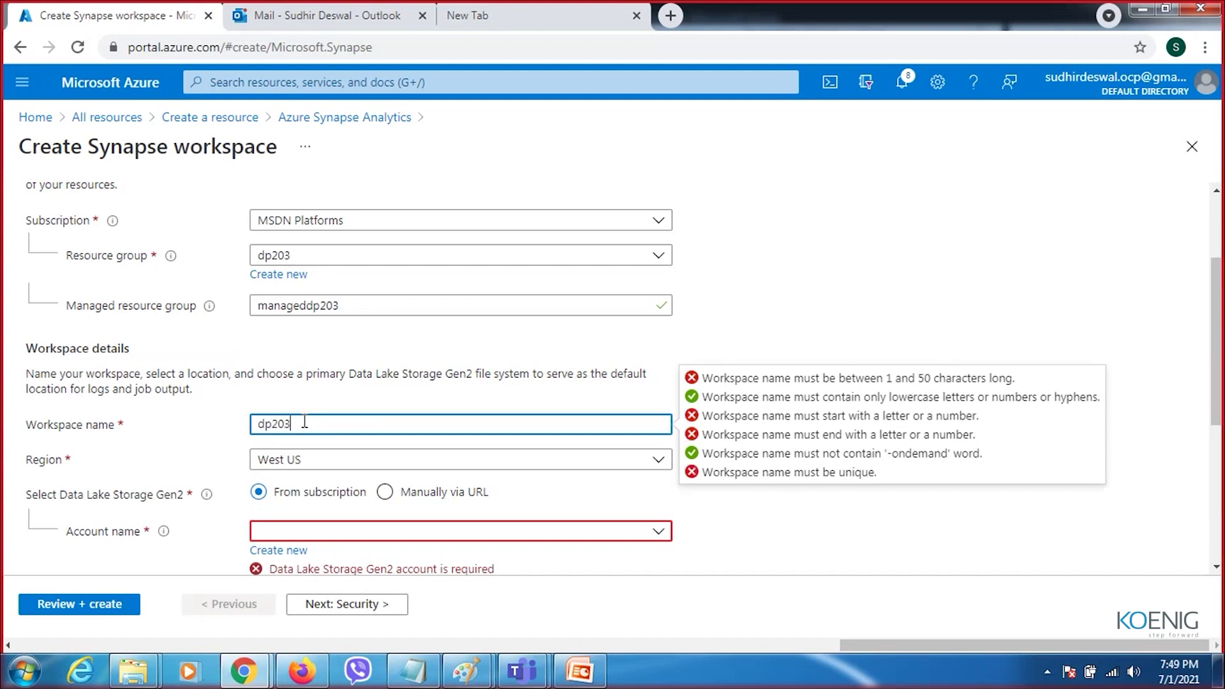
text(synapse)
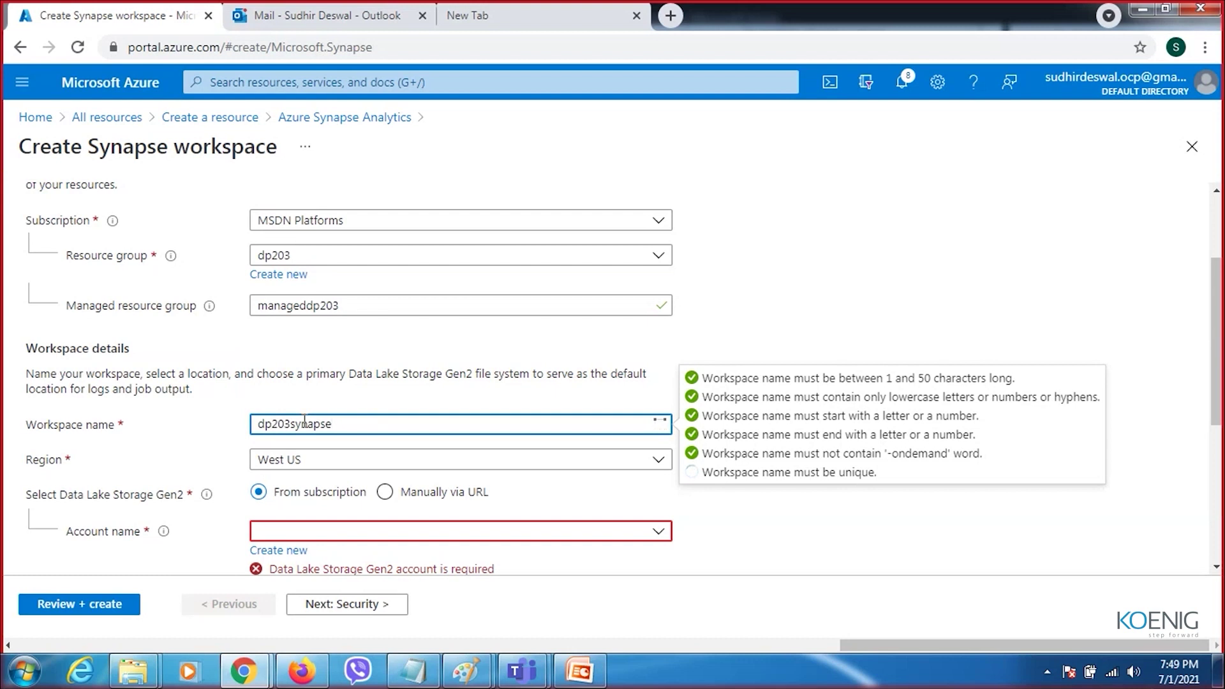
text(workspace1)
click(848, 538)
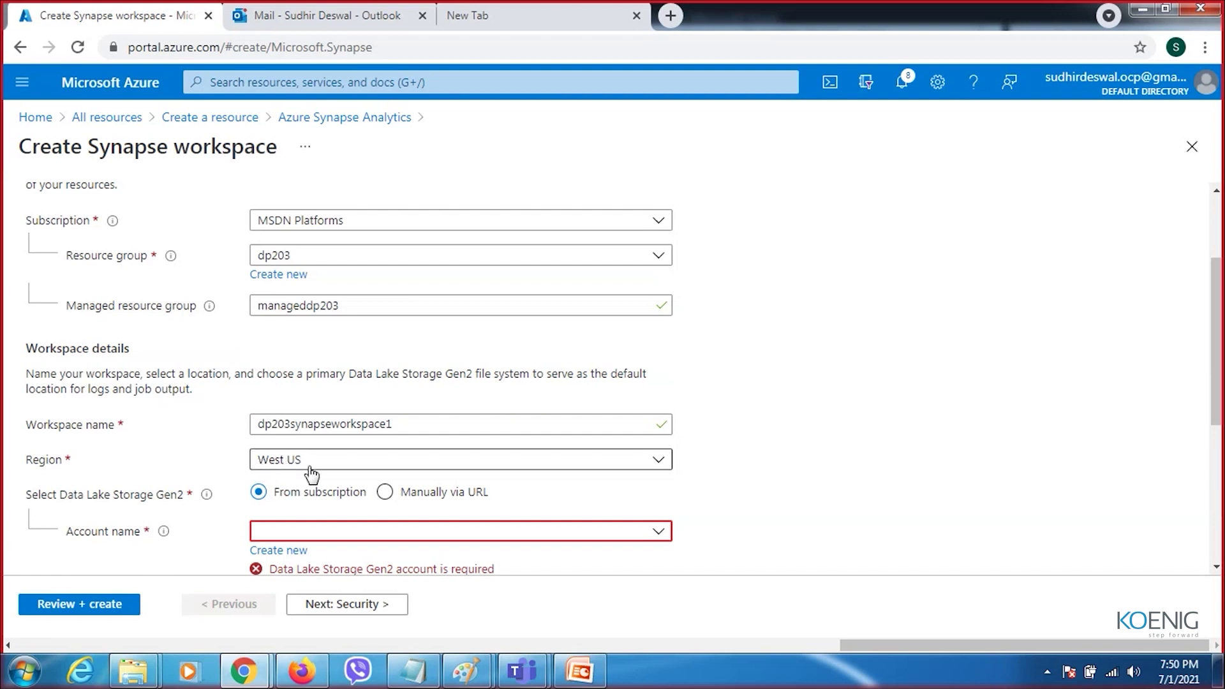
- Change the workspace region from West US to South Central US
click(658, 461)
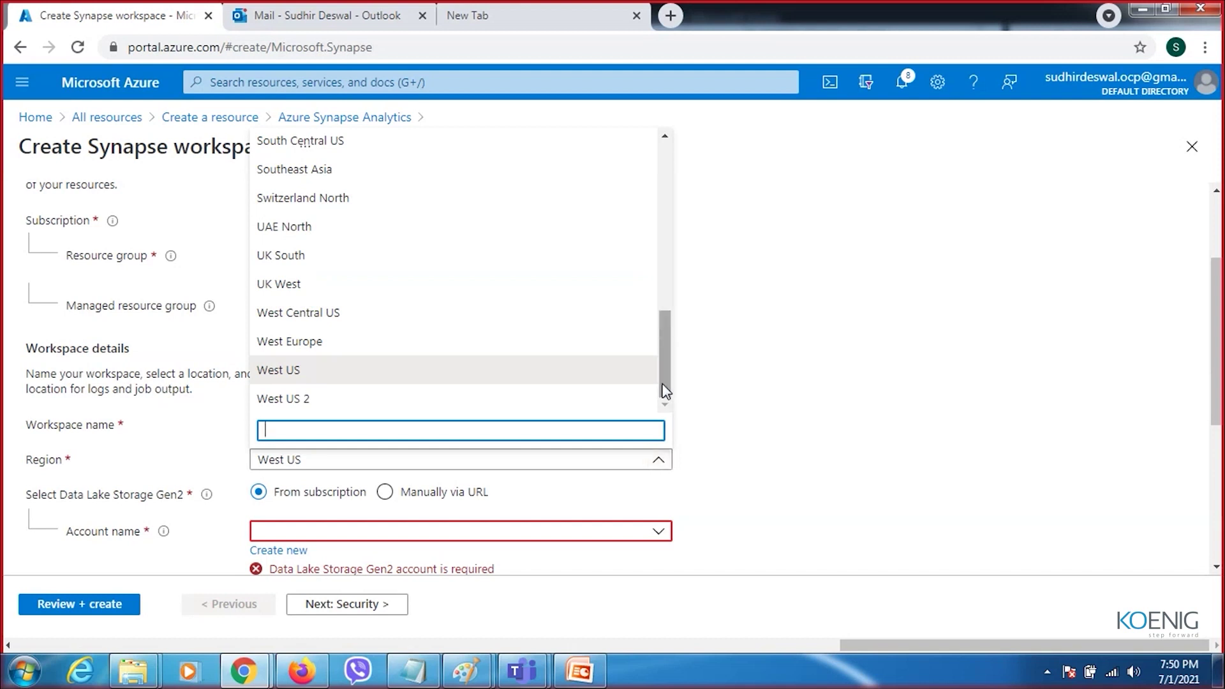
drag(665, 389, 670, 156)
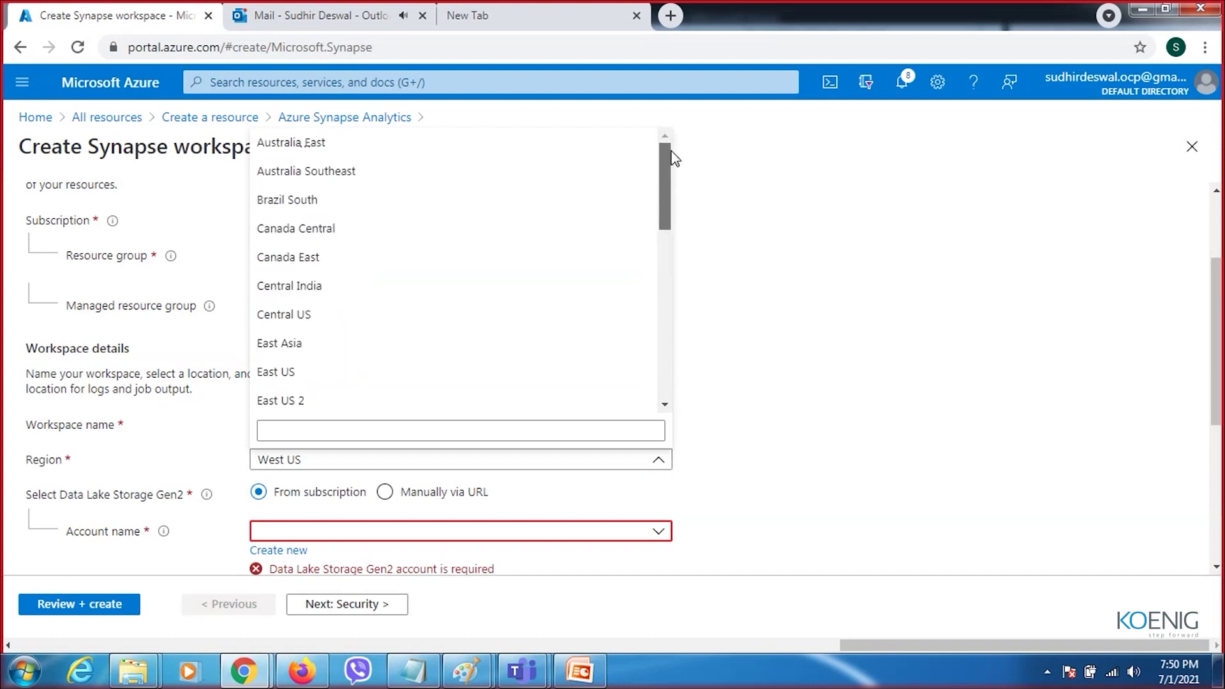
drag(679, 206, 694, 325)
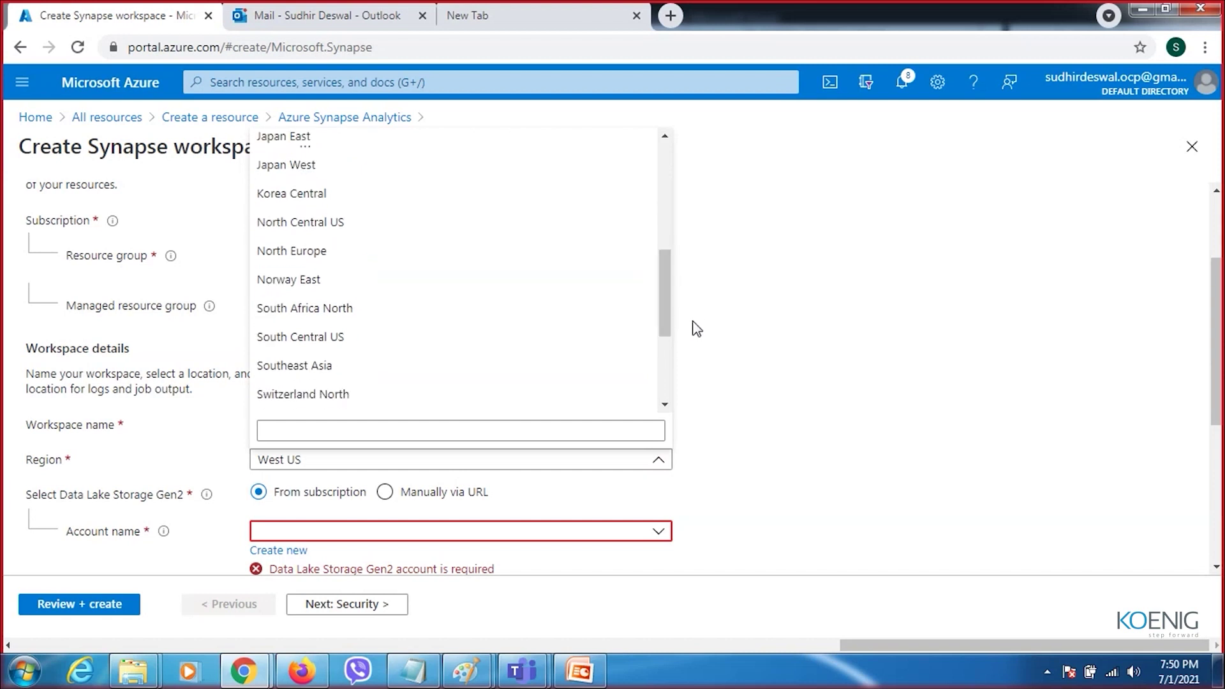
click(310, 338)
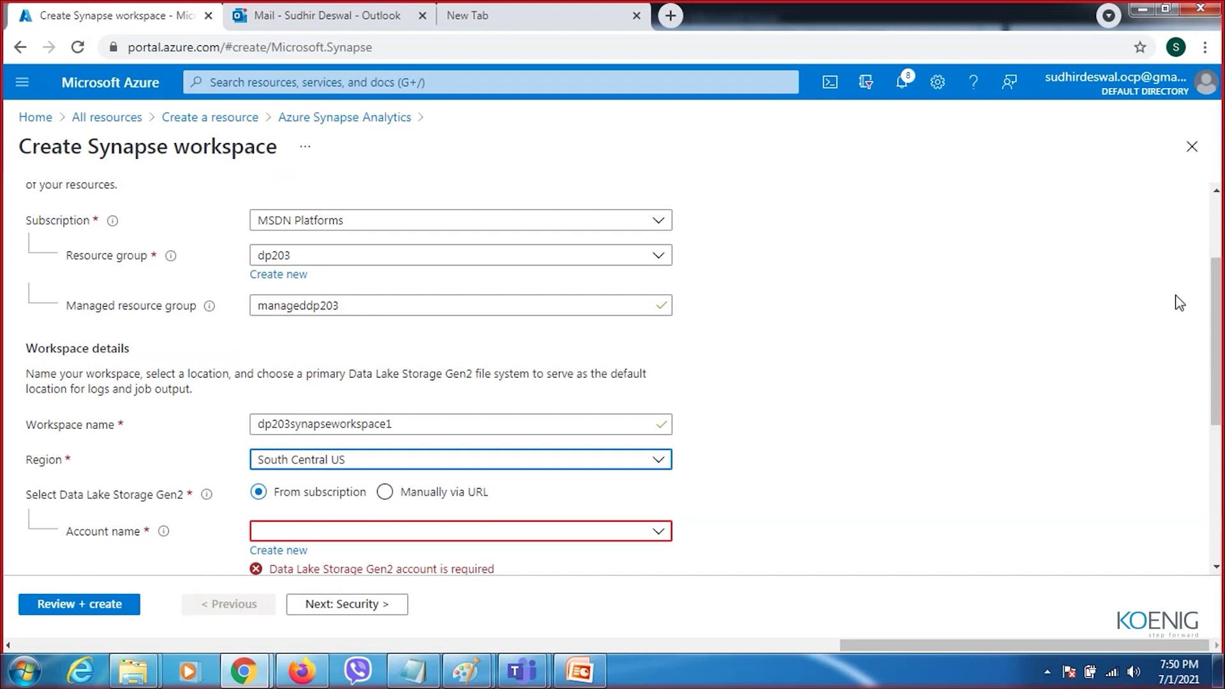
drag(1219, 316, 1220, 382)
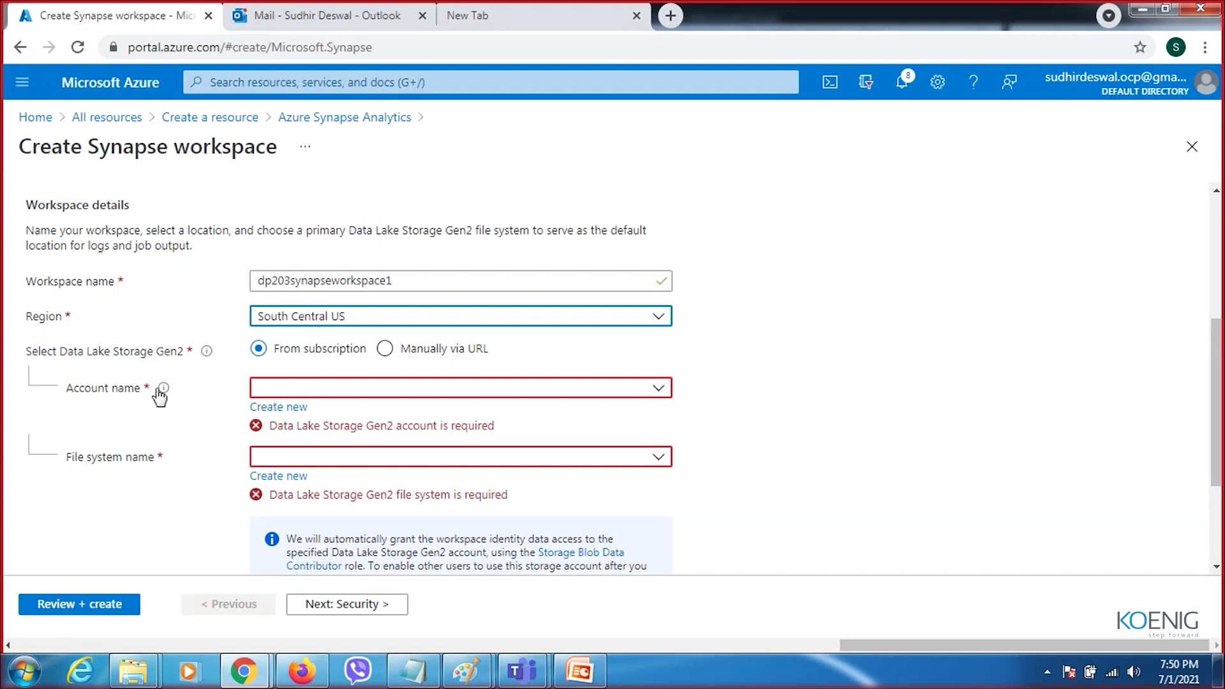
- Create a new Data Lake Storage Gen2 account named dp203datalake1
click(660, 390)
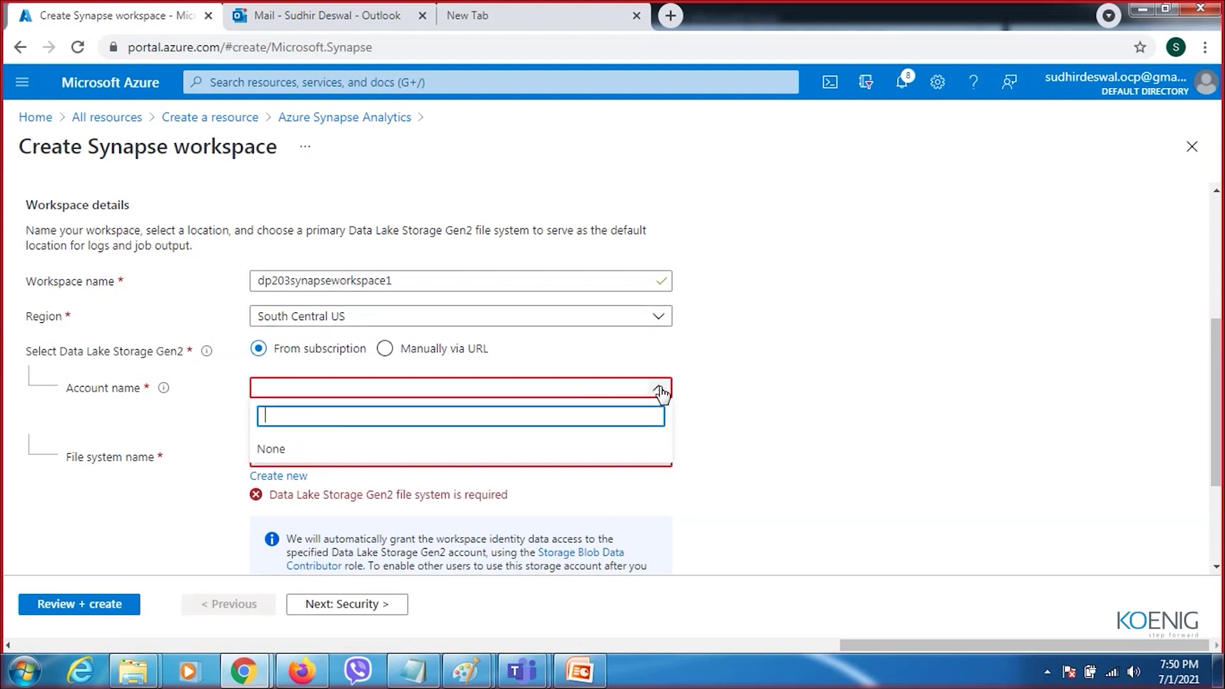
click(659, 390)
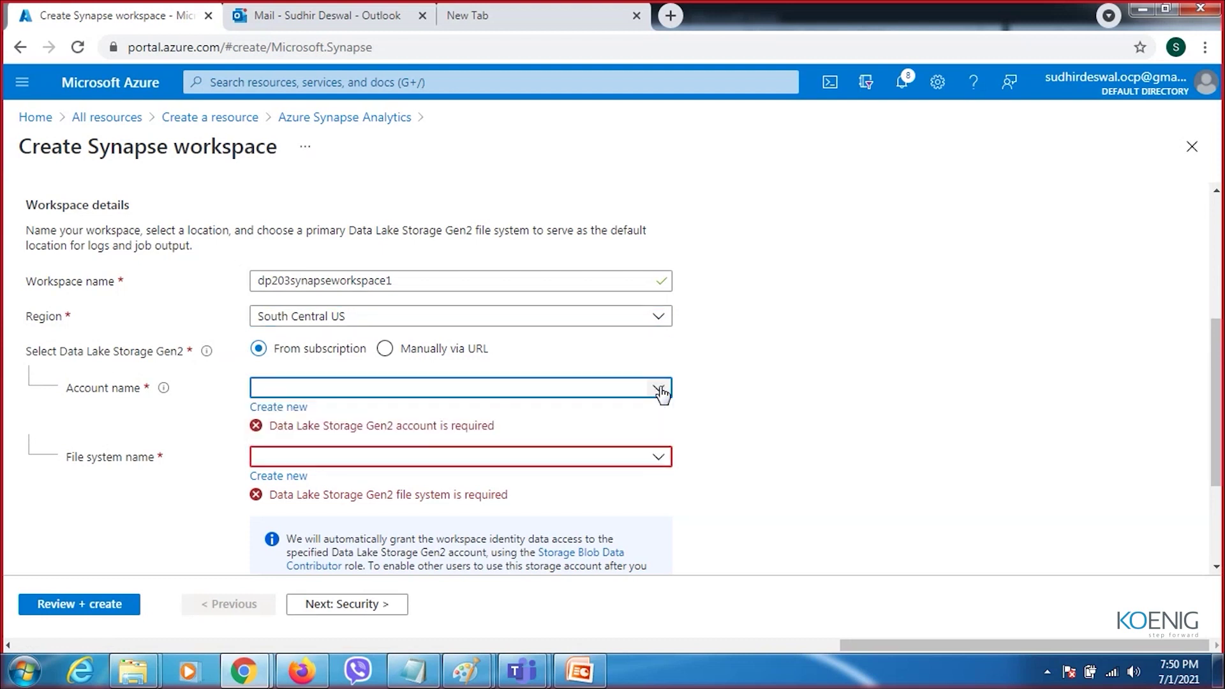
click(272, 414)
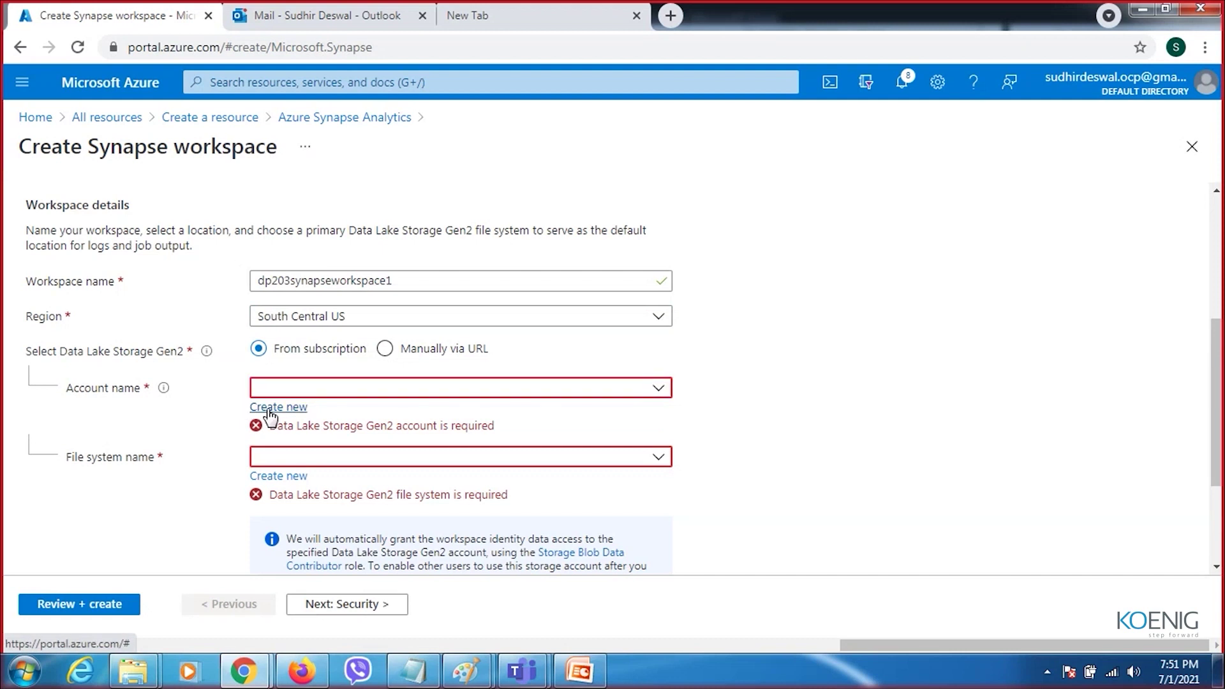
click(272, 415)
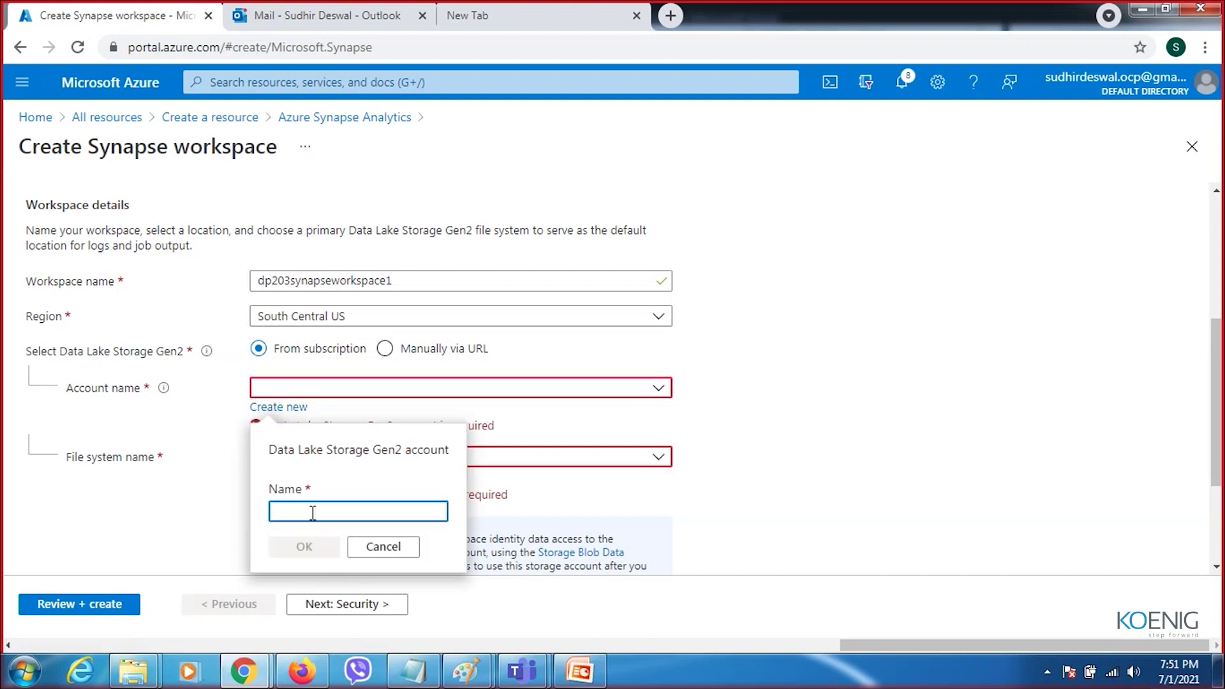
text(dp20)
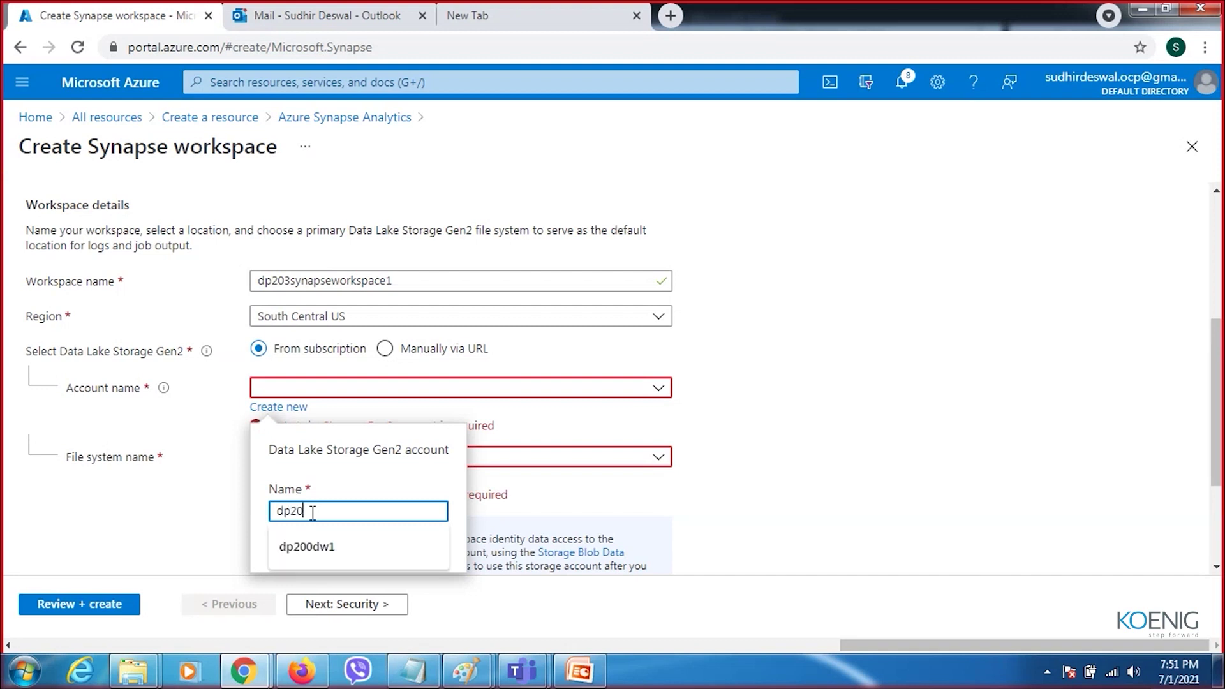
text(3datala)
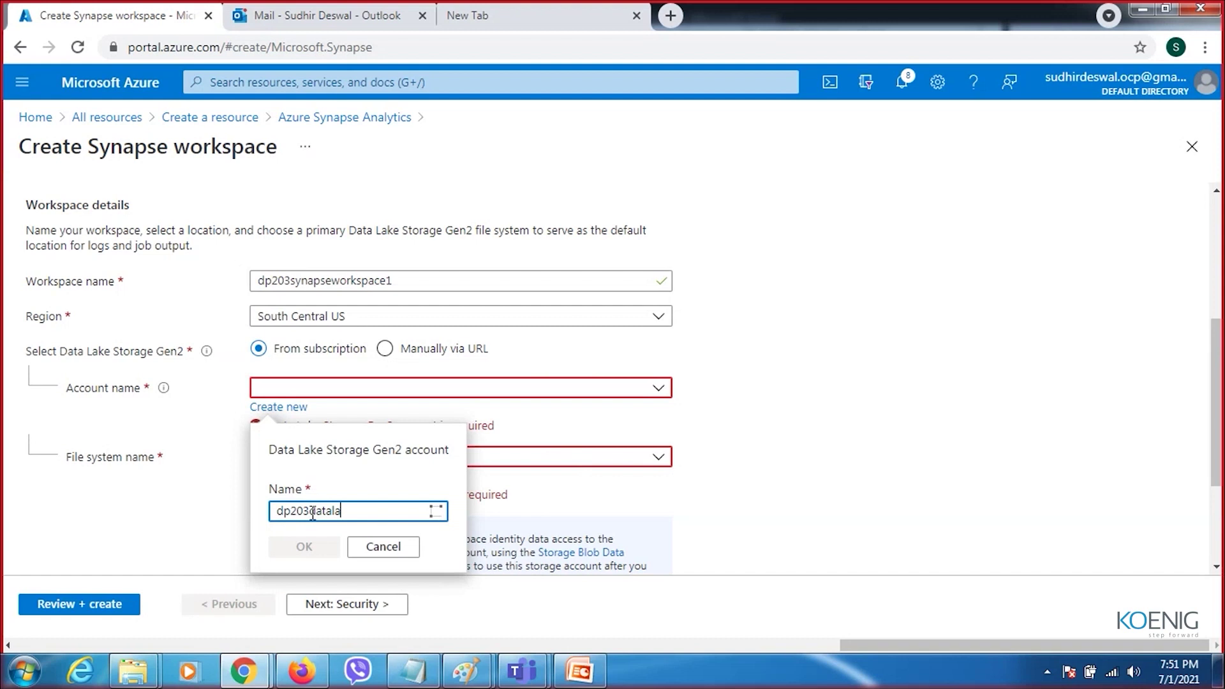
text(ke)
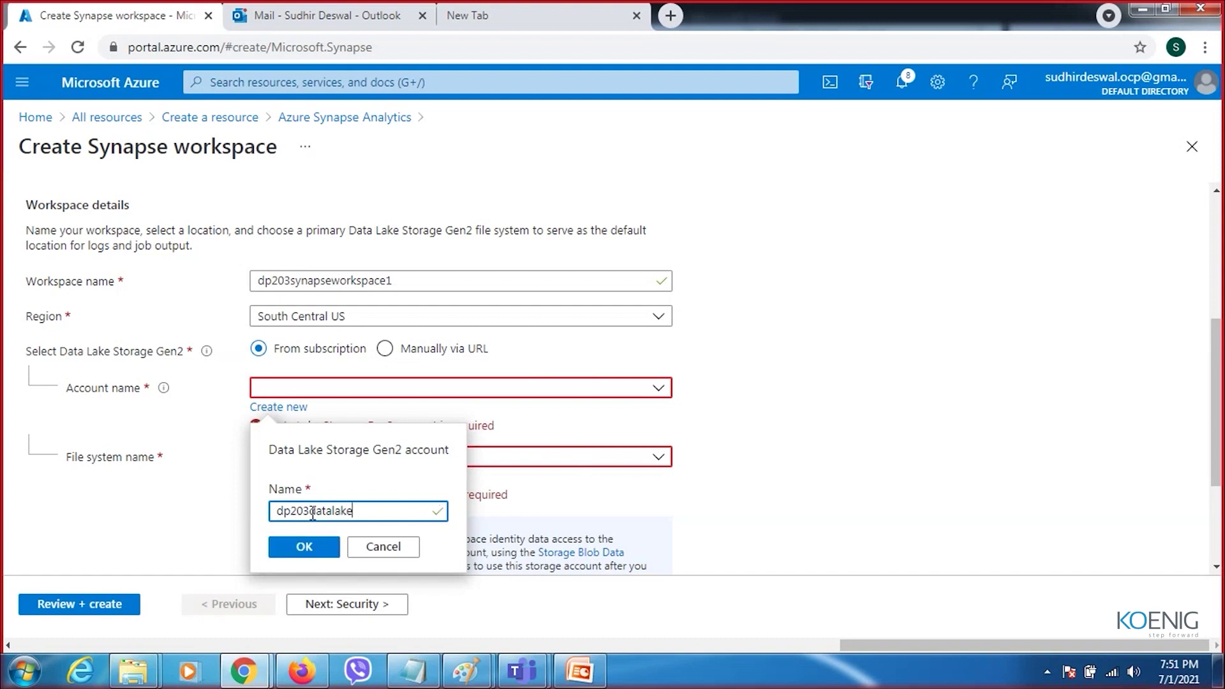
text(1)
click(307, 553)
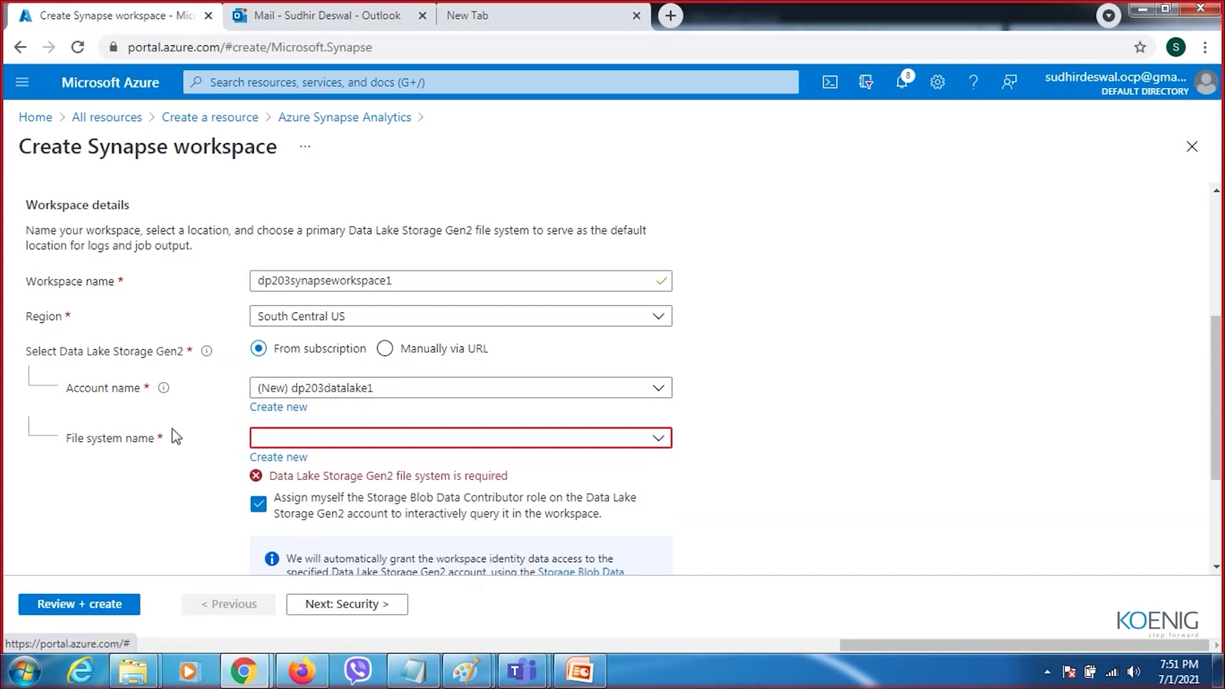
click(319, 439)
click(321, 440)
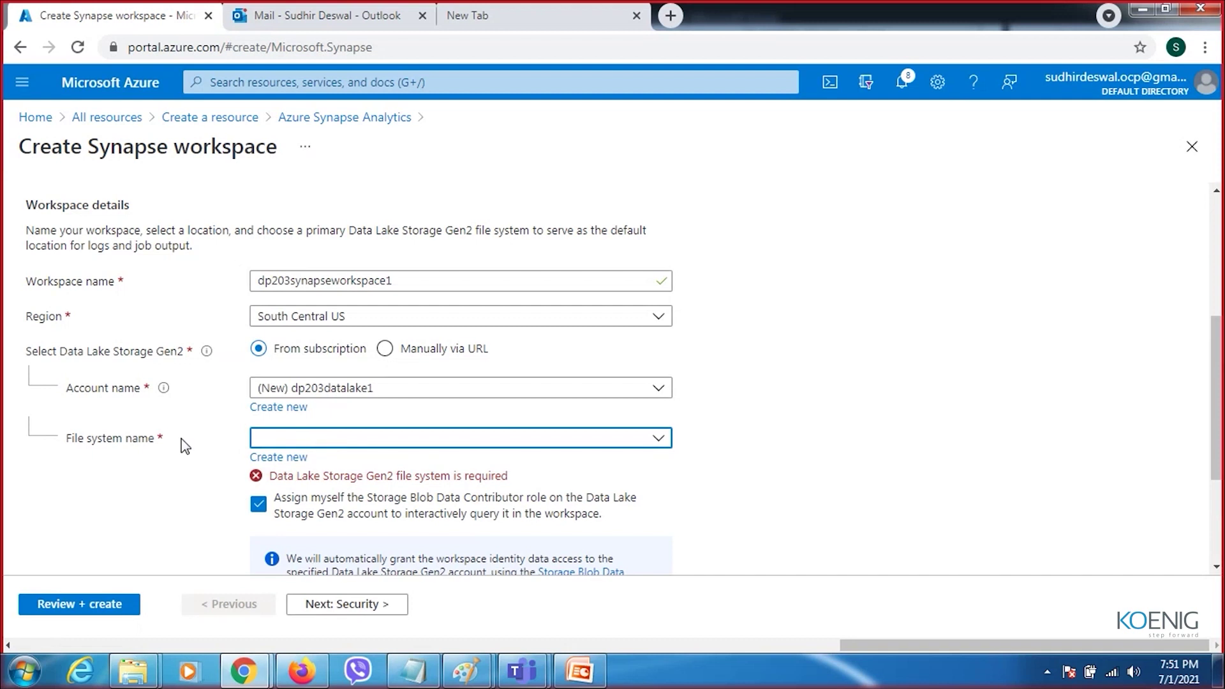
- Create a new Data Lake file system named dp203container1
click(275, 458)
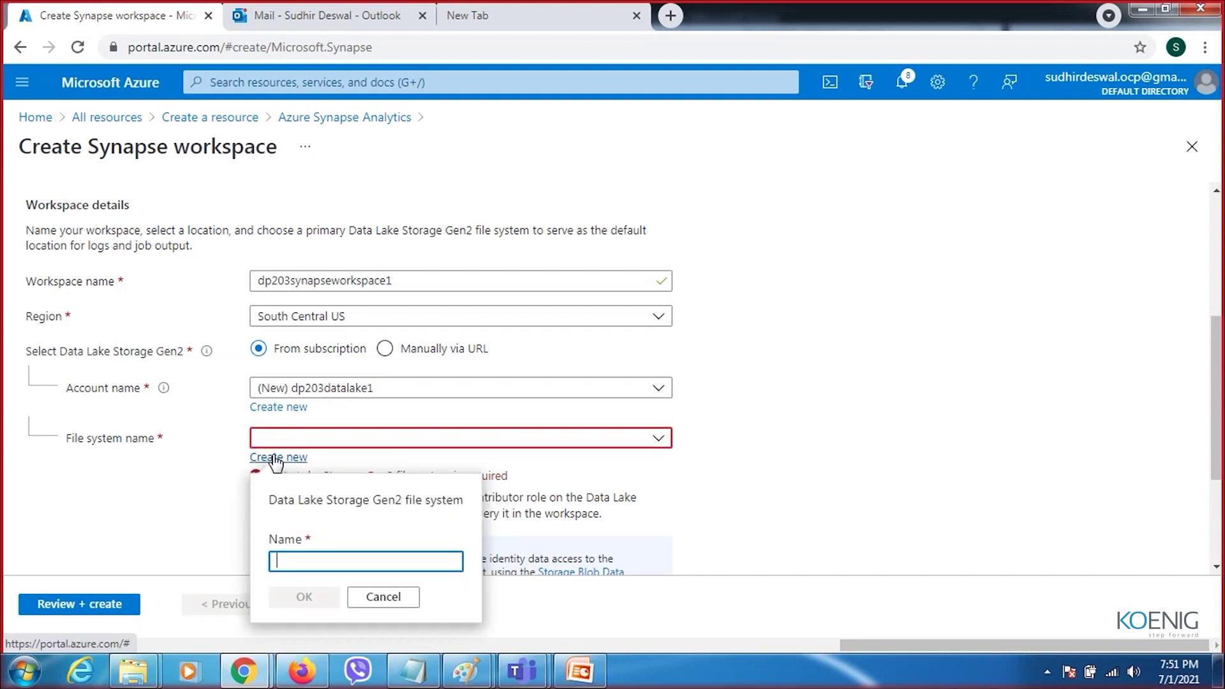
text(dp203)
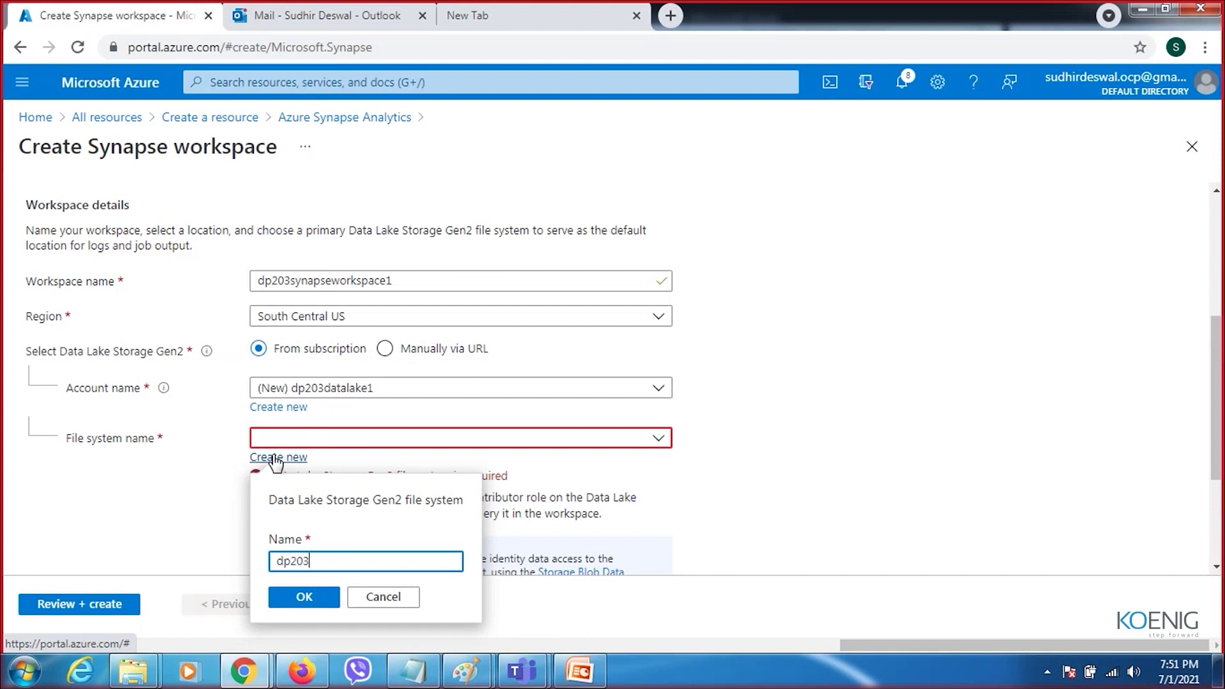
text(container1)
click(309, 601)
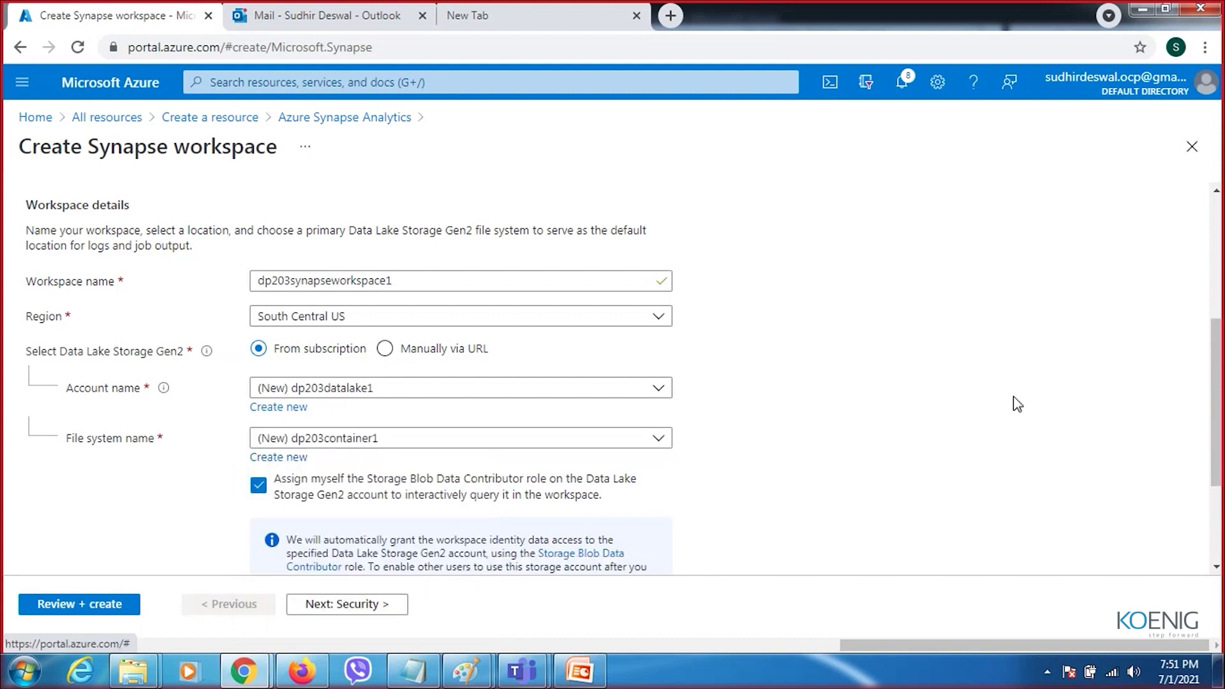
drag(1222, 376, 1222, 254)
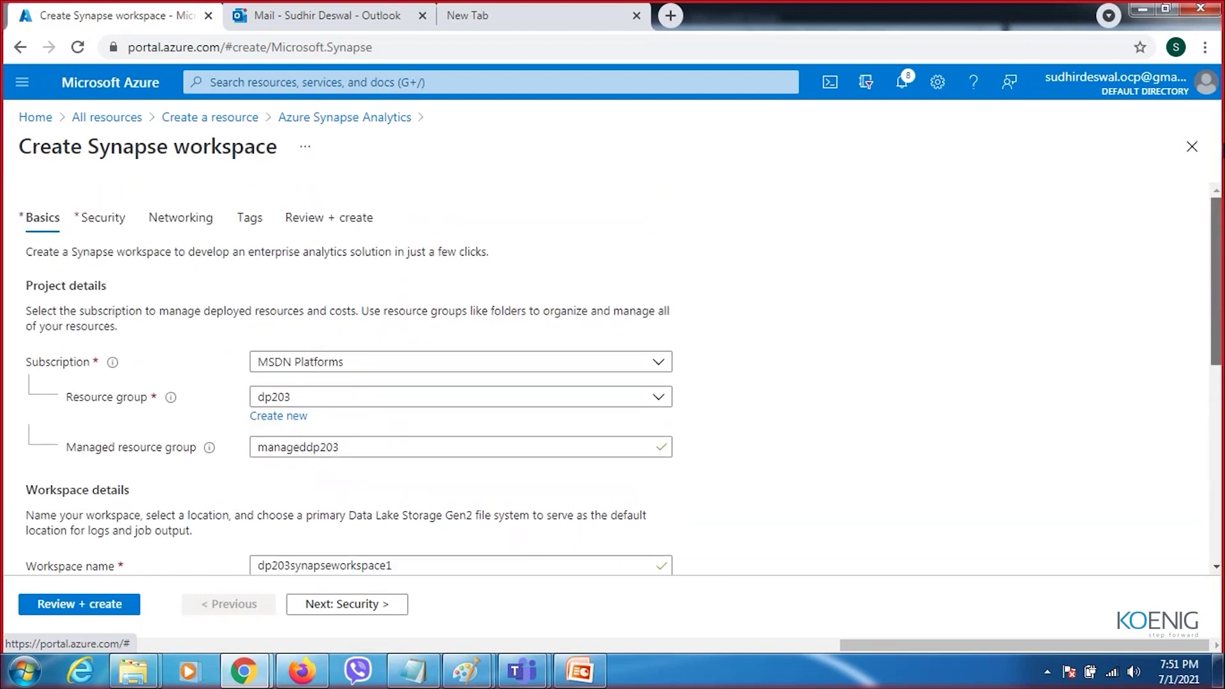
- On the Security tab, enter the sqladminuser password and its confirmation
click(113, 225)
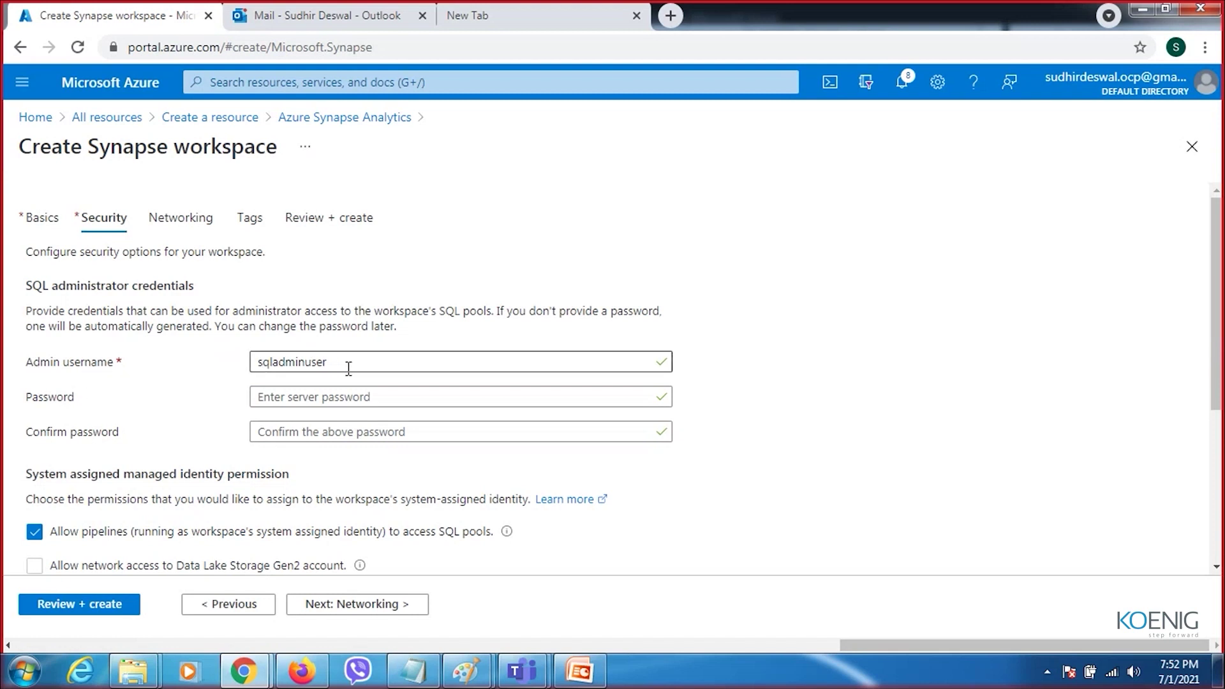
click(309, 391)
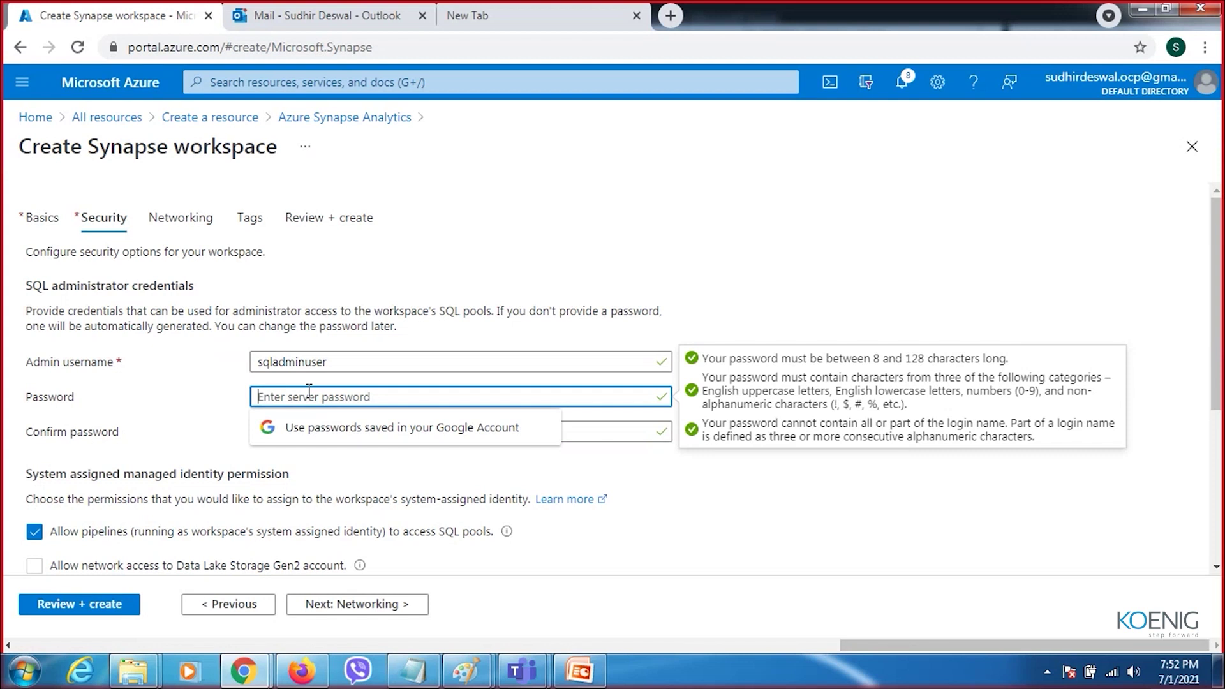
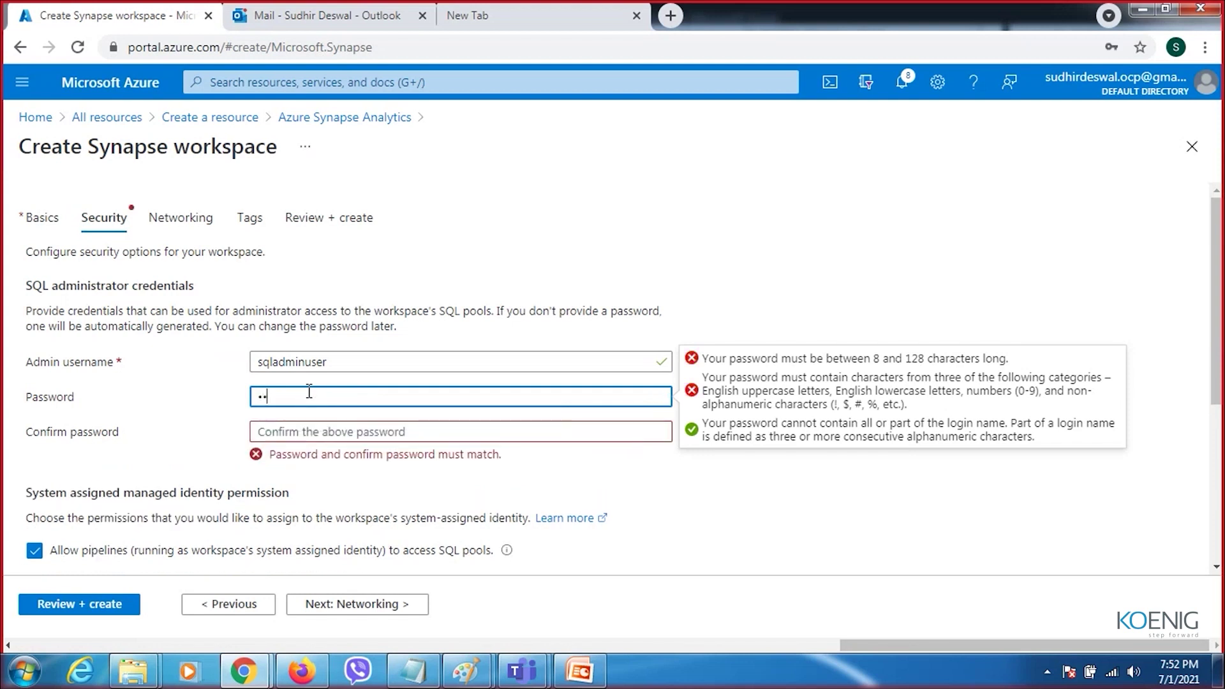
click(286, 432)
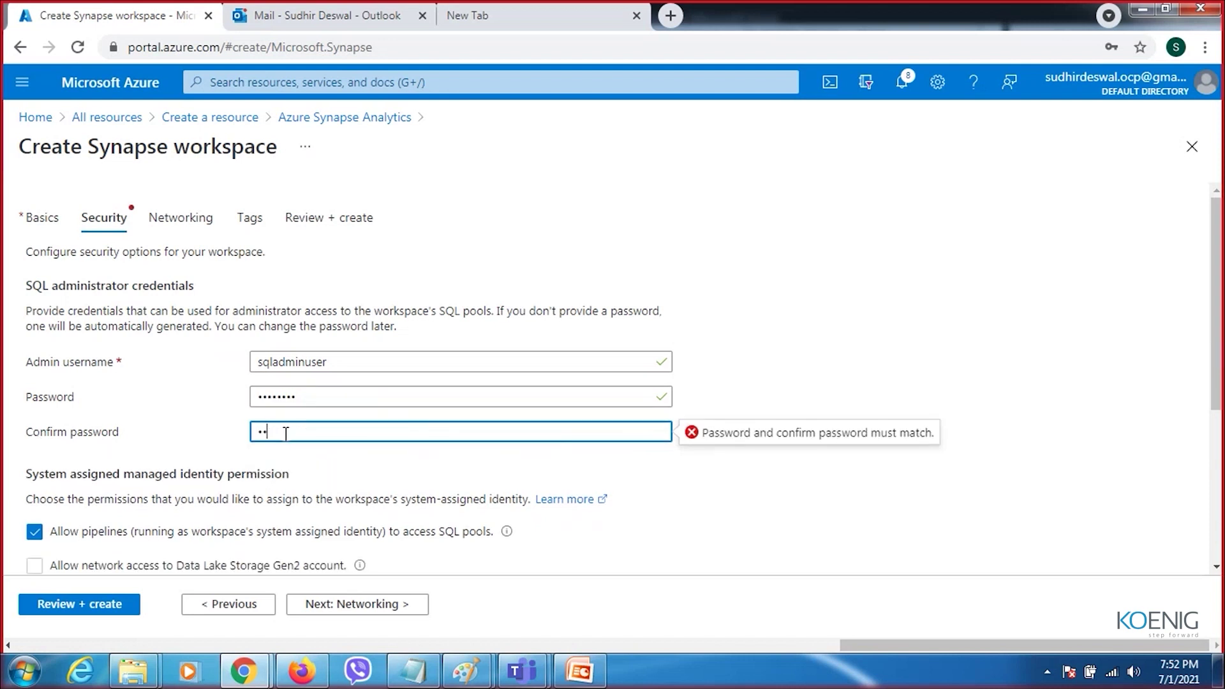
click(403, 478)
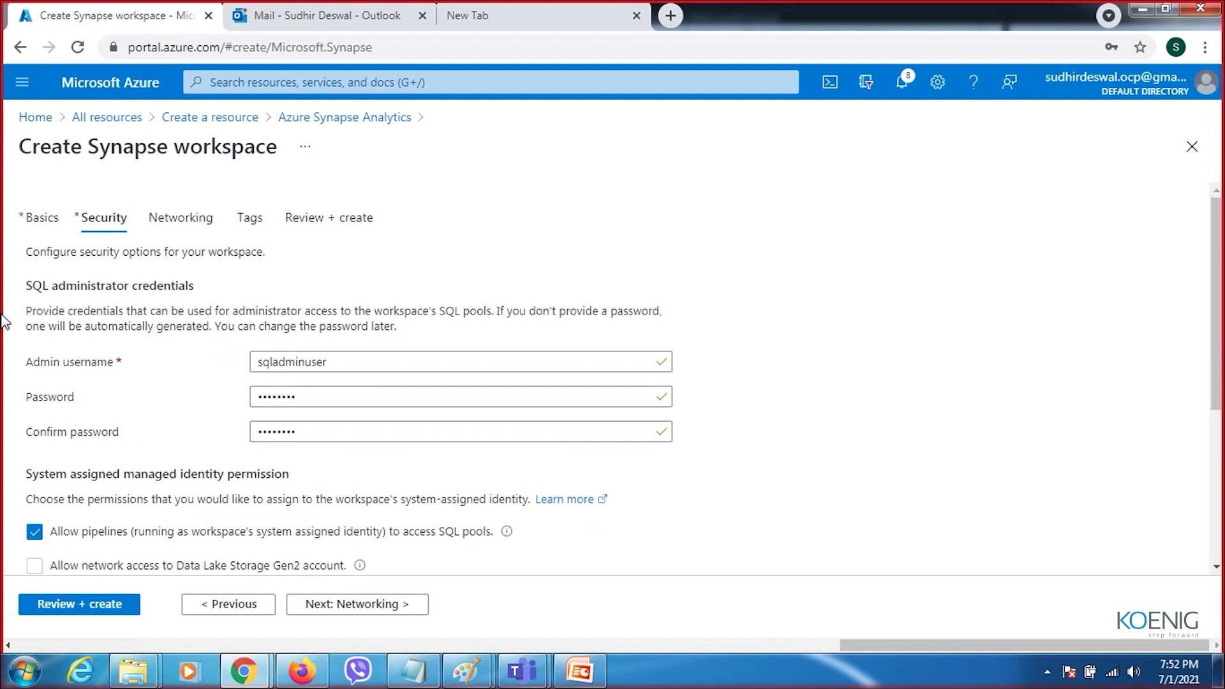
click(191, 221)
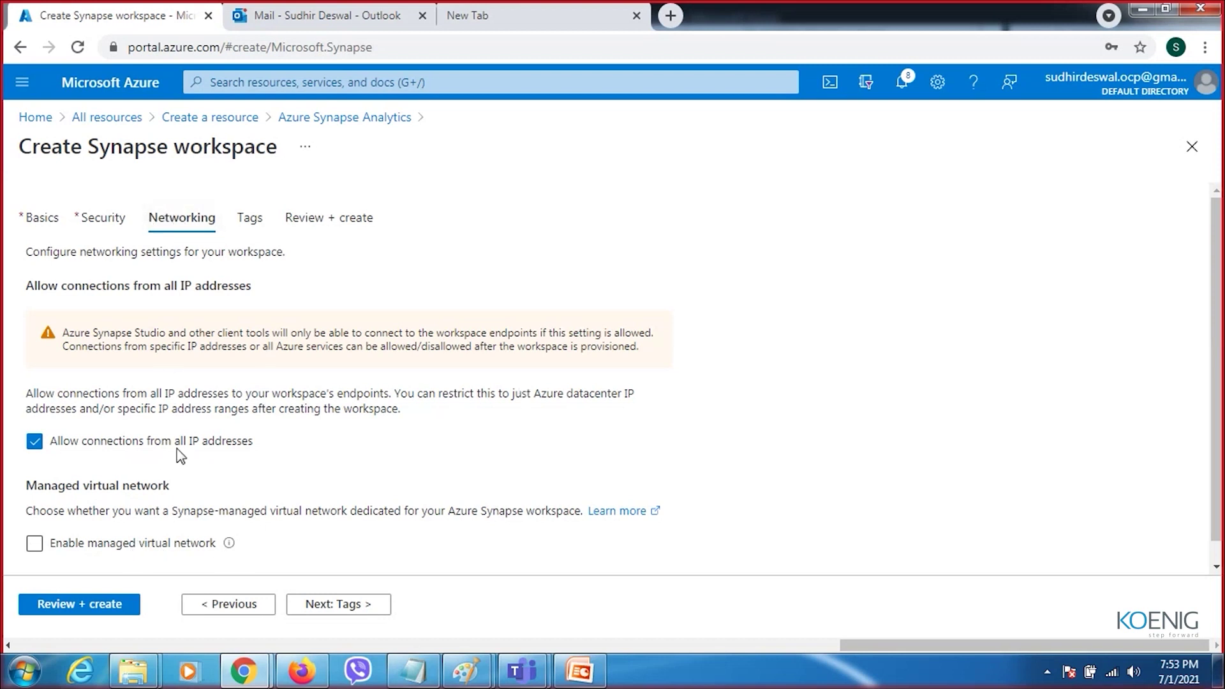
- Keep the default networking settings and skip Tags without adding any
click(242, 226)
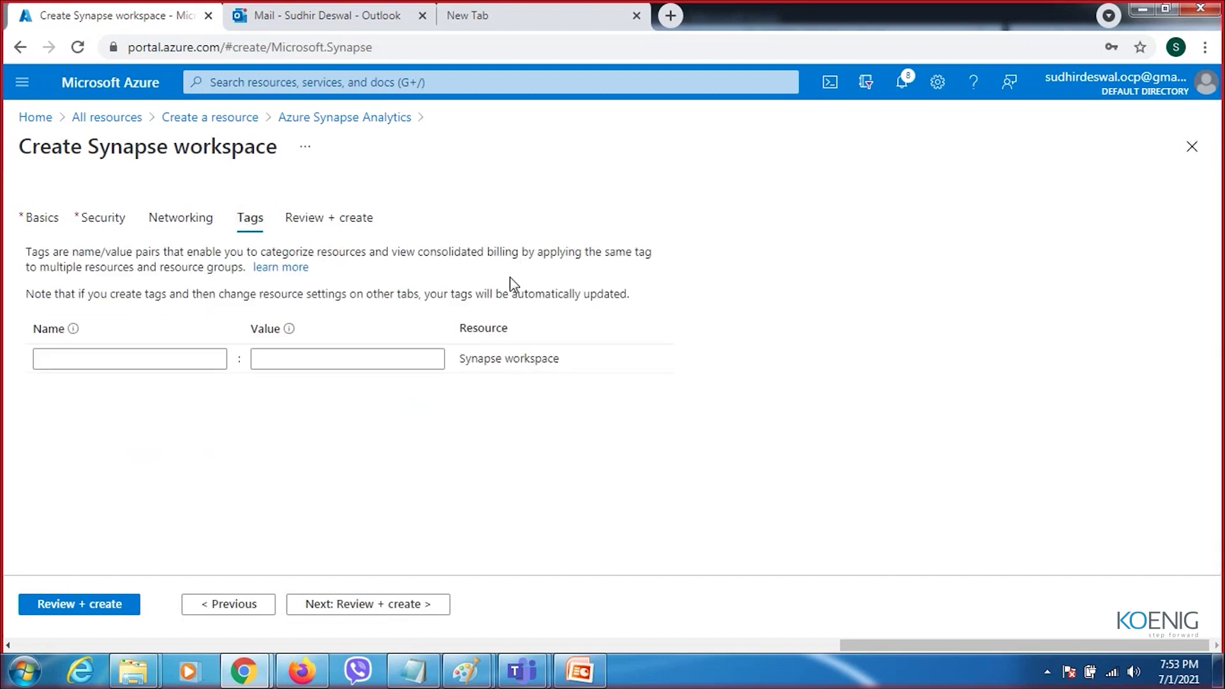
click(318, 224)
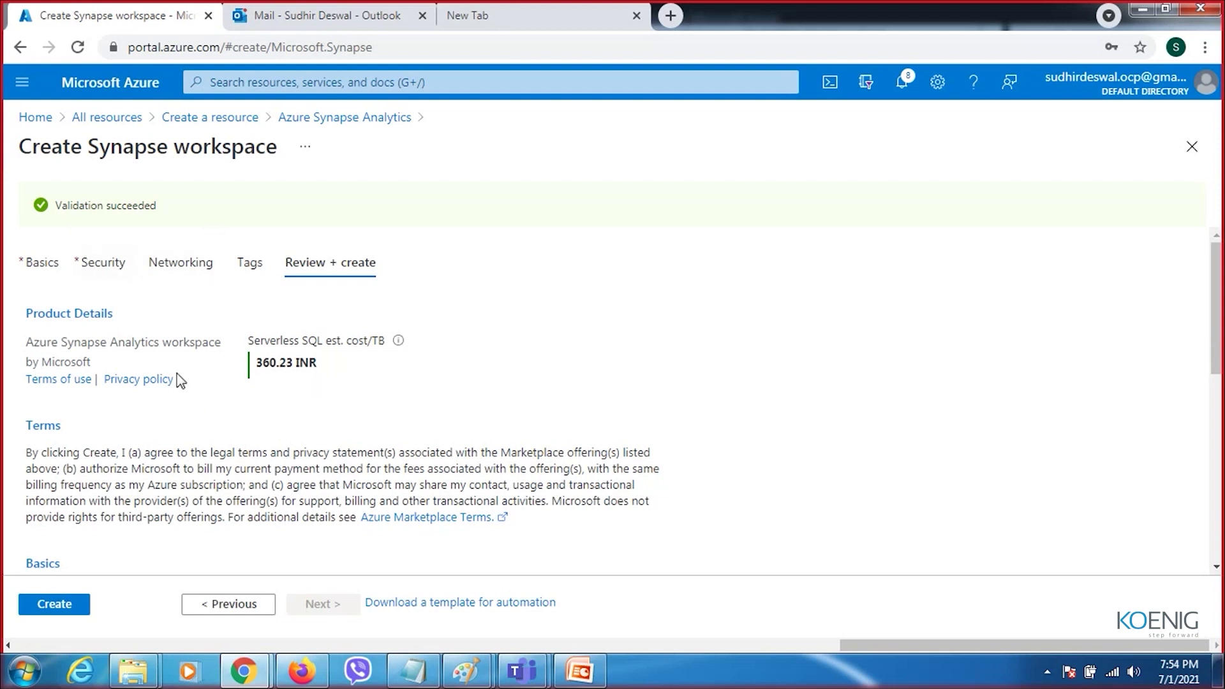
- Submit the validated Synapse workspace to start its deployment
click(51, 606)
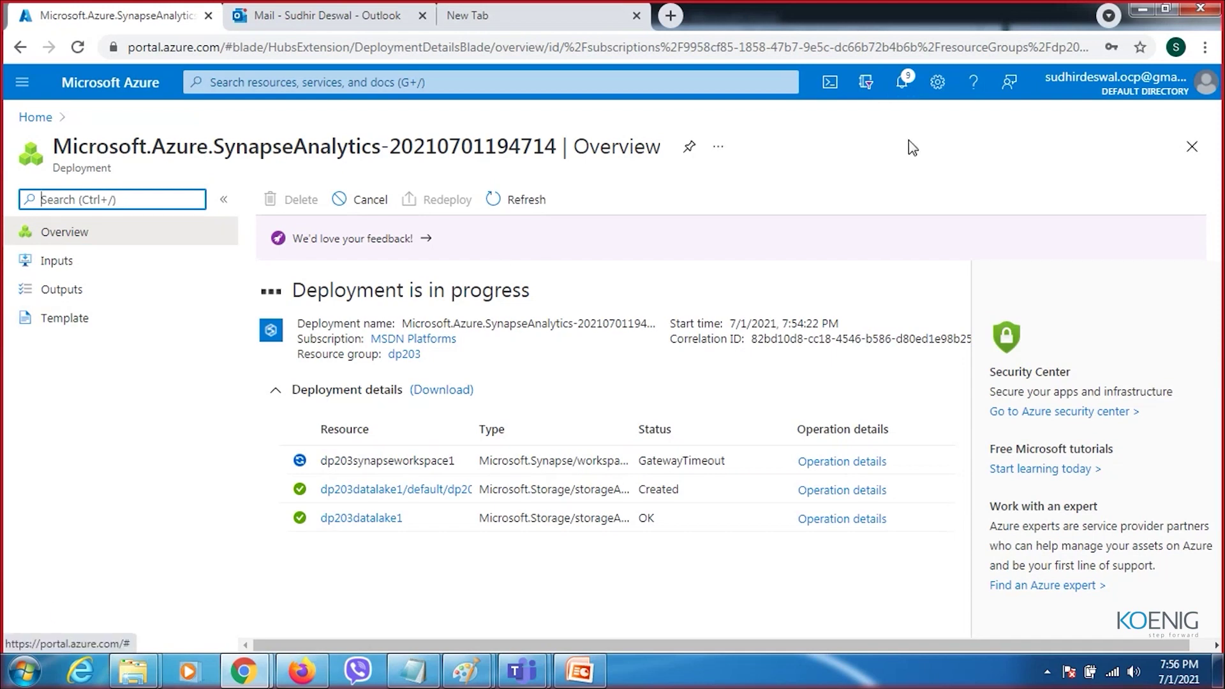
- Check the deployment notifications, the dp203 overview and the All resources list
click(899, 93)
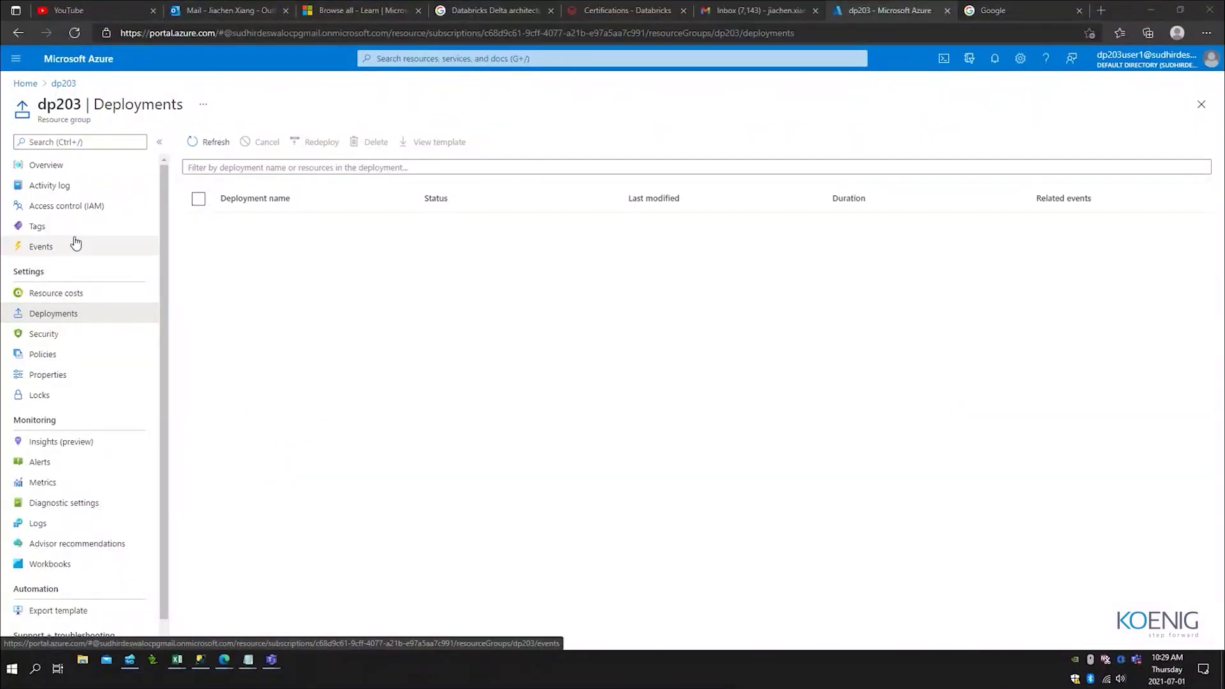
click(76, 171)
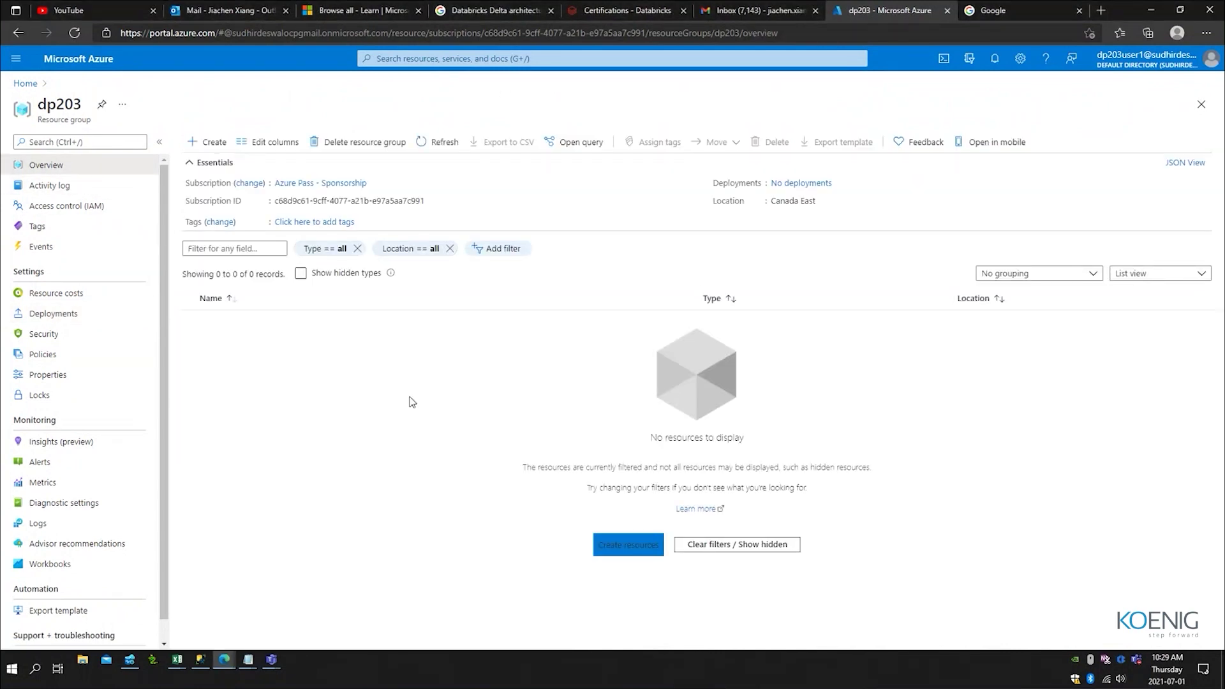
click(25, 83)
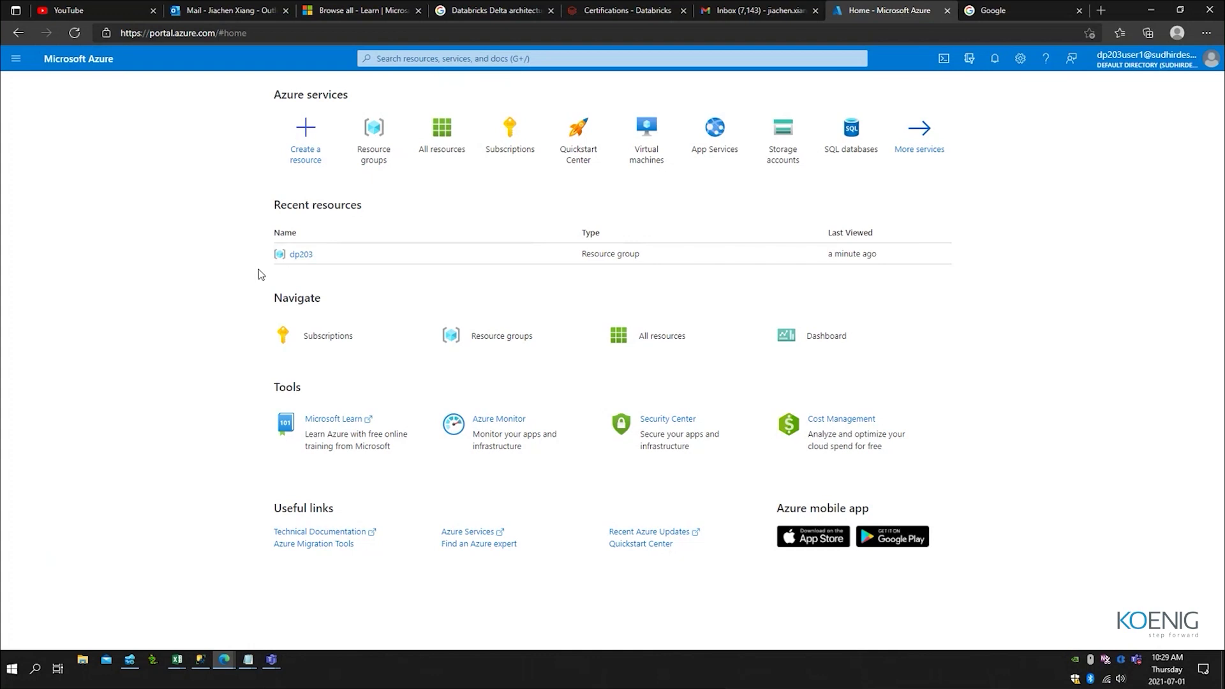
click(441, 130)
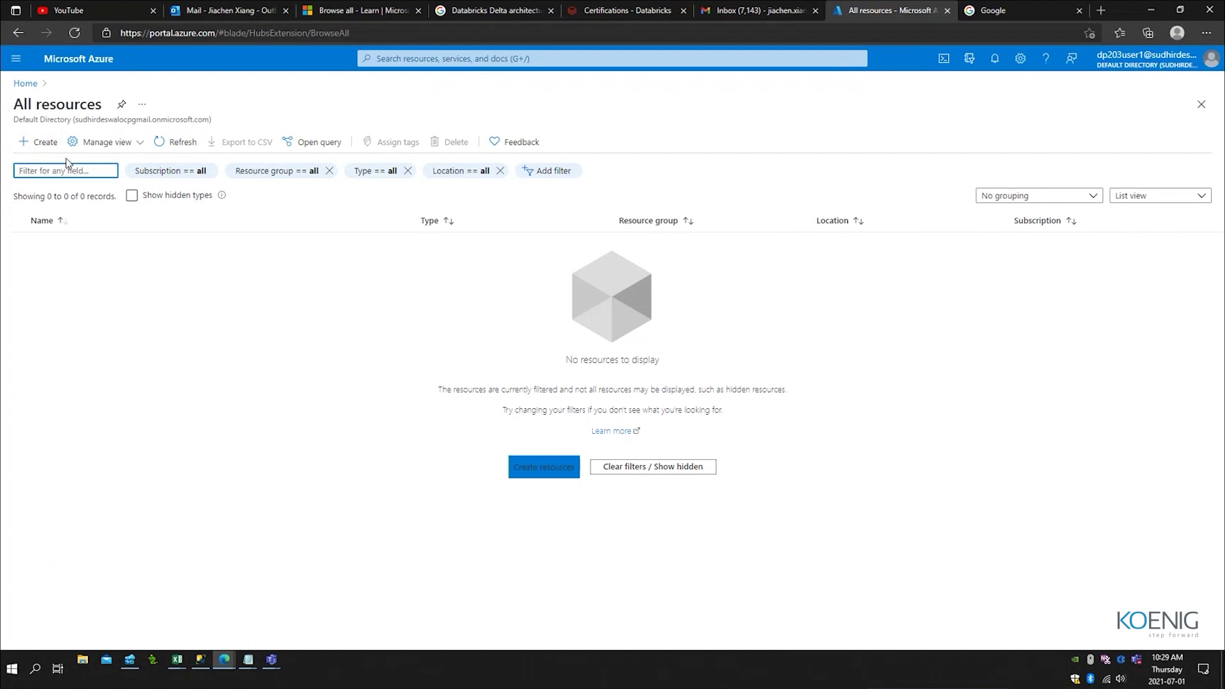
- Reopen the dp203 resource group from Home, then show the Windows desktop
click(25, 83)
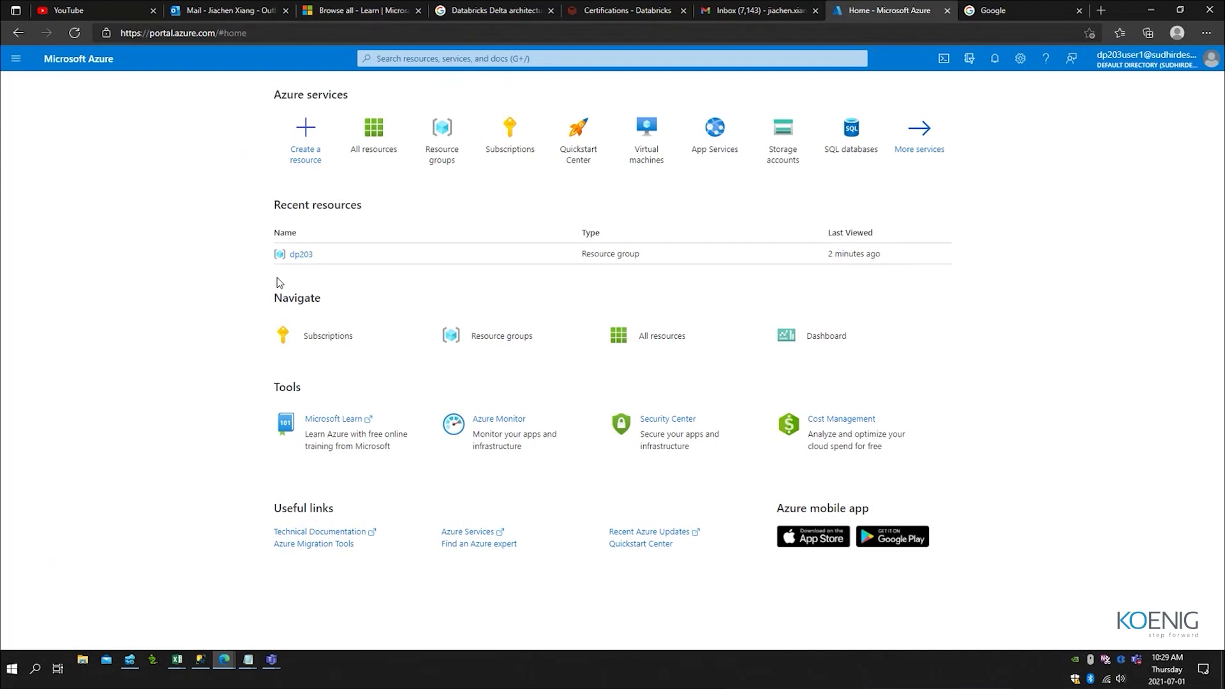
click(301, 254)
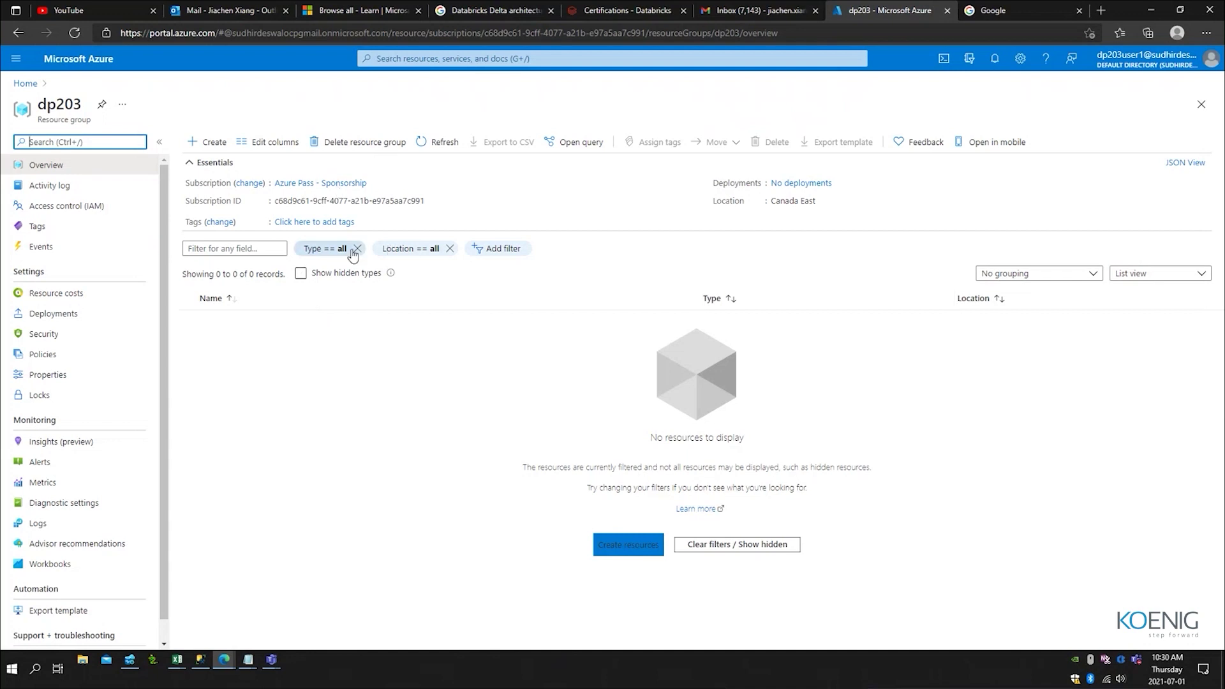
click(121, 108)
click(155, 106)
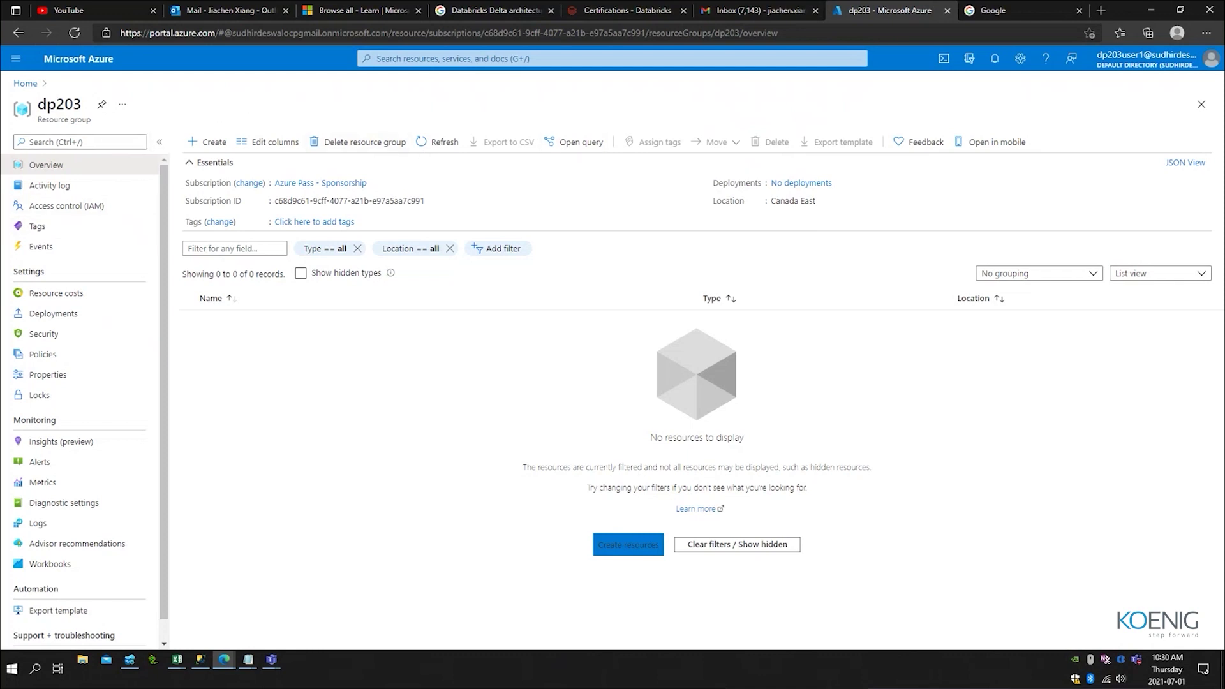
key(super+d)
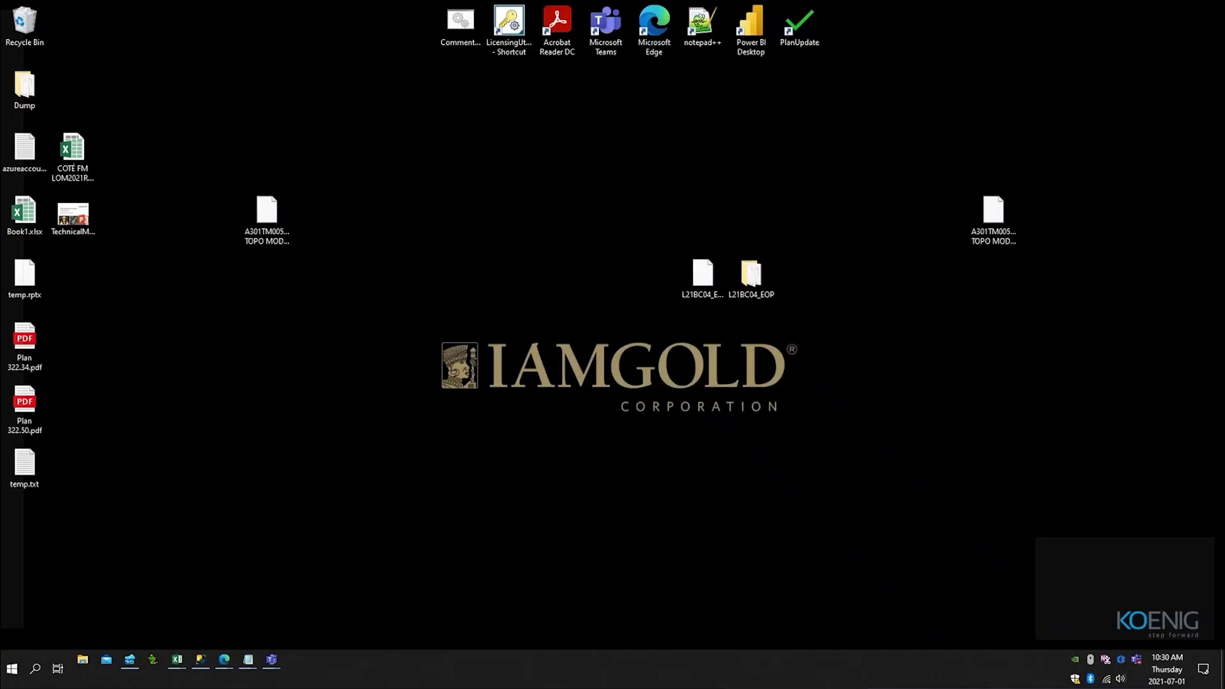
- Return to the portal and open the dp203 resource group holding dp203datalake1 and dp203synapseworkspace1
key(super+d)
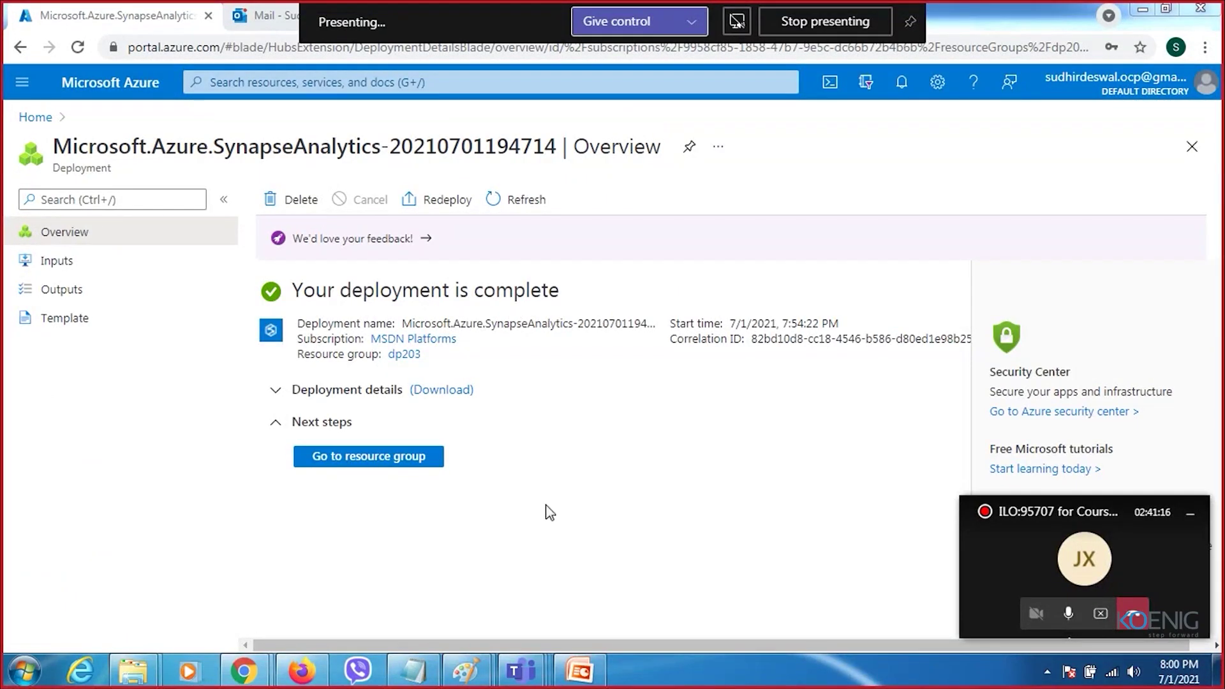
click(331, 462)
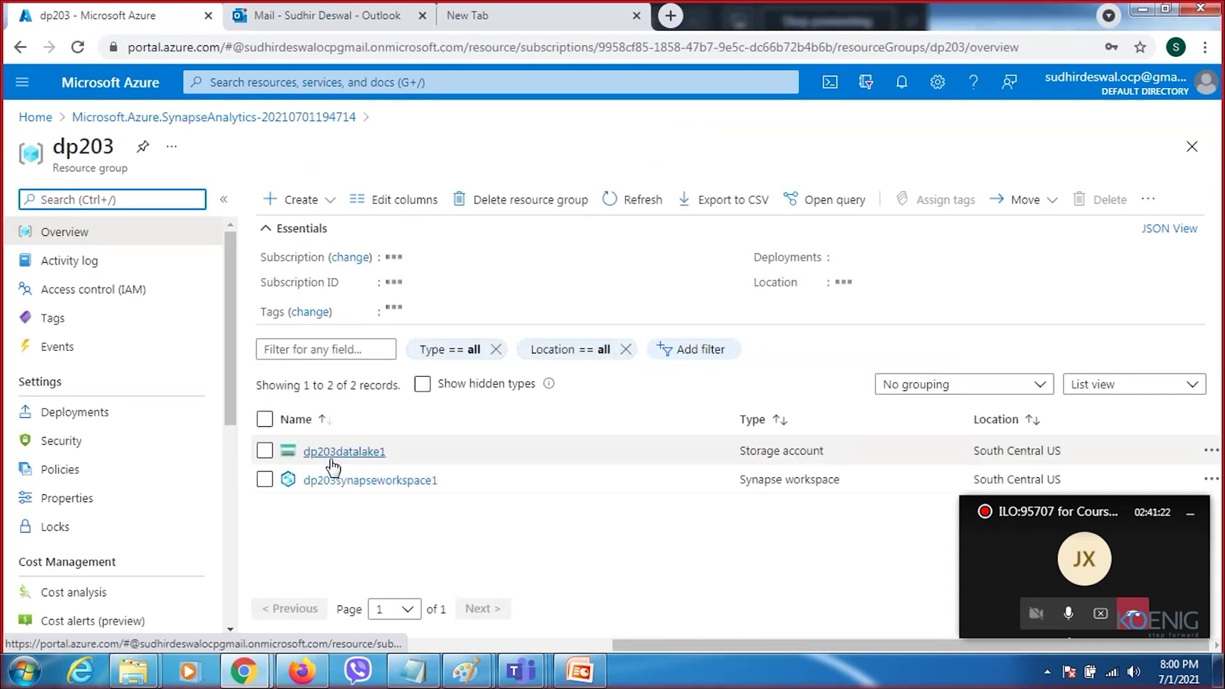
click(1191, 513)
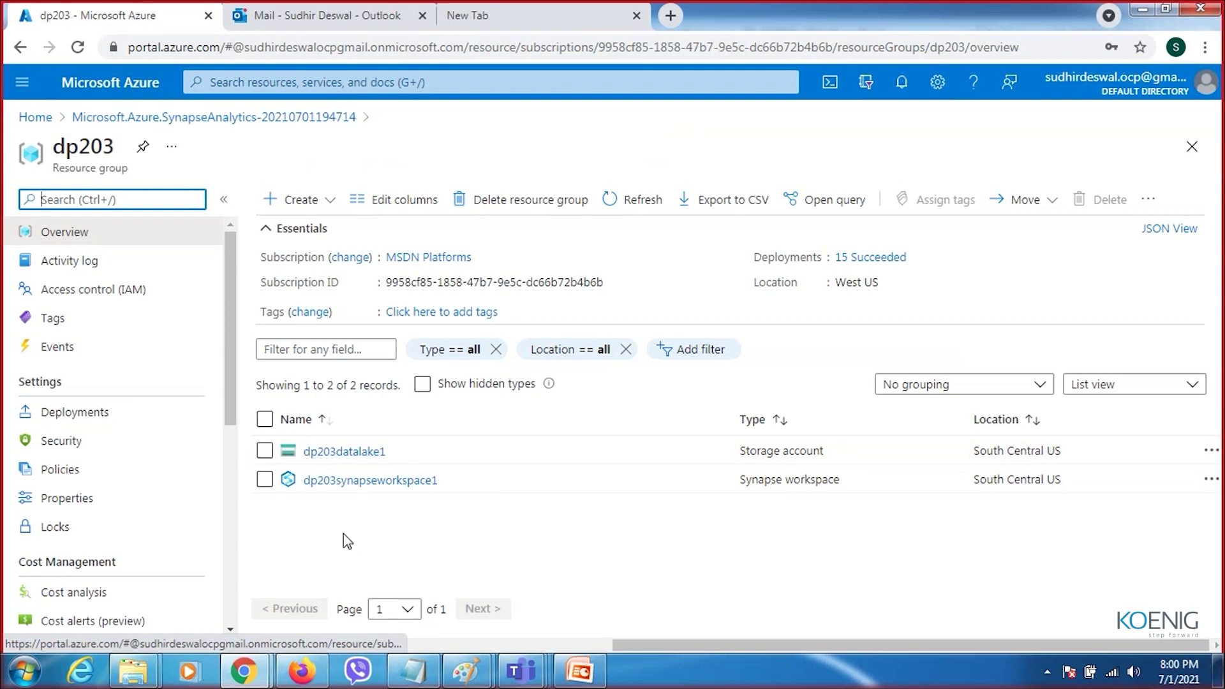
- Open dp203synapseworkspace1, confirm its status is Succeeded, then switch to the PowerPoint deck
click(382, 486)
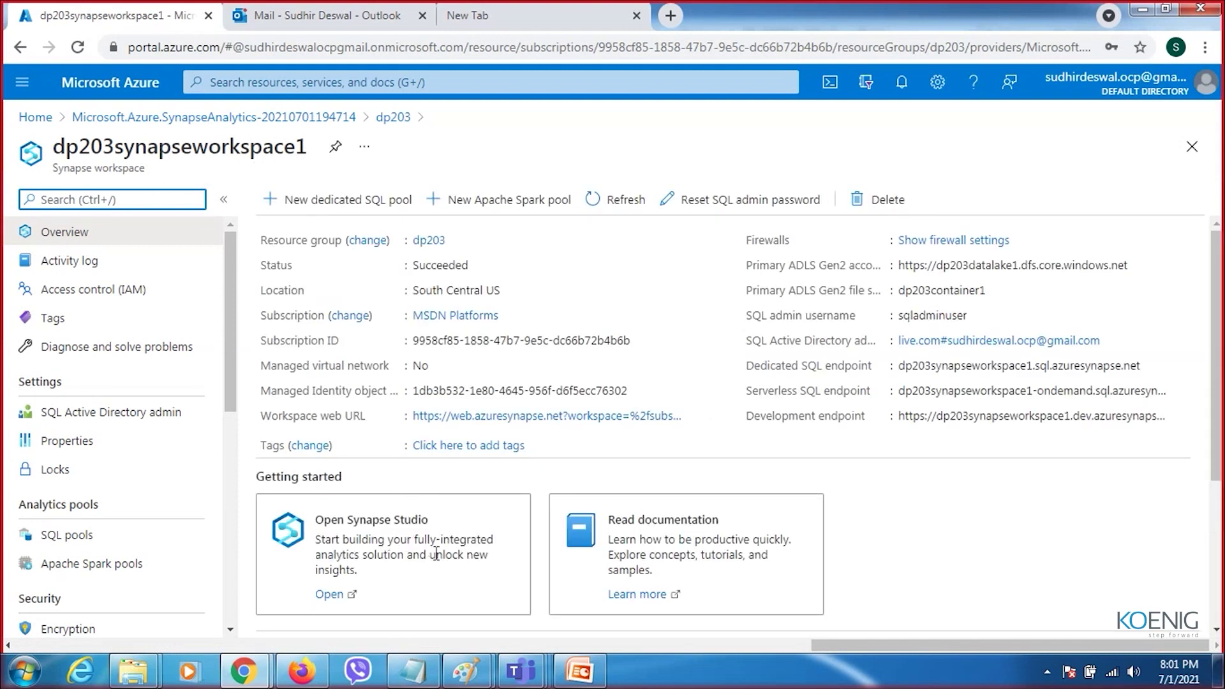
click(600, 680)
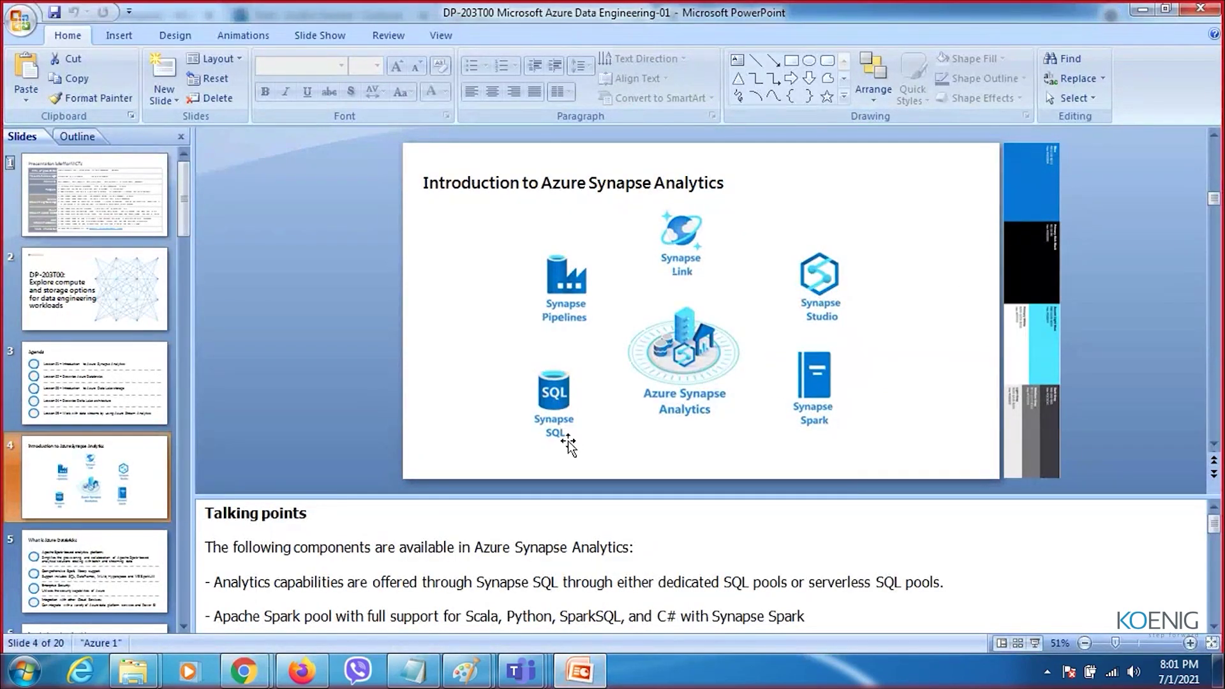
- Minimize PowerPoint, close the Outlook tab, and launch Synapse Studio for dp203synapseworkspace1
click(1146, 11)
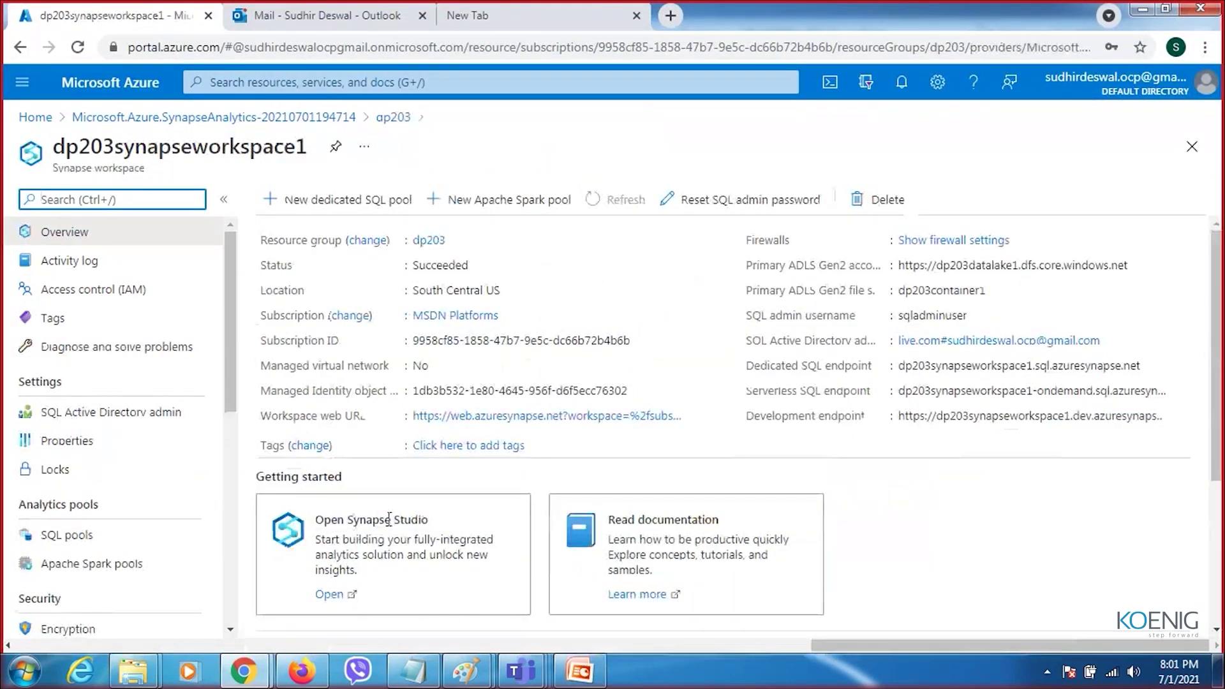
click(422, 16)
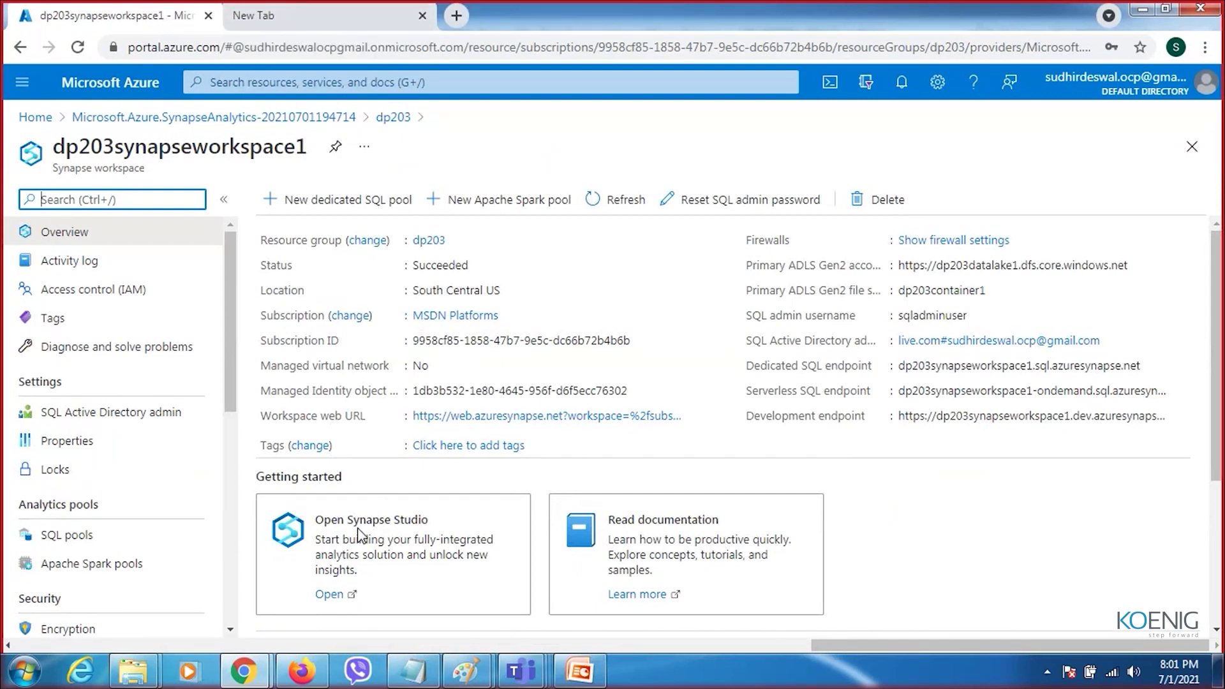
click(330, 595)
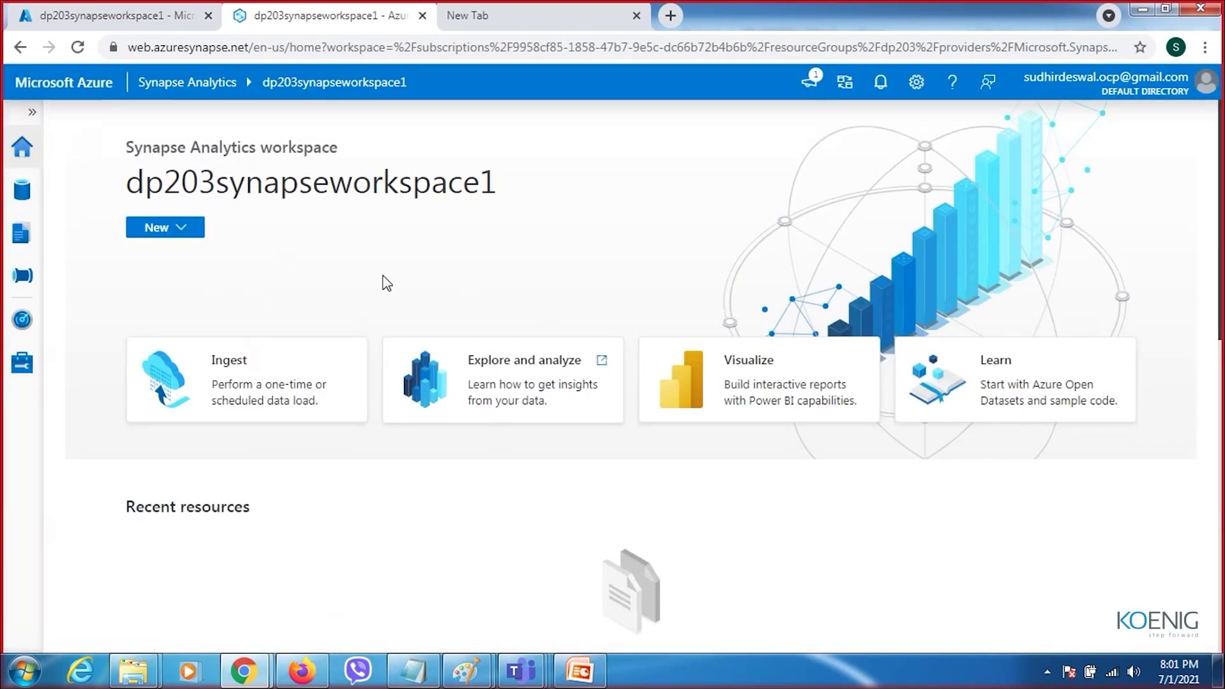
- Check the Data hub, which has zero databases, then move to the empty Develop hub
click(24, 198)
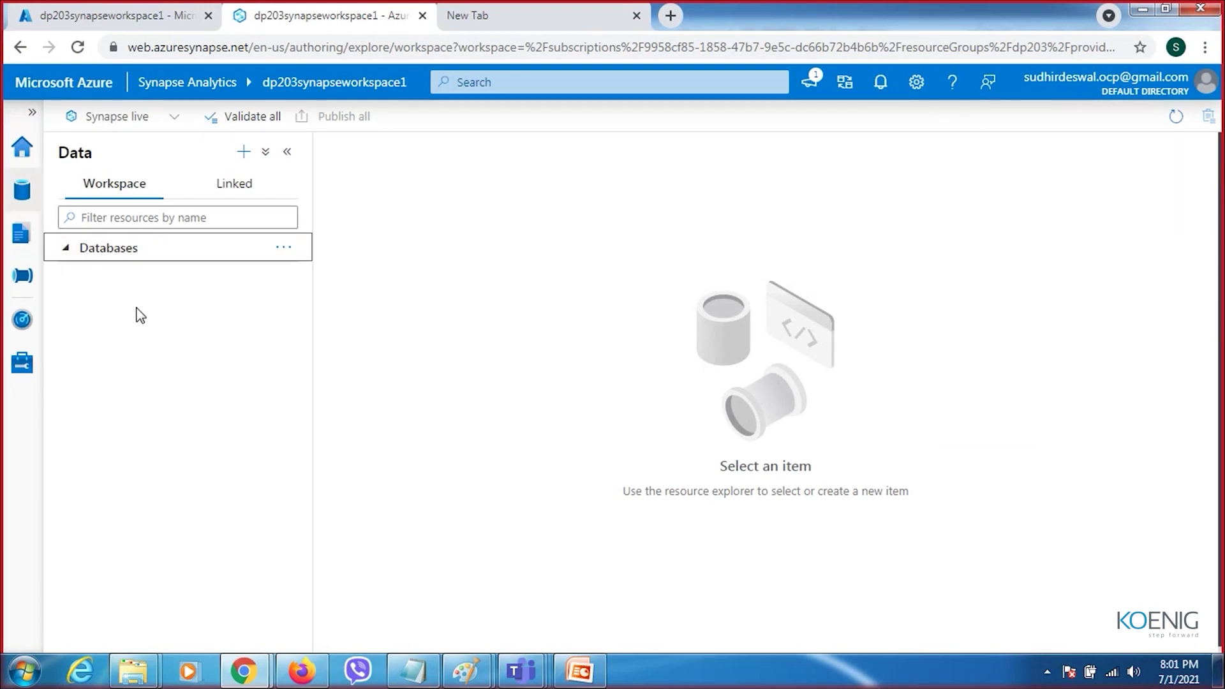
click(26, 240)
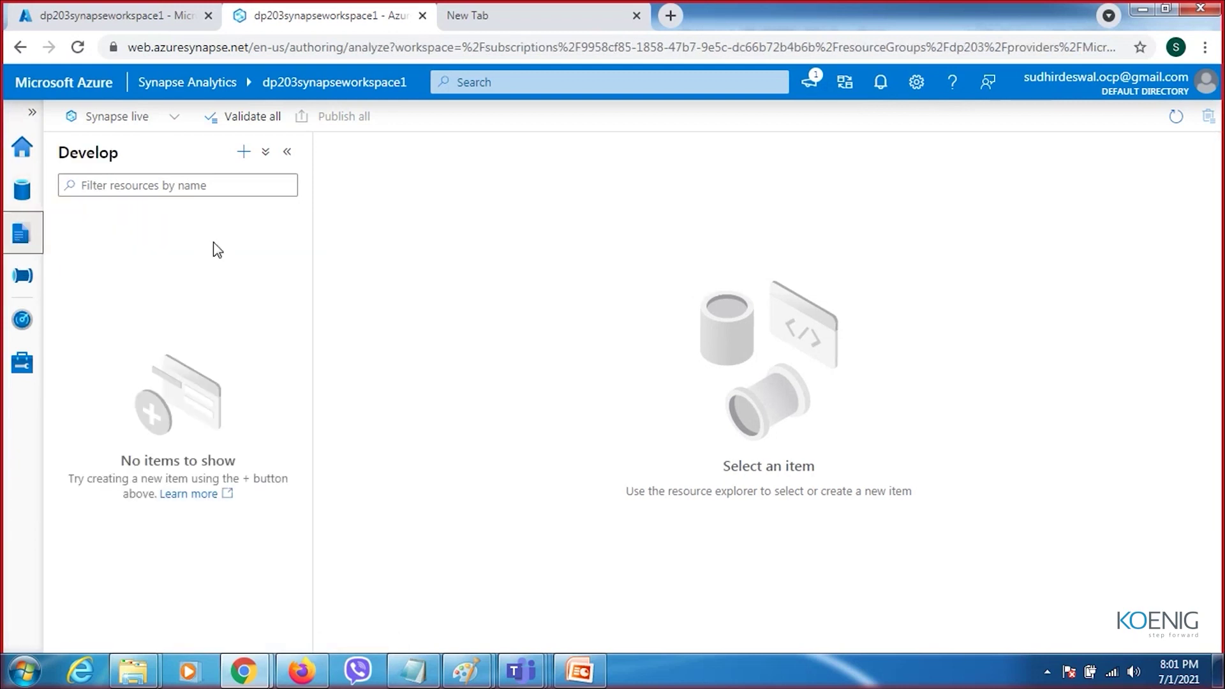
- Browse the new-item types available in the Develop hub
click(256, 156)
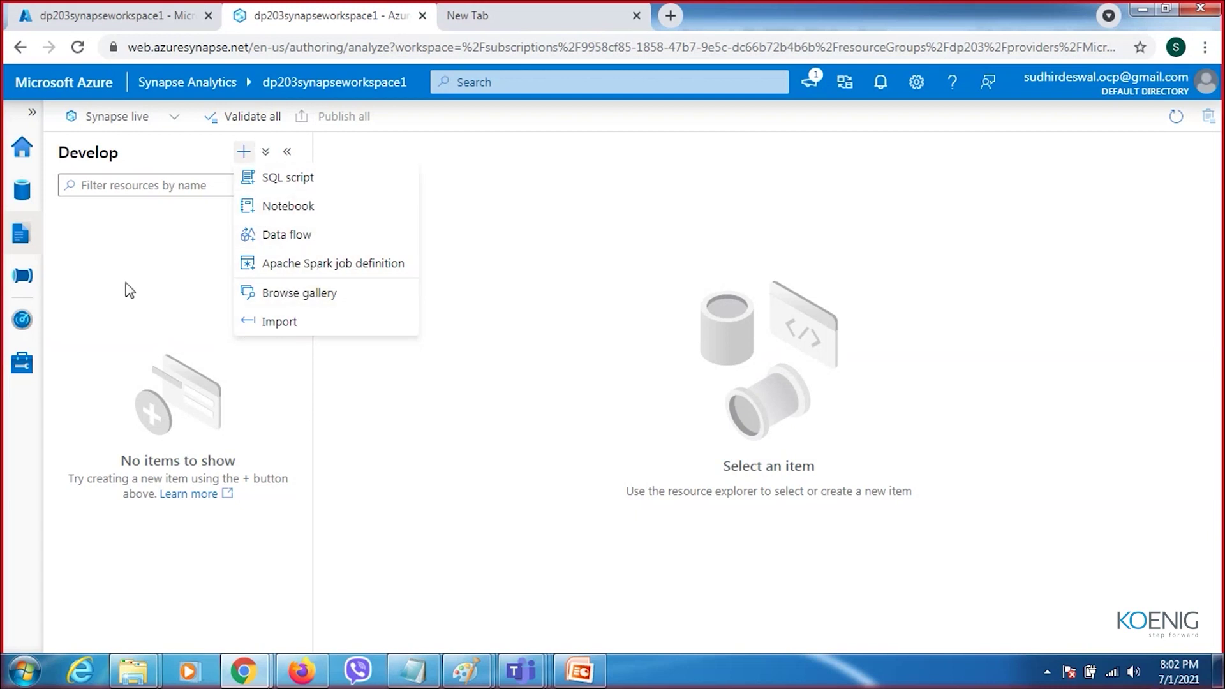
key(Escape)
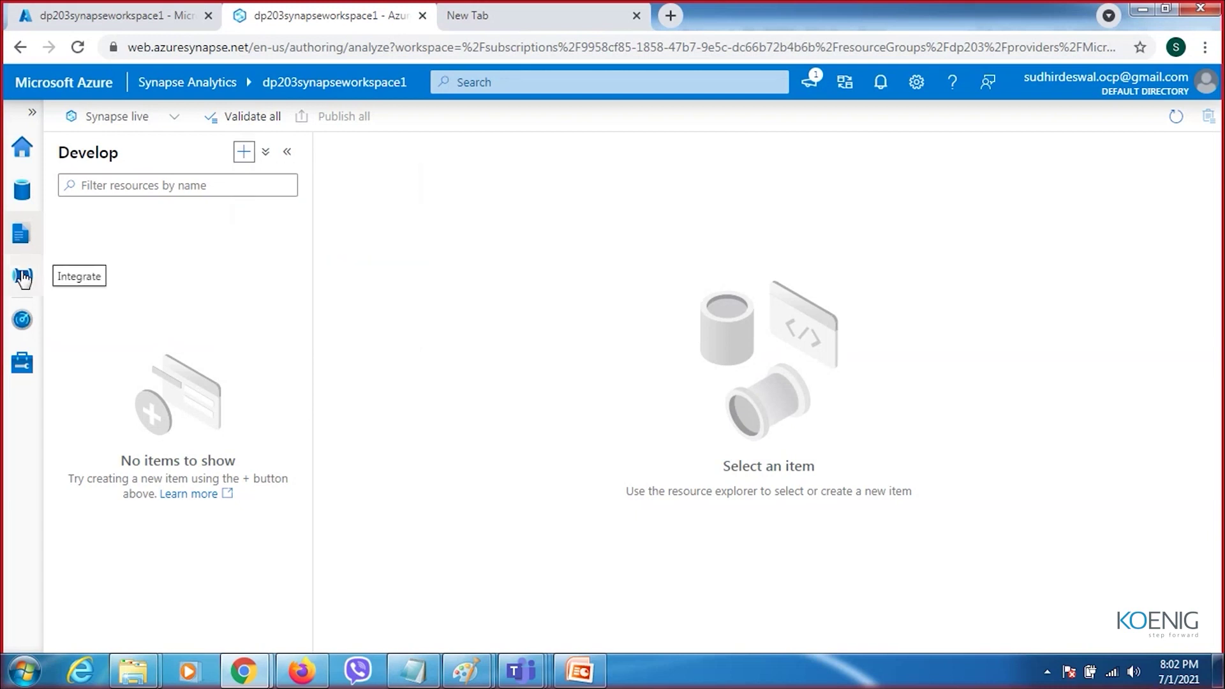
click(241, 155)
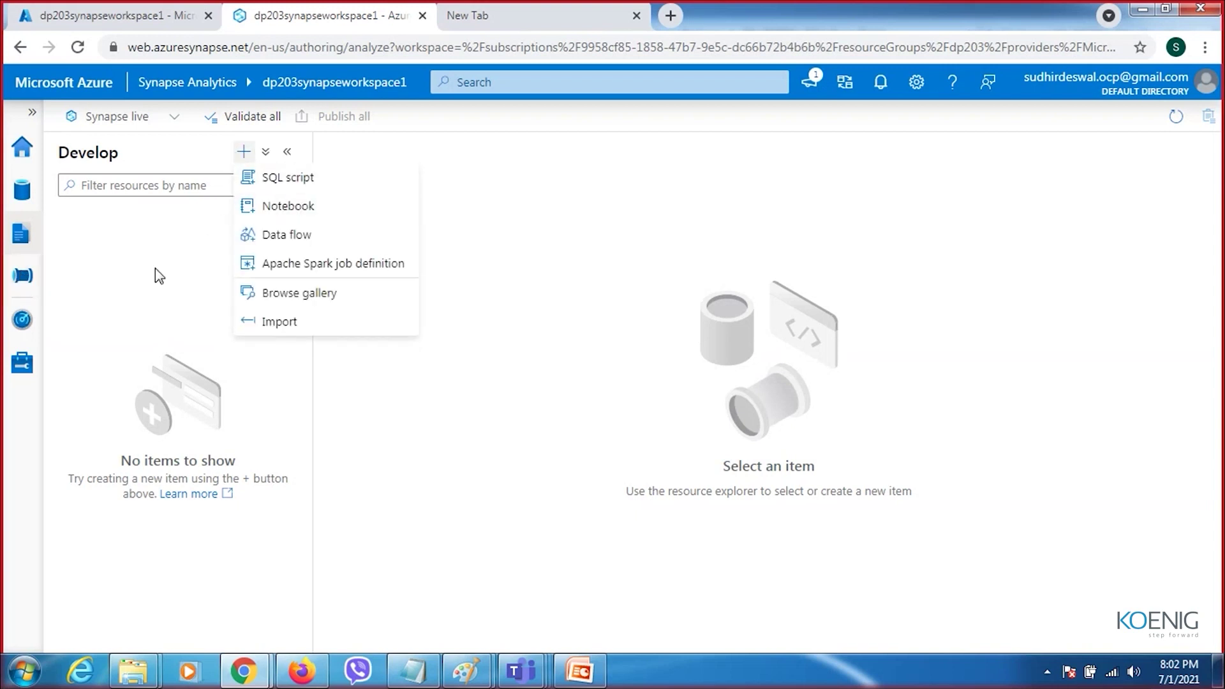
- Browse Integrate's new-item types, then view the empty Pipeline runs list in Monitor
click(26, 278)
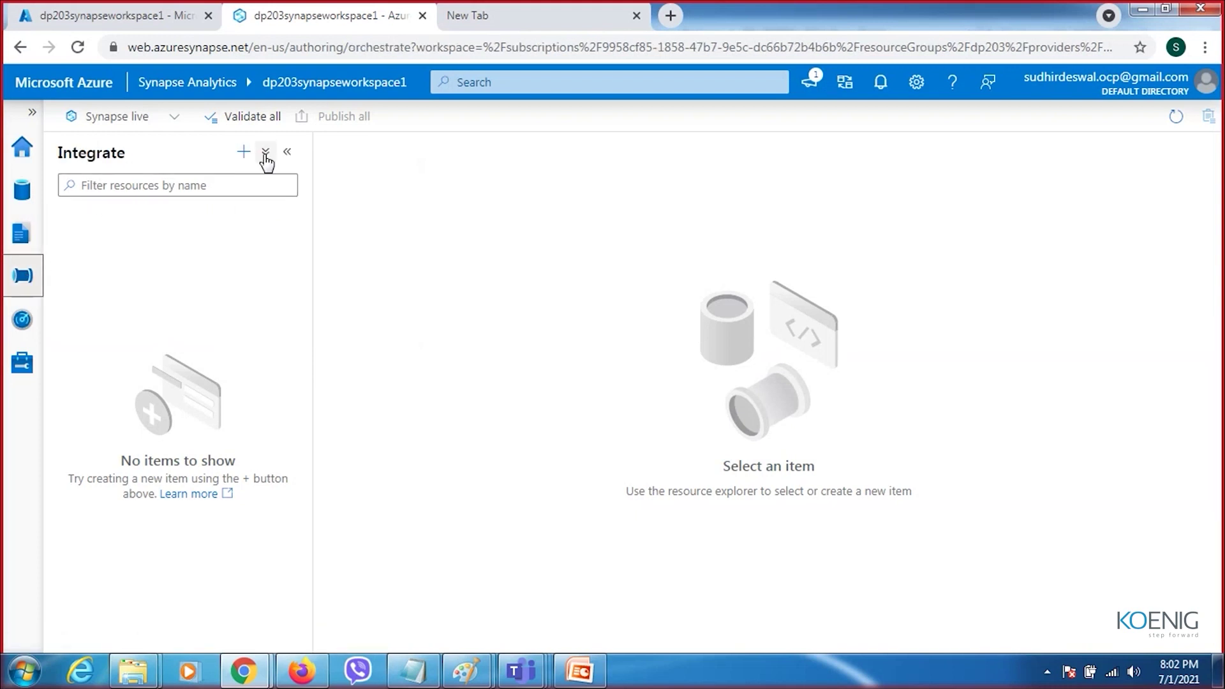
click(243, 153)
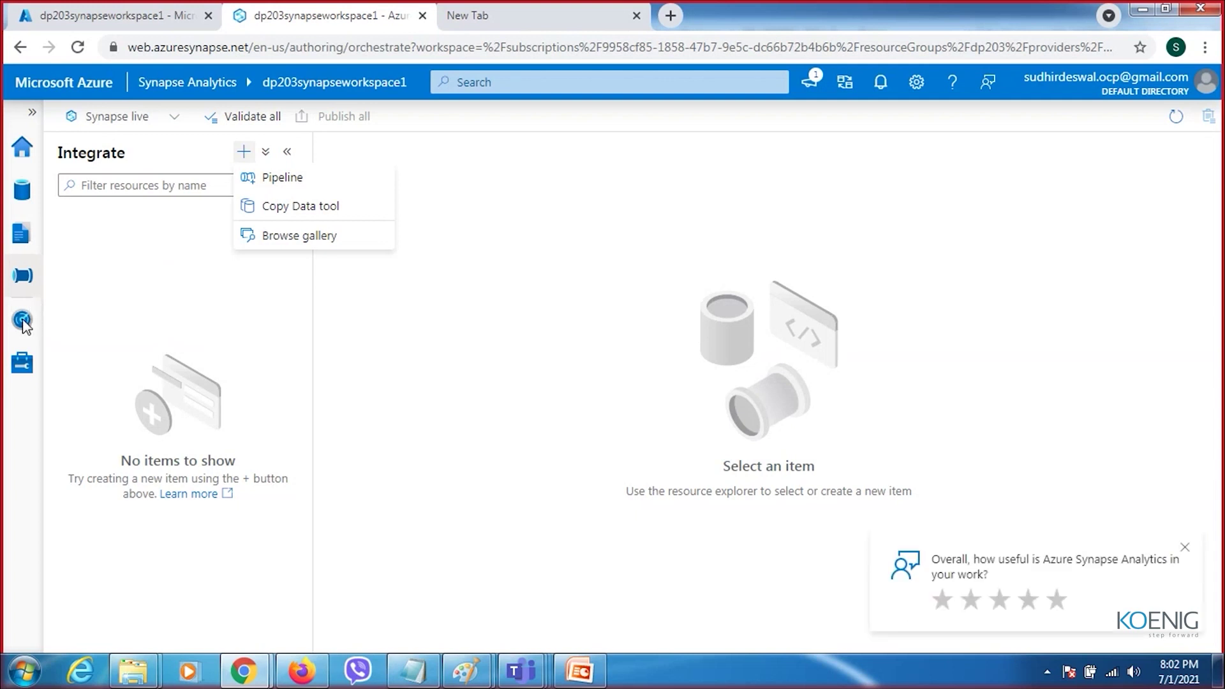
key(Escape)
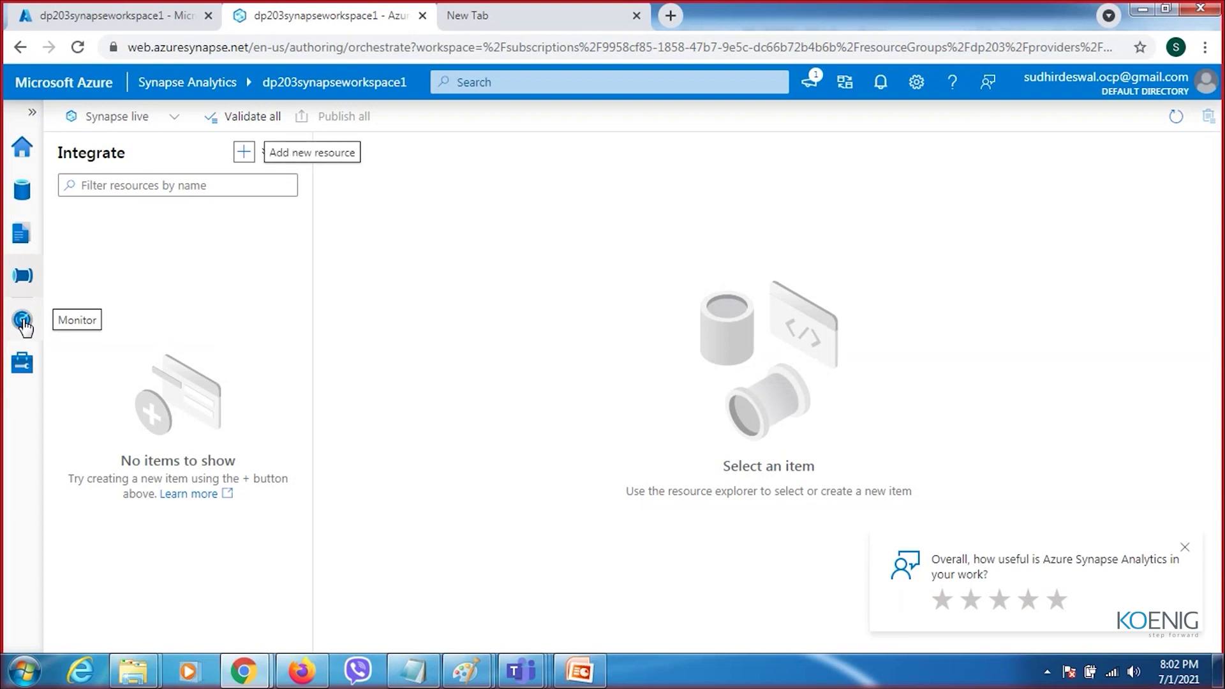
click(22, 321)
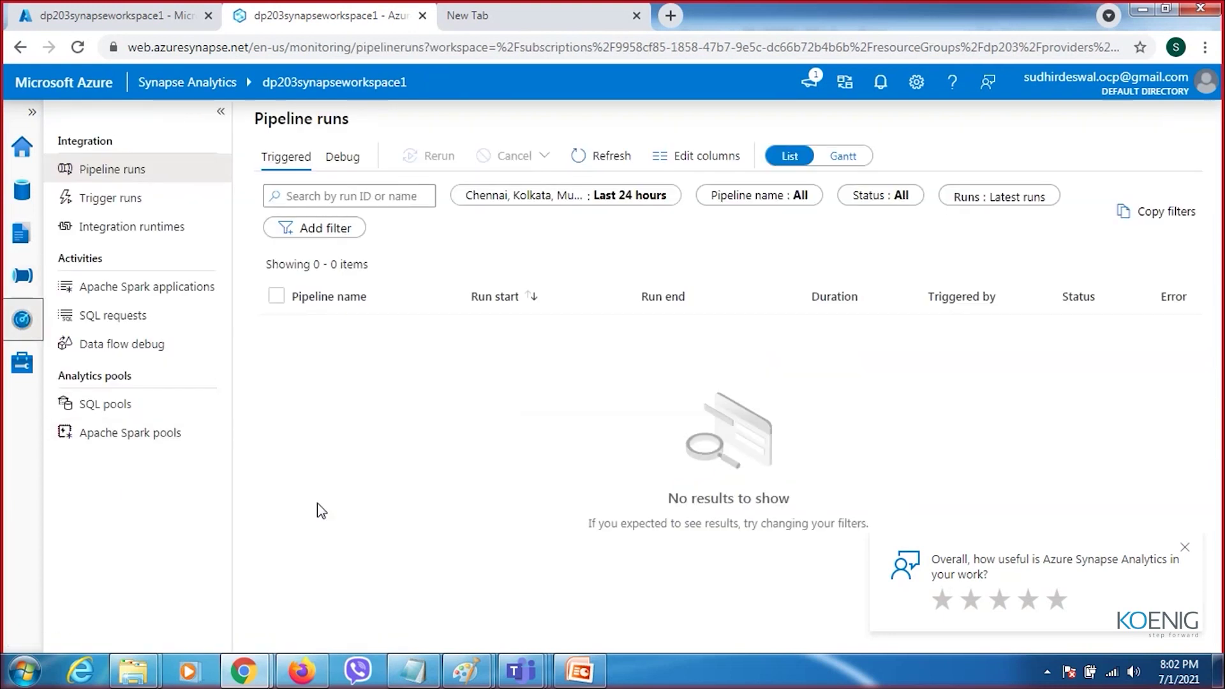
- Go to Manage's SQL pools, which lists only Built-in, and start a new dedicated SQL pool
click(23, 367)
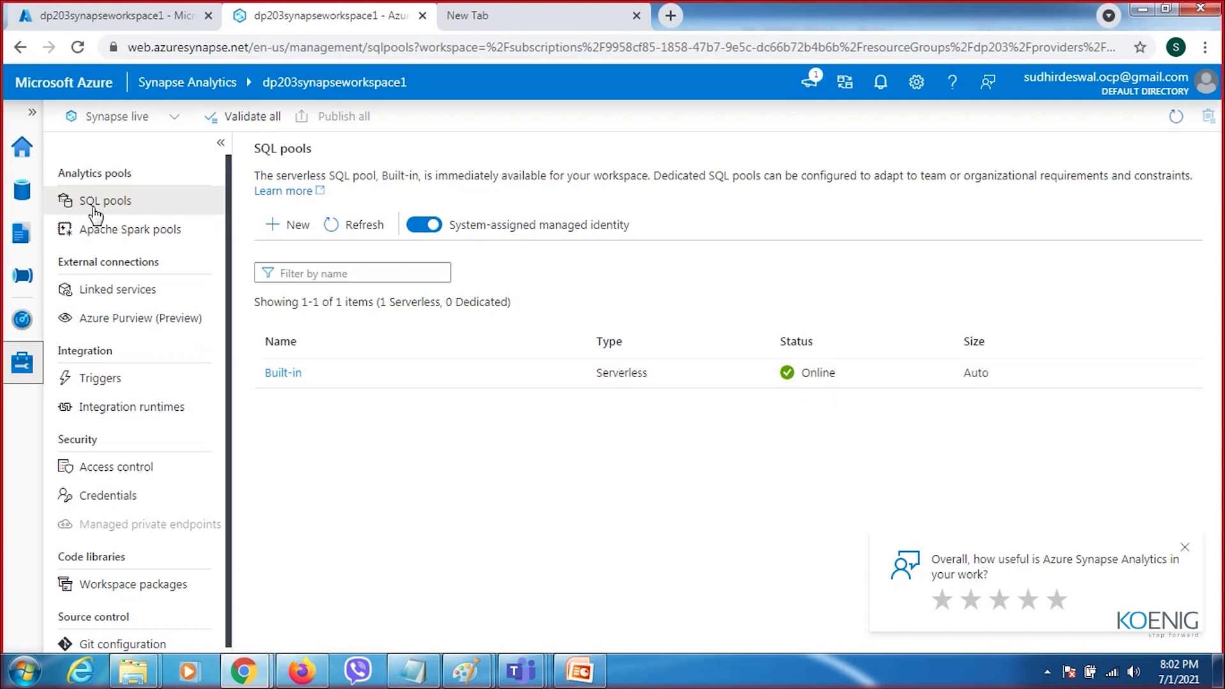
click(299, 236)
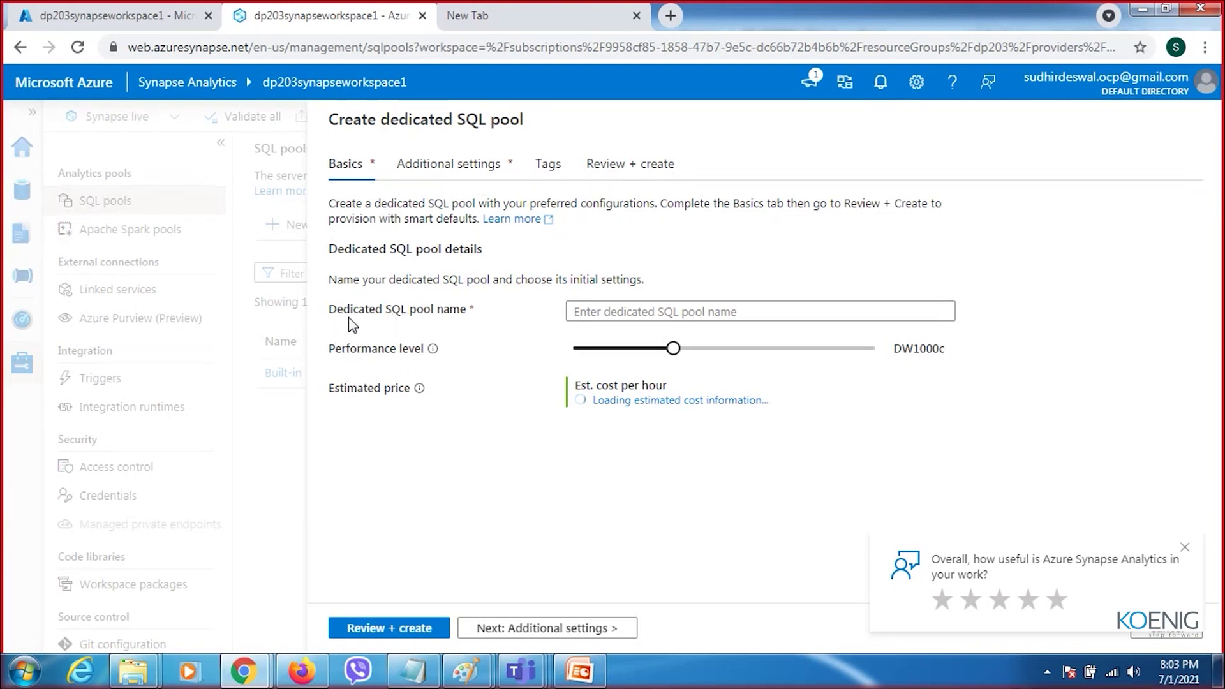
- Name the pool dp203dedicatedsqlpool and lower its performance level to DW100c
click(598, 313)
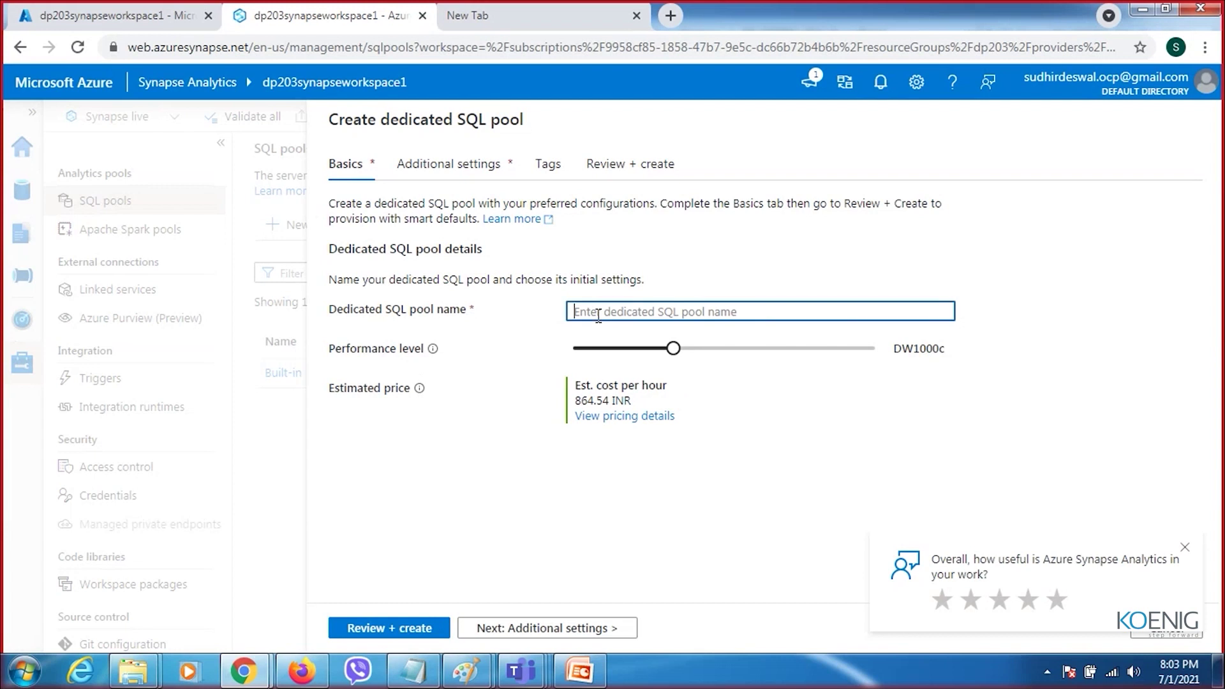
text(dp203)
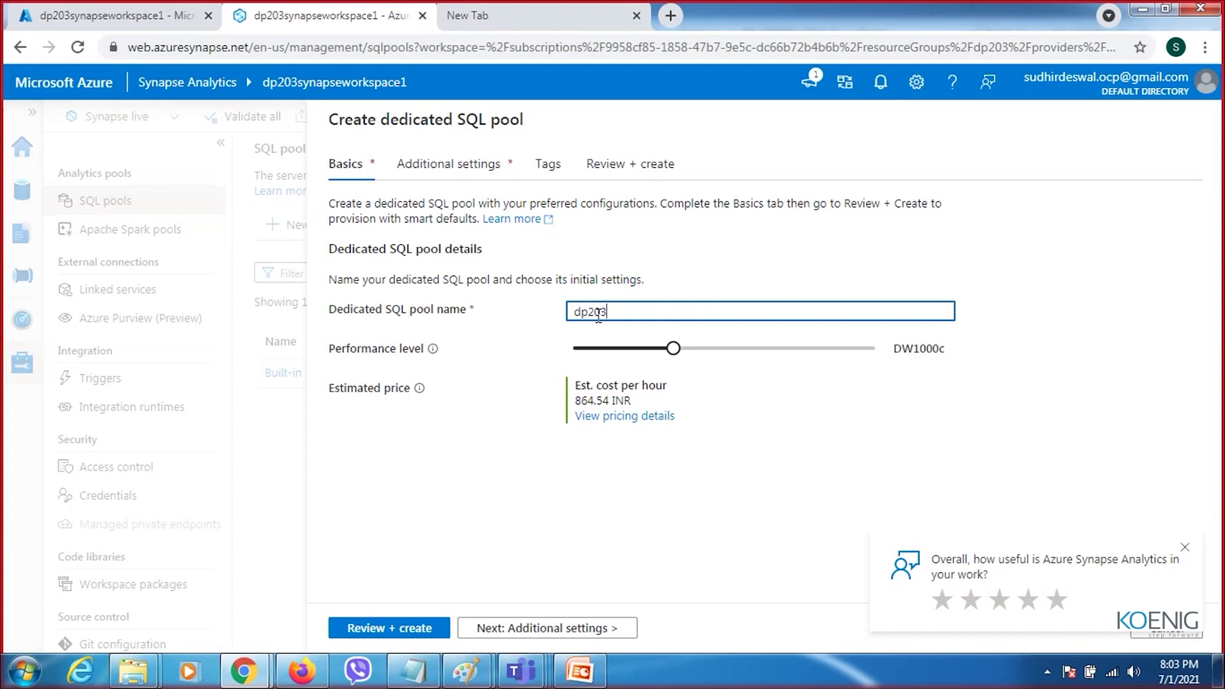
text(dedicatedsqlpool)
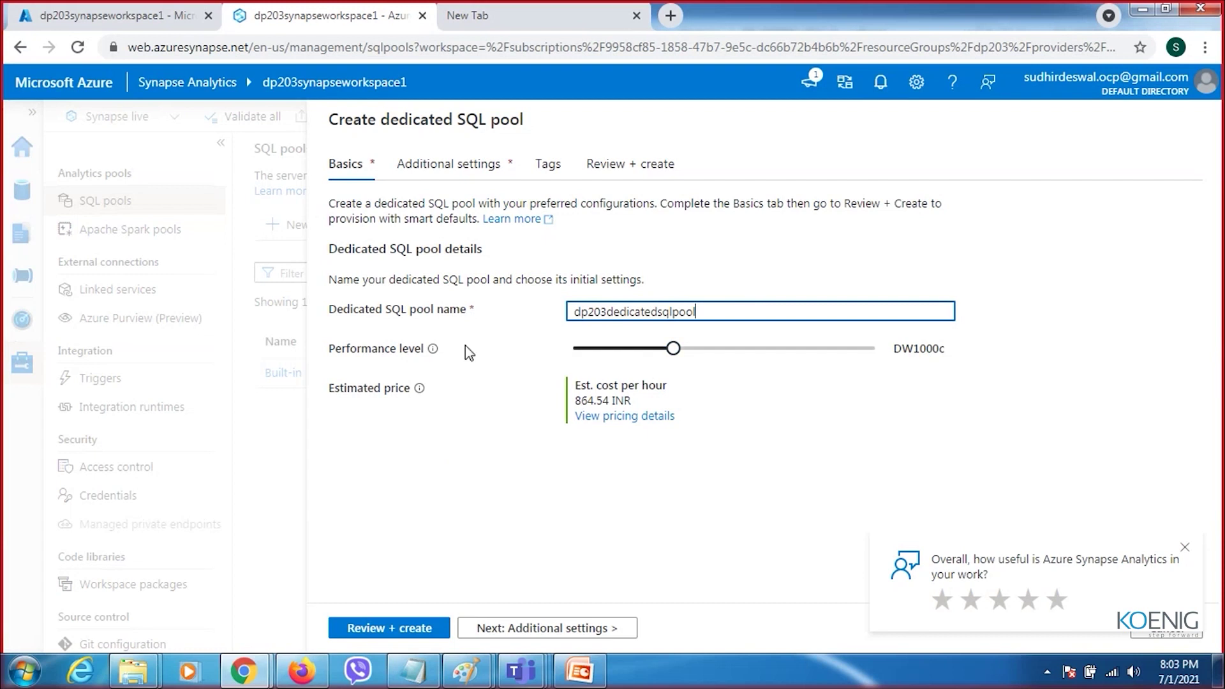
mouse_move(433, 351)
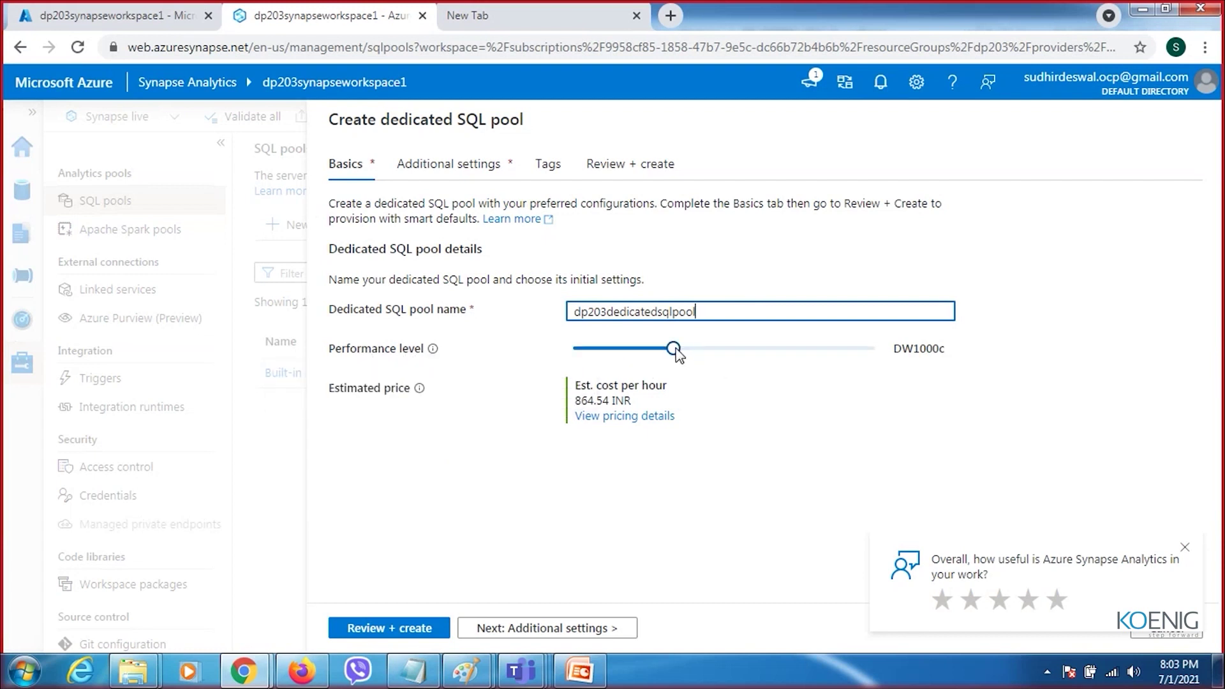
mouse_move(674, 350)
mouse_down()
mouse_move(617, 353)
mouse_move(696, 356)
mouse_up()
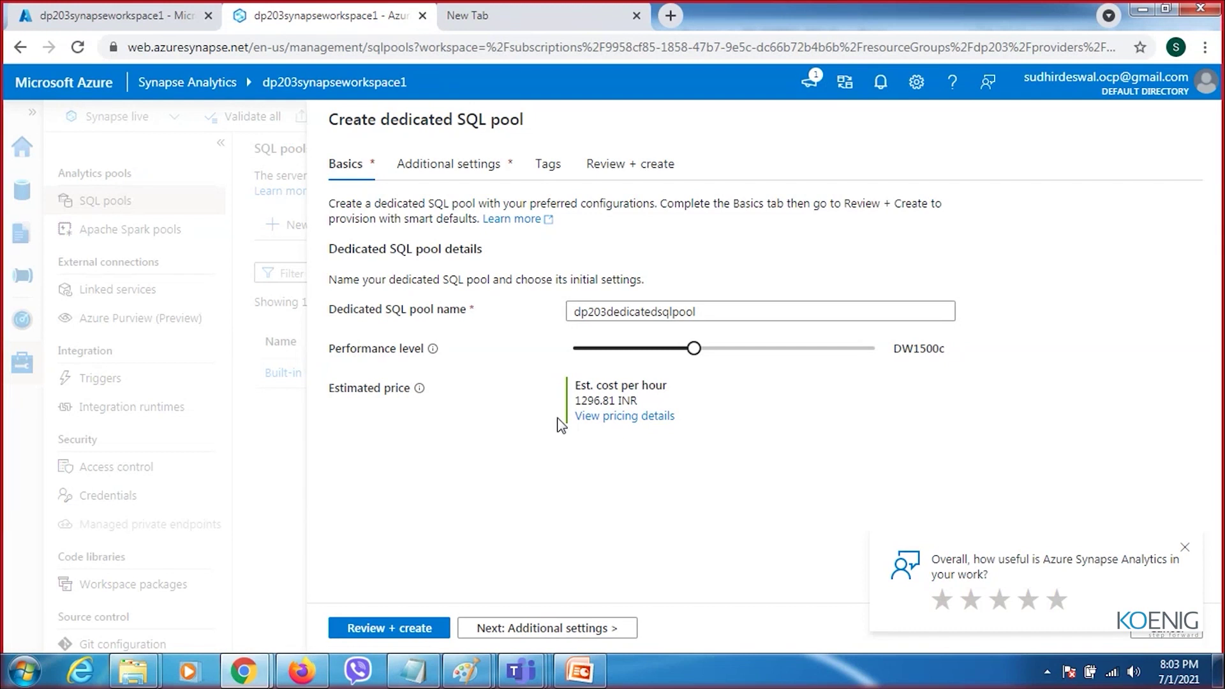
drag(696, 349, 573, 351)
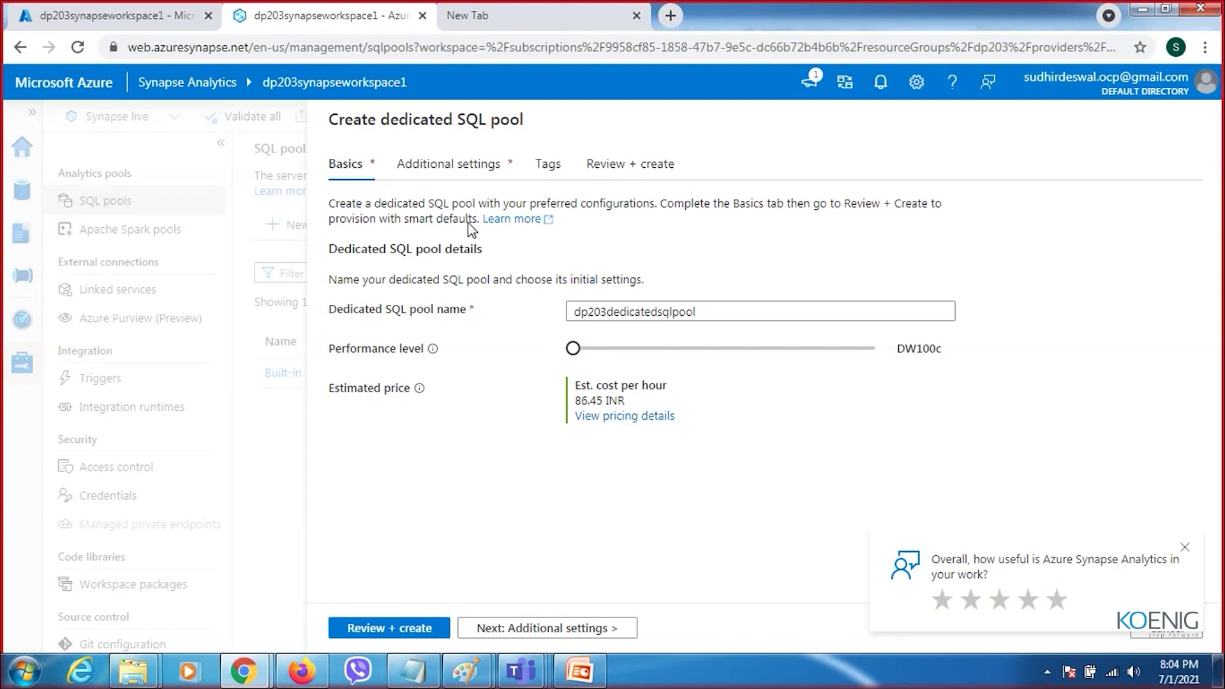
click(460, 171)
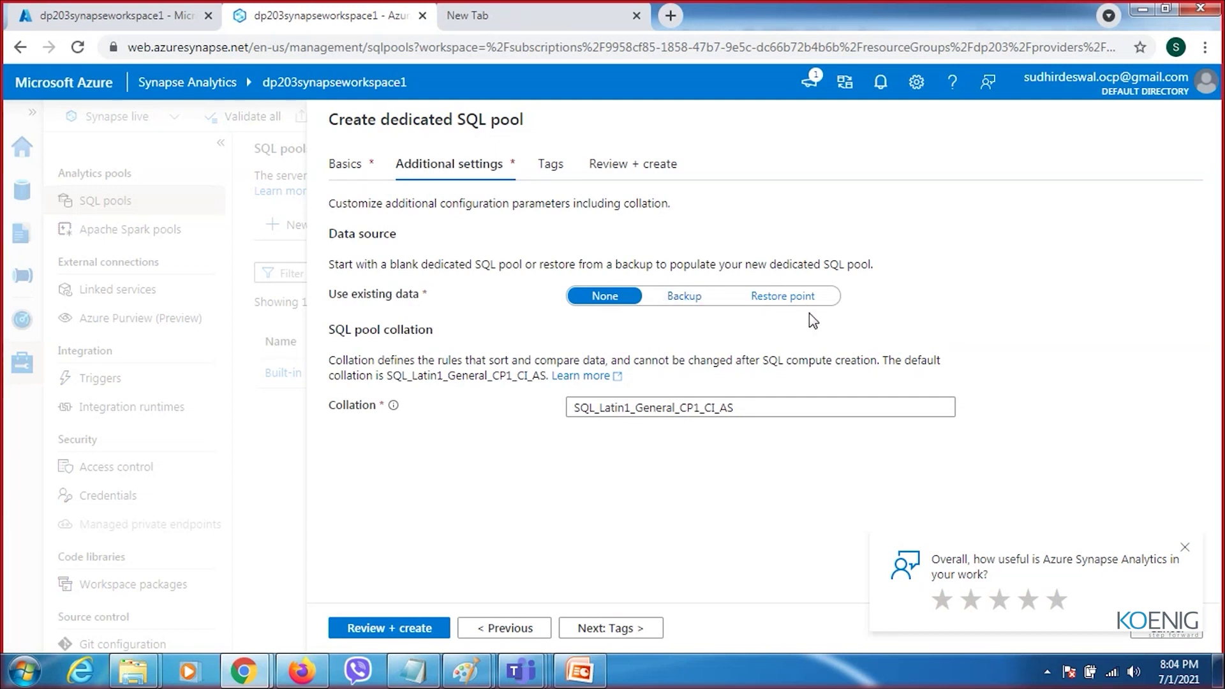
- Keep default Tags, validate and create dp203dedicatedsqlpool, then return to the SQL pools list
click(550, 171)
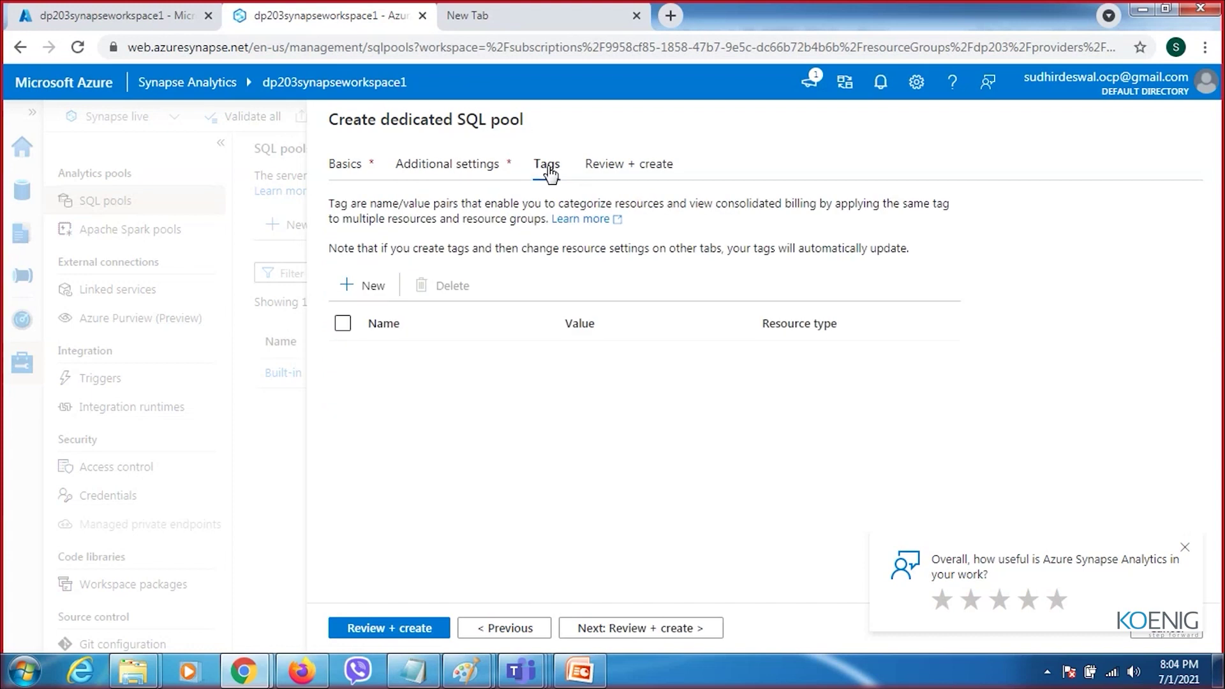
click(629, 168)
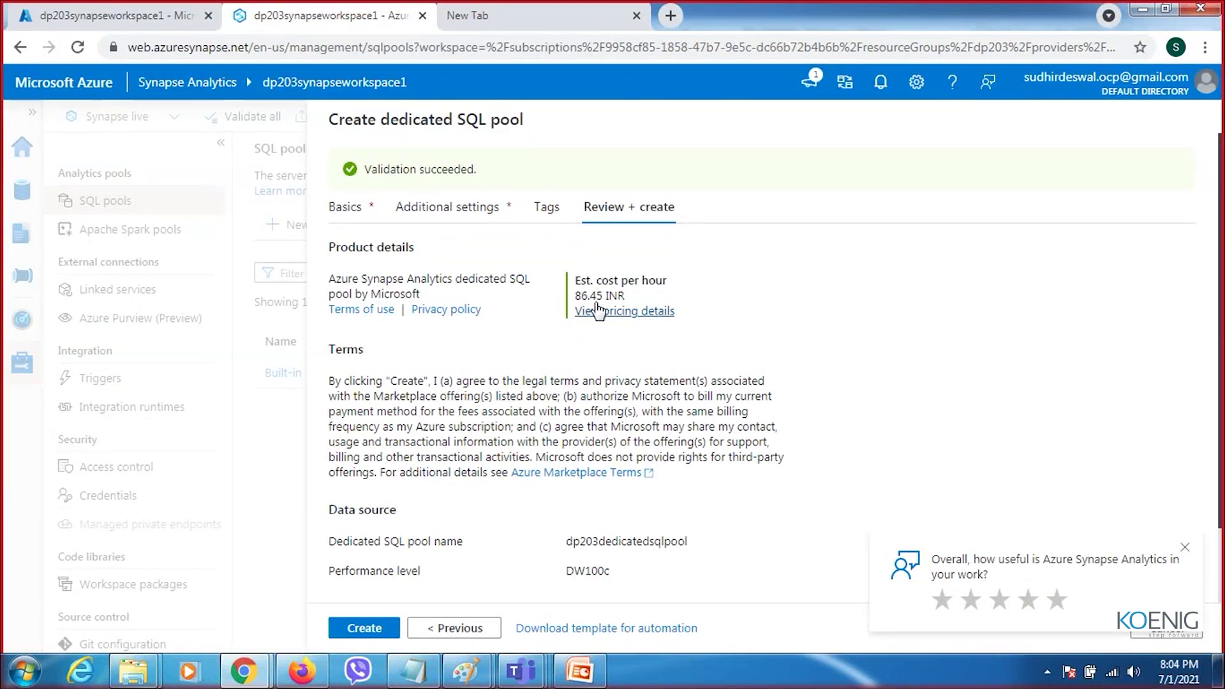
click(383, 631)
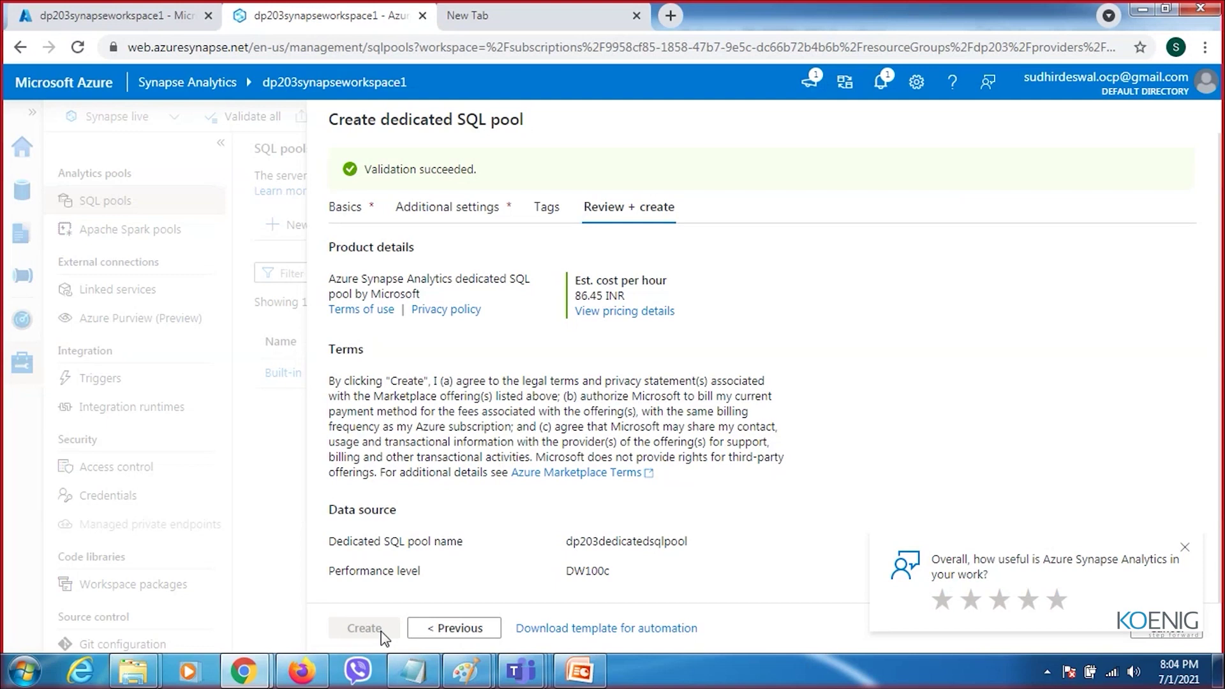
click(1184, 547)
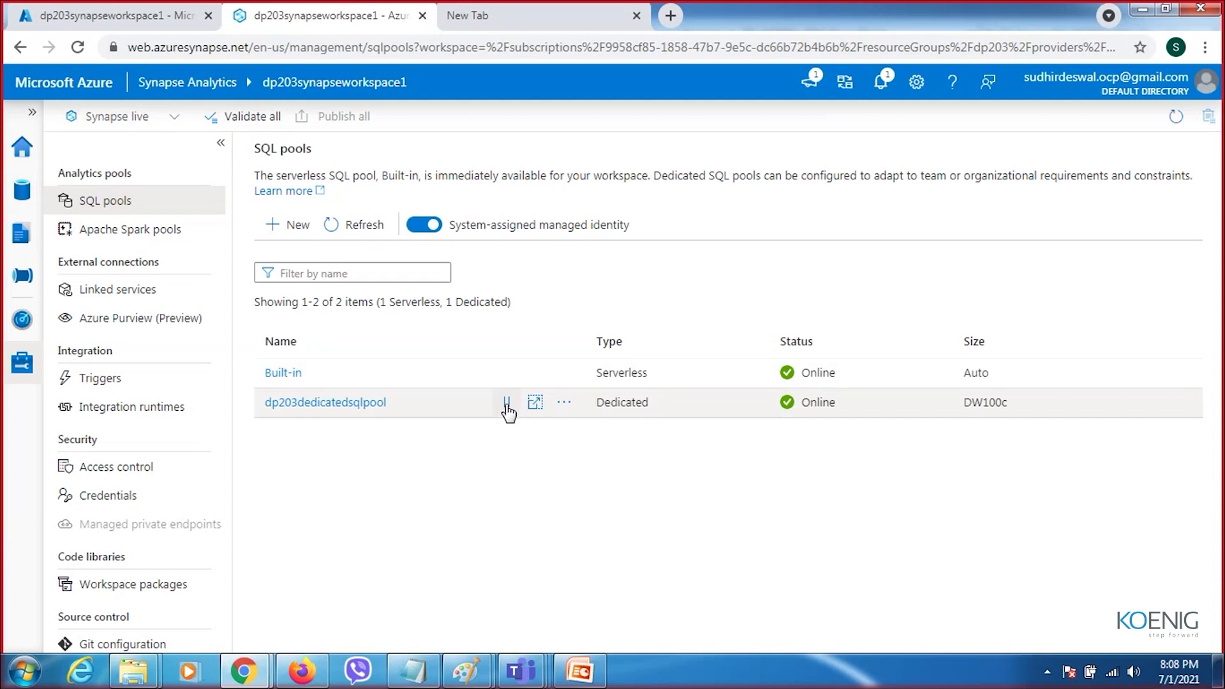
- Once dp203dedicatedsqlpool is Online at DW100c, request a pause from its row
click(507, 406)
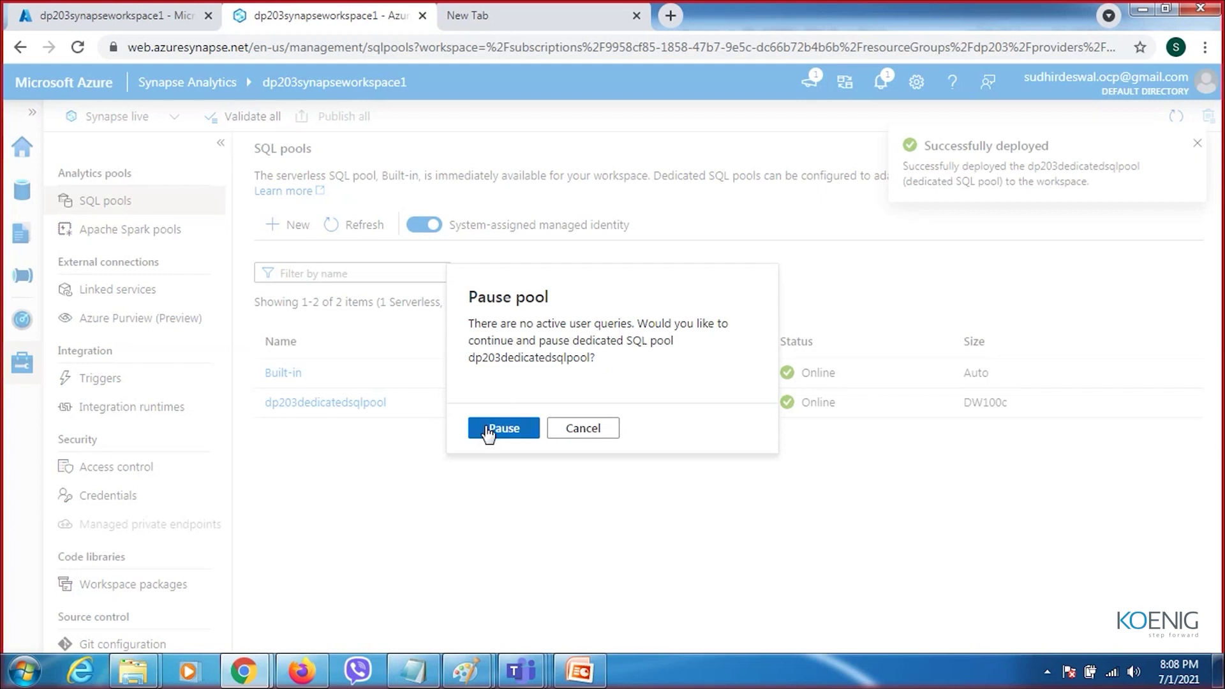
- Confirm pausing dp203dedicatedsqlpool, then view the empty Apache Spark pools page
click(504, 428)
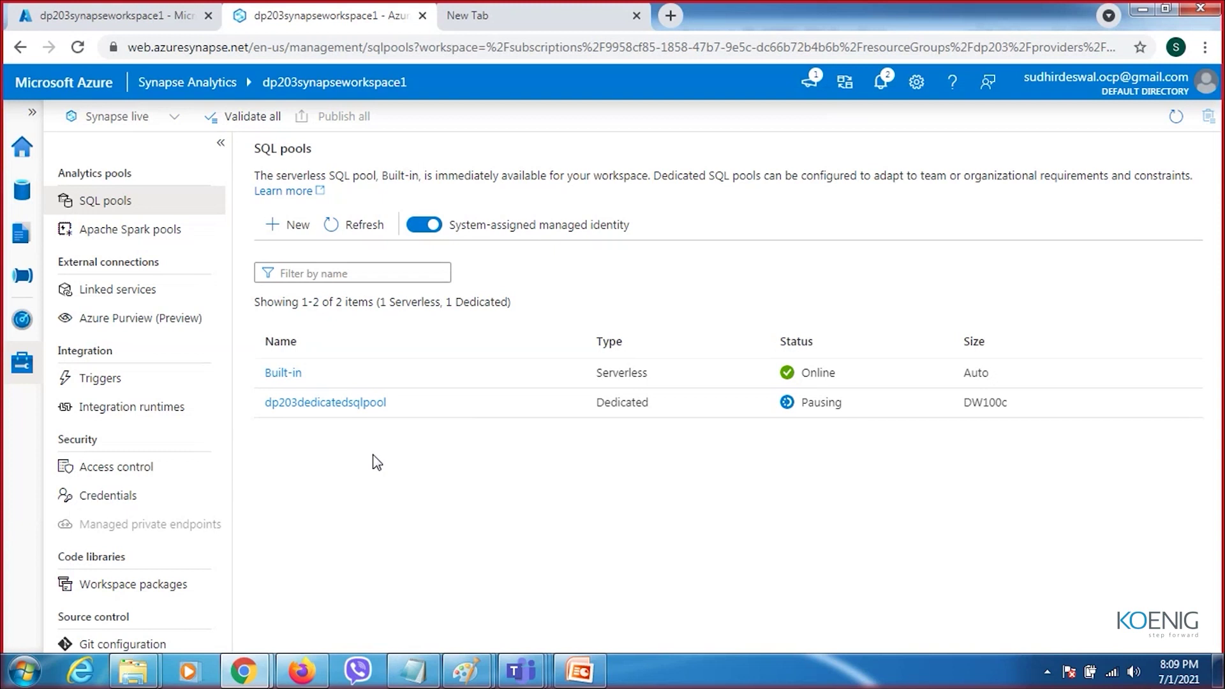
click(99, 238)
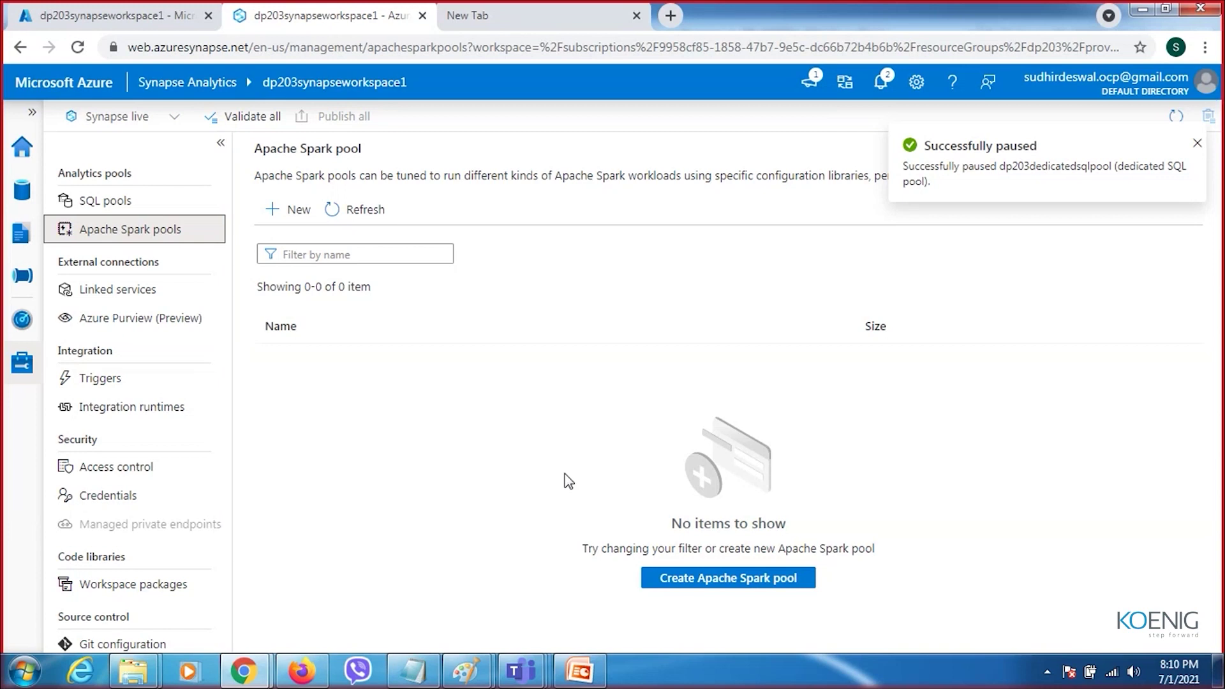
- Start a new Apache Spark pool named dp203sparkpool with Large (16 vCores / 128 GB) nodes
click(297, 214)
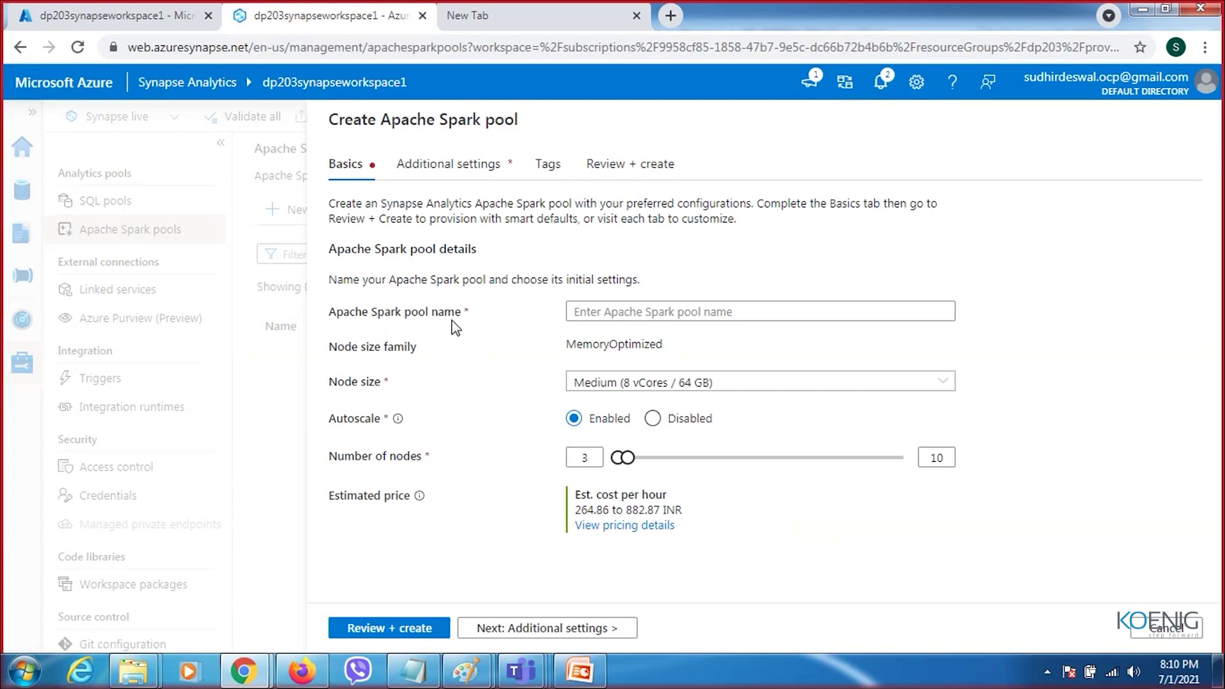
click(618, 311)
text(dp203)
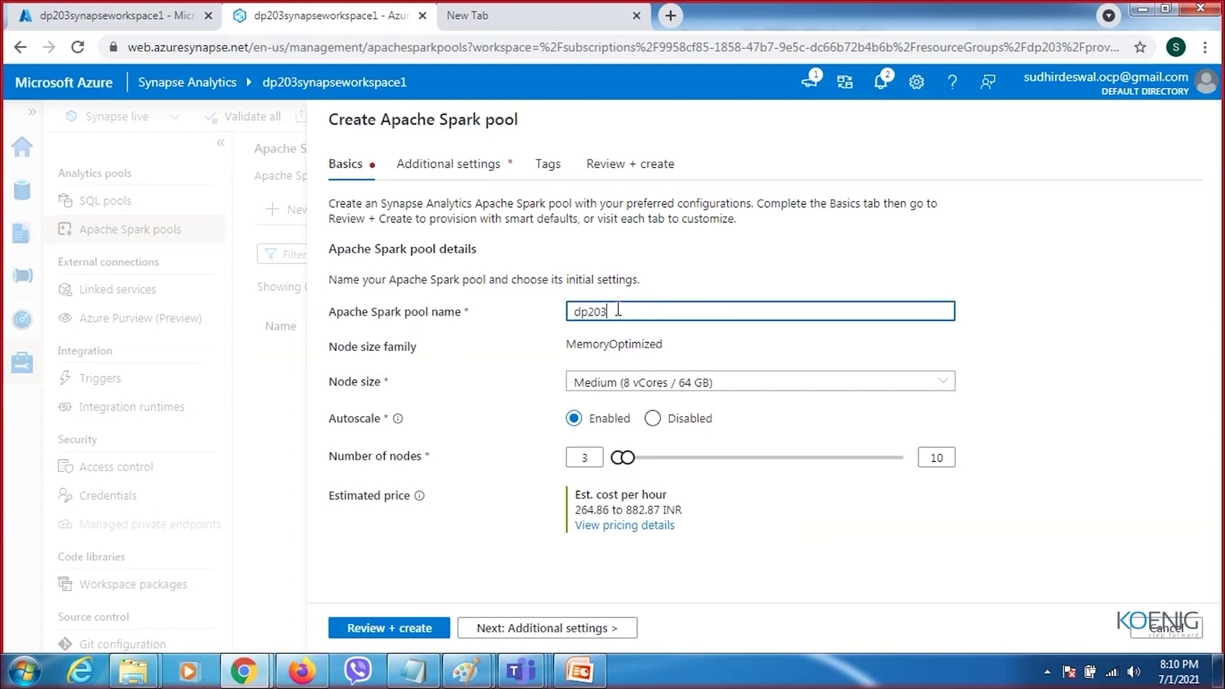
text(sparkpool)
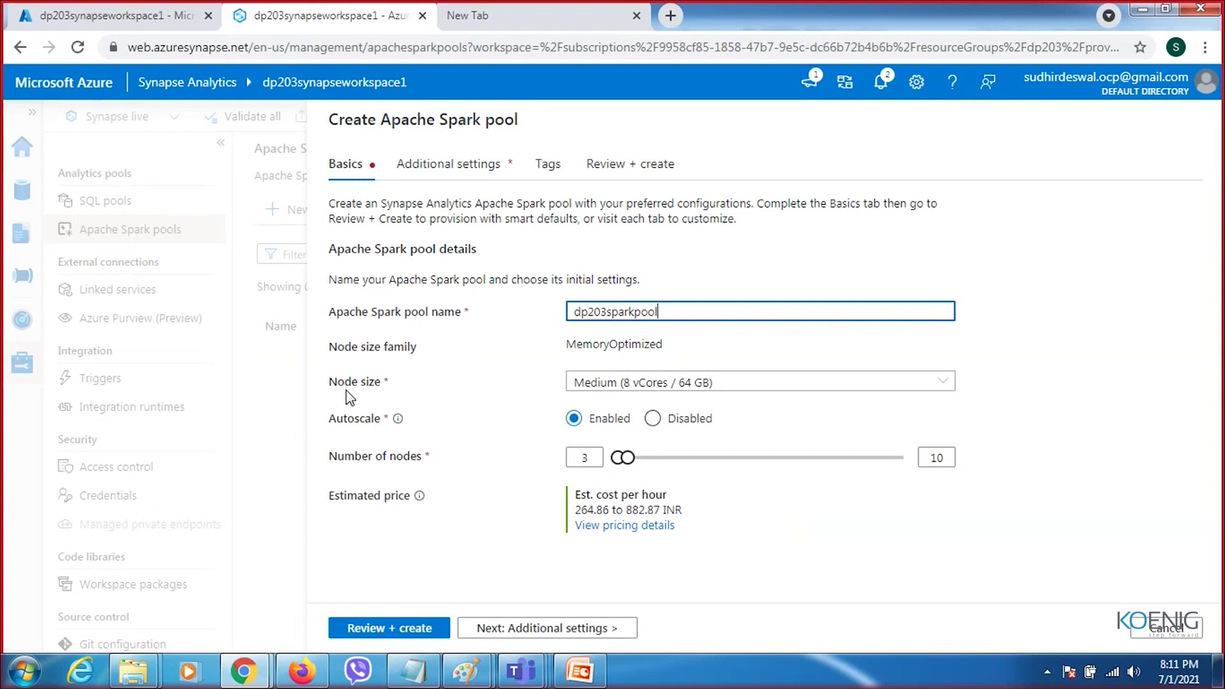
click(780, 391)
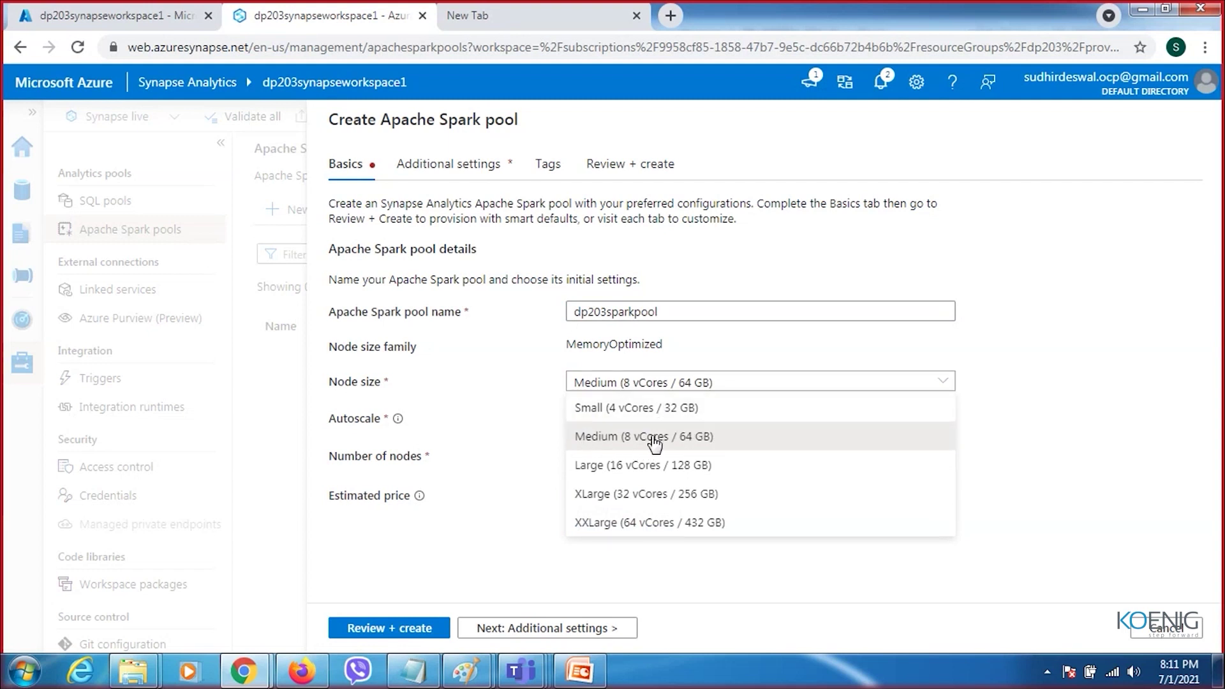
click(635, 472)
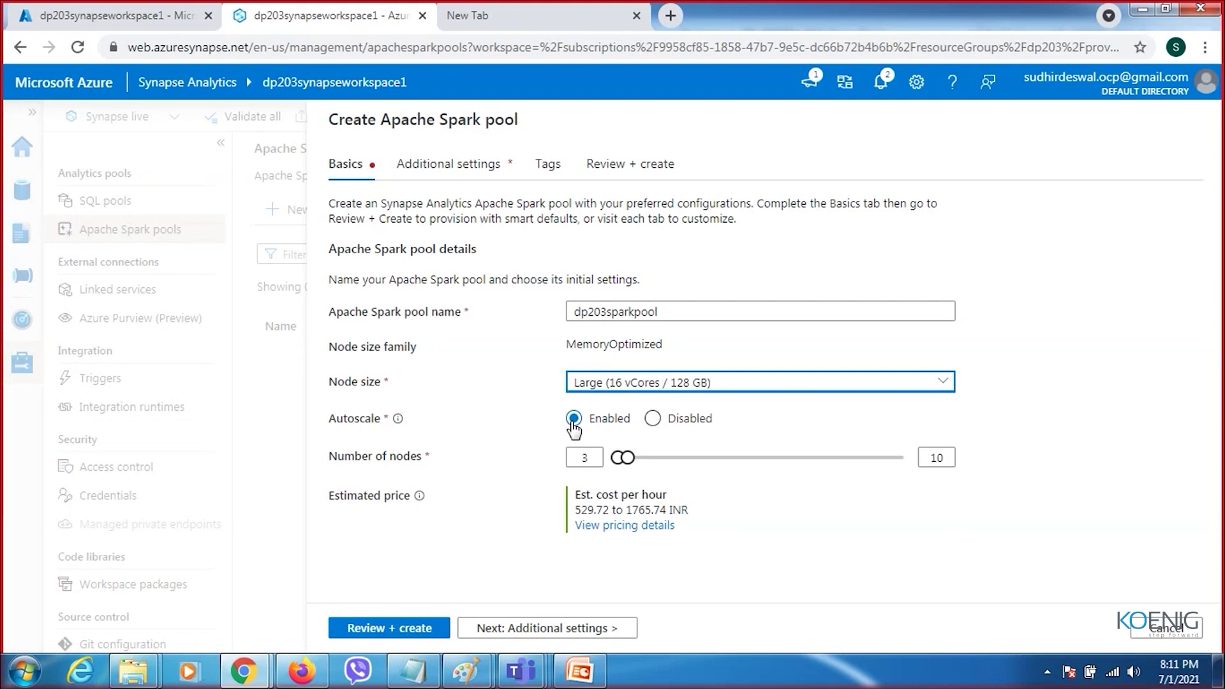
- Adjust the autoscale node range so minimum and maximum are both 3 nodes
click(622, 459)
click(592, 458)
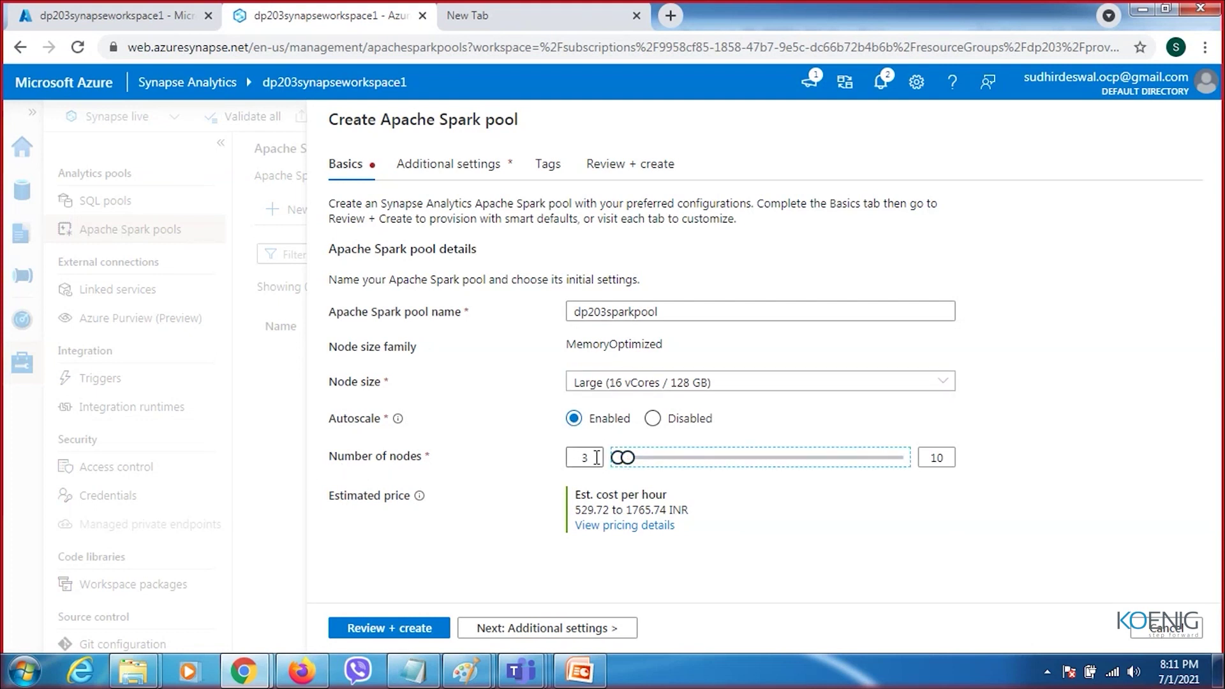
key(BackSpace)
text(1)
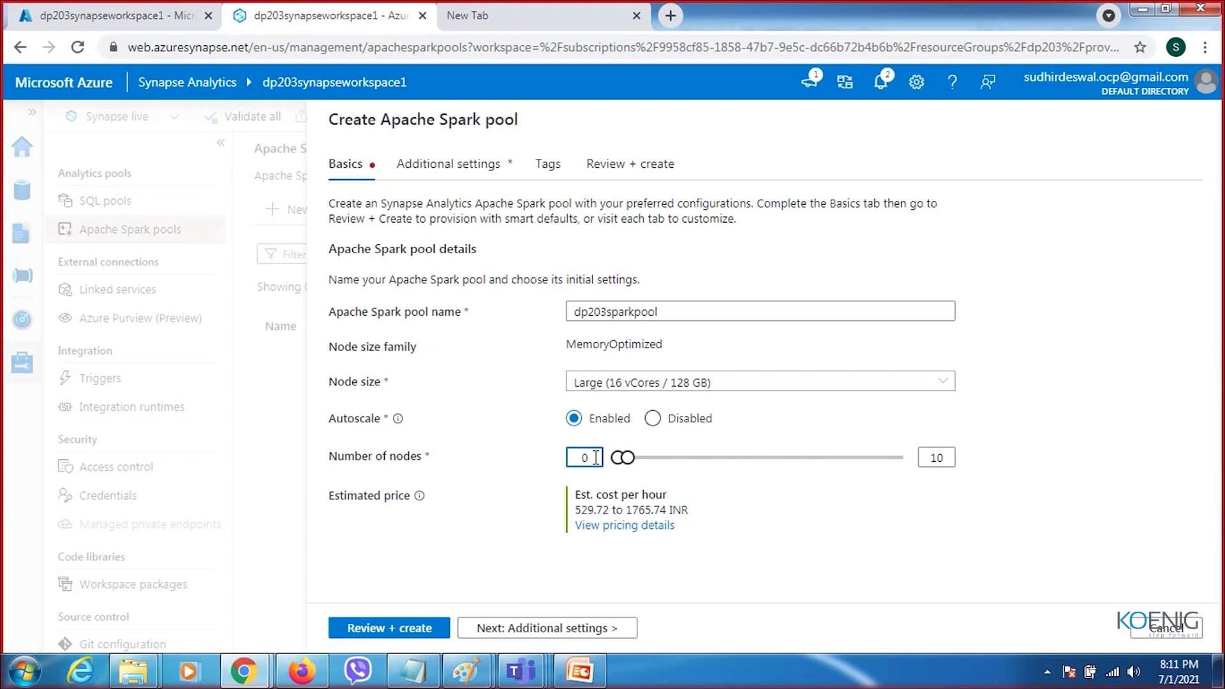
click(842, 520)
click(590, 458)
click(628, 458)
drag(628, 458, 617, 458)
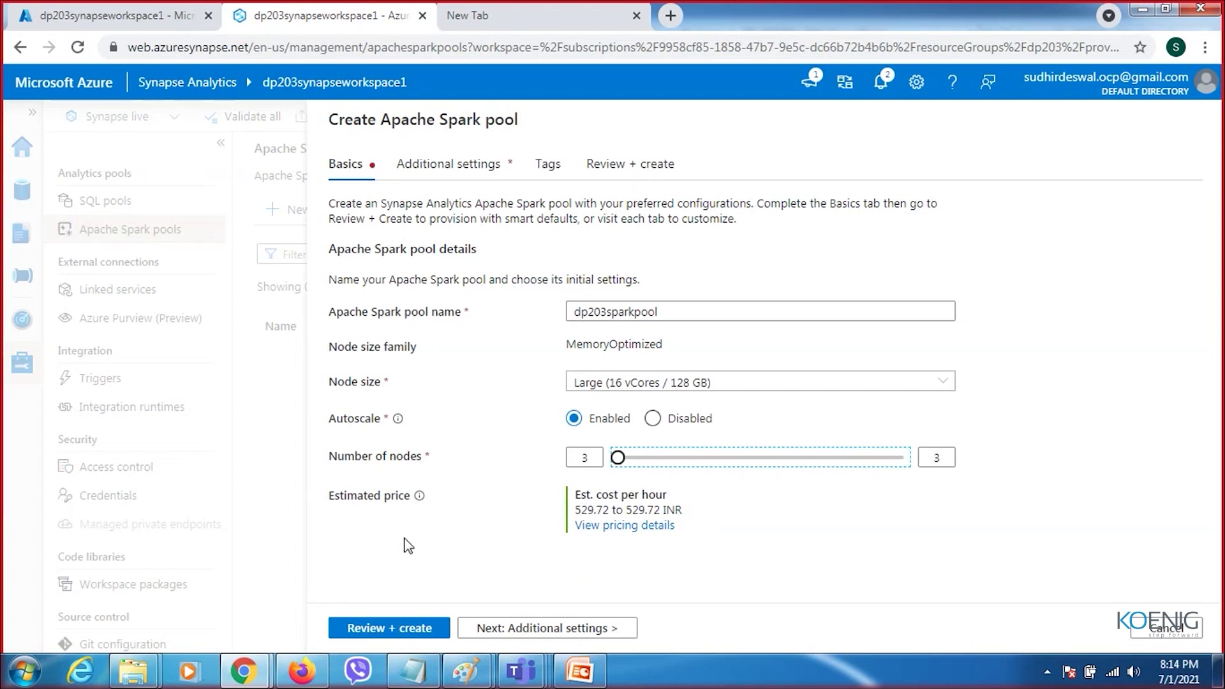
click(475, 170)
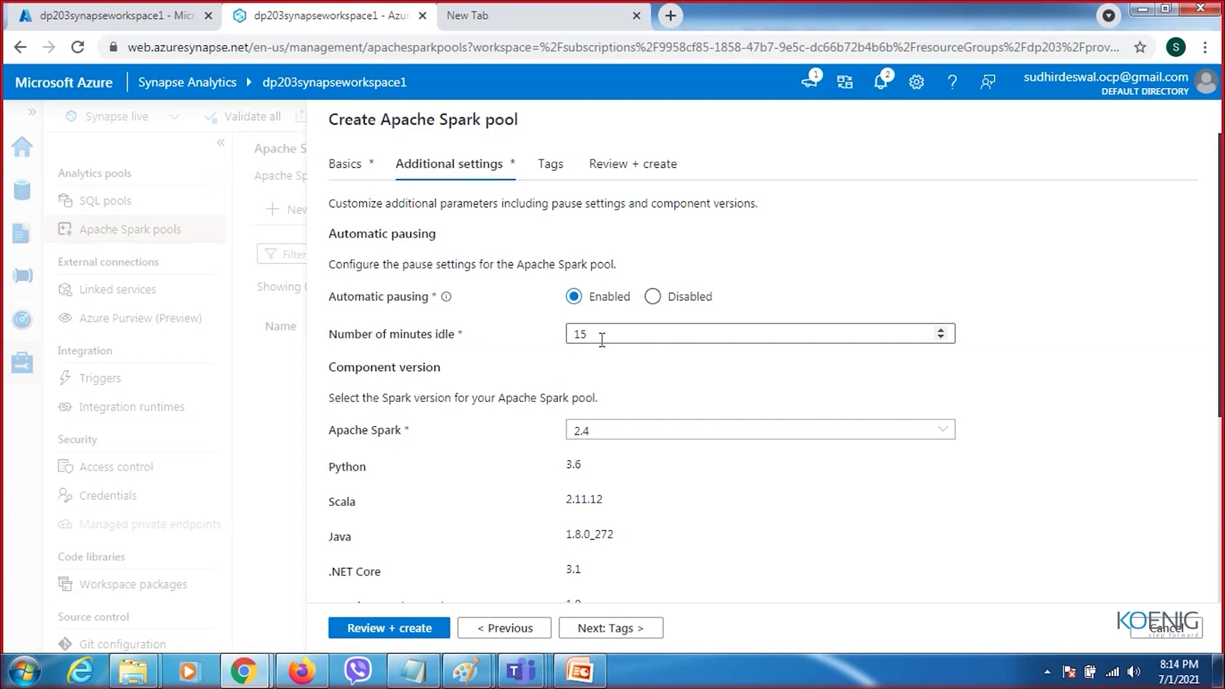
- Set the auto-pause idle time to 5 minutes
click(599, 335)
key(BackSpace)
text(0)
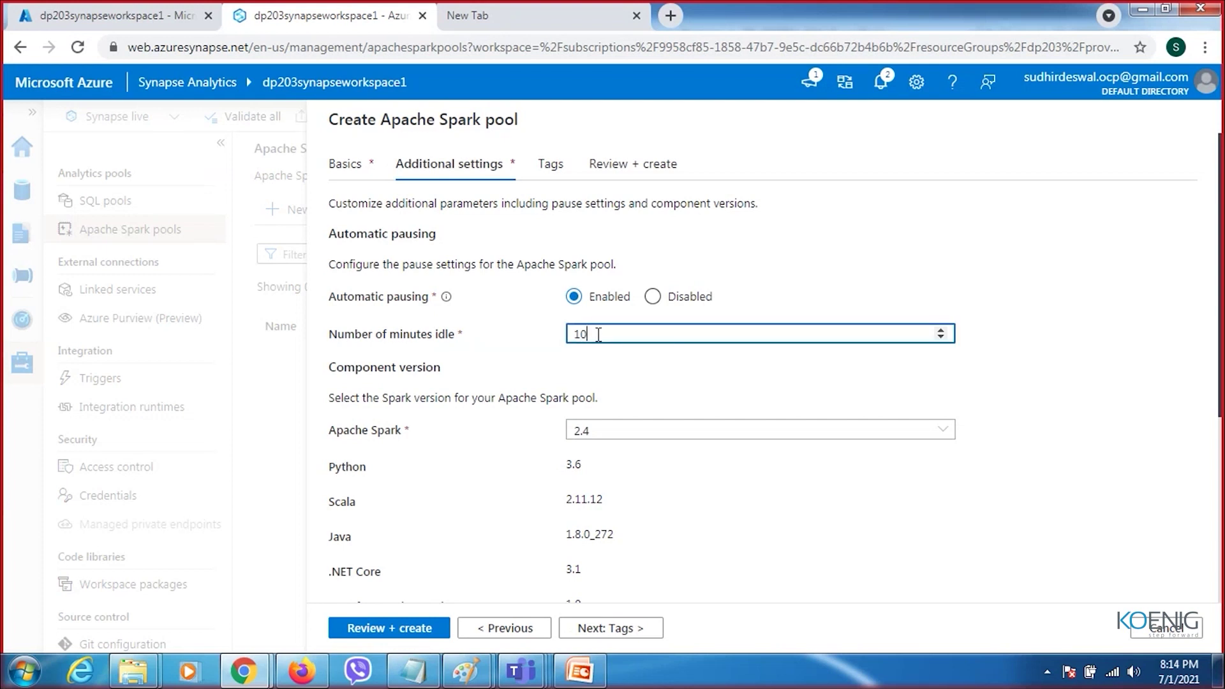
key(BackSpace)
key(BackSpace)
text(0)
click(626, 359)
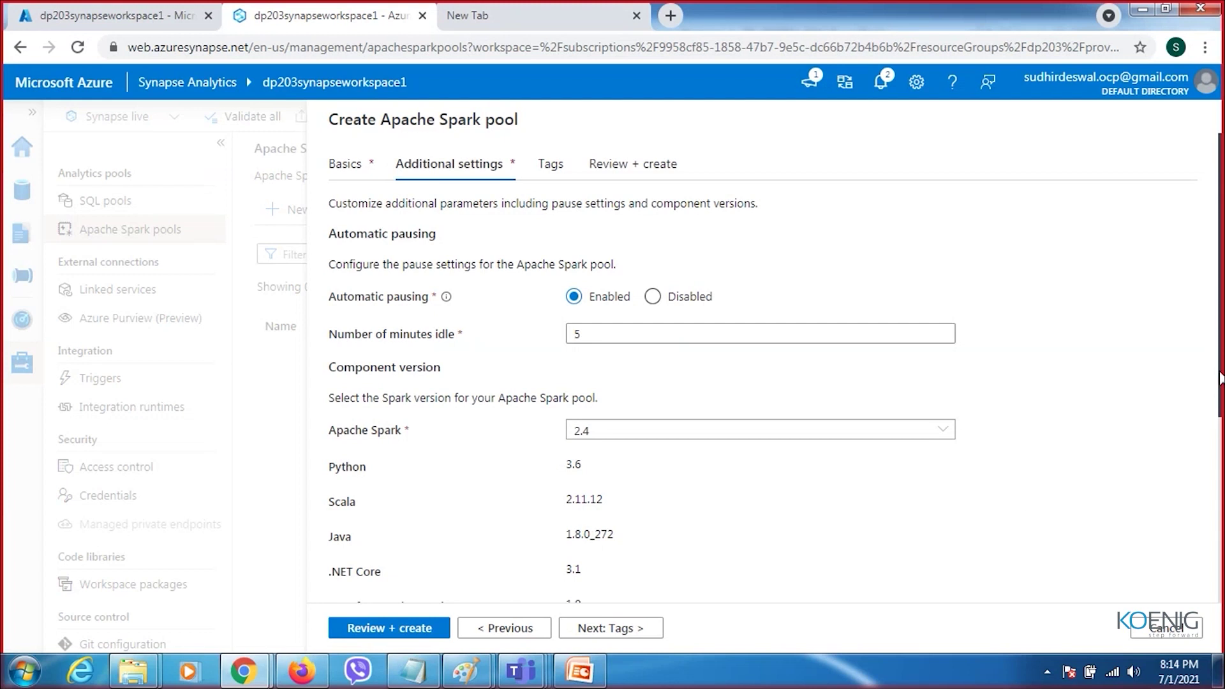
- Look over the remaining additional settings and go on to the Tags tab
drag(1220, 378, 1216, 520)
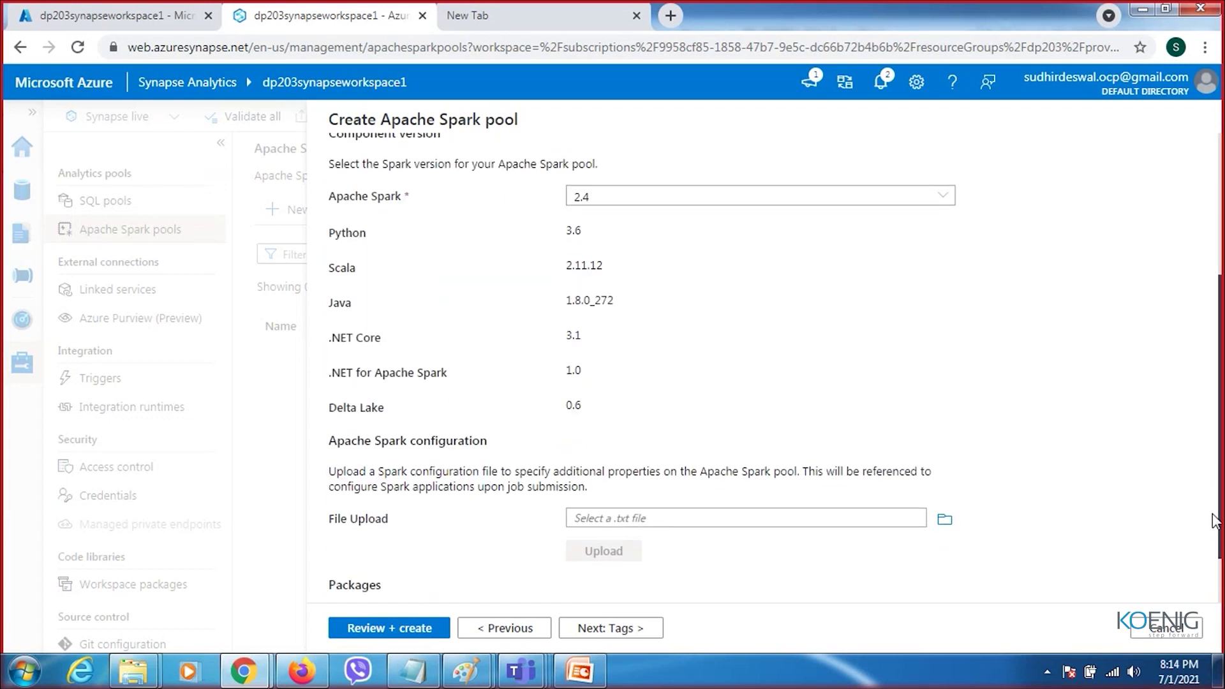
scroll(1214, 520, down, 1)
scroll(1214, 520, up, 5)
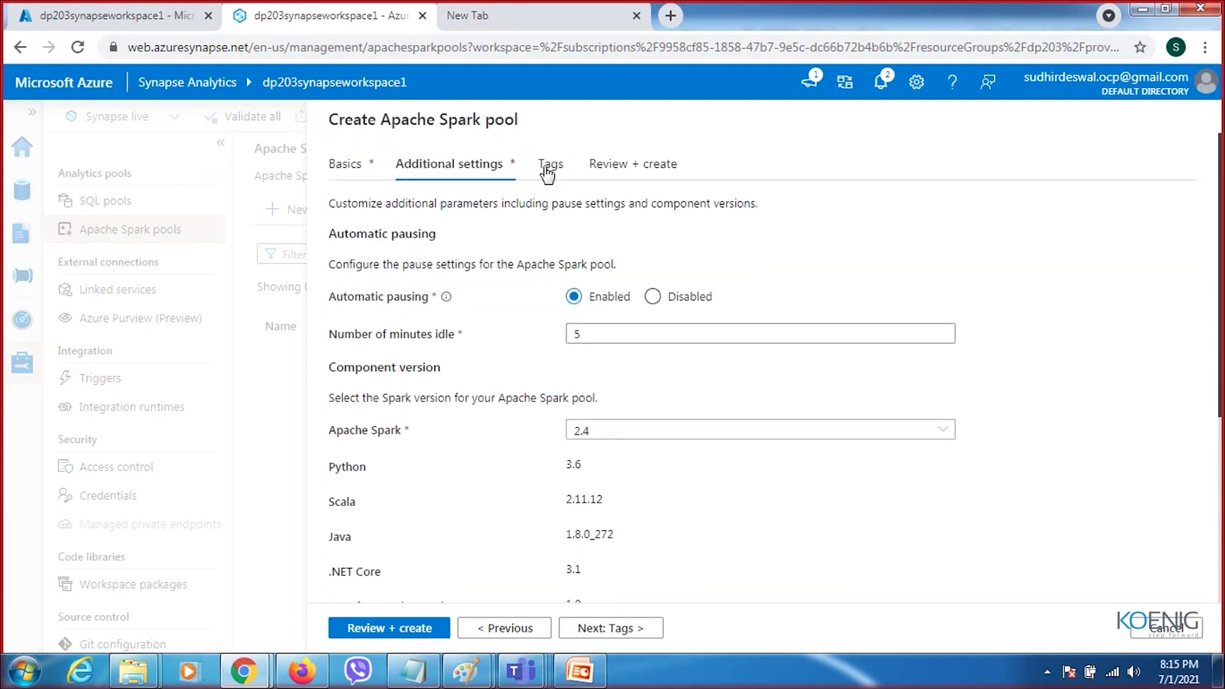
click(560, 171)
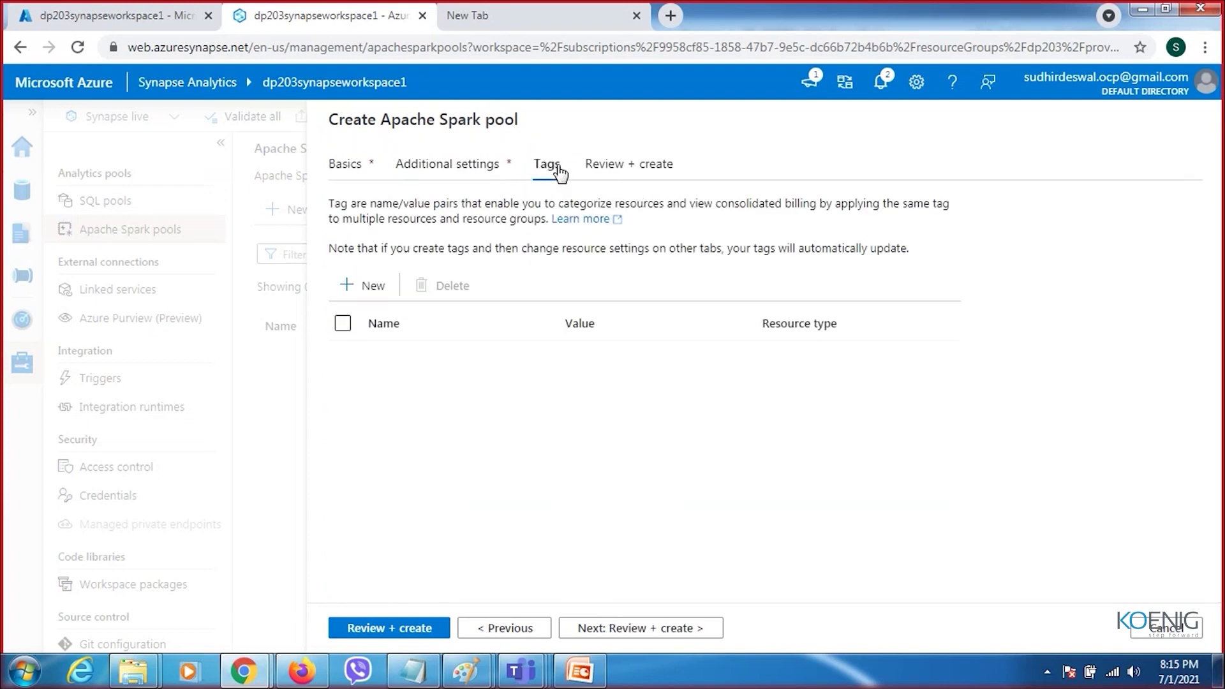
- Validate the dp203sparkpool settings with Review + create and create the pool
click(616, 167)
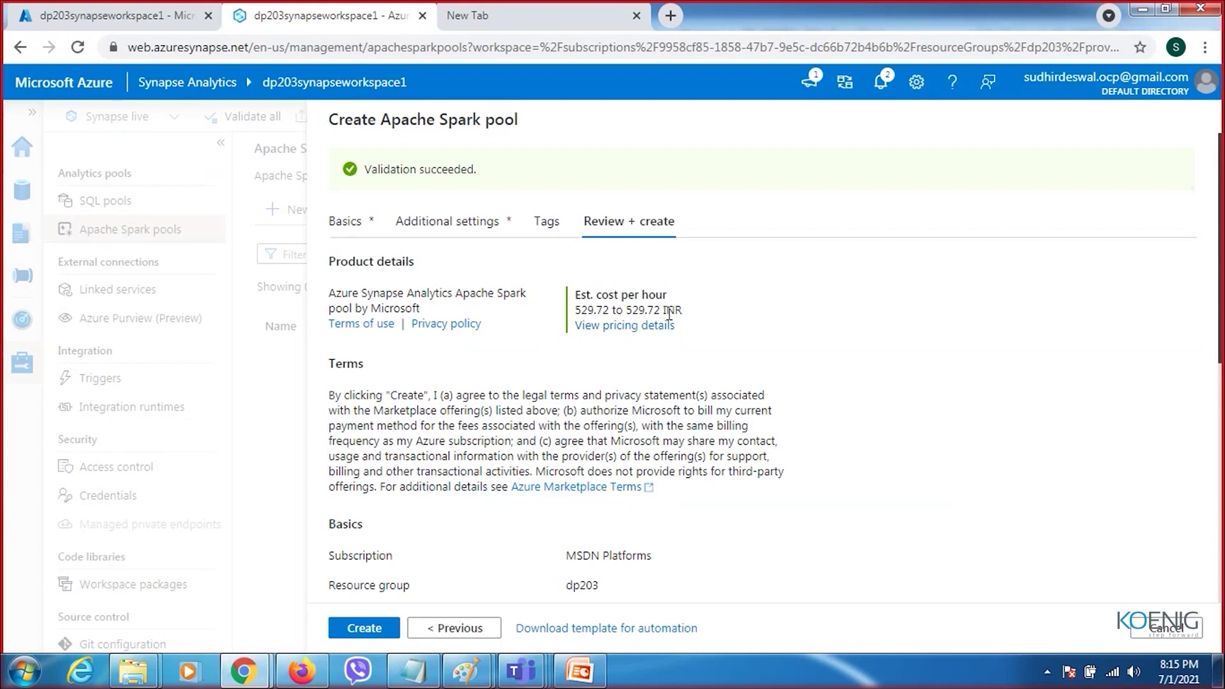
click(368, 631)
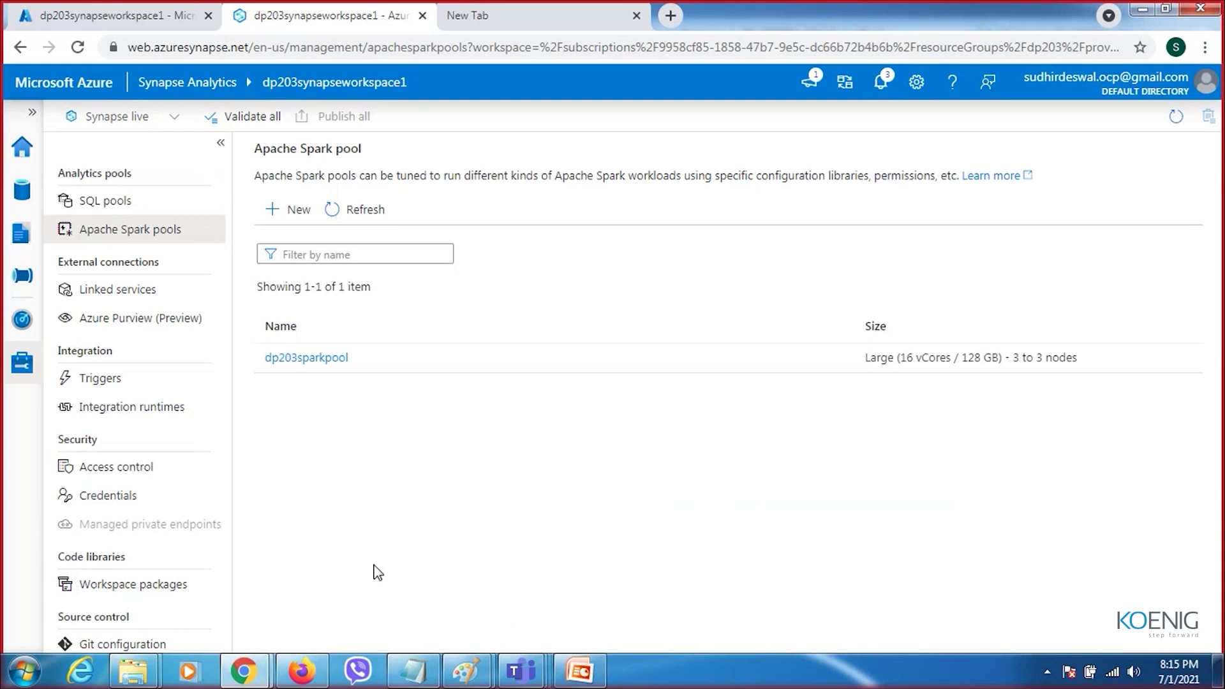
click(91, 210)
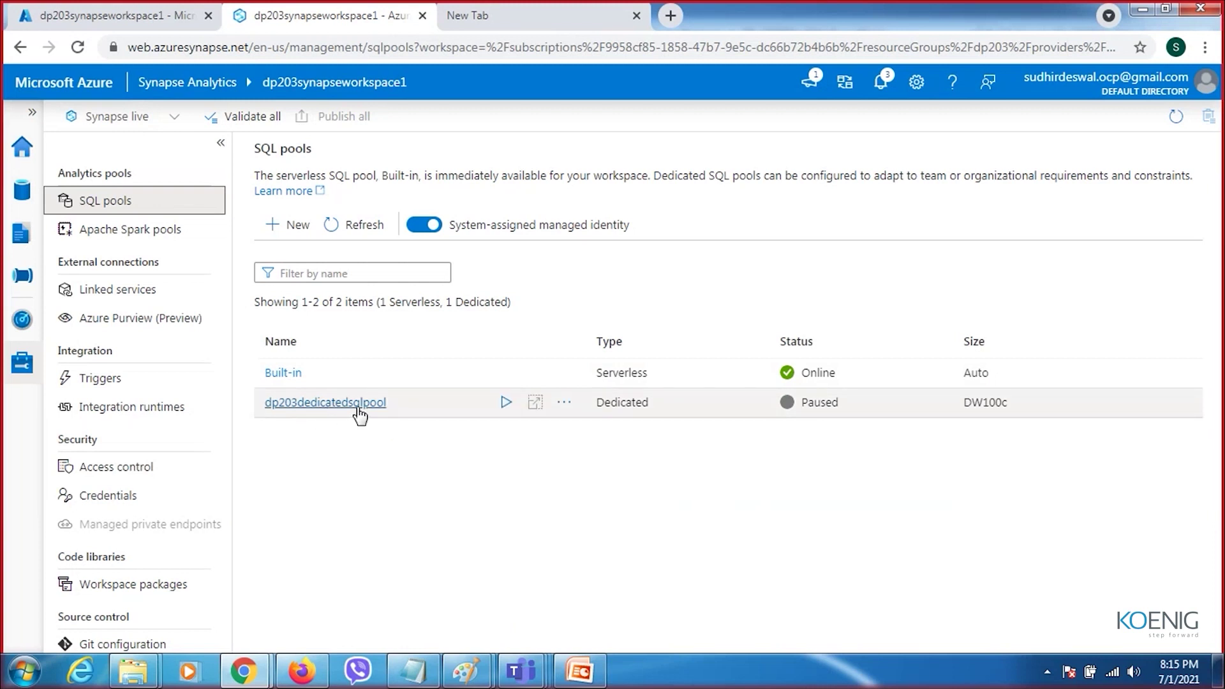
click(133, 236)
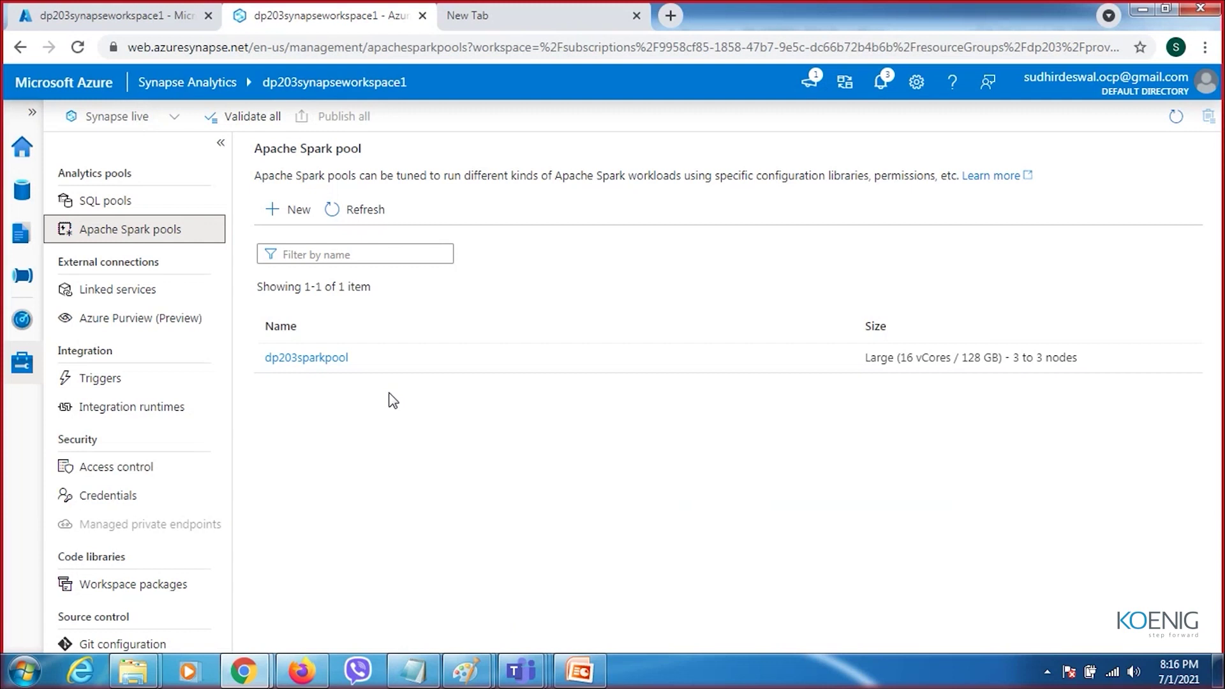
click(21, 203)
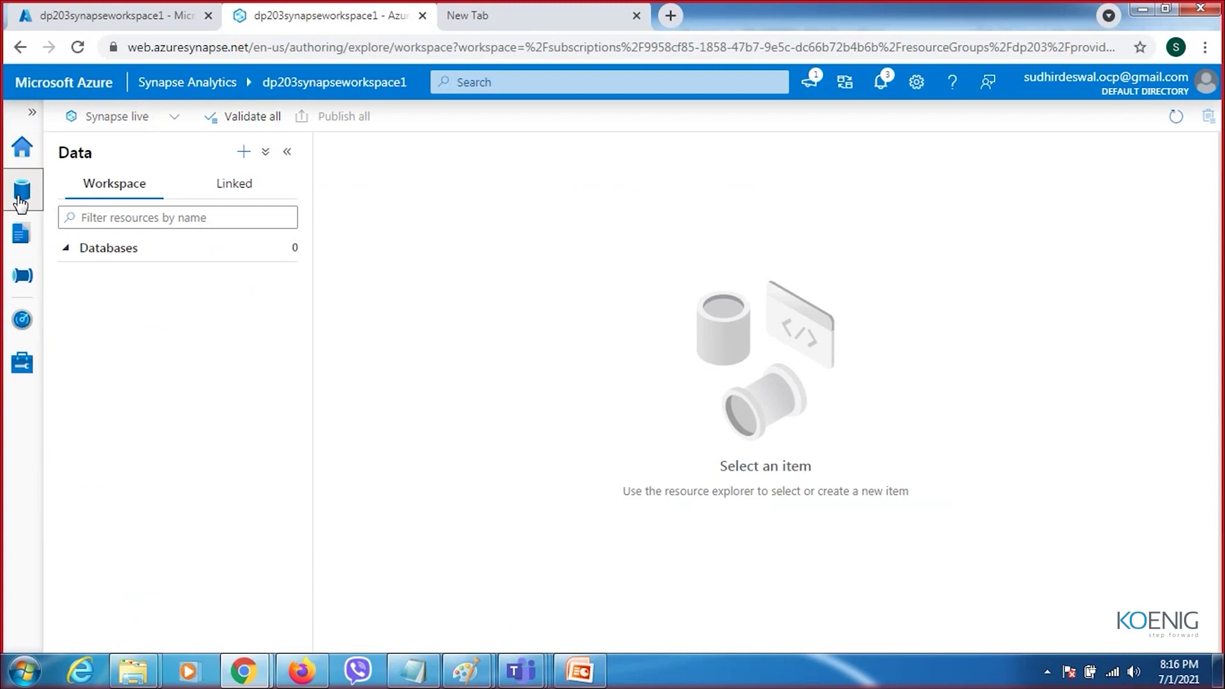
- Expand Databases > dp203dedicatedsqlpool > Tables, hit the paused-pool error, and return to Manage
click(66, 250)
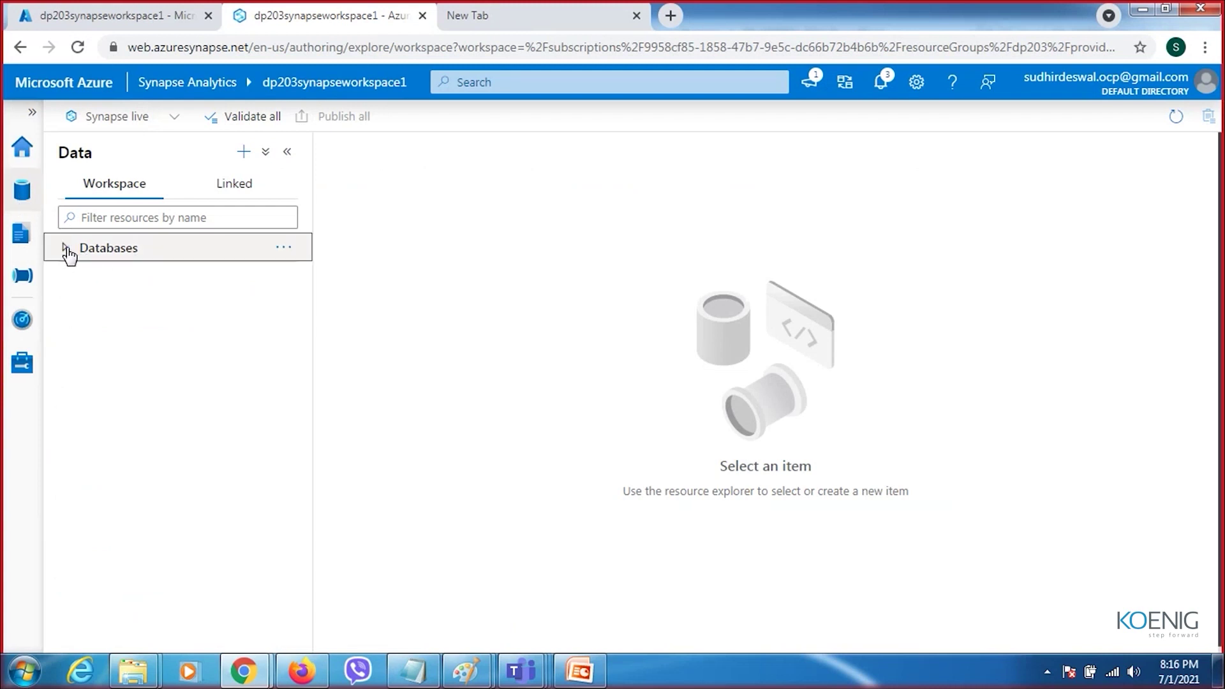
click(66, 249)
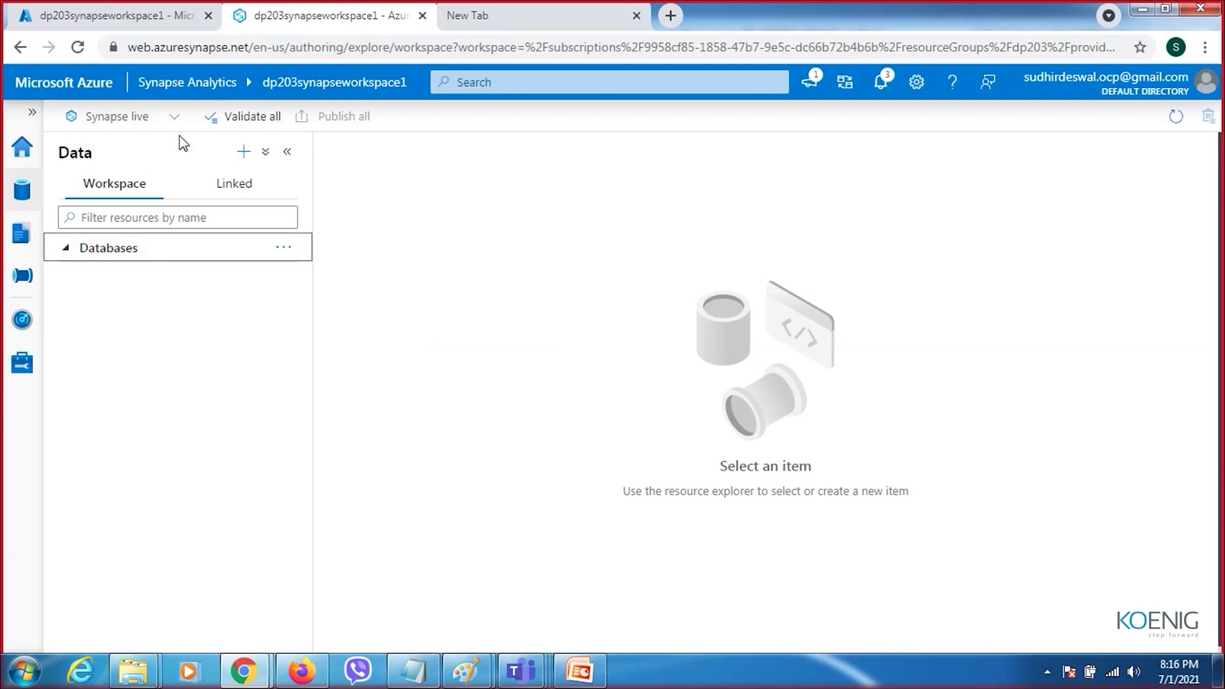
click(80, 47)
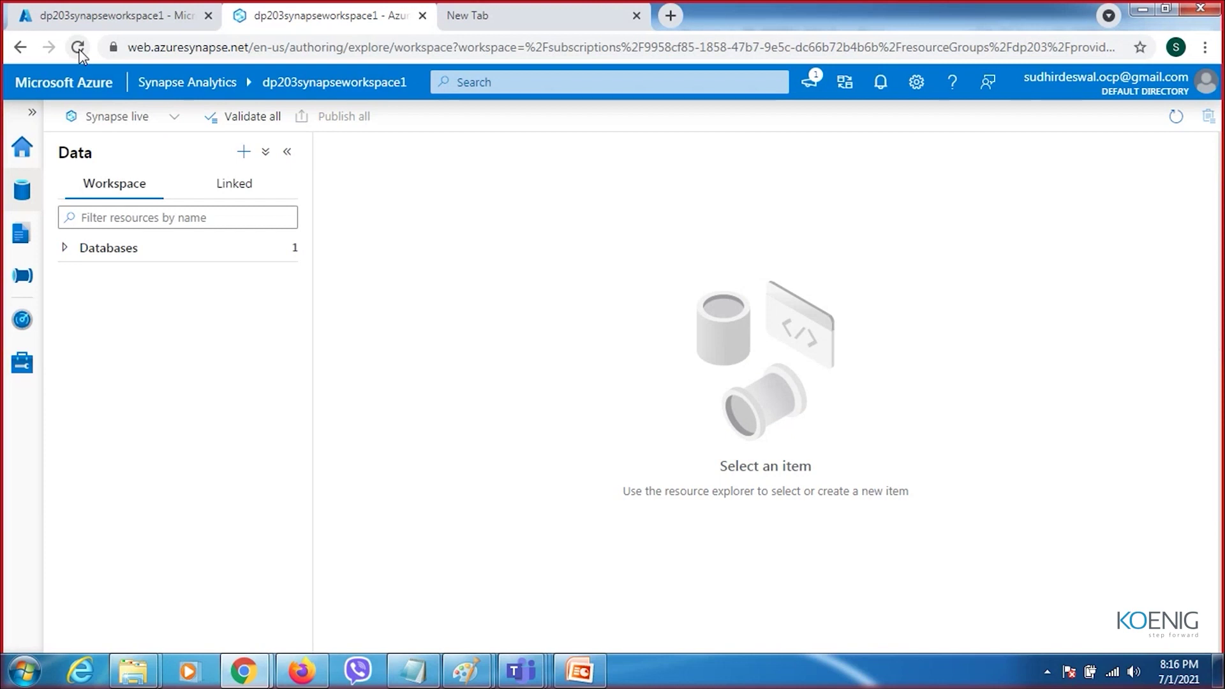
click(68, 248)
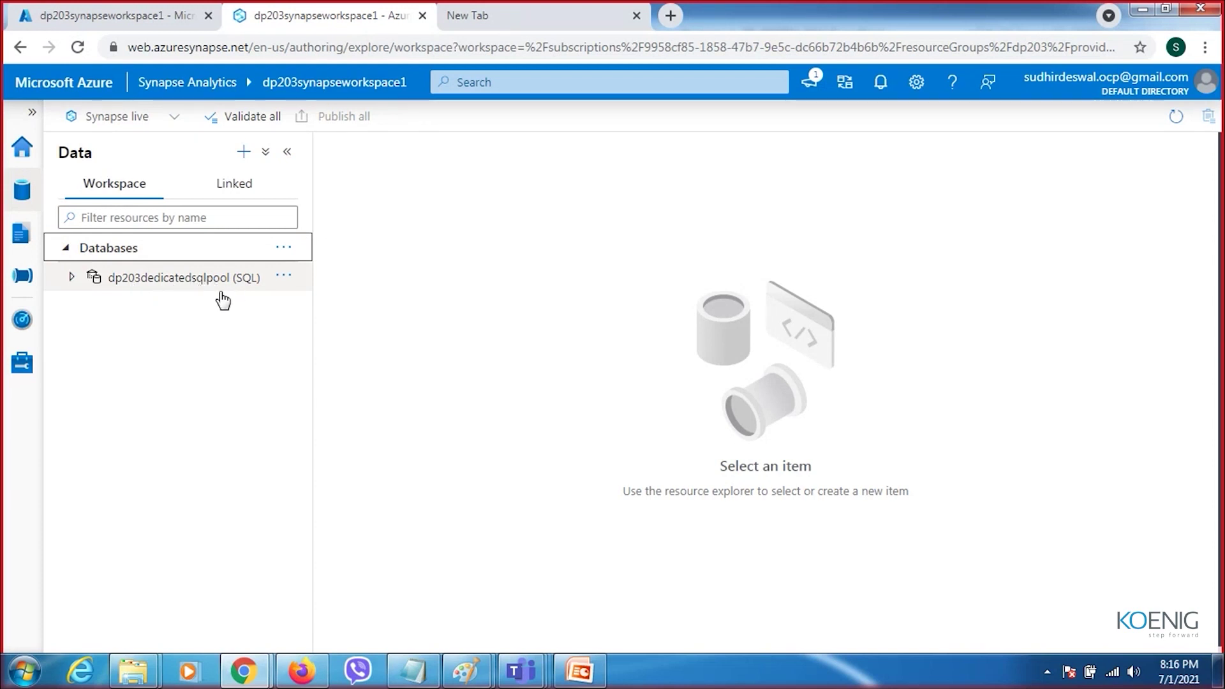
click(72, 280)
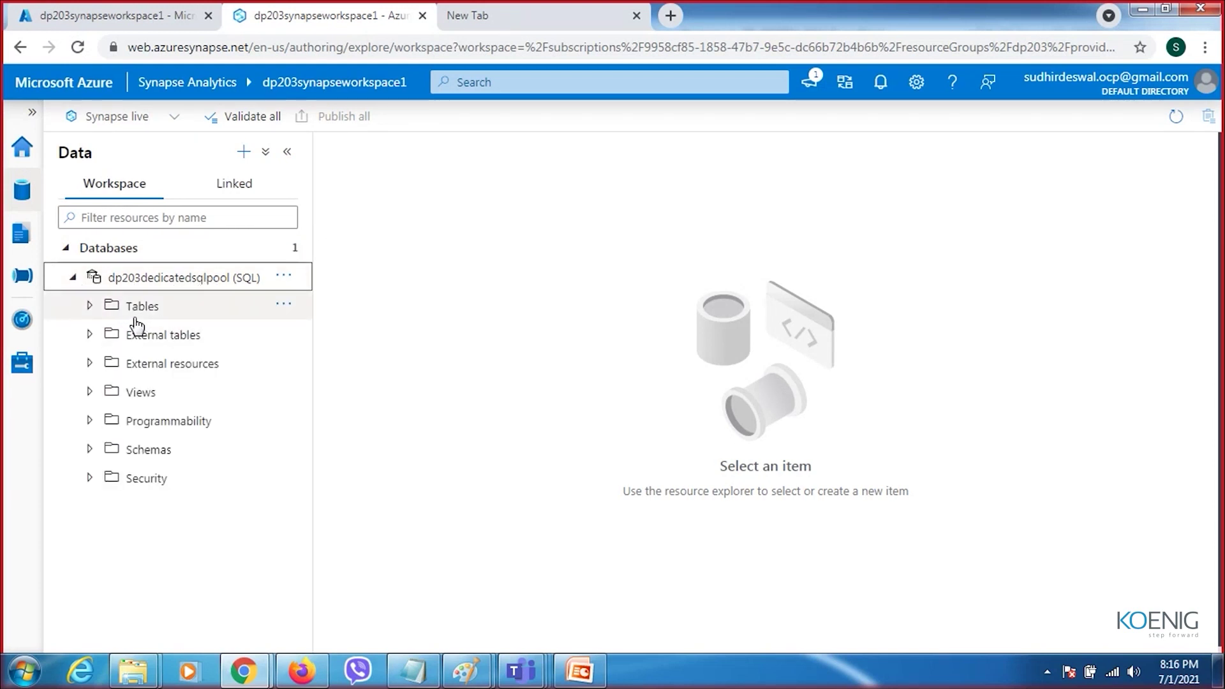
click(90, 311)
click(90, 310)
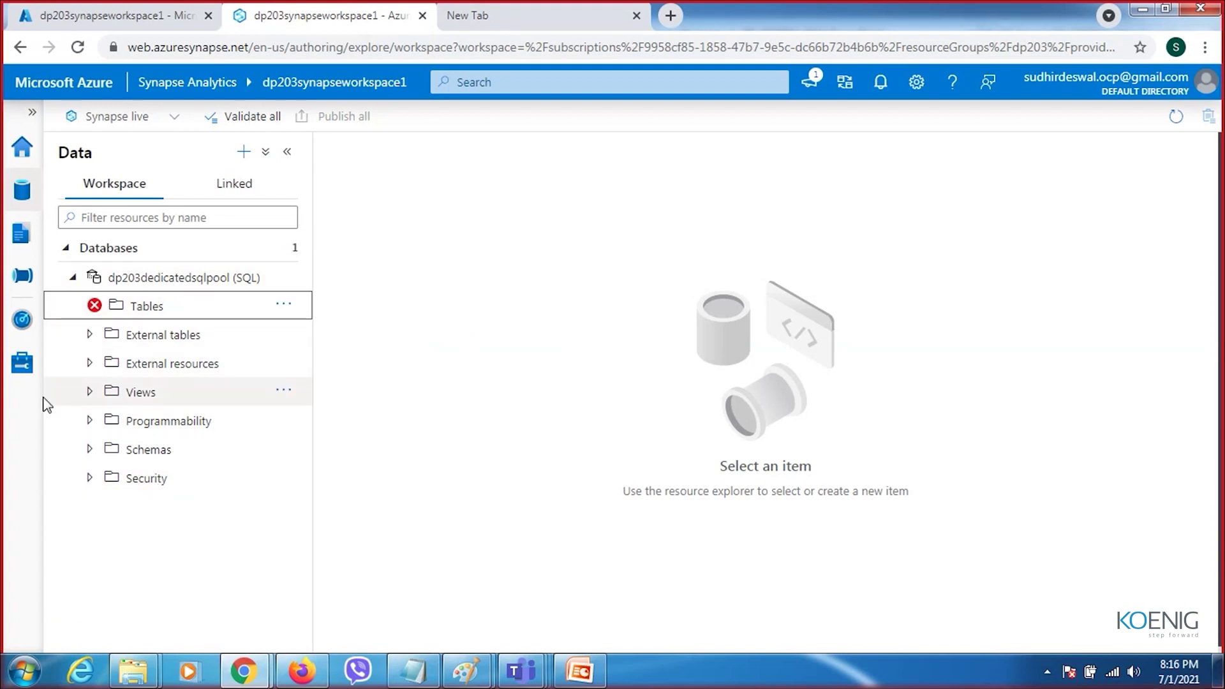
click(23, 365)
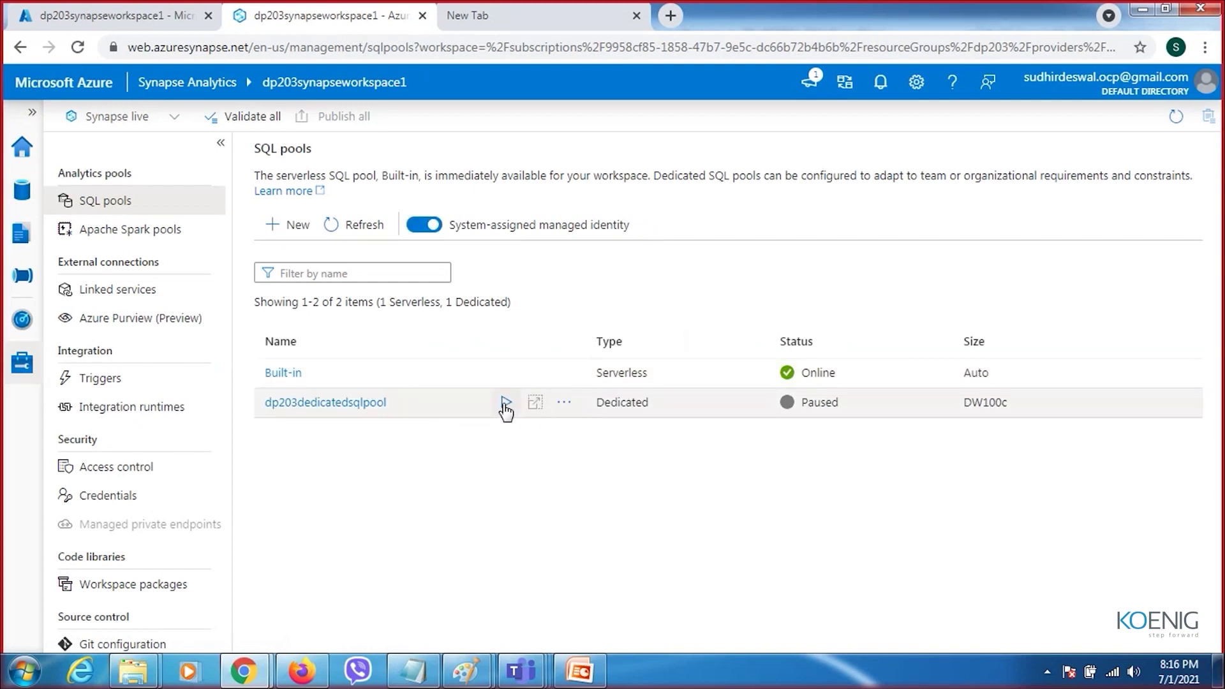
- Resume the paused dp203dedicatedsqlpool and confirm, so it comes back Online
click(504, 406)
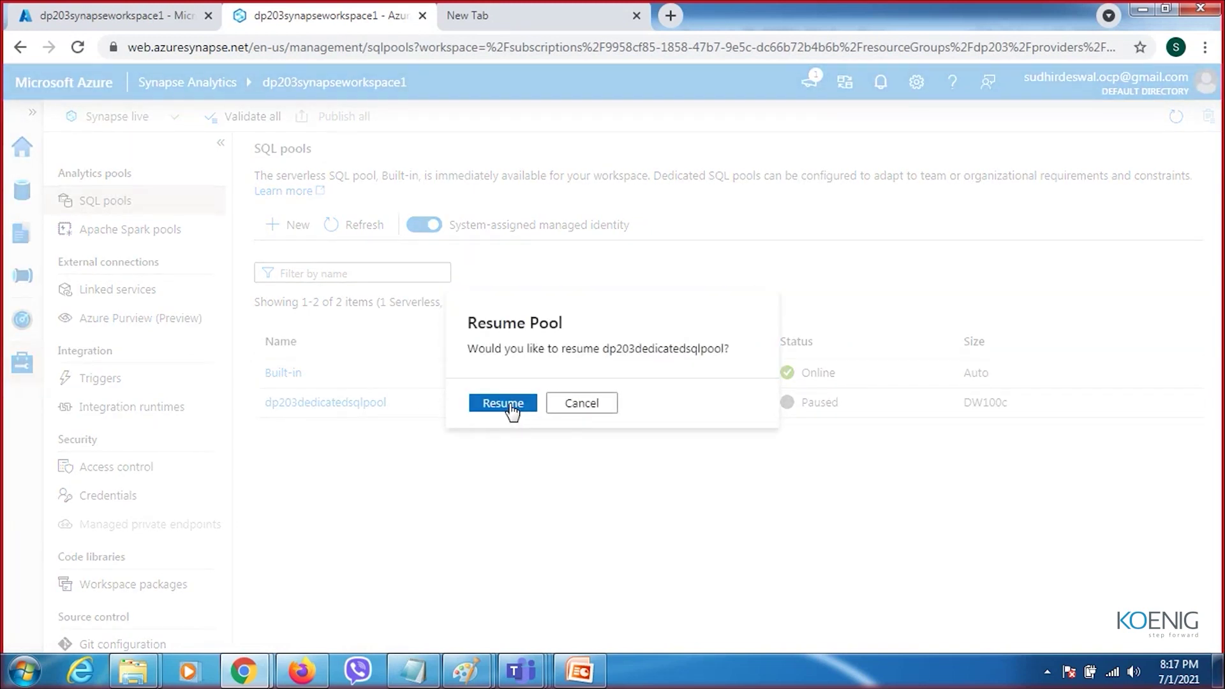
click(503, 403)
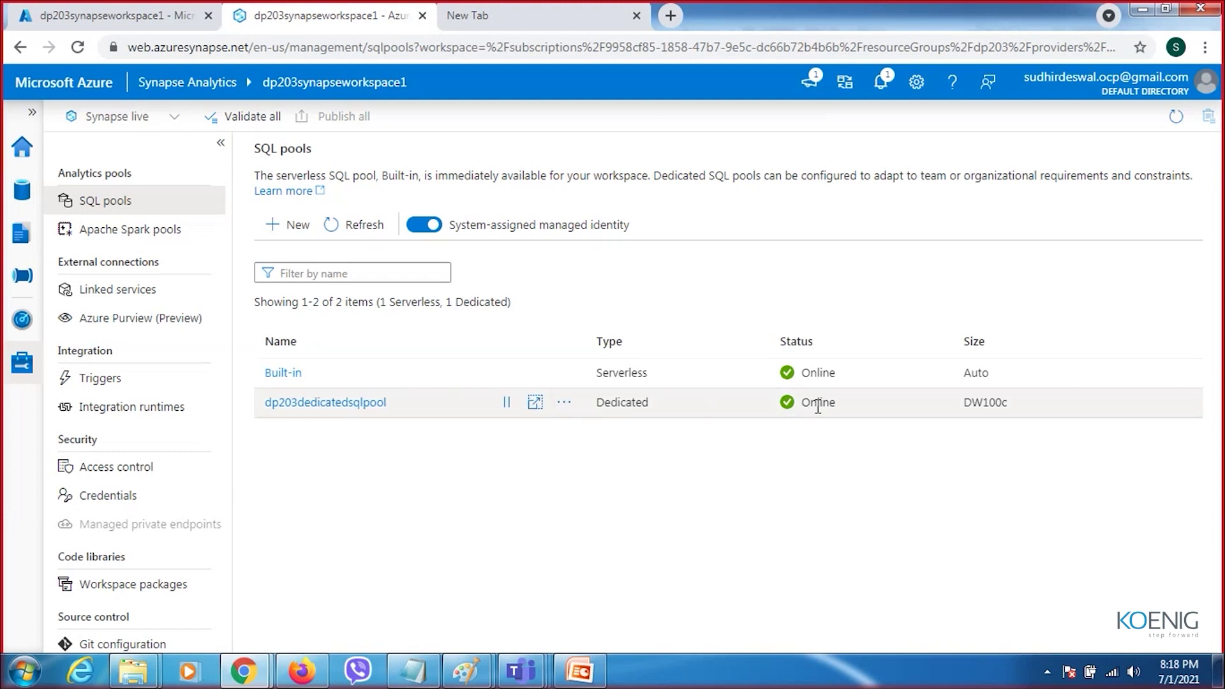
click(21, 191)
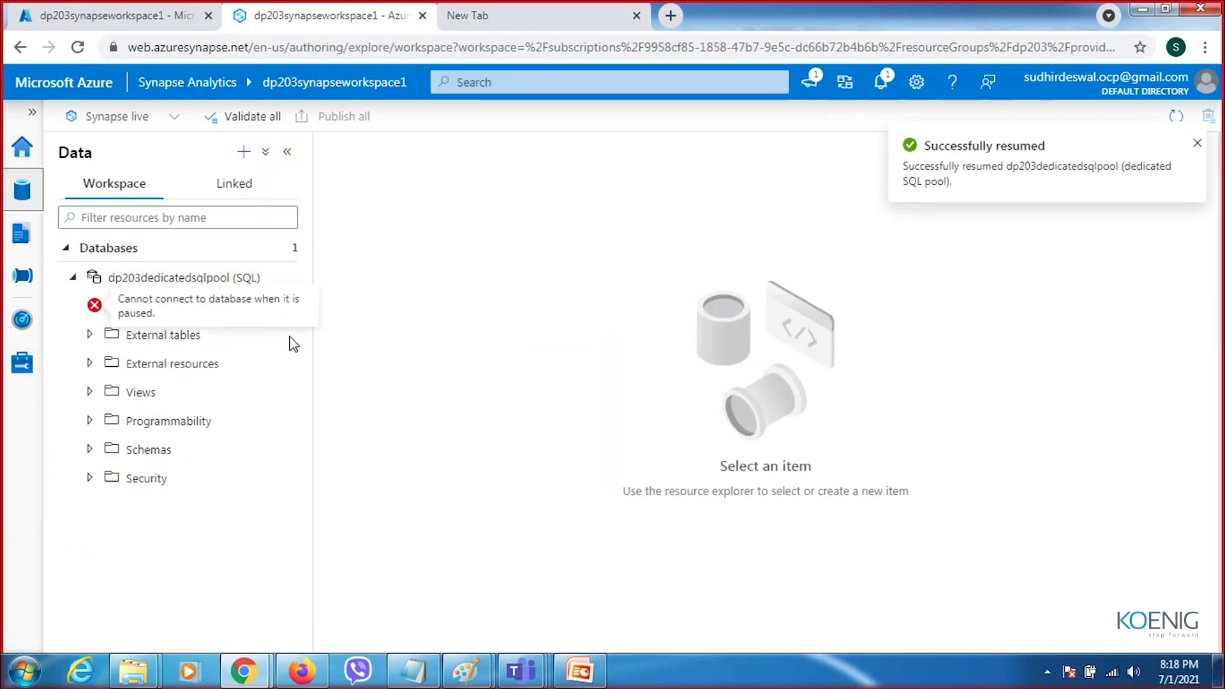
- Refresh dp203dedicatedsqlpool's Tables and start a New table SQL script from the template
click(284, 305)
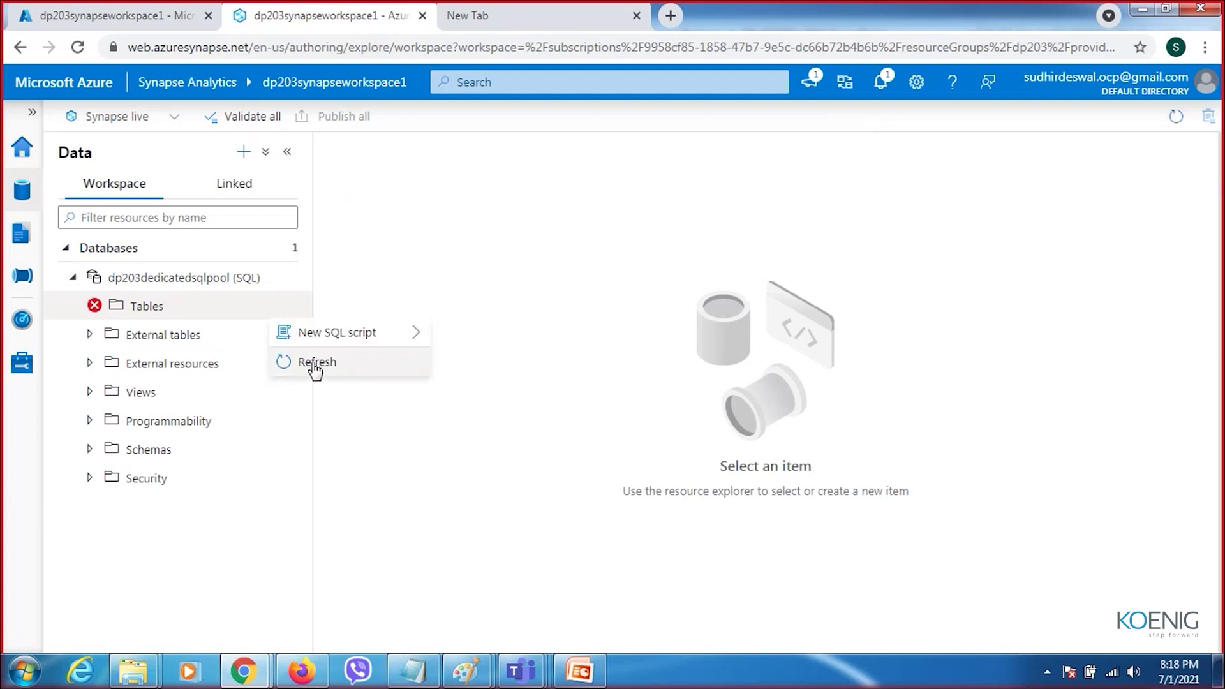
click(315, 362)
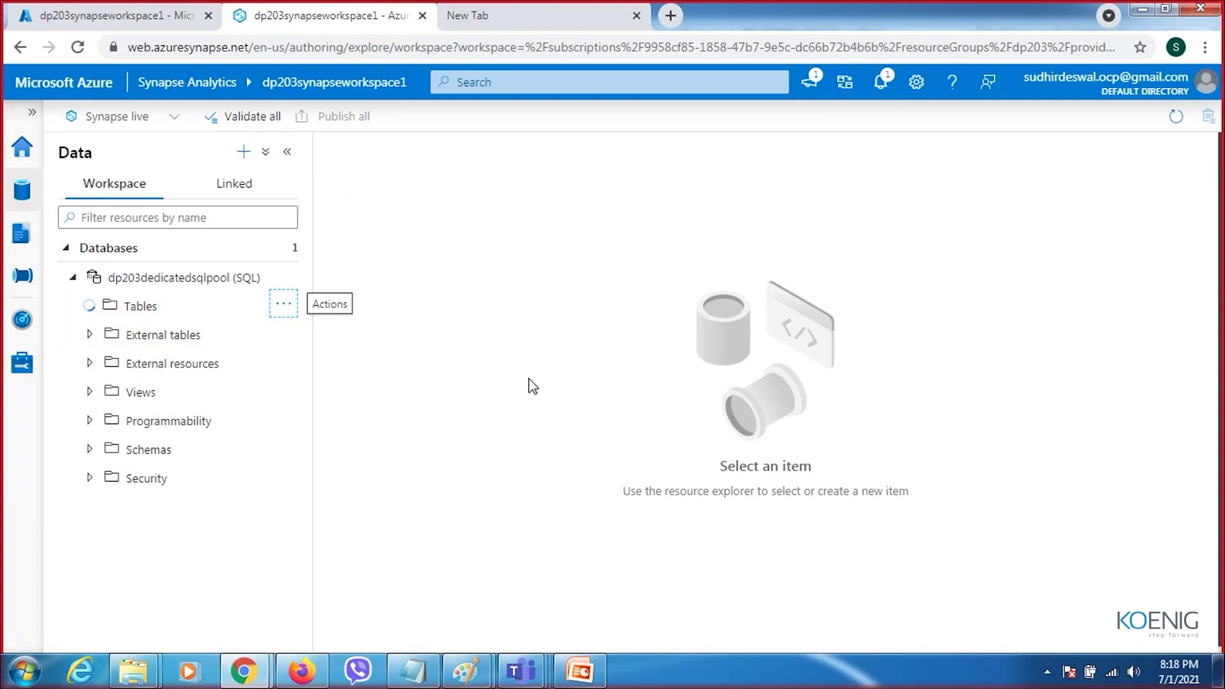
click(282, 311)
mouse_move(335, 338)
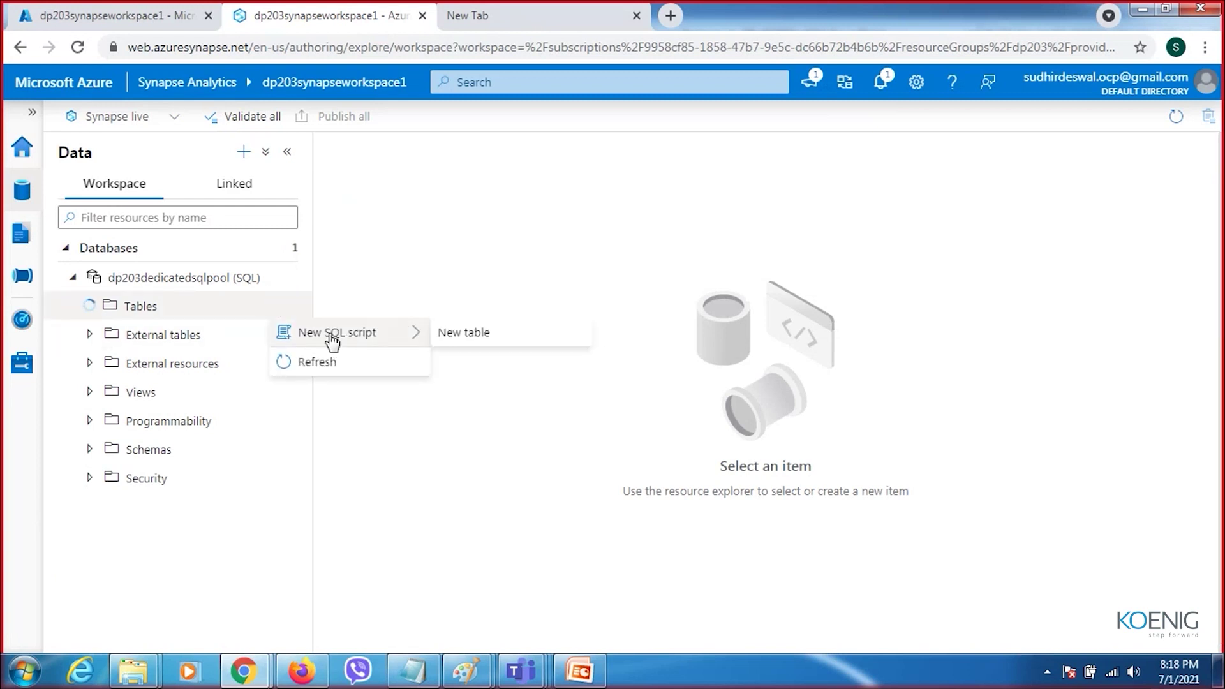
click(452, 341)
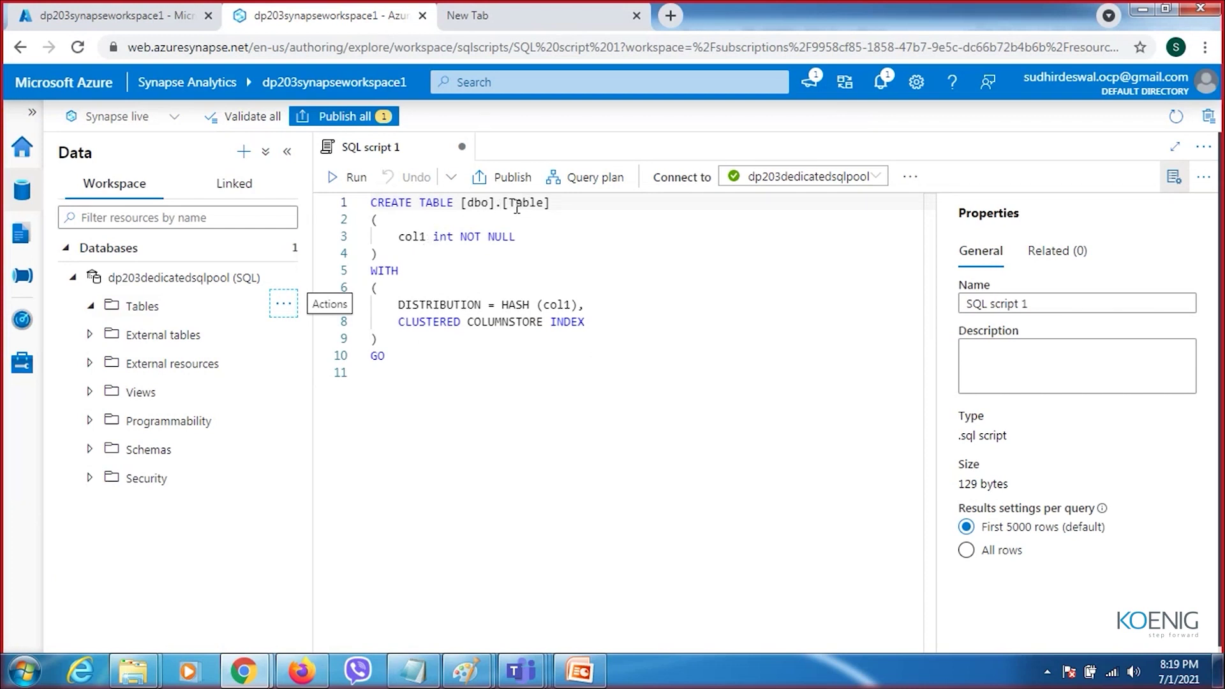
- Rename the template table to emp and its first column col1 to id
double_click(542, 203)
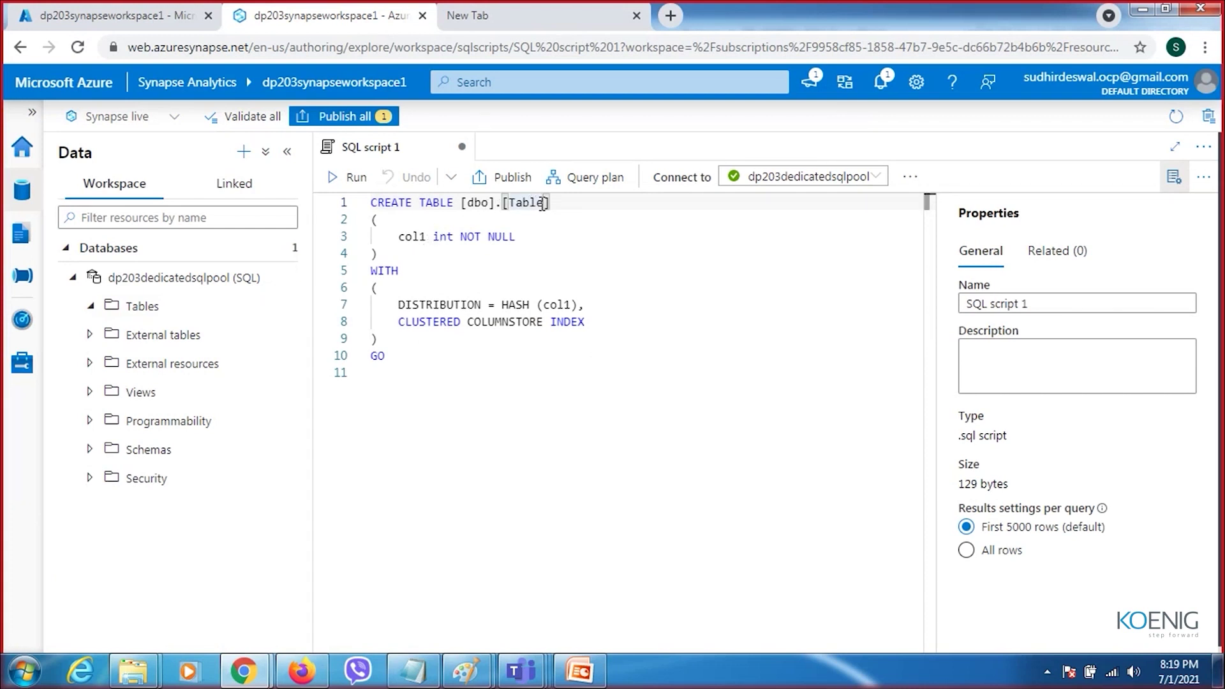
key(BackSpace)
key(BackSpace)
key(BackSpace)
key(BackSpace)
key(BackSpace)
text(emp)
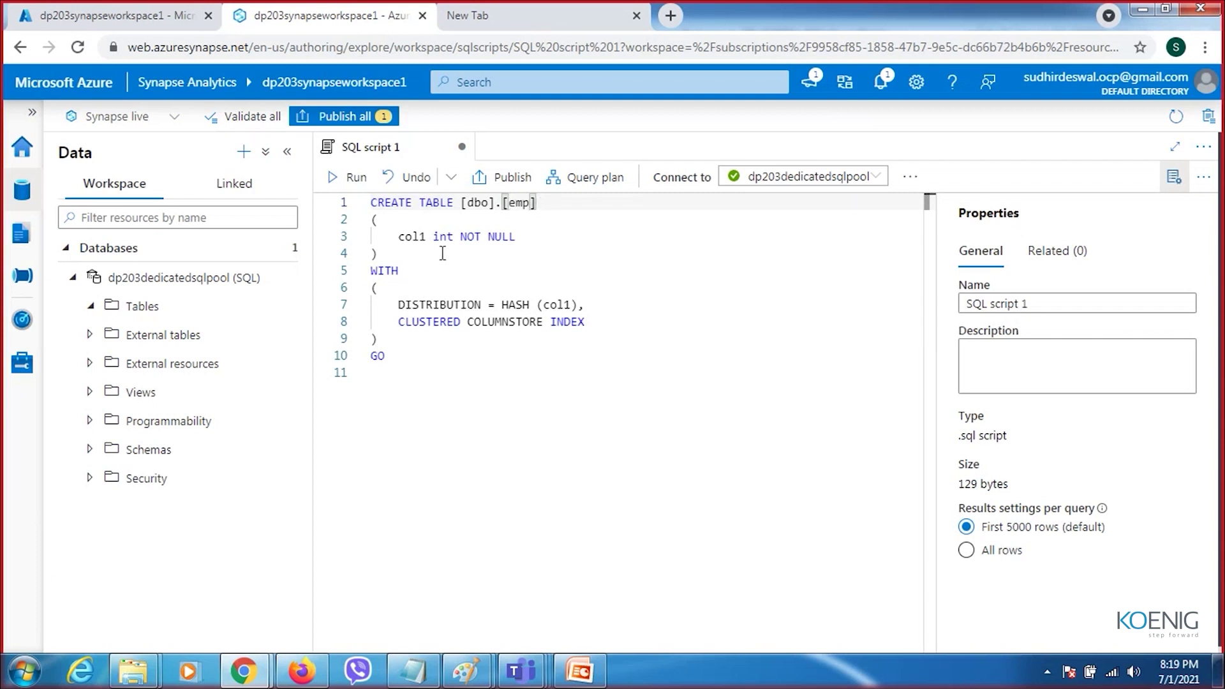
double_click(428, 236)
key(BackSpace)
text(id)
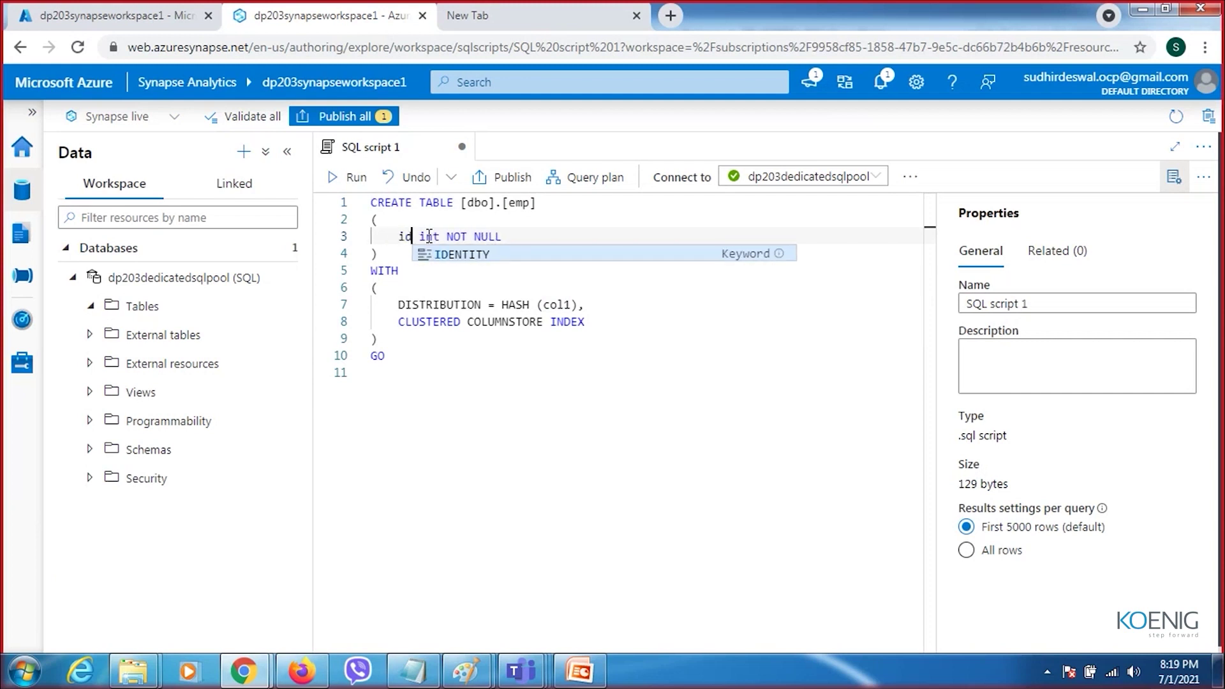
- Add name varchar(30) and salary int columns after the id column
click(508, 236)
text(,)
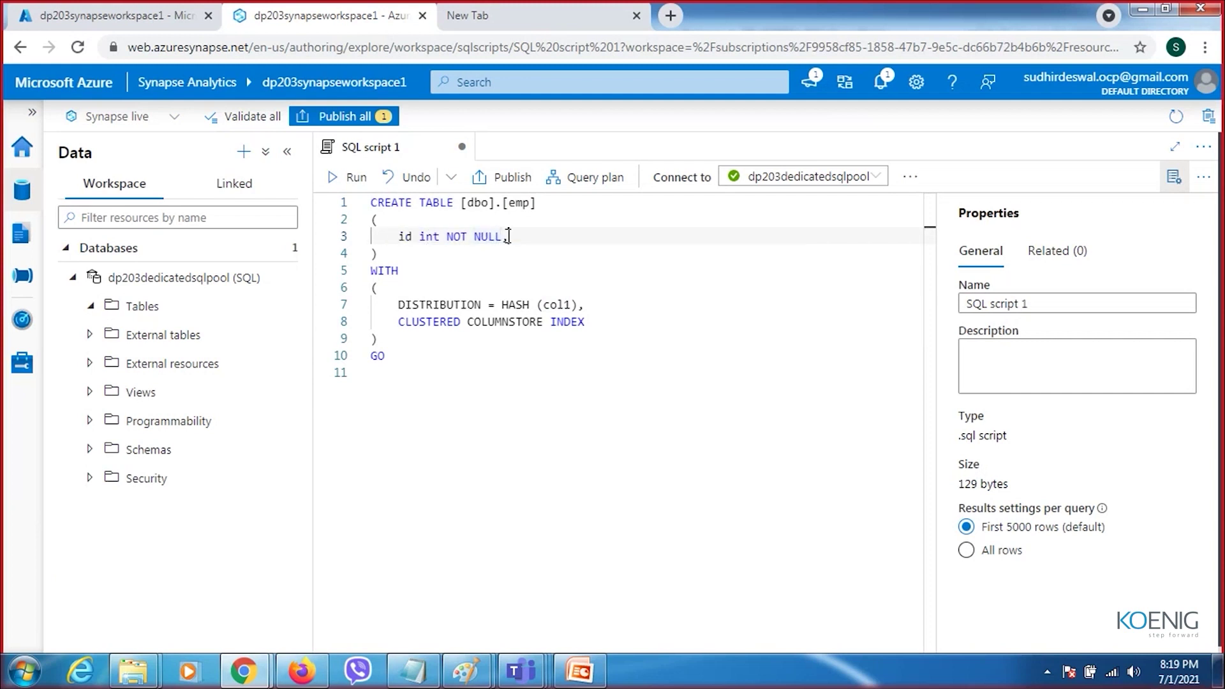
key(Return)
text(name)
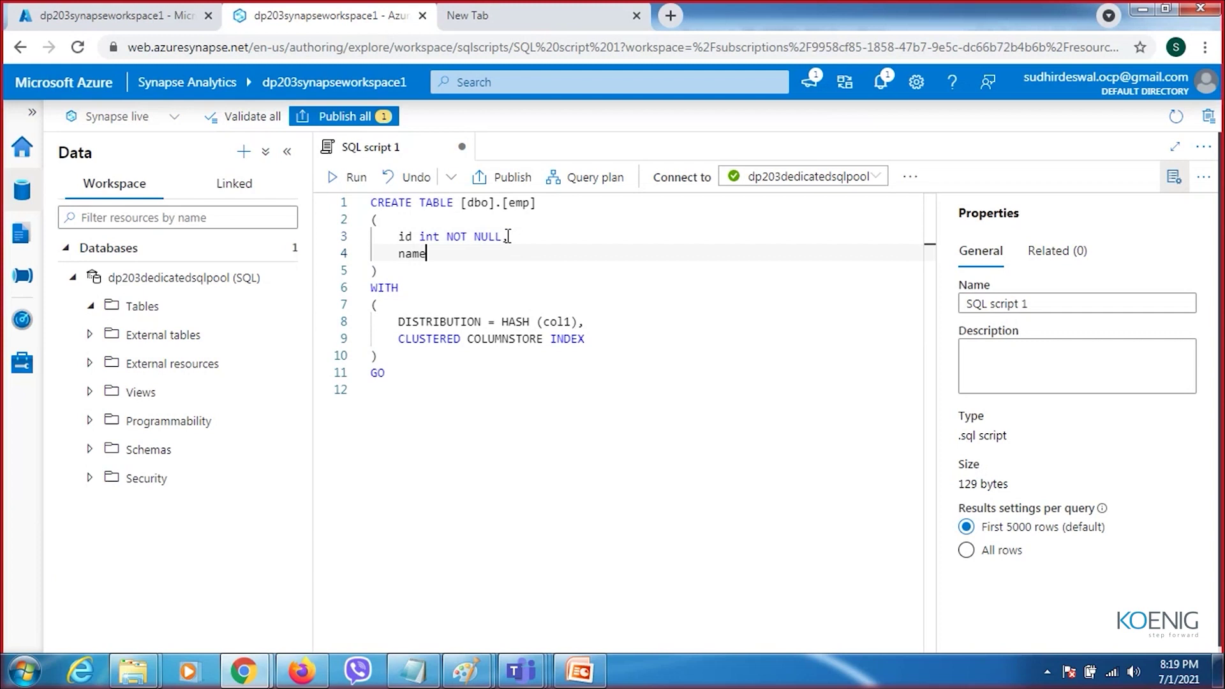
text( varchar)
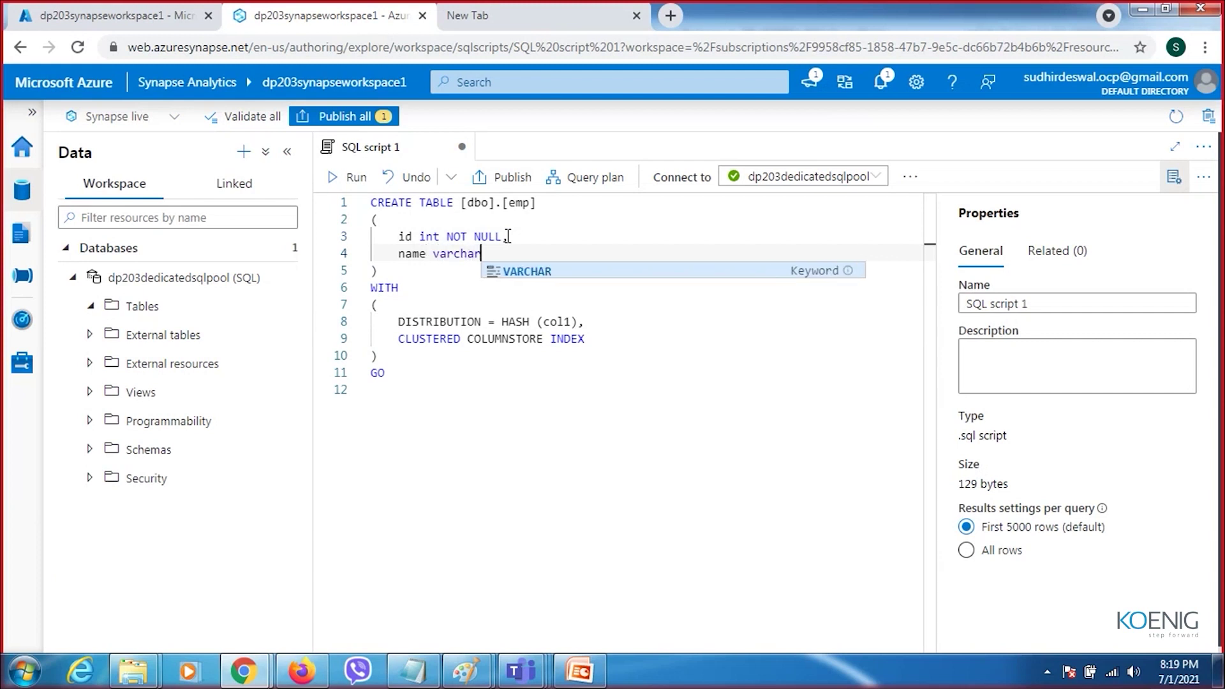
text((30)
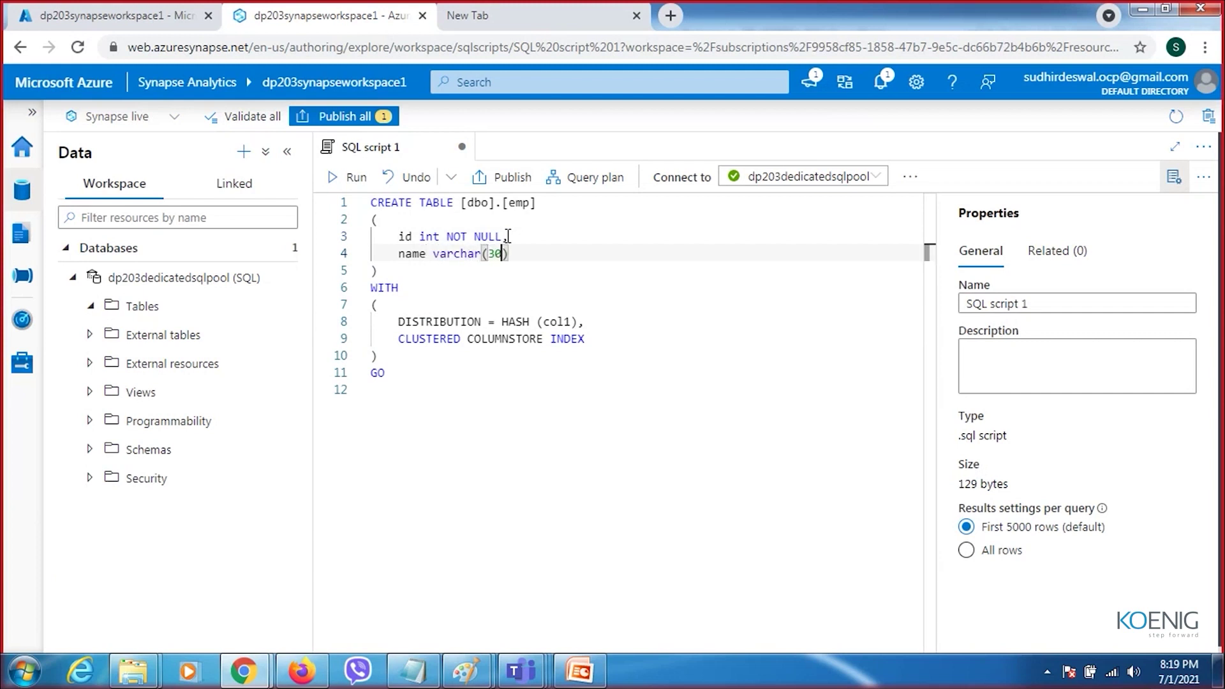
text(),)
key(Return)
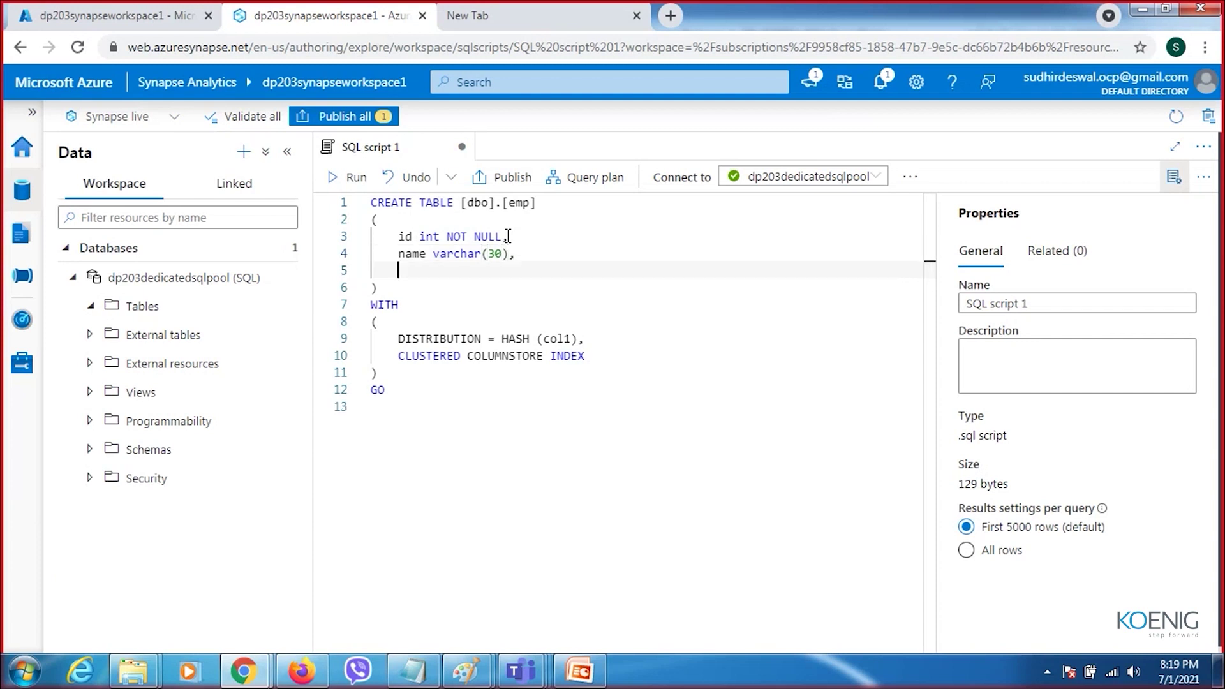
text(salary int)
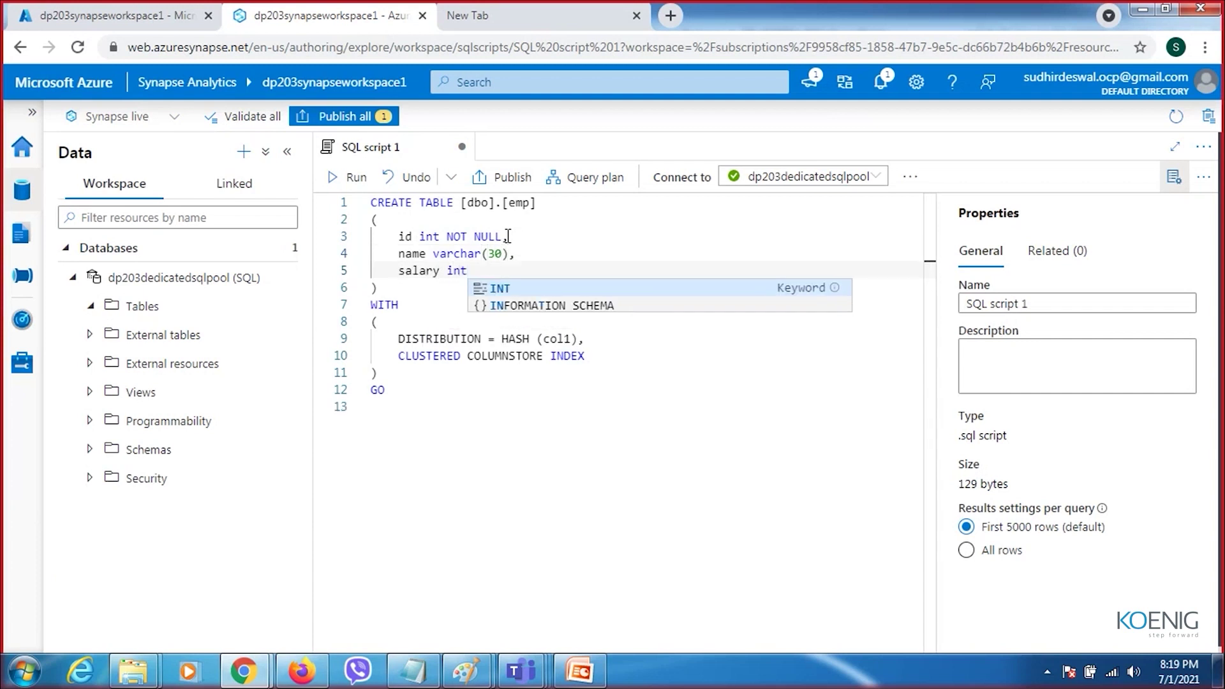
click(431, 455)
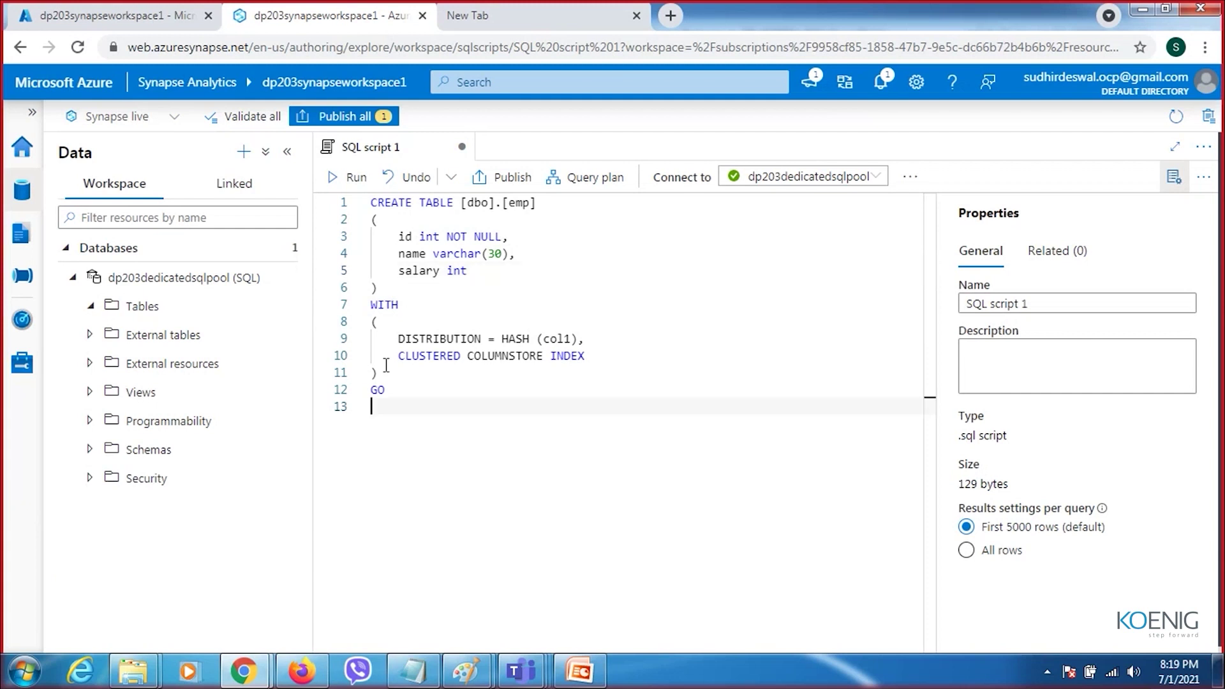
- Run the script, change the HASH distribution column from col1 to id, and rerun it
click(358, 183)
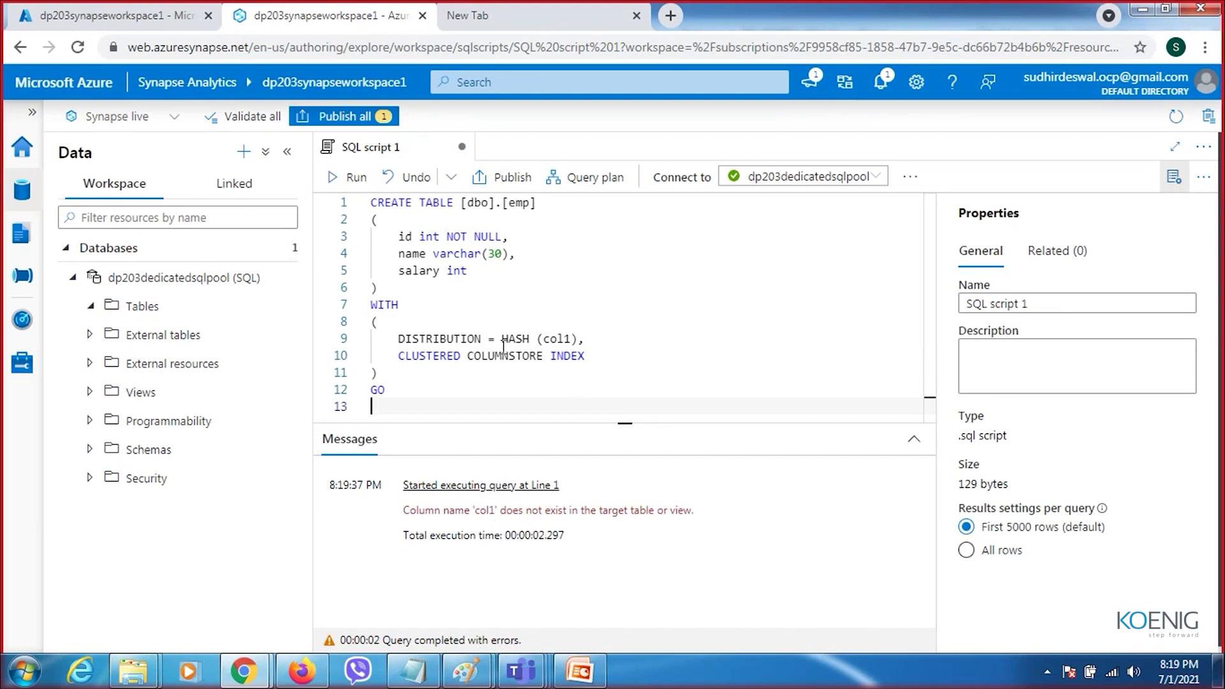
click(571, 339)
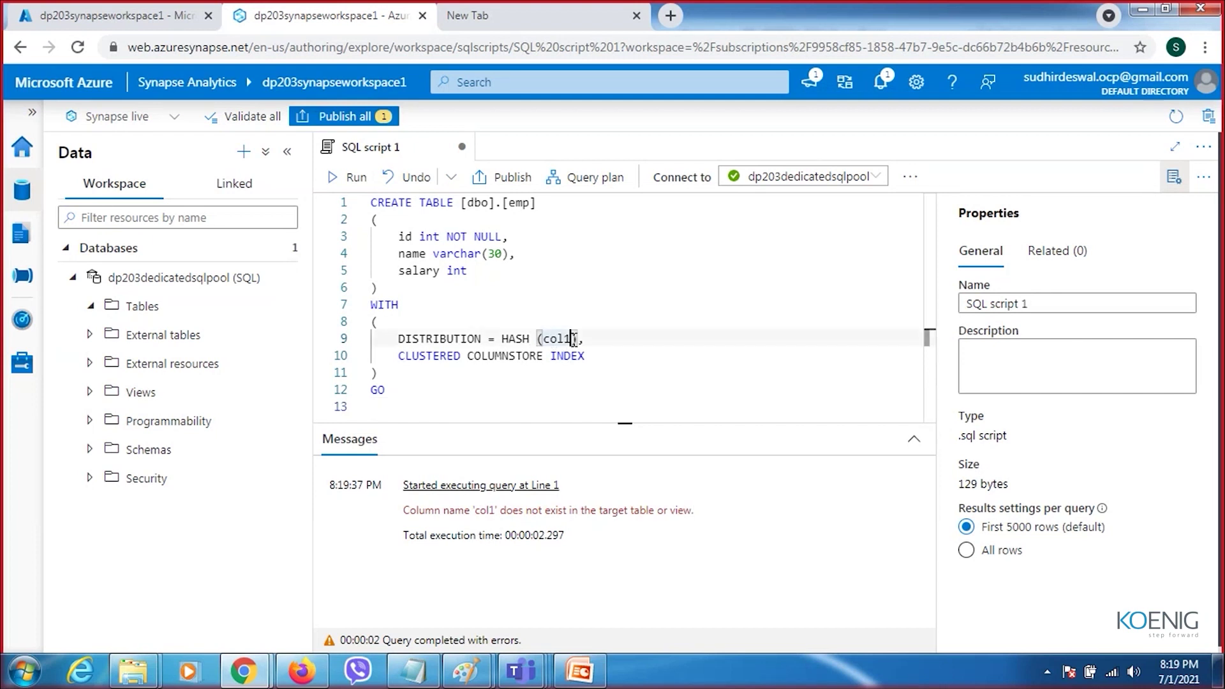
key(BackSpace)
key(BackSpace)
key(BackSpace)
key(BackSpace)
text(id)
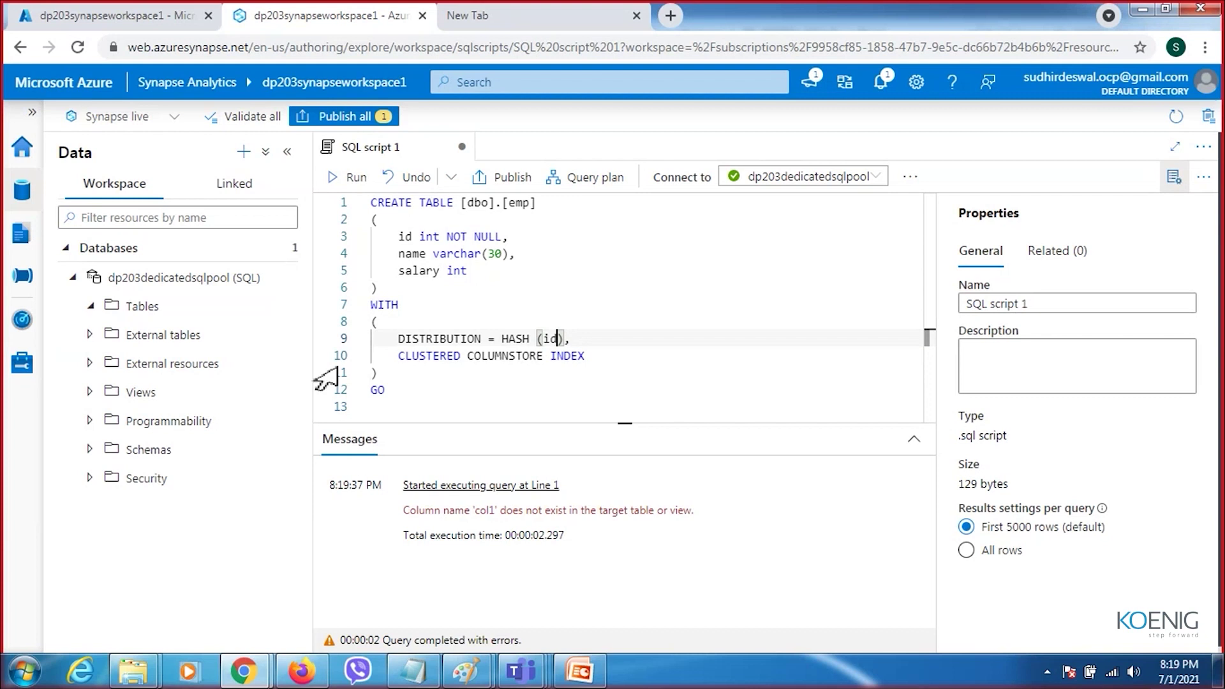
click(355, 179)
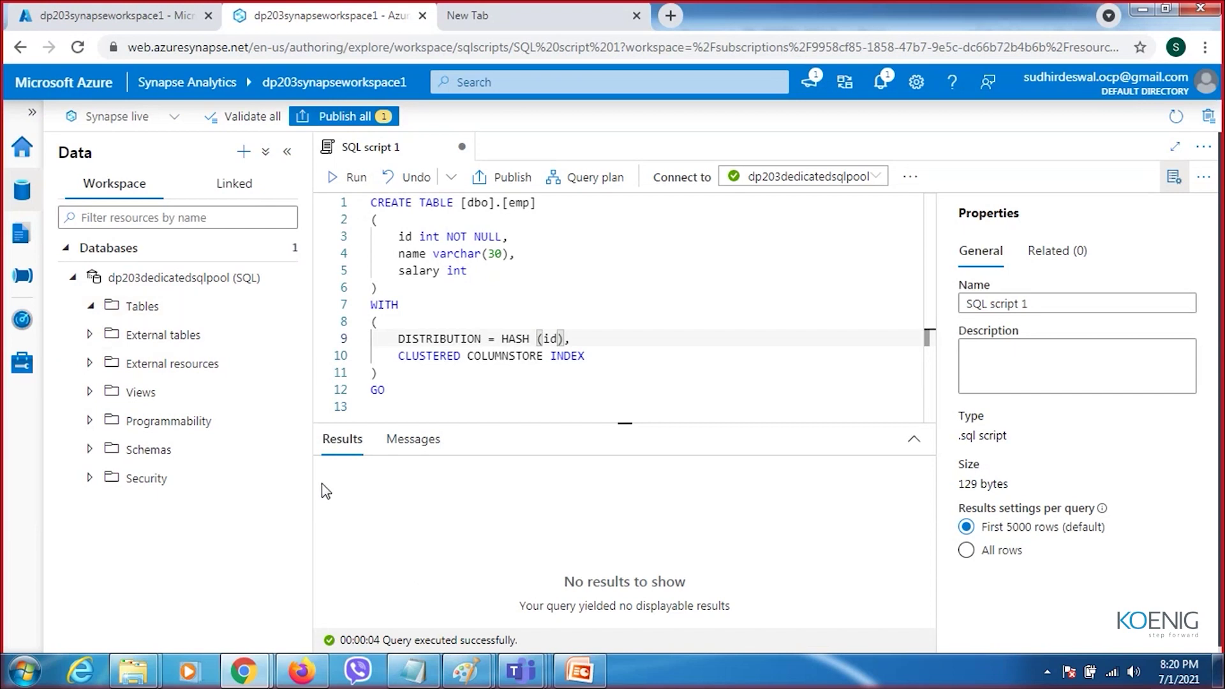
click(461, 146)
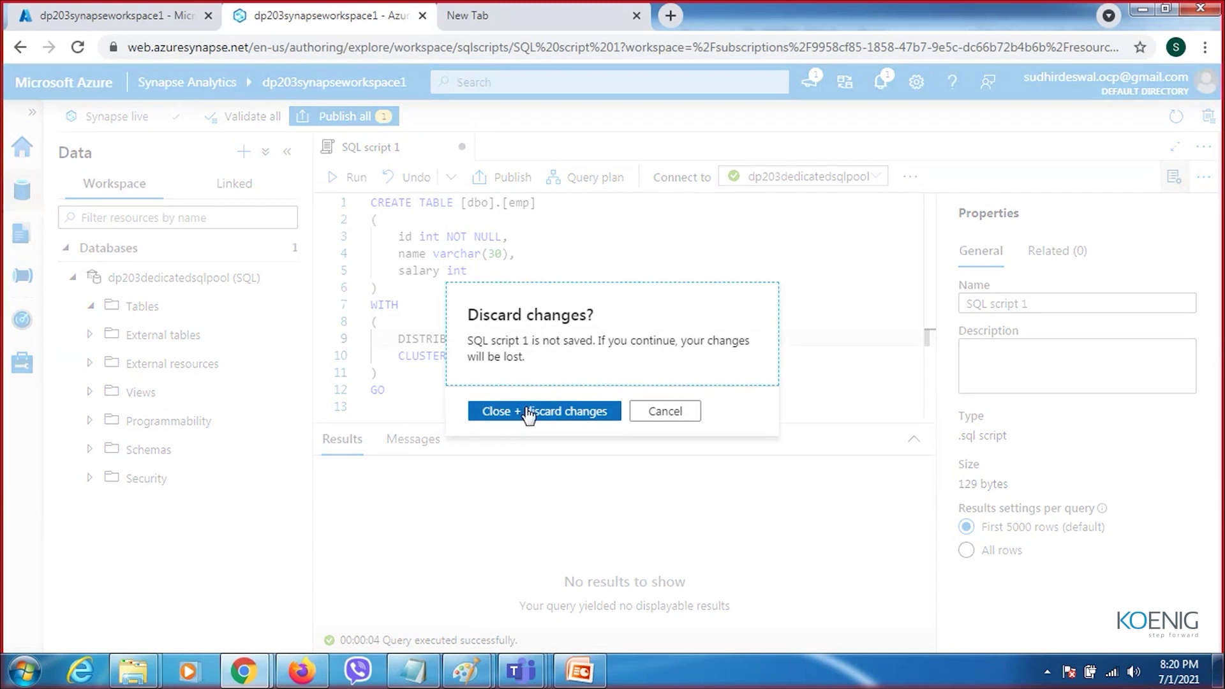
- Discard the script, refresh Tables, and expand dbo.emp to check its id, name, salary columns
click(528, 411)
click(90, 306)
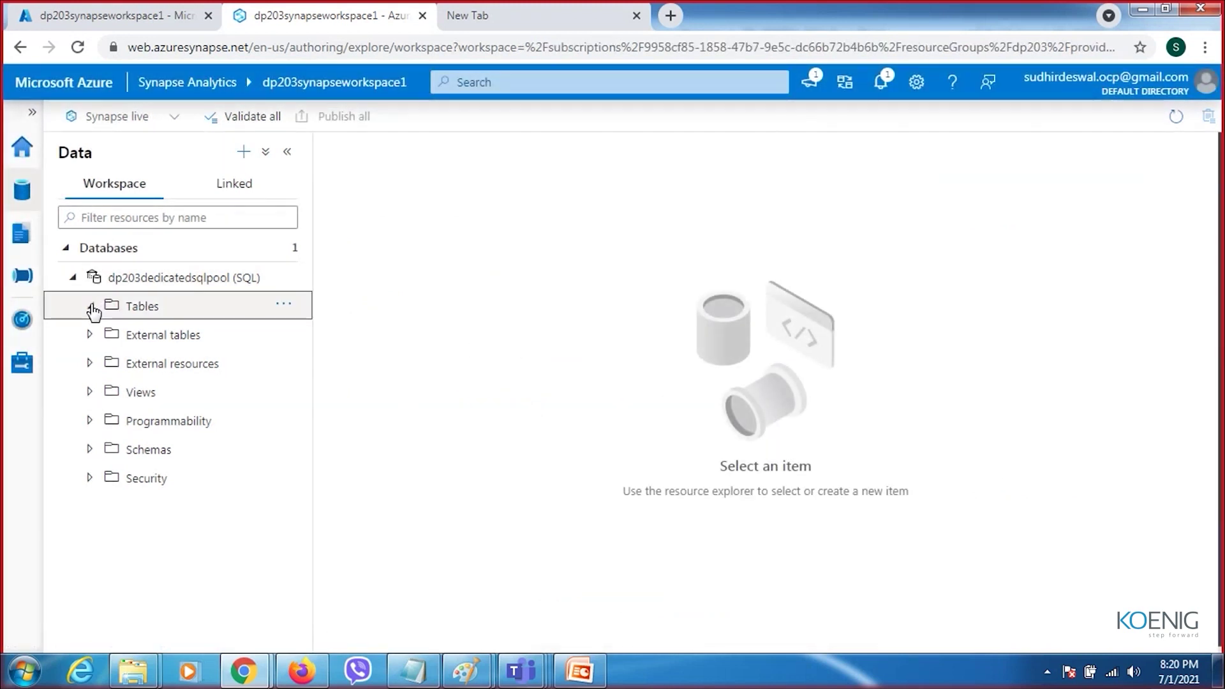
click(284, 305)
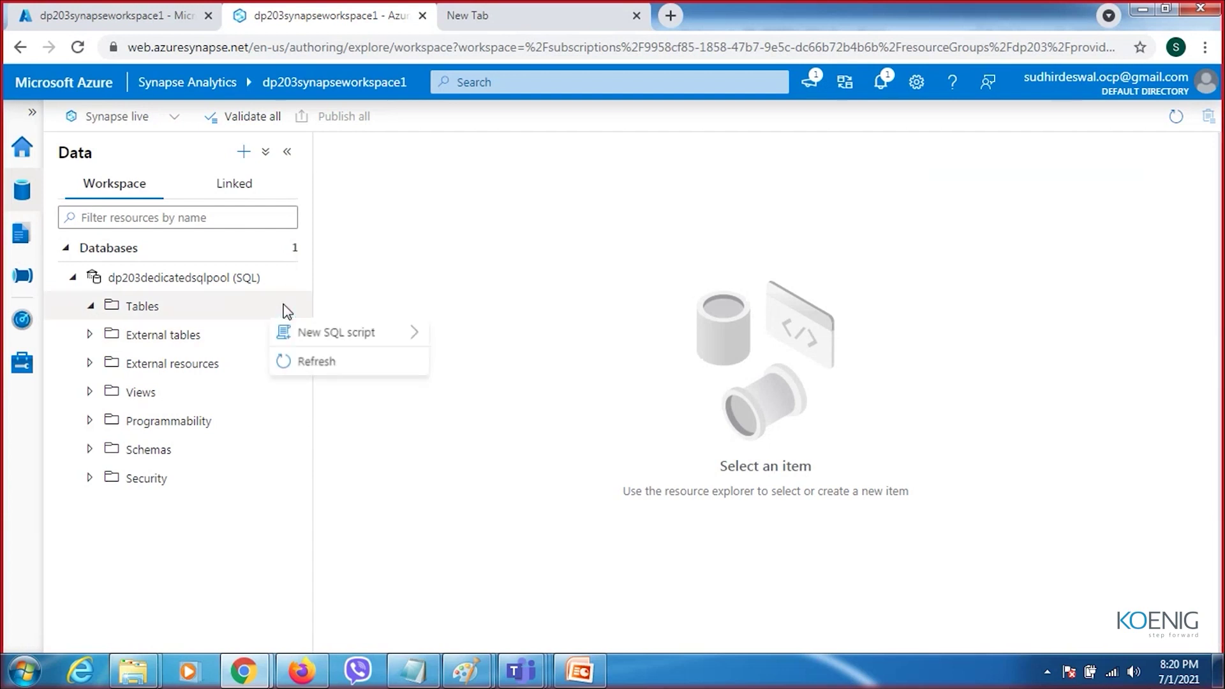
click(324, 362)
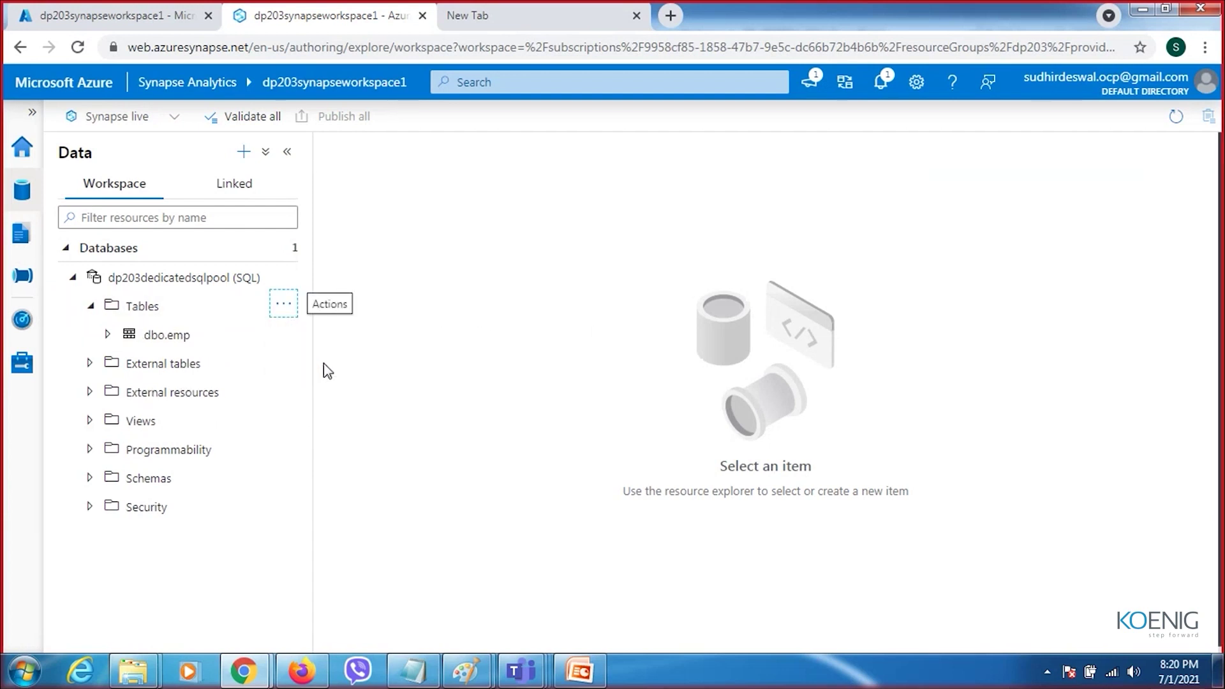
click(108, 335)
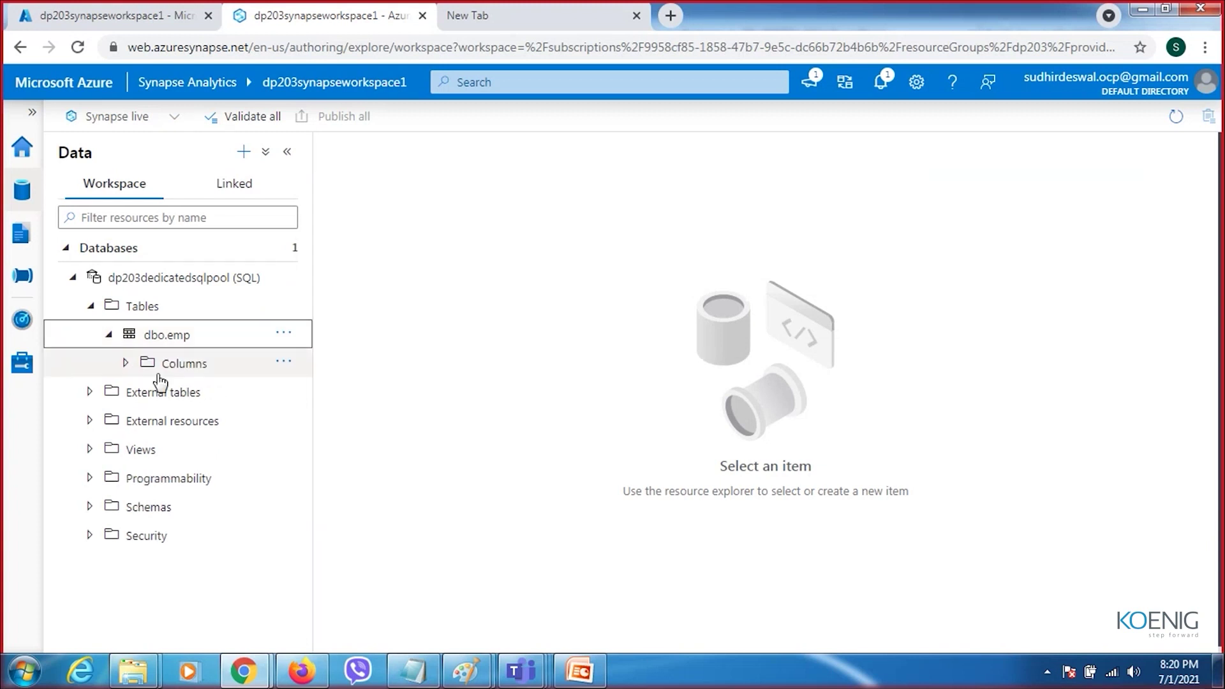
click(125, 365)
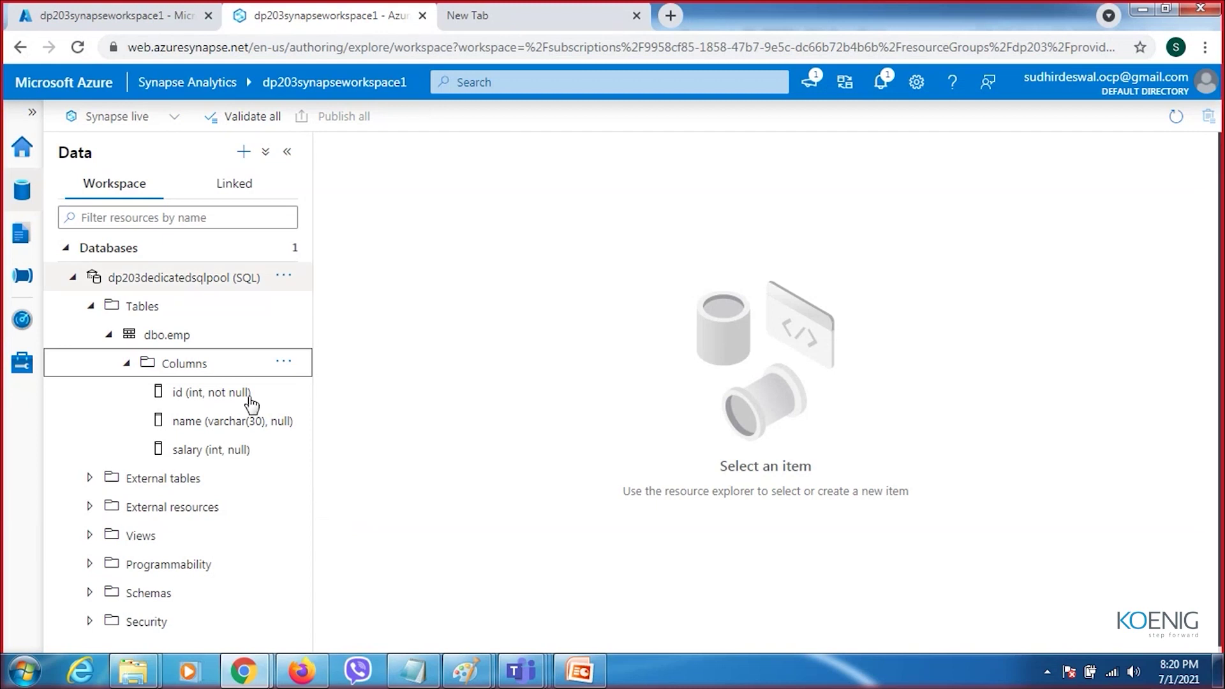
click(23, 365)
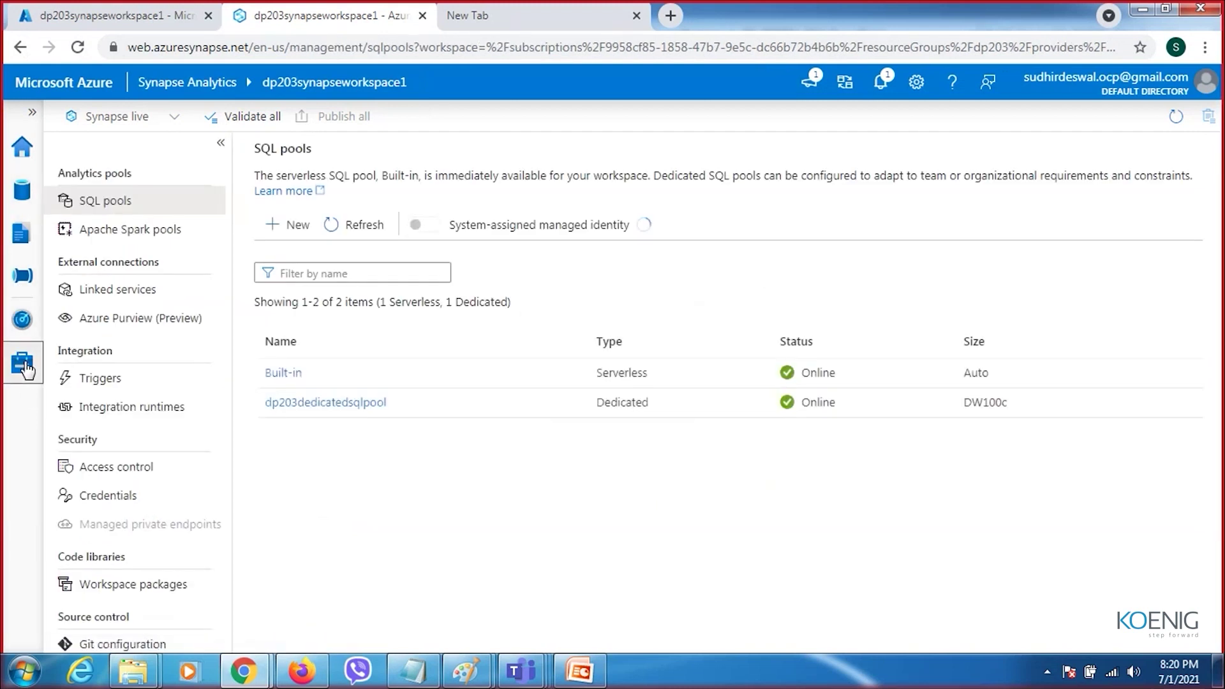
- Pause dp203dedicatedsqlpool from the SQL pools list and confirm Pause in the dialog
mouse_move(542, 423)
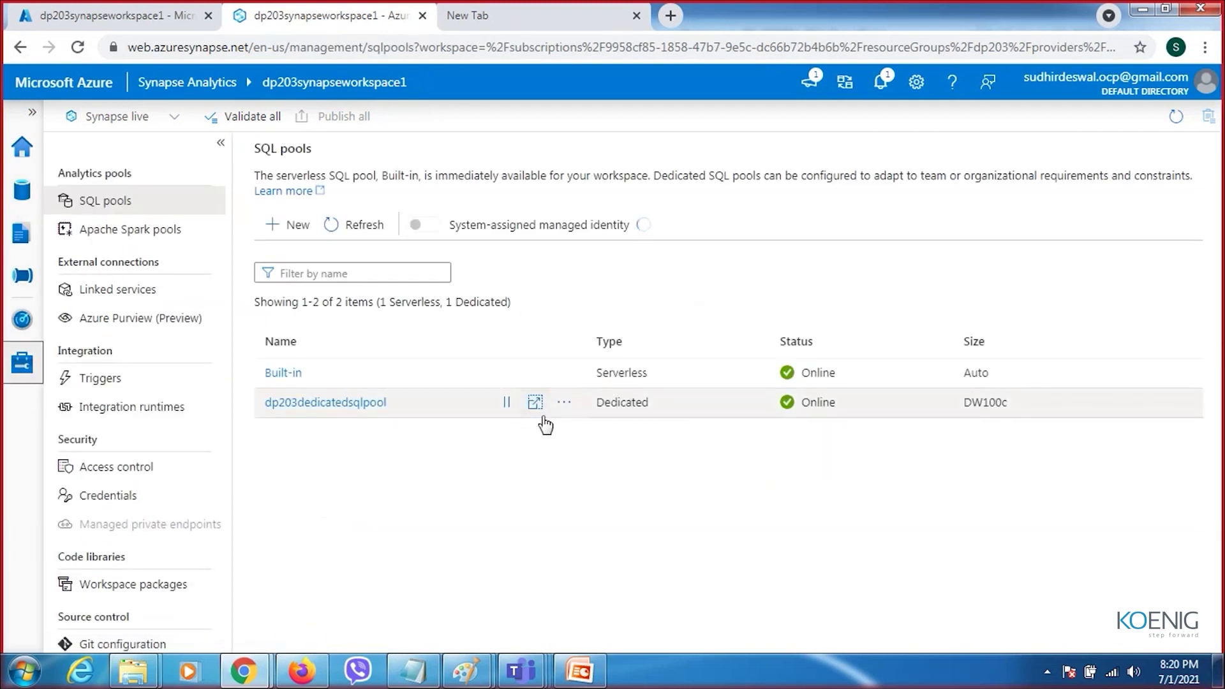
click(508, 403)
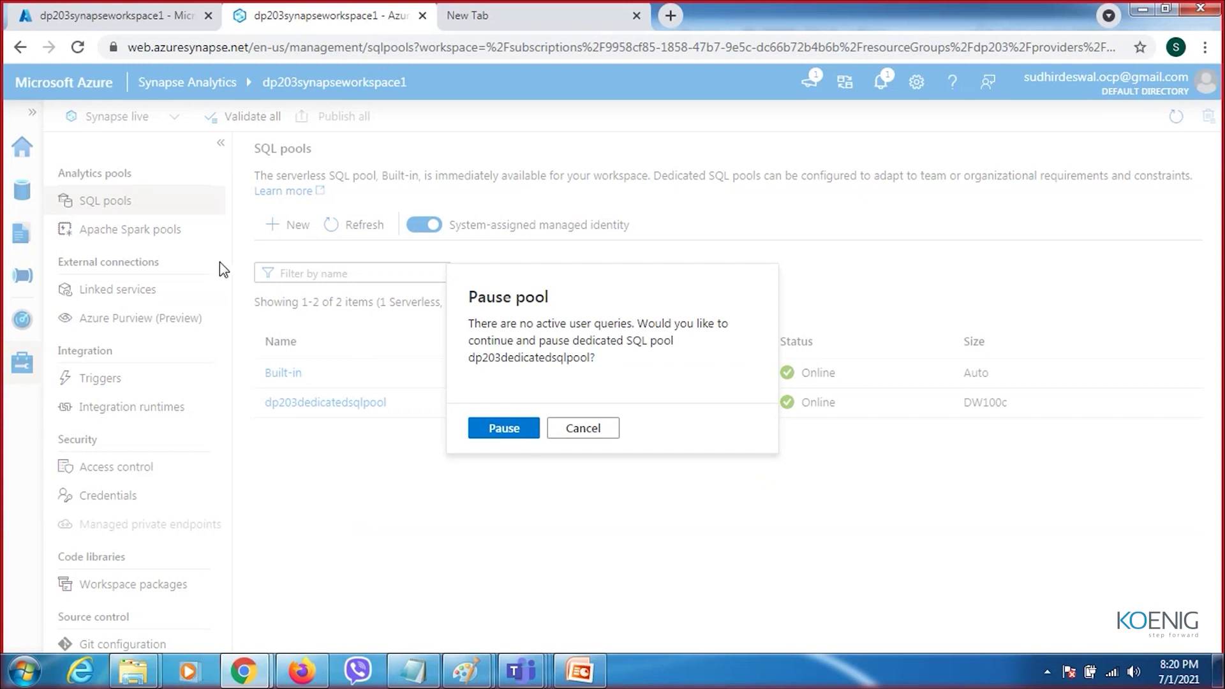
click(511, 435)
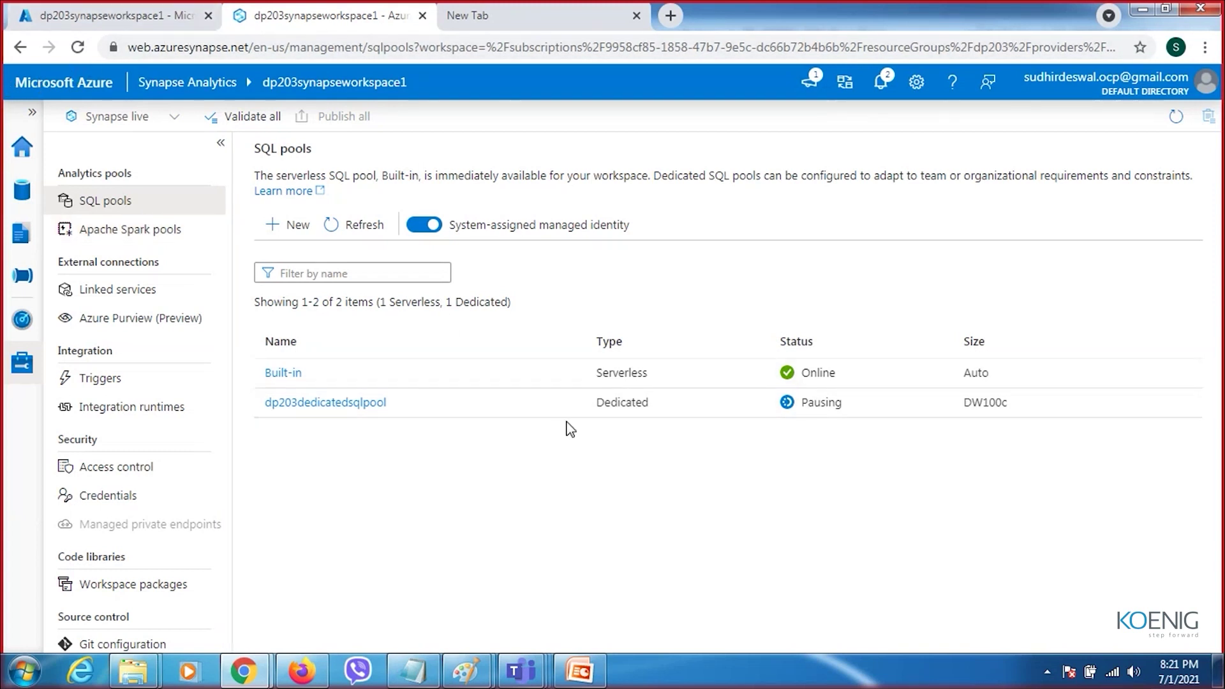
- Go to the portal Home page, then present the PowerPoint deck, advancing to 'What is Azure Databricks'
click(81, 24)
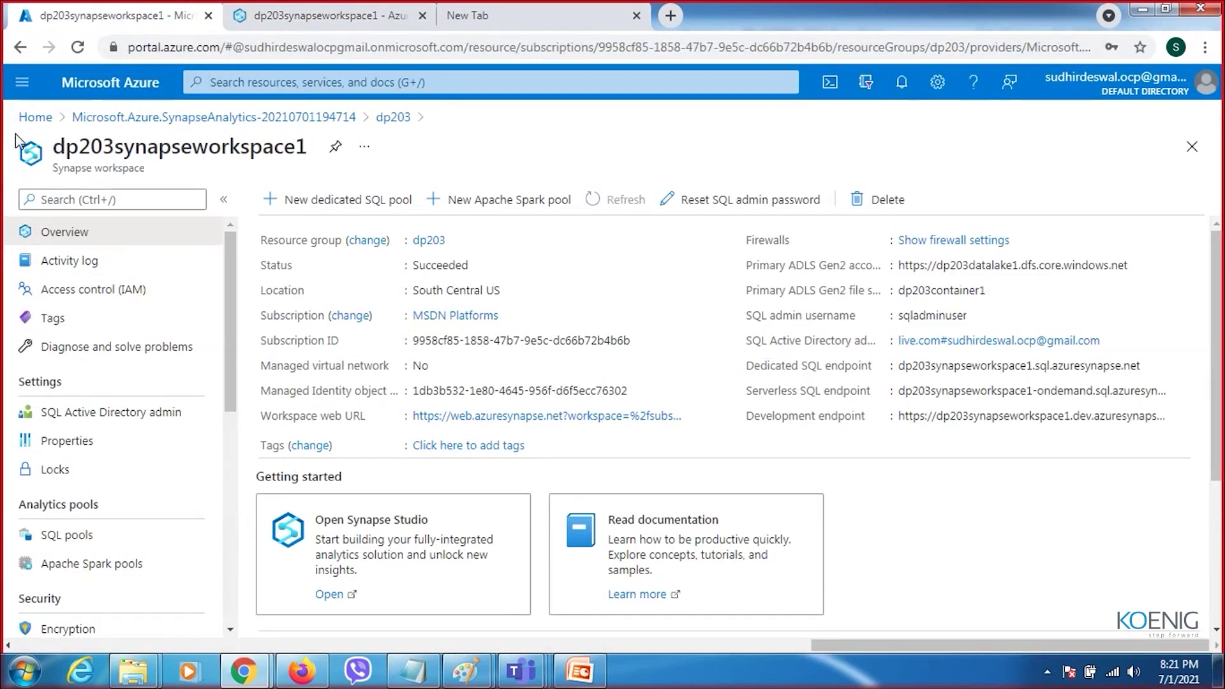
click(34, 118)
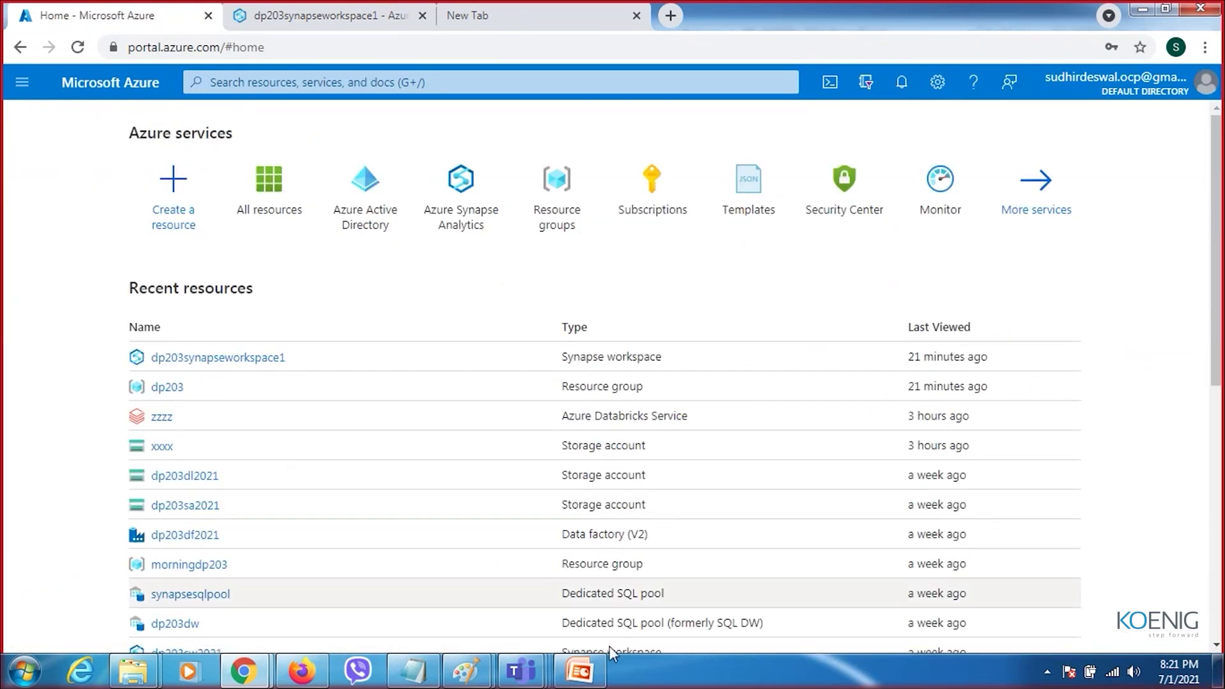
click(582, 673)
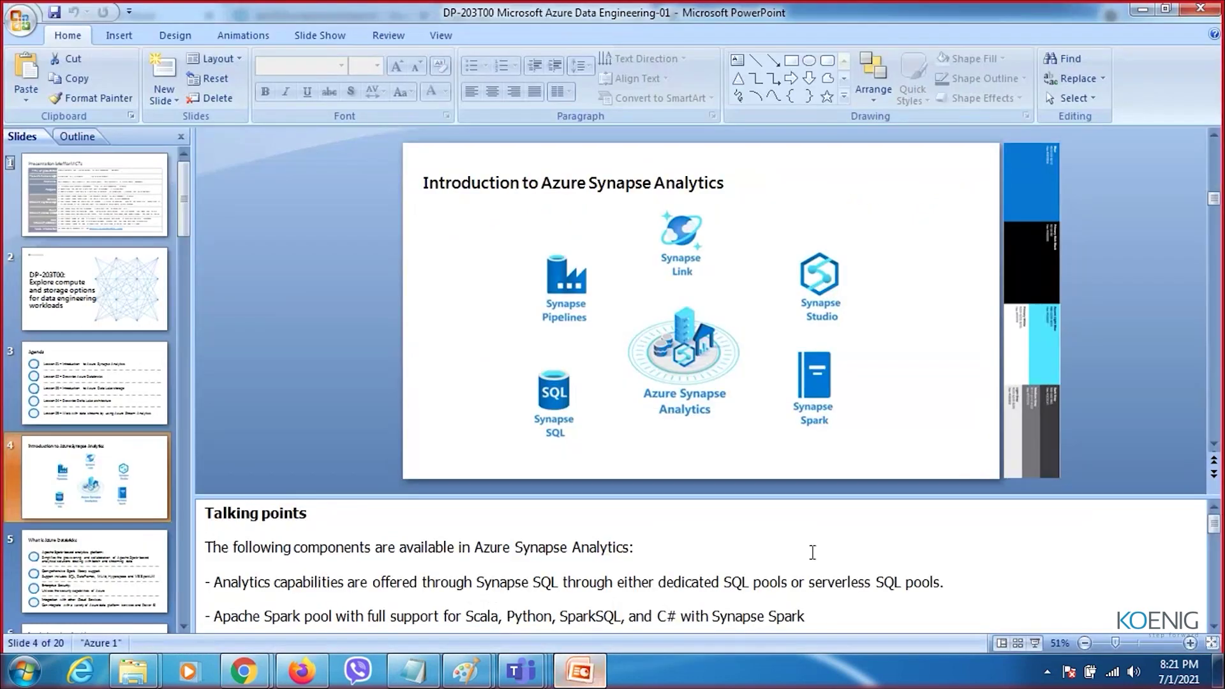
click(1035, 643)
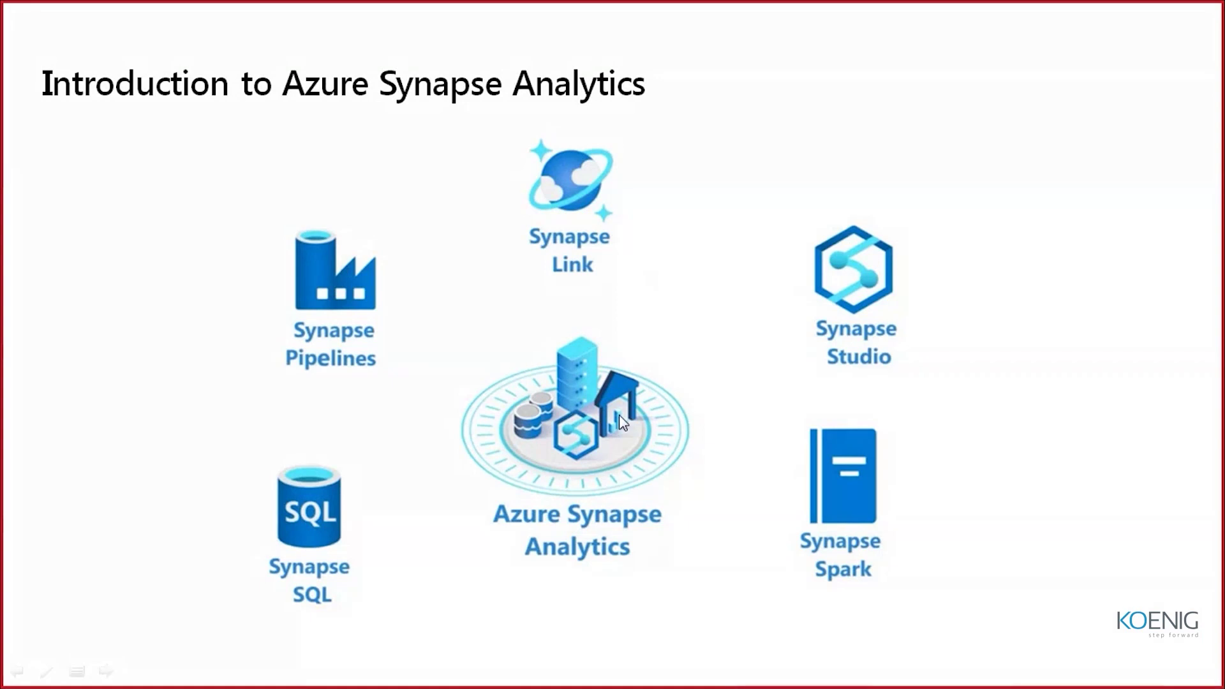
click(858, 282)
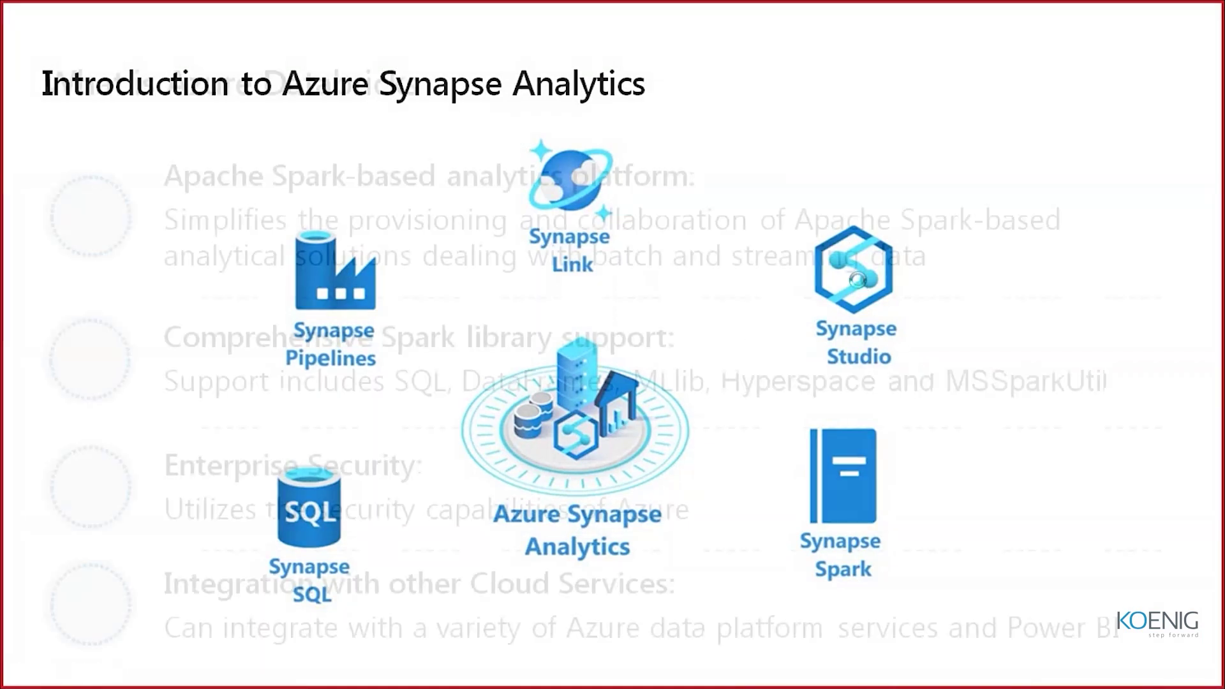
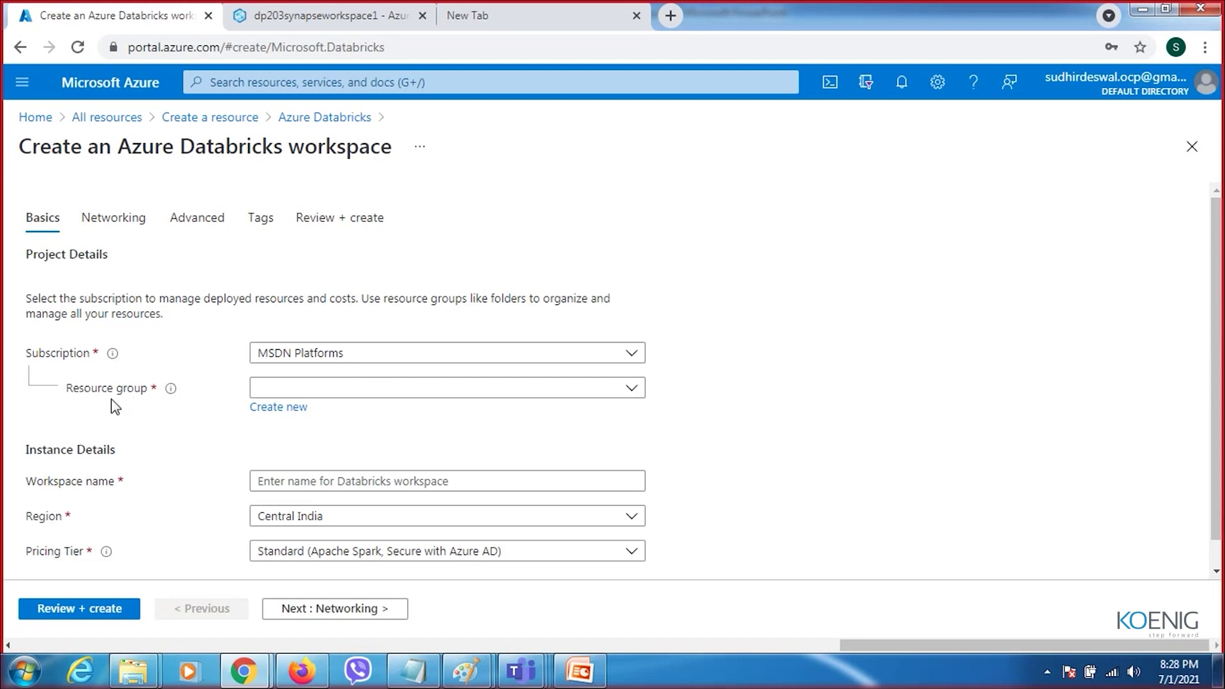
- Choose resource group dp203 and enter dp203workspace as the workspace name
click(275, 394)
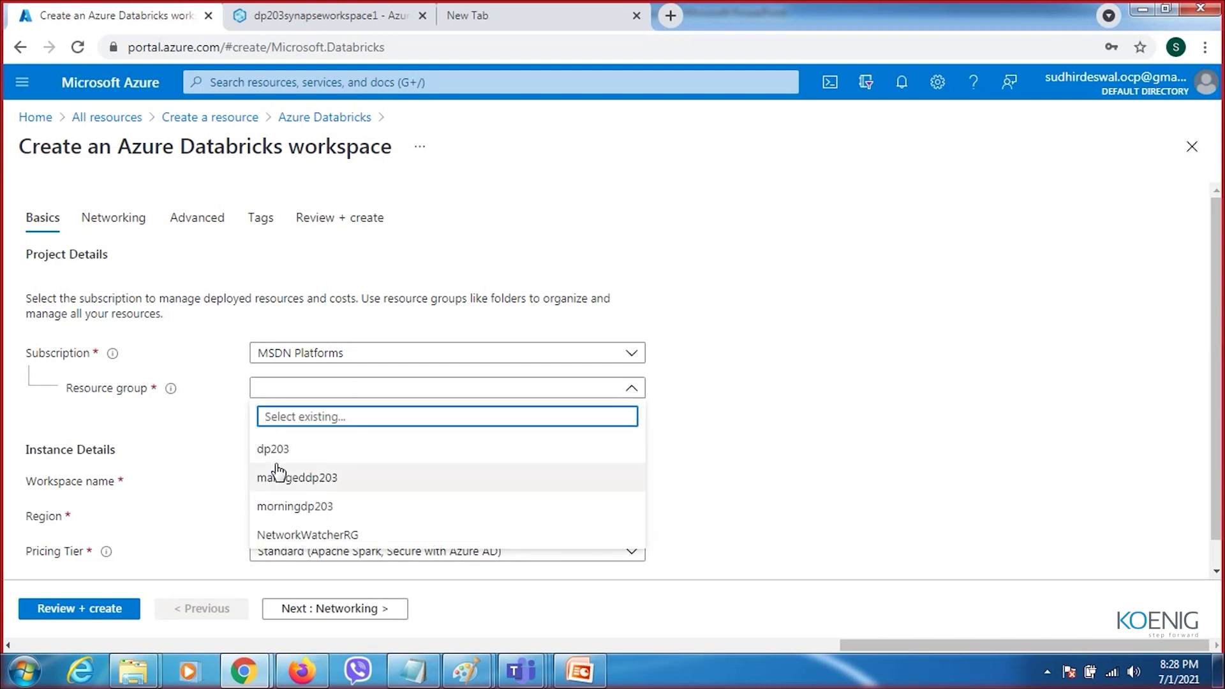
click(277, 450)
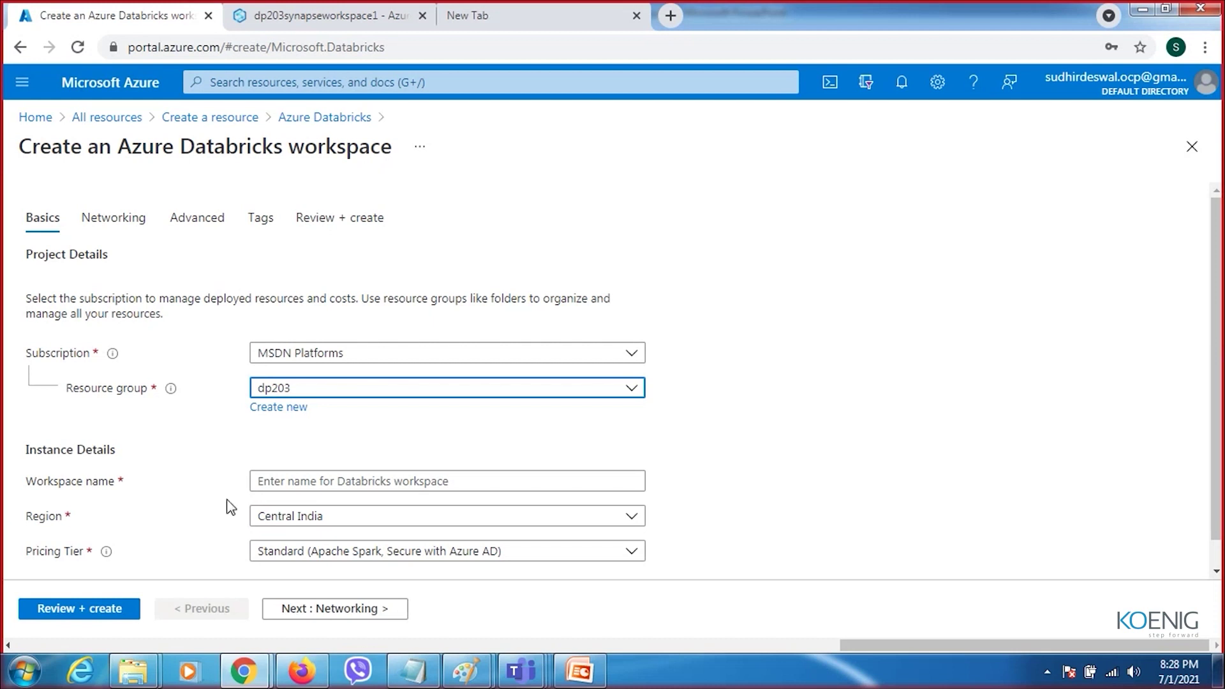
click(277, 482)
text(d)
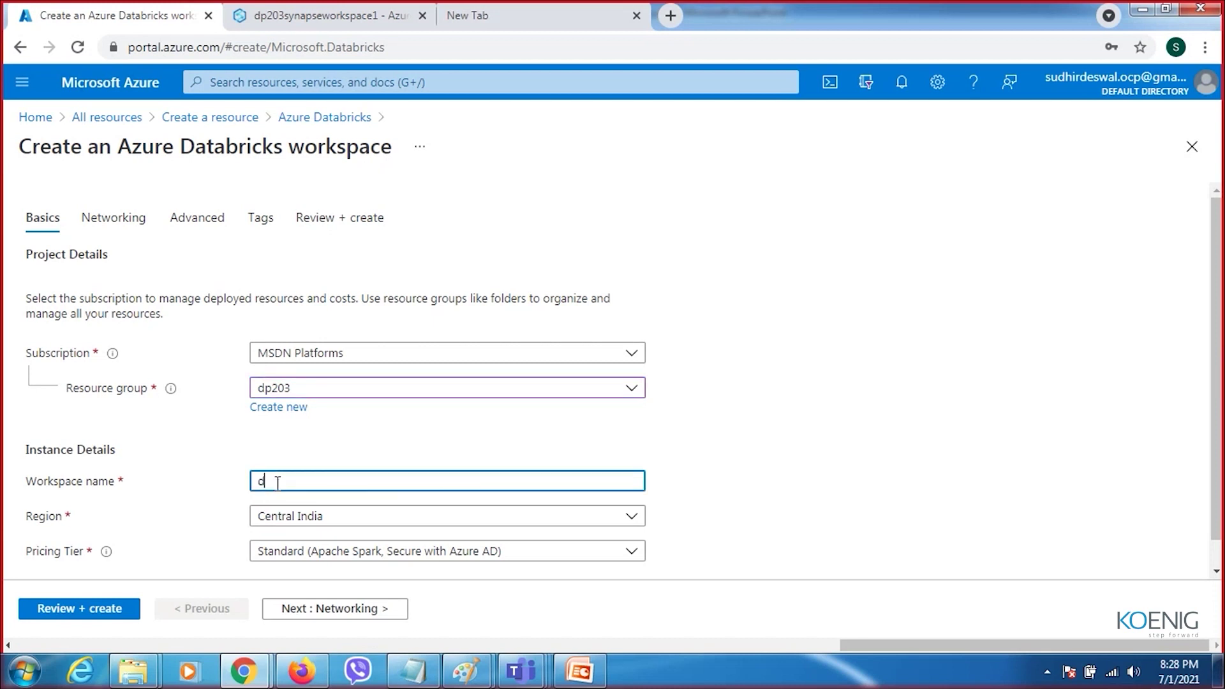
text(p203workspace)
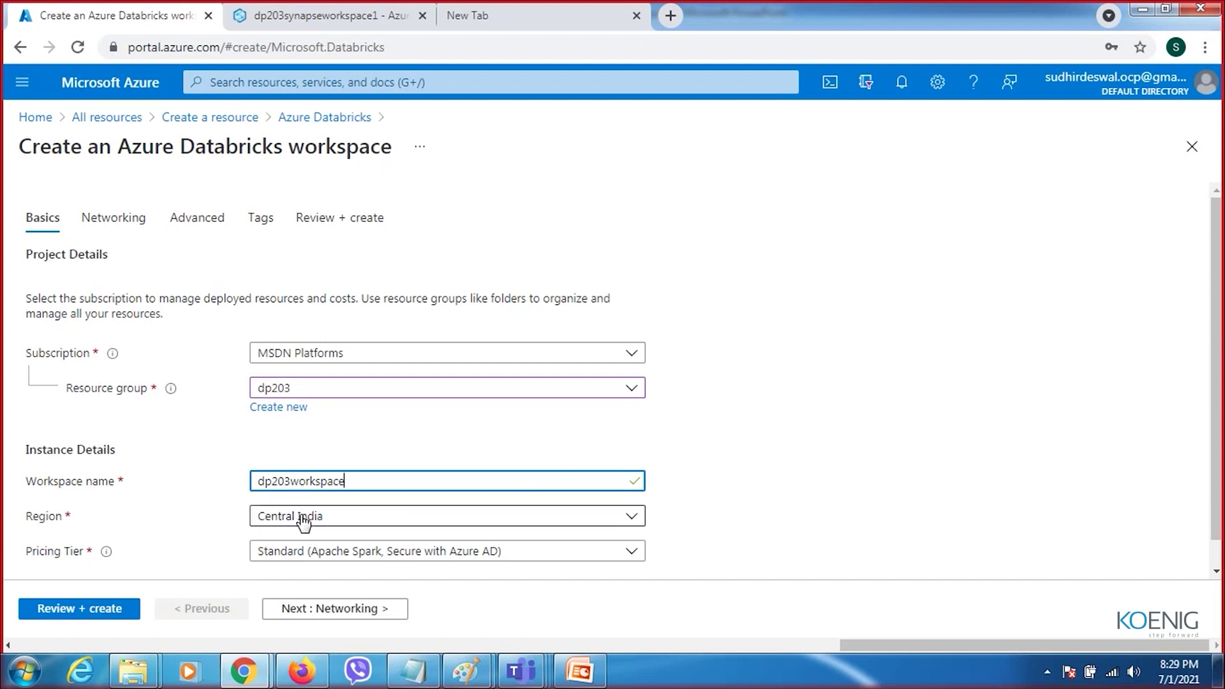
click(1217, 572)
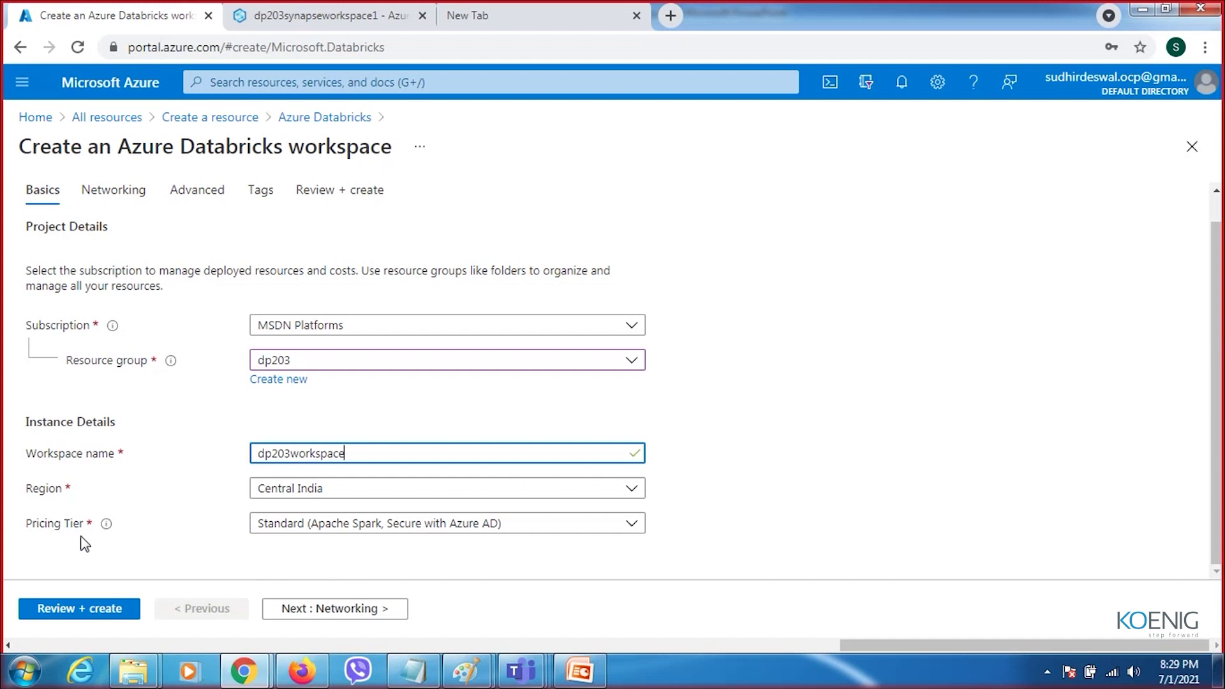
- Select the Premium (+ Role-based access controls) pricing tier, then go to Networking
click(432, 534)
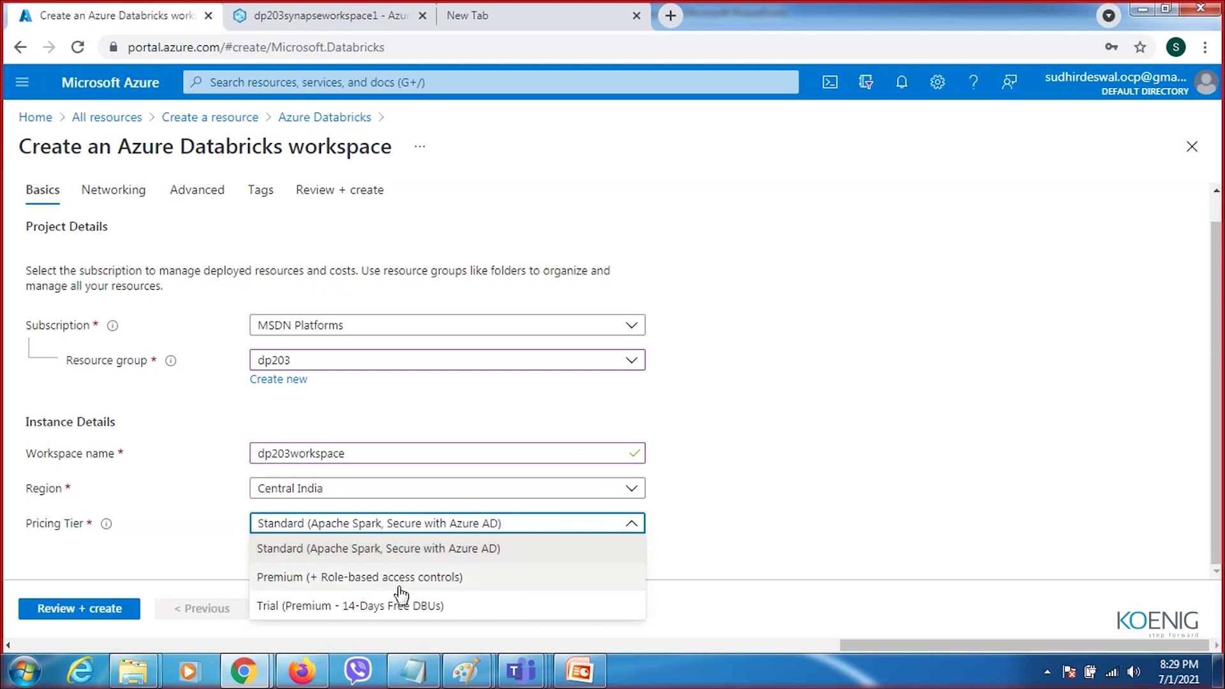
click(357, 577)
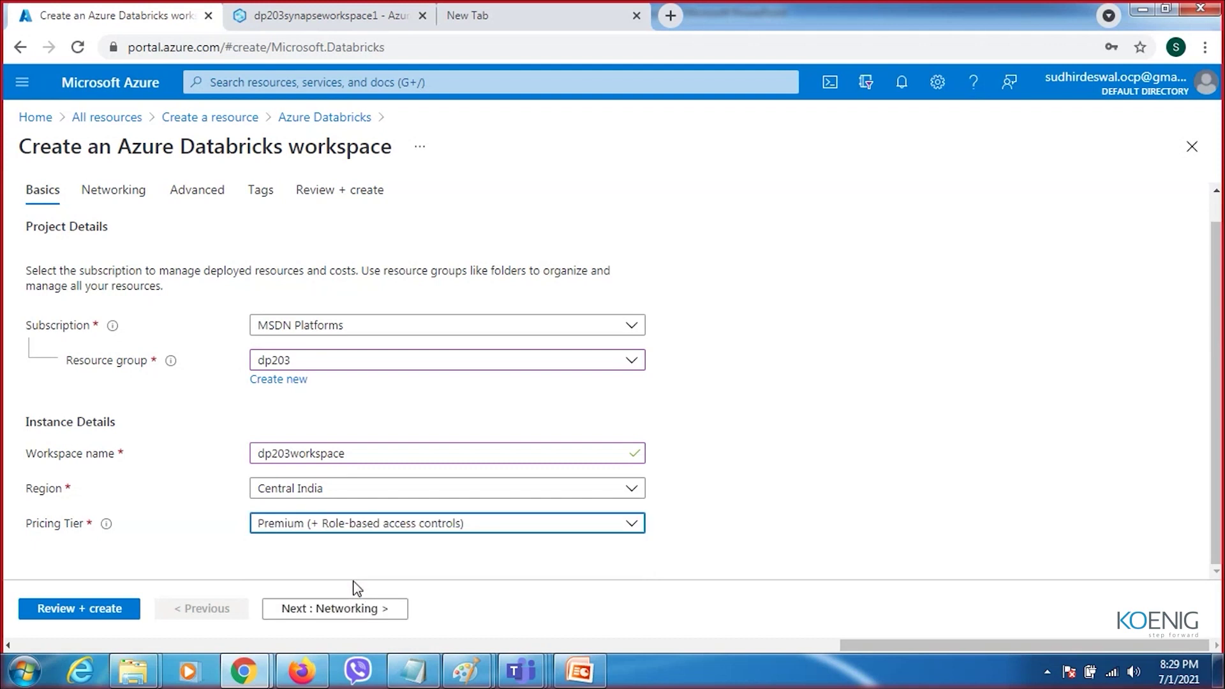
click(108, 201)
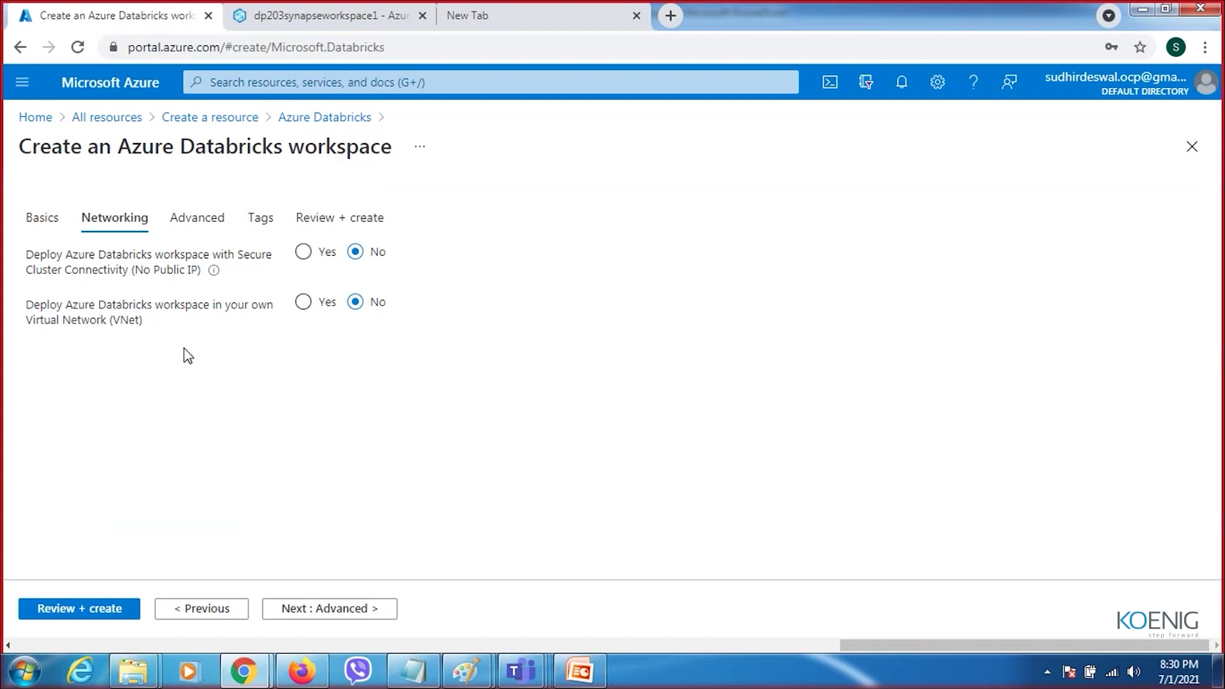
- Pass through the Advanced and Tags pages to Review + create
click(204, 224)
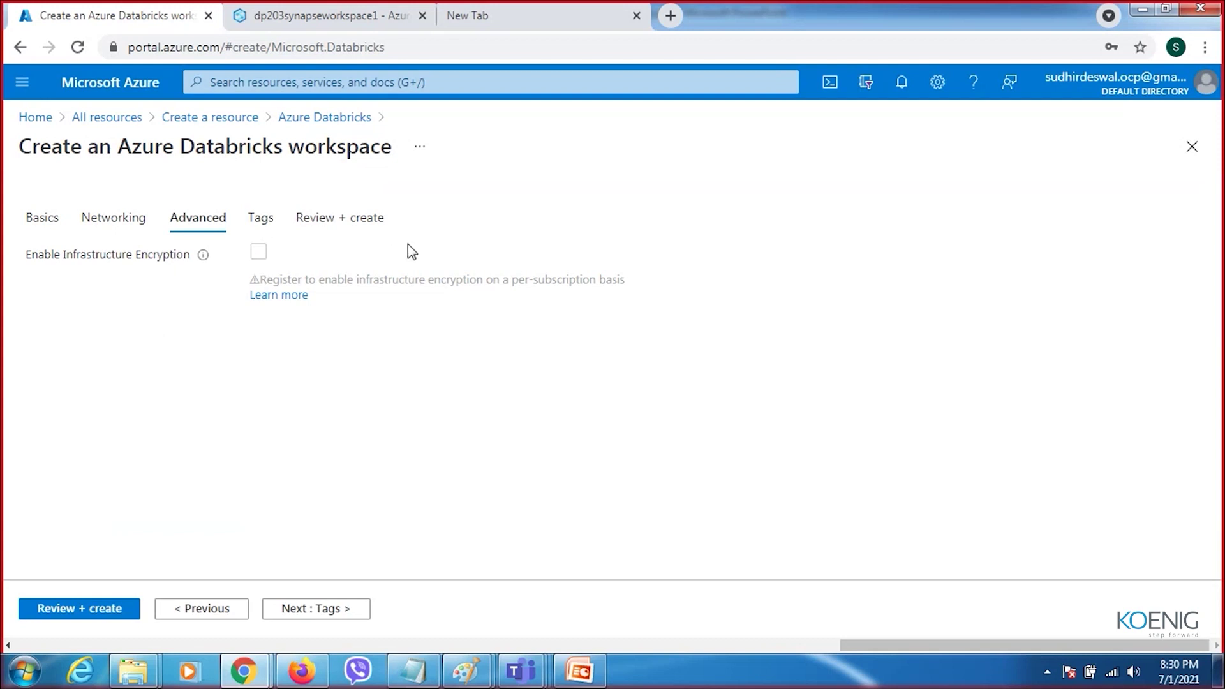
click(258, 226)
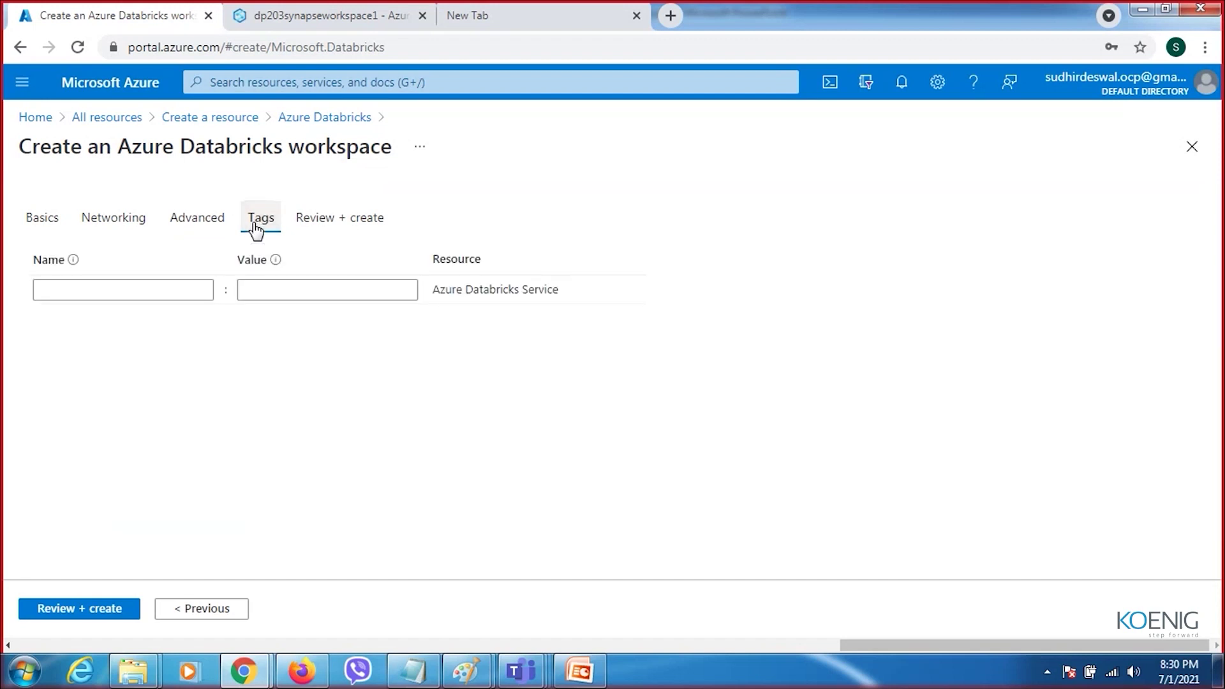
click(326, 222)
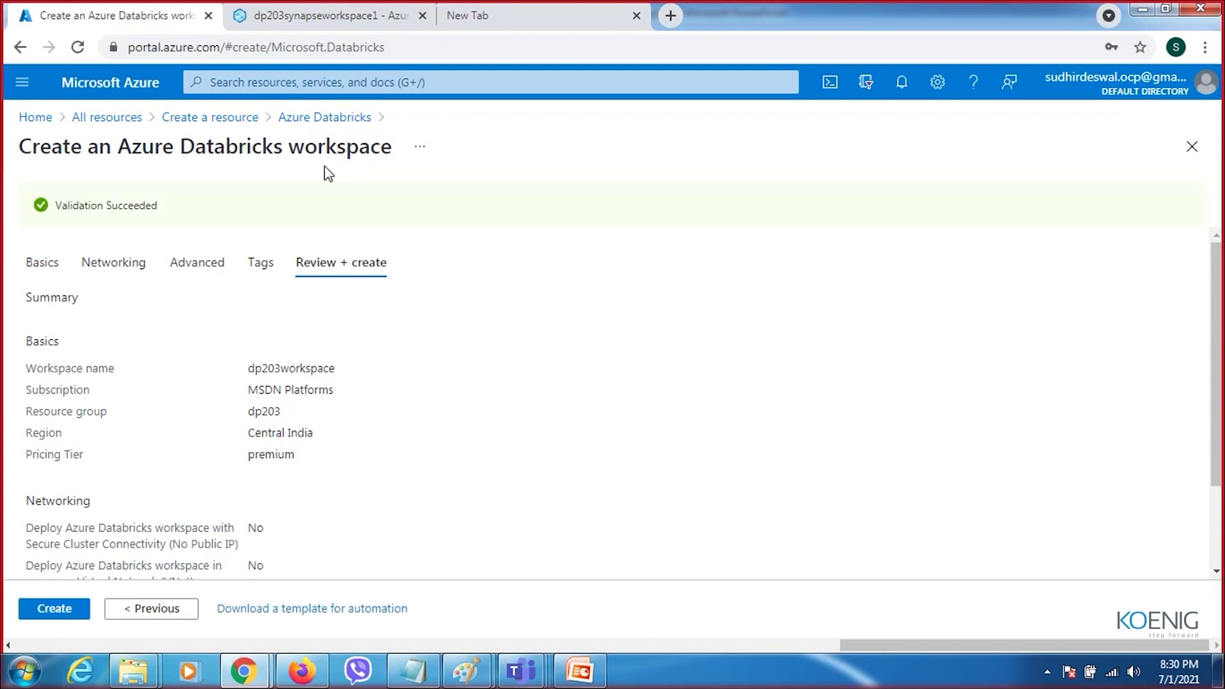
- Create the dp203workspace Databricks workspace and wait until its deployment completes
click(57, 612)
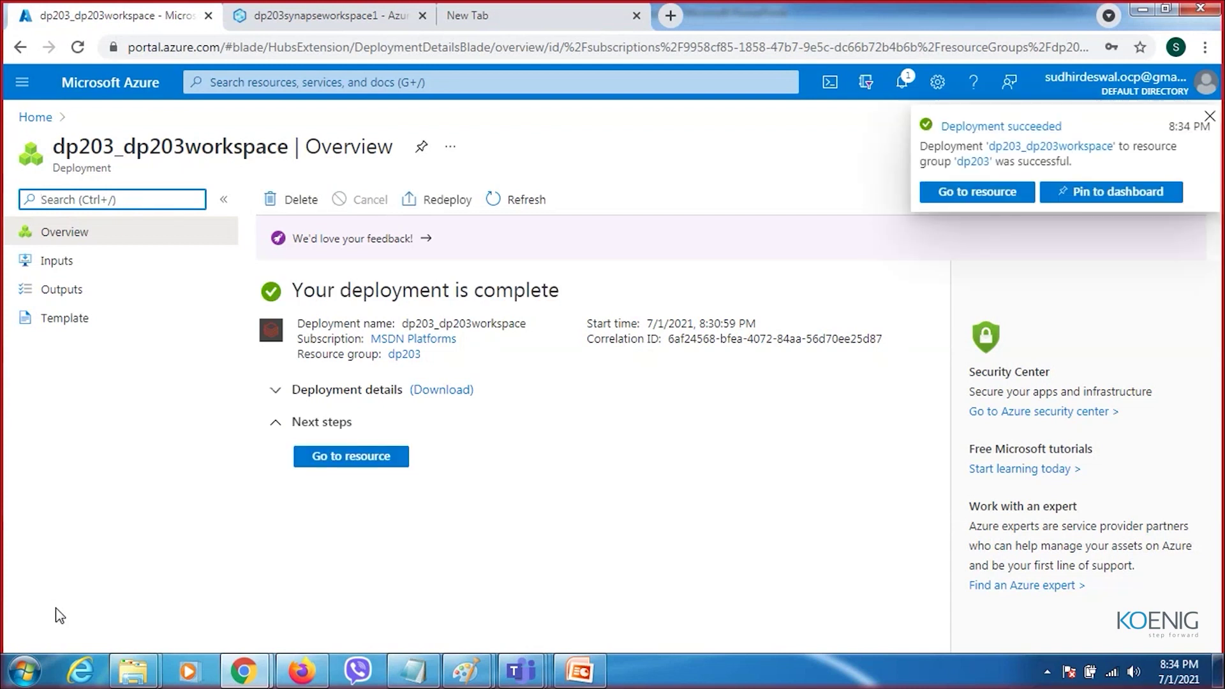
- Go to the deployed dp203workspace resource's overview page
click(348, 458)
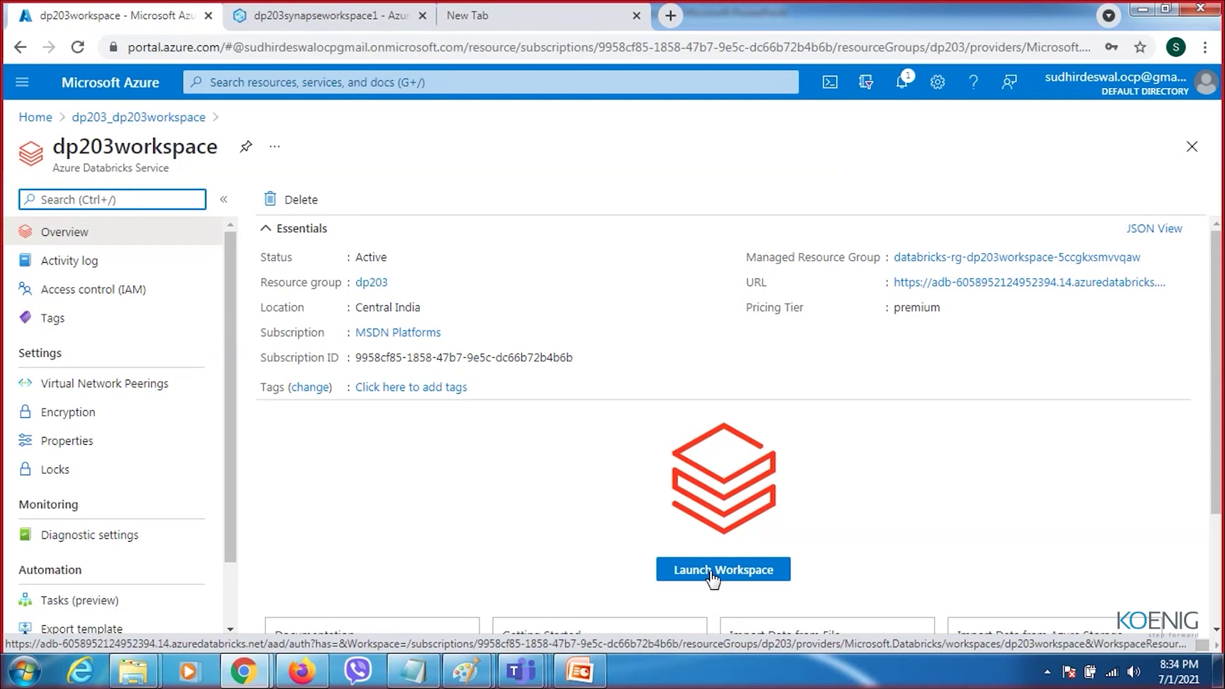
- Search Google for 'databrick' in the spare tab, then return to the portal
click(548, 18)
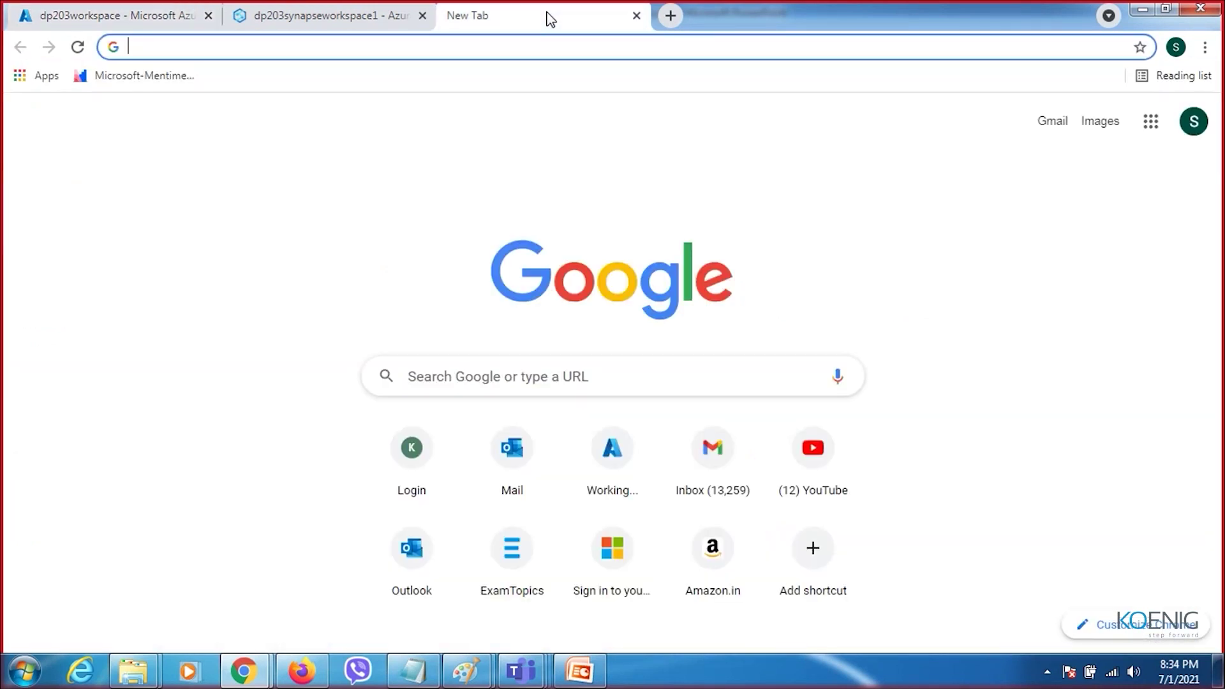
text(datab)
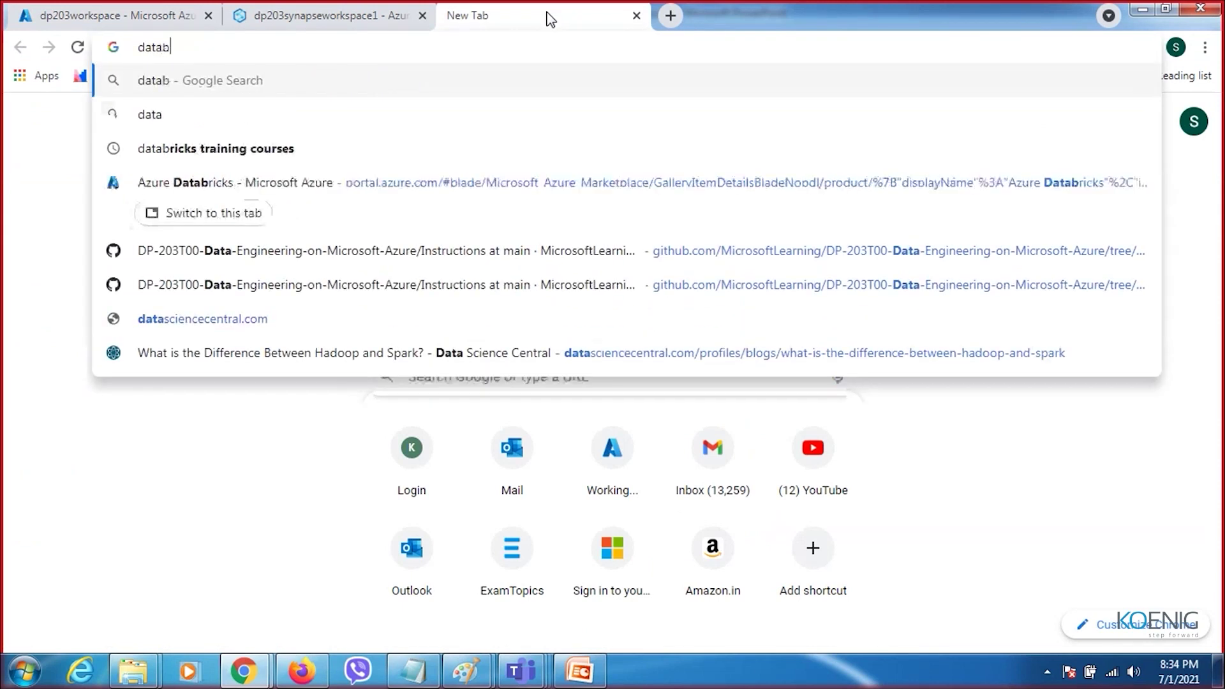
text(rick)
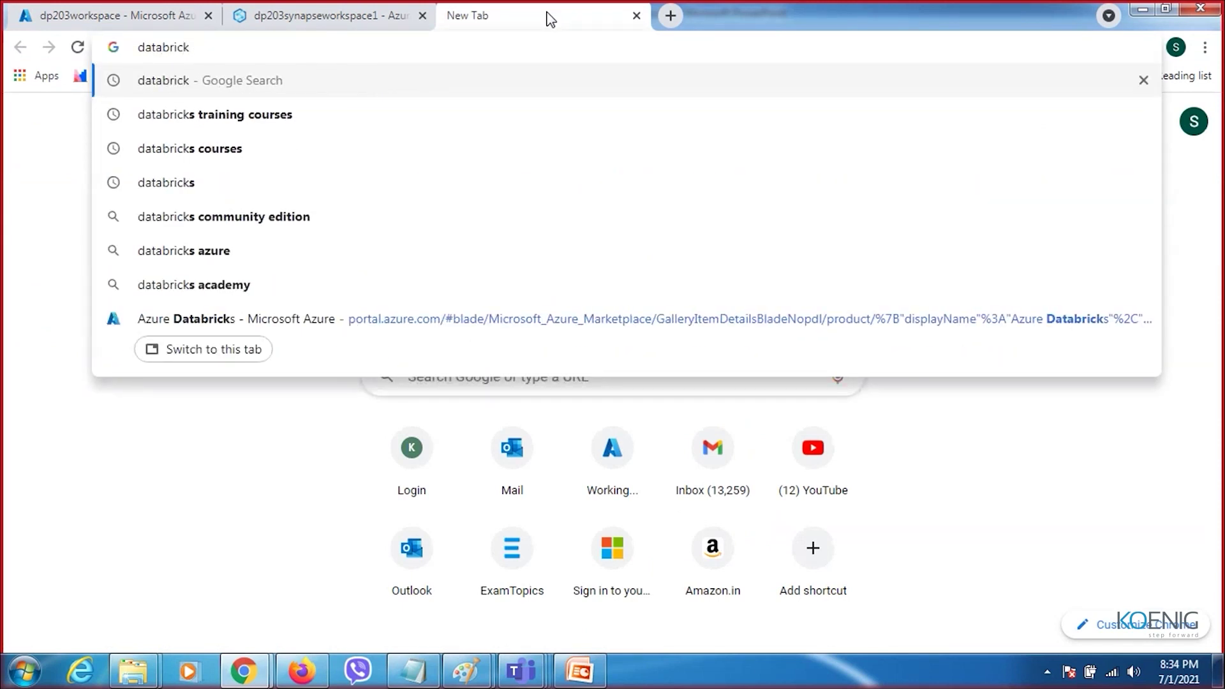
key(Return)
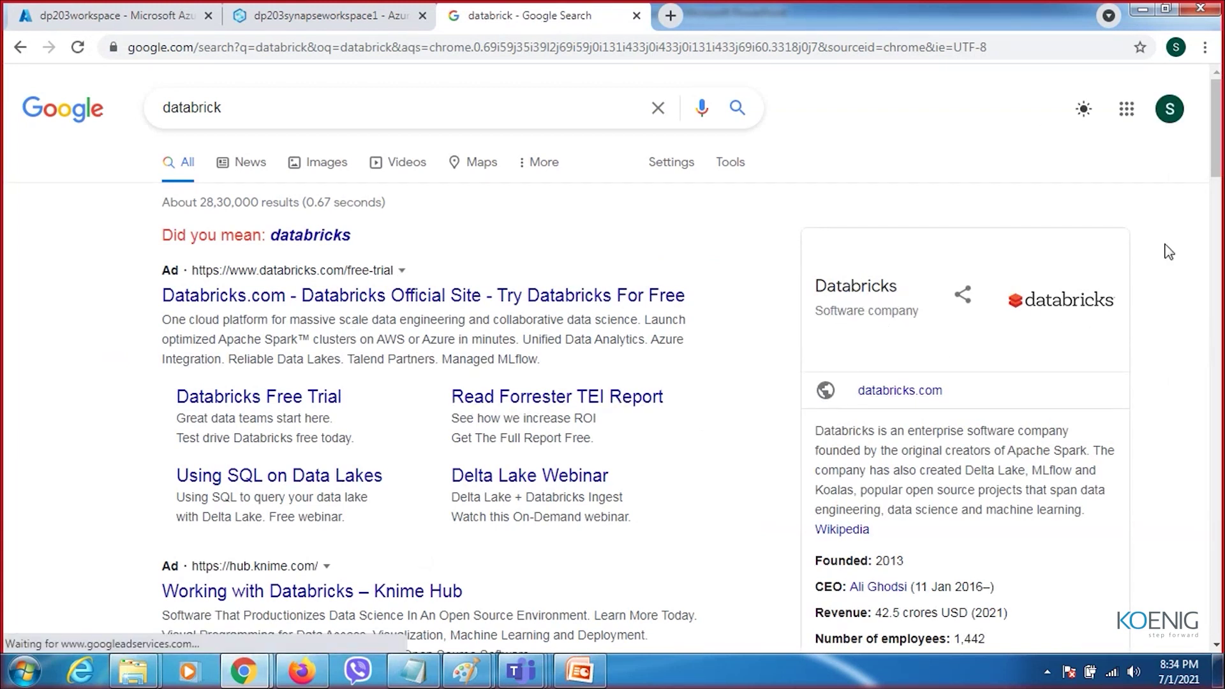
mouse_move(1216, 127)
mouse_down()
mouse_move(1219, 159)
mouse_move(1220, 148)
mouse_up()
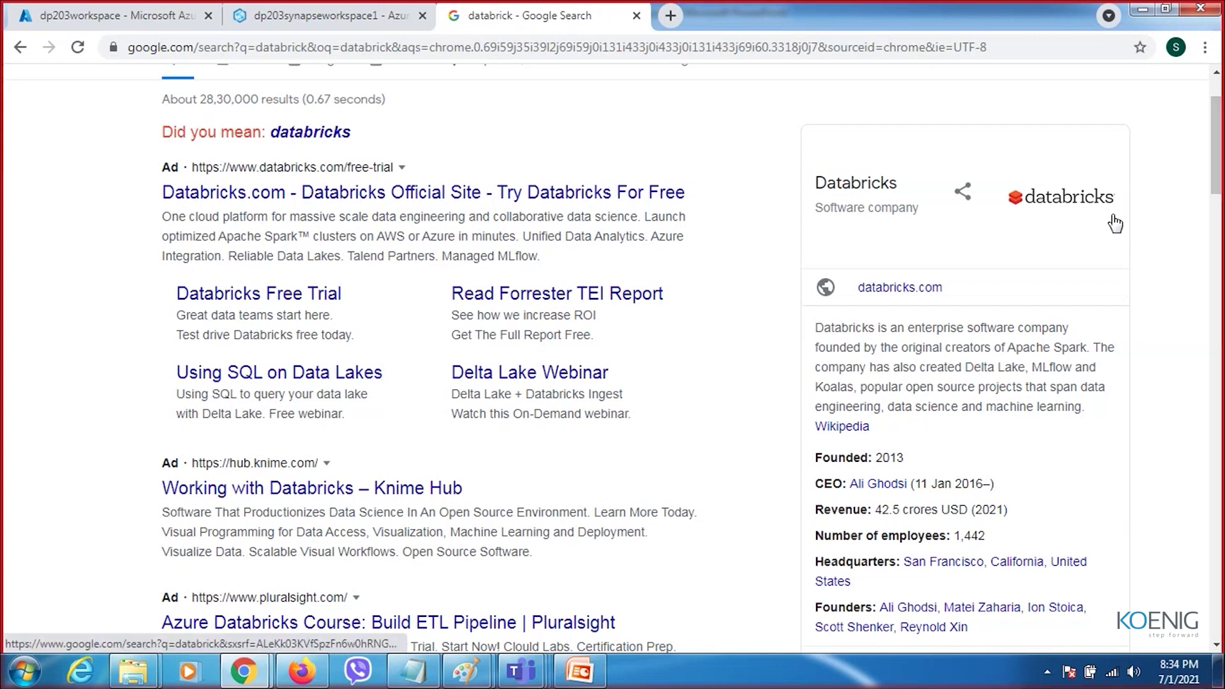
click(160, 19)
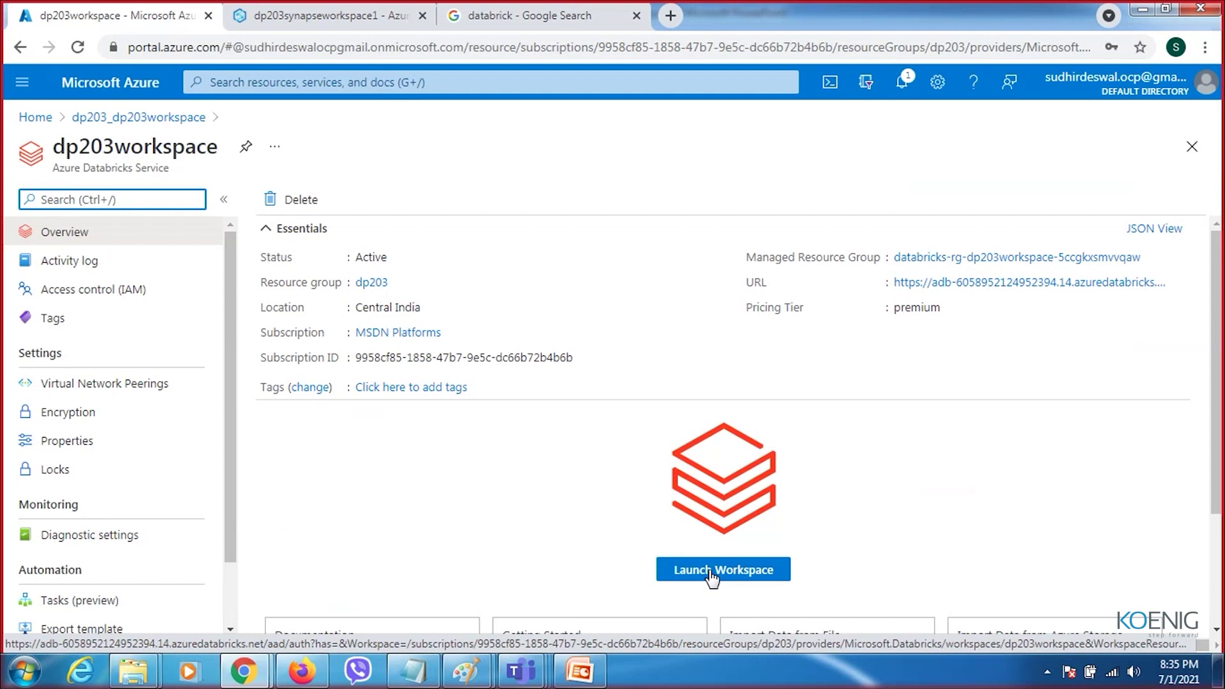
- Launch the dp203workspace Databricks workspace from its overview page
click(709, 577)
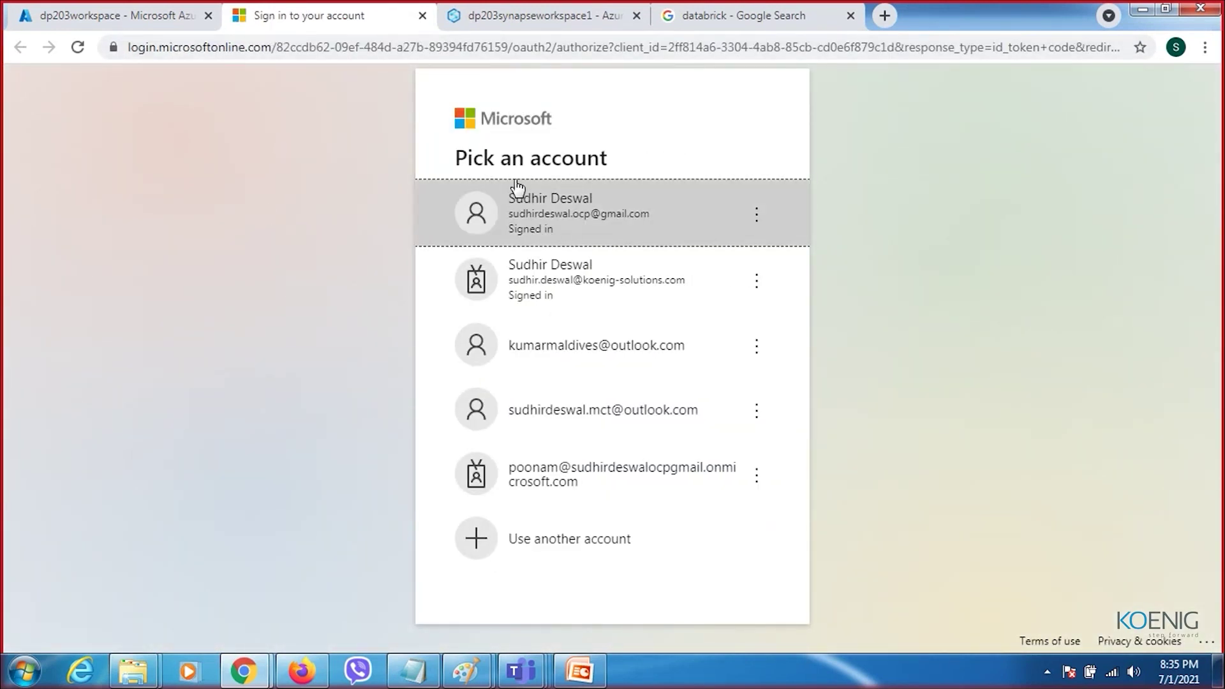
- Choose the first listed account to sign in to Azure Databricks
click(550, 213)
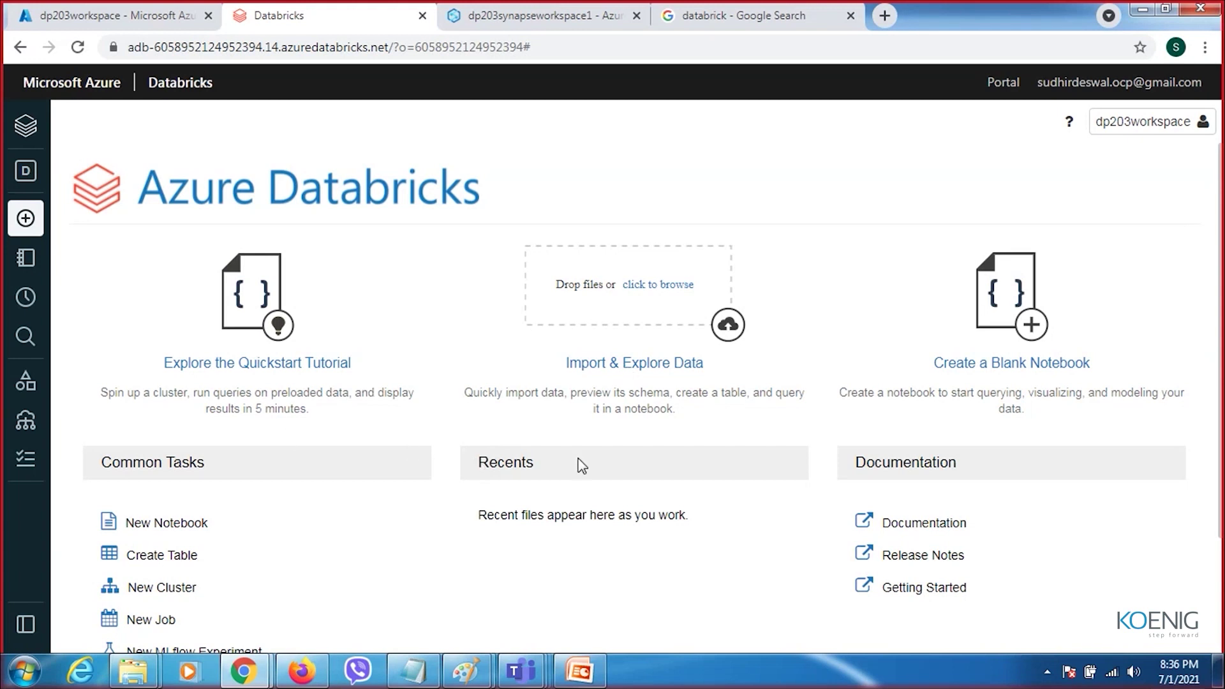
click(106, 23)
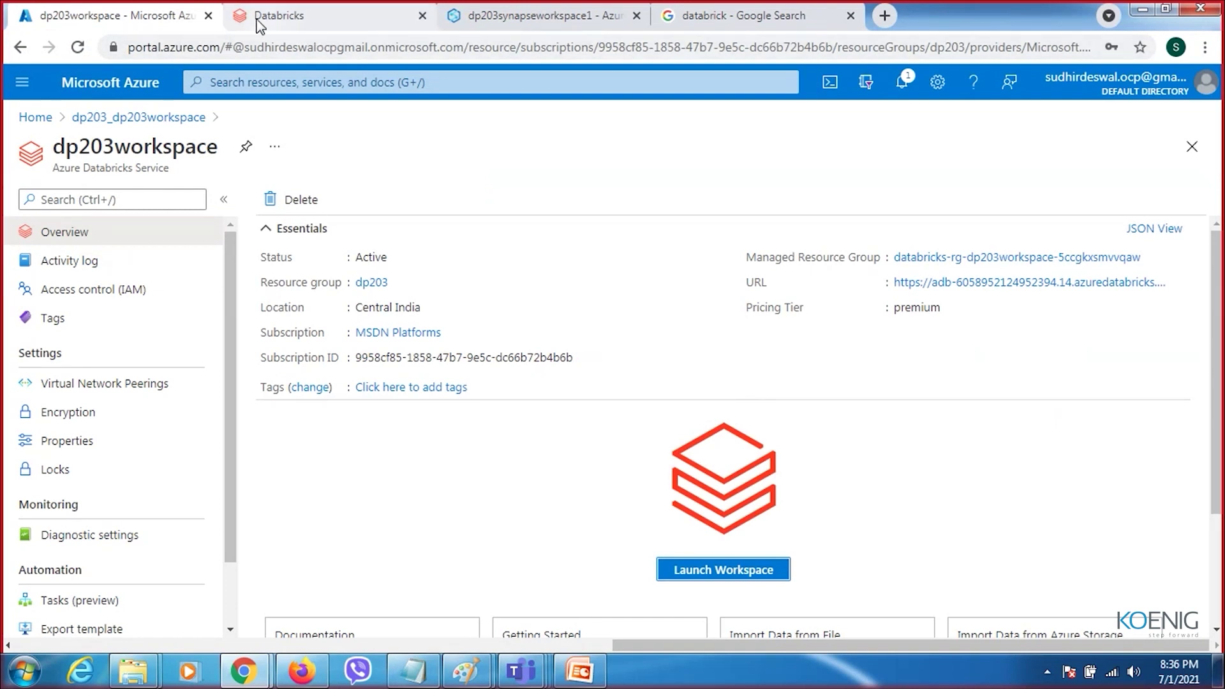
click(291, 25)
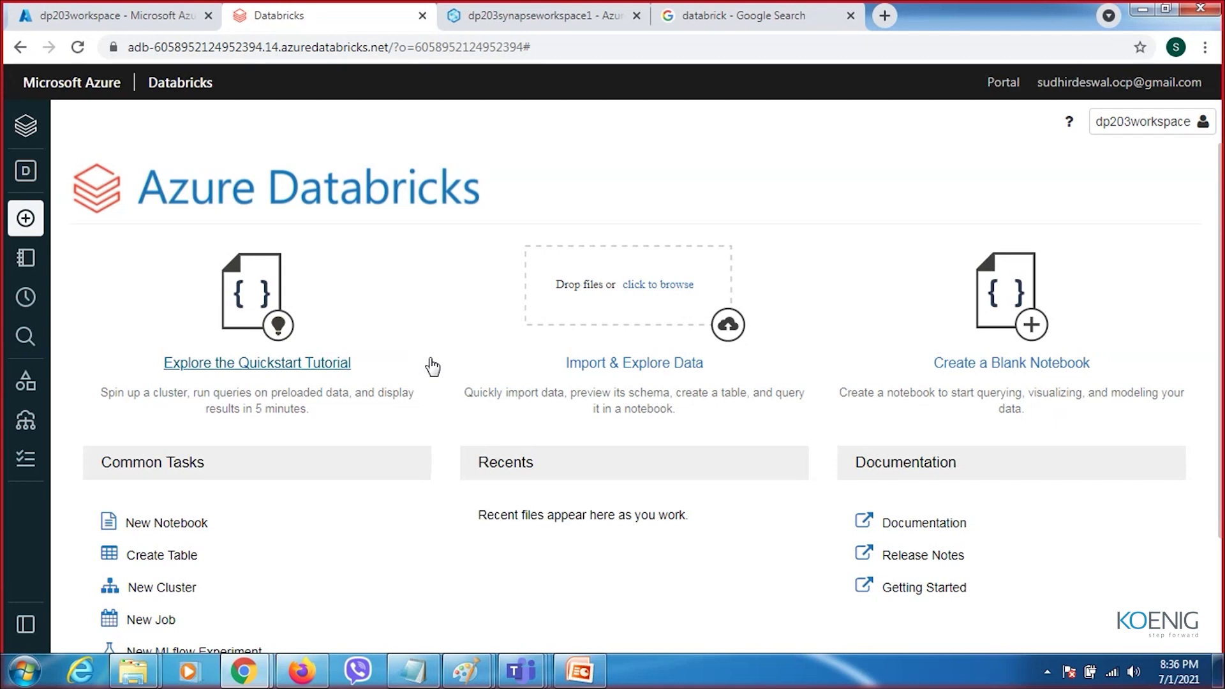
- Open Compute from the sidebar and start creating a new cluster
mouse_move(28, 429)
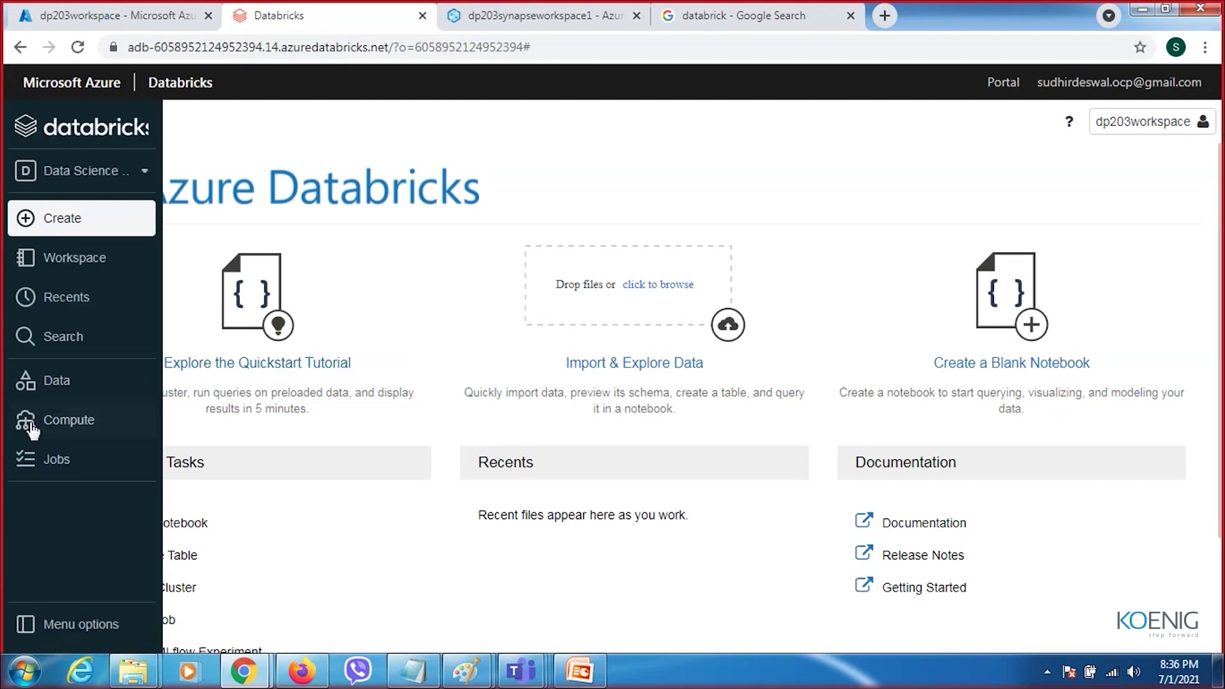
click(76, 423)
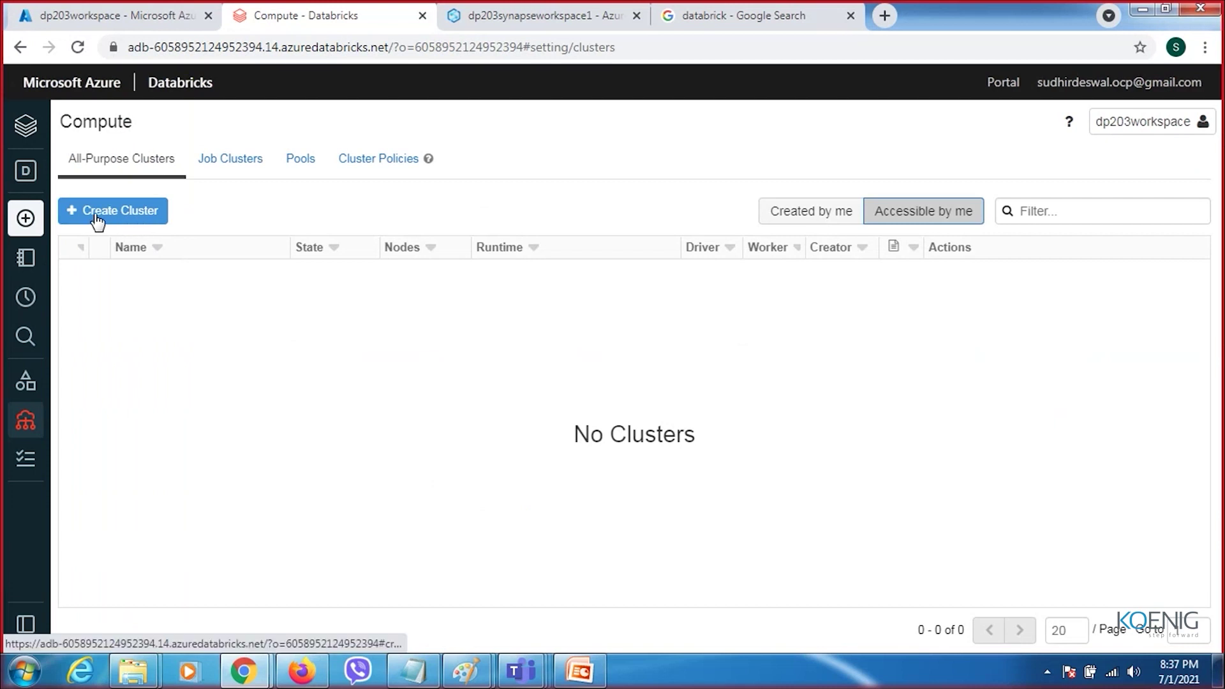
click(133, 221)
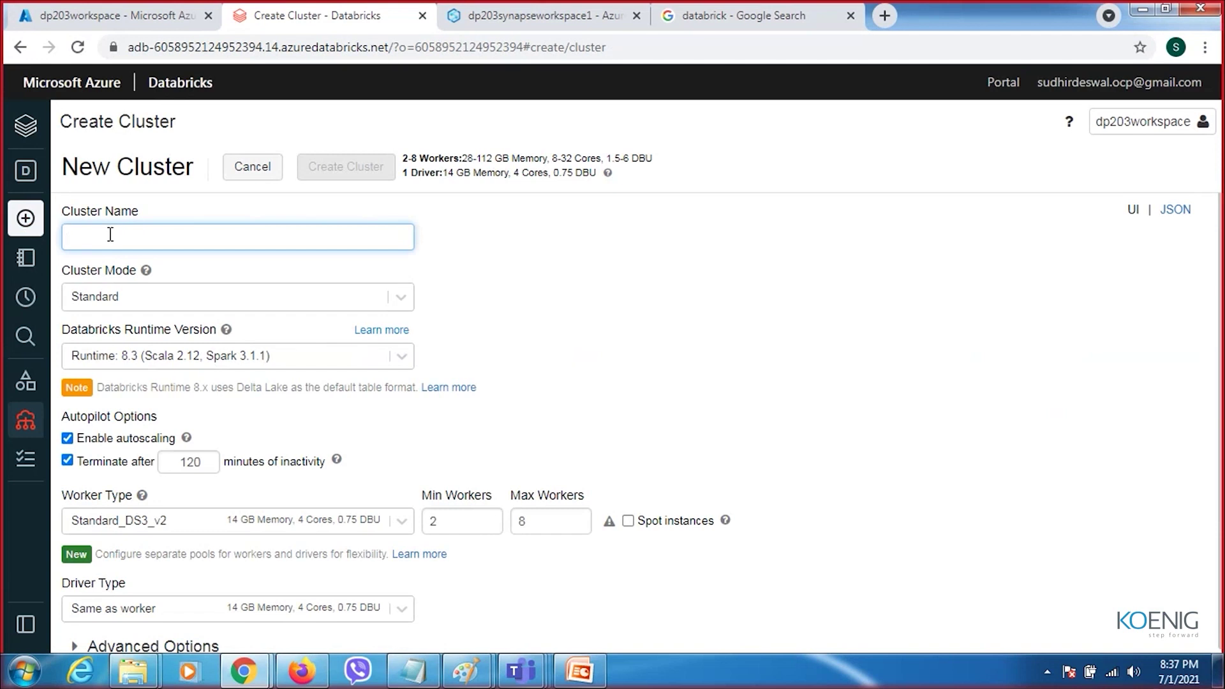
- Name the cluster cluster1 in Standard mode and open the Databricks Runtime Version list
text(clust)
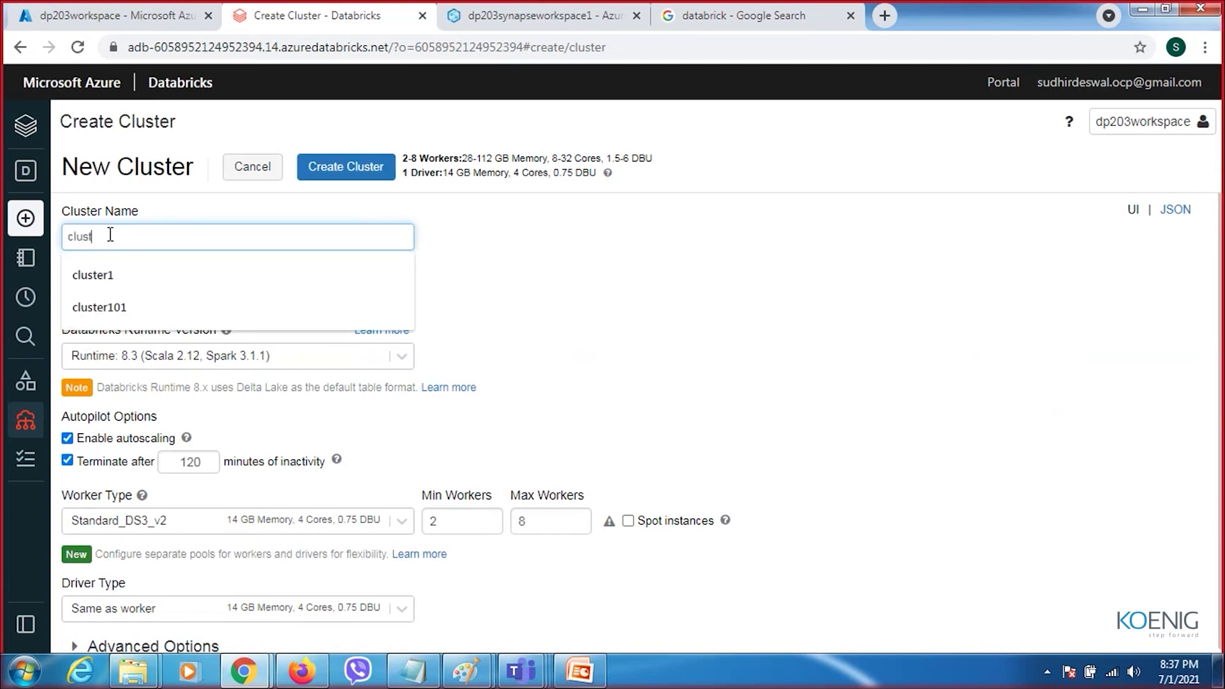
text(er1)
click(515, 276)
click(112, 289)
mouse_move(149, 279)
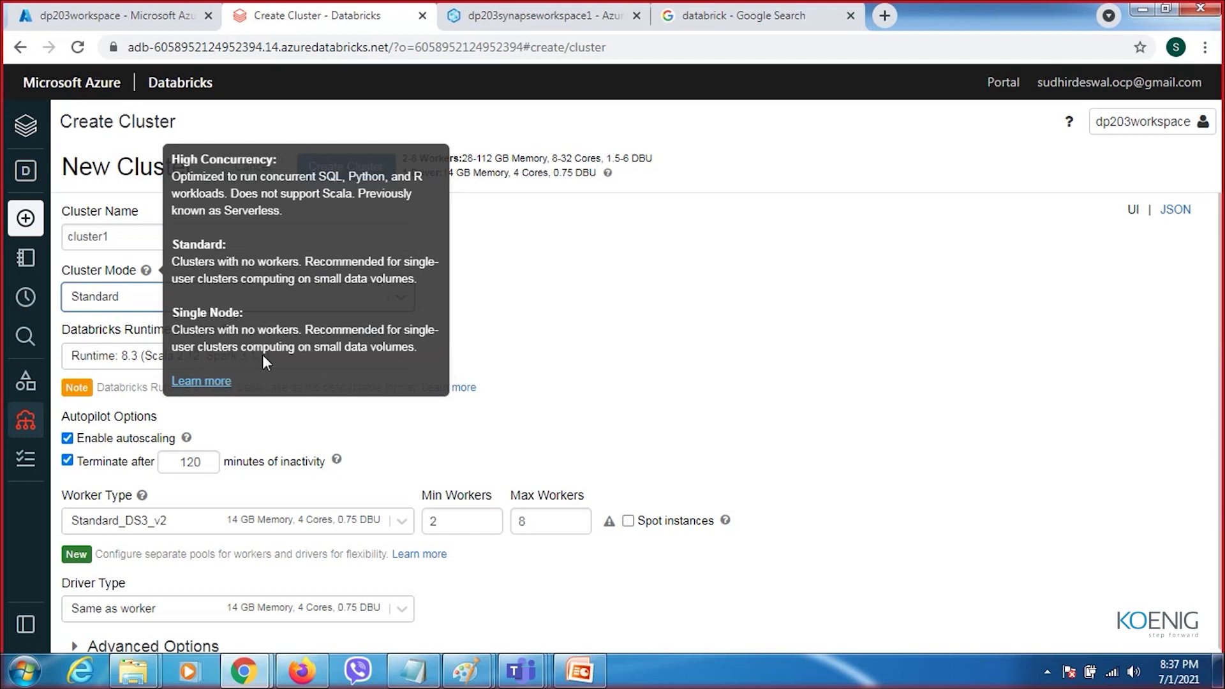
click(519, 342)
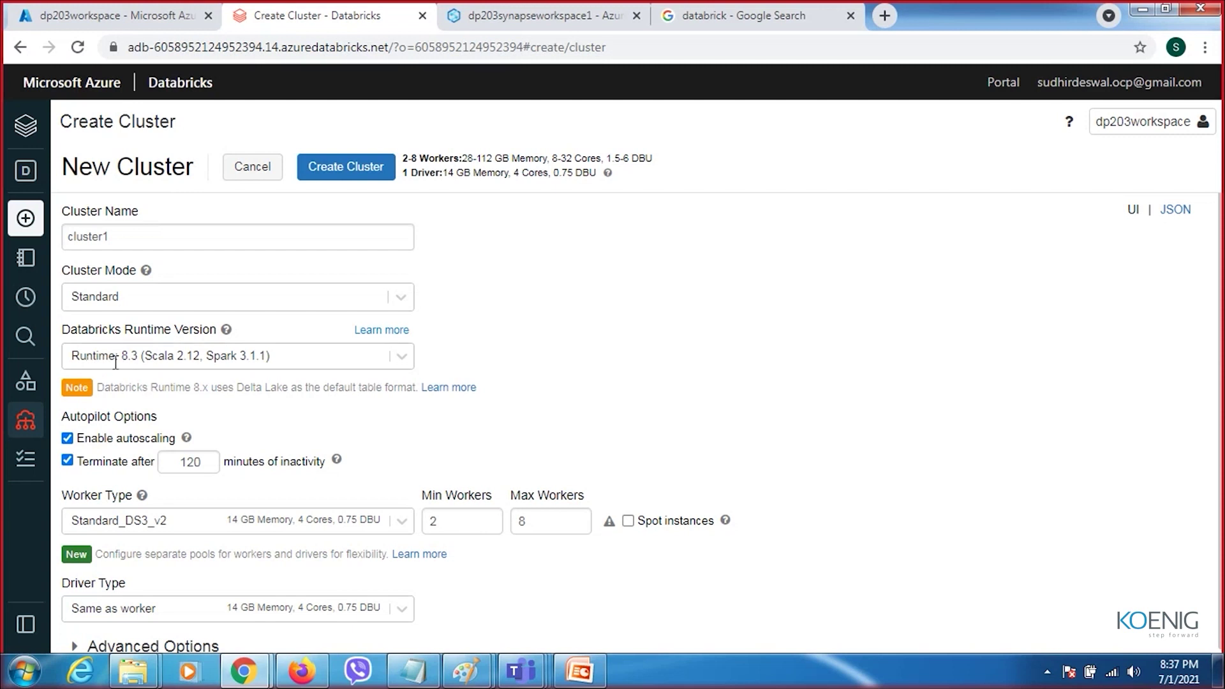
click(403, 359)
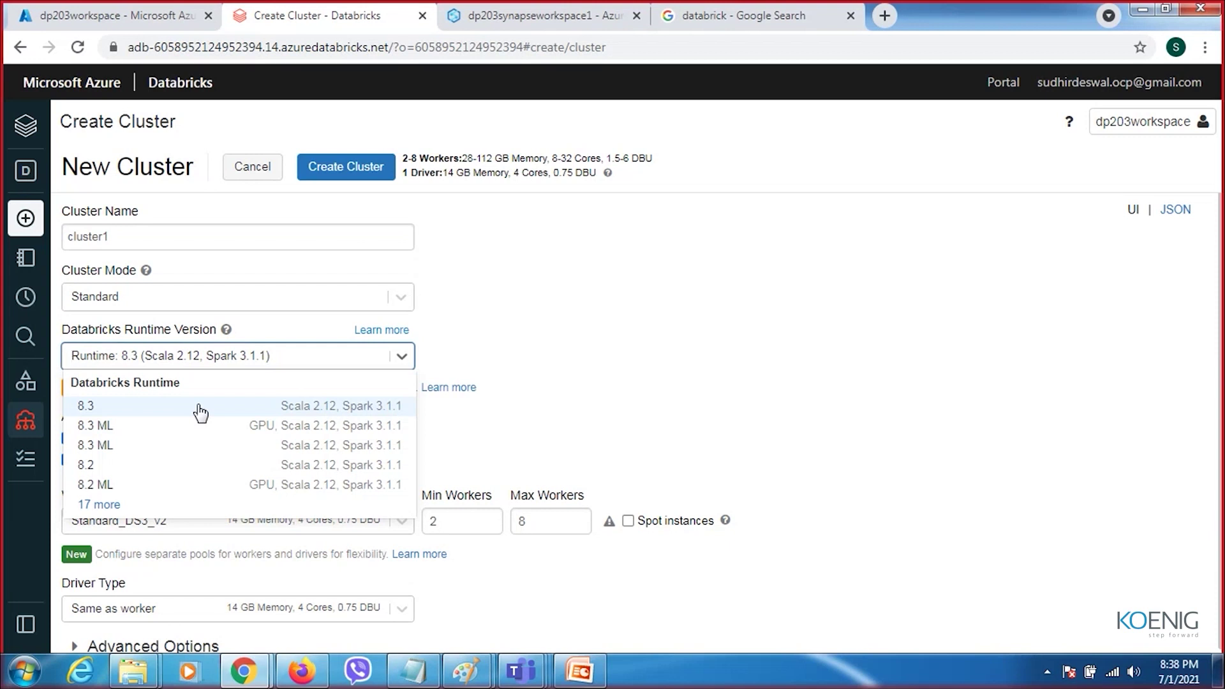
- Keep runtime 8.3 and set Terminate after to 20 minutes of inactivity
click(131, 412)
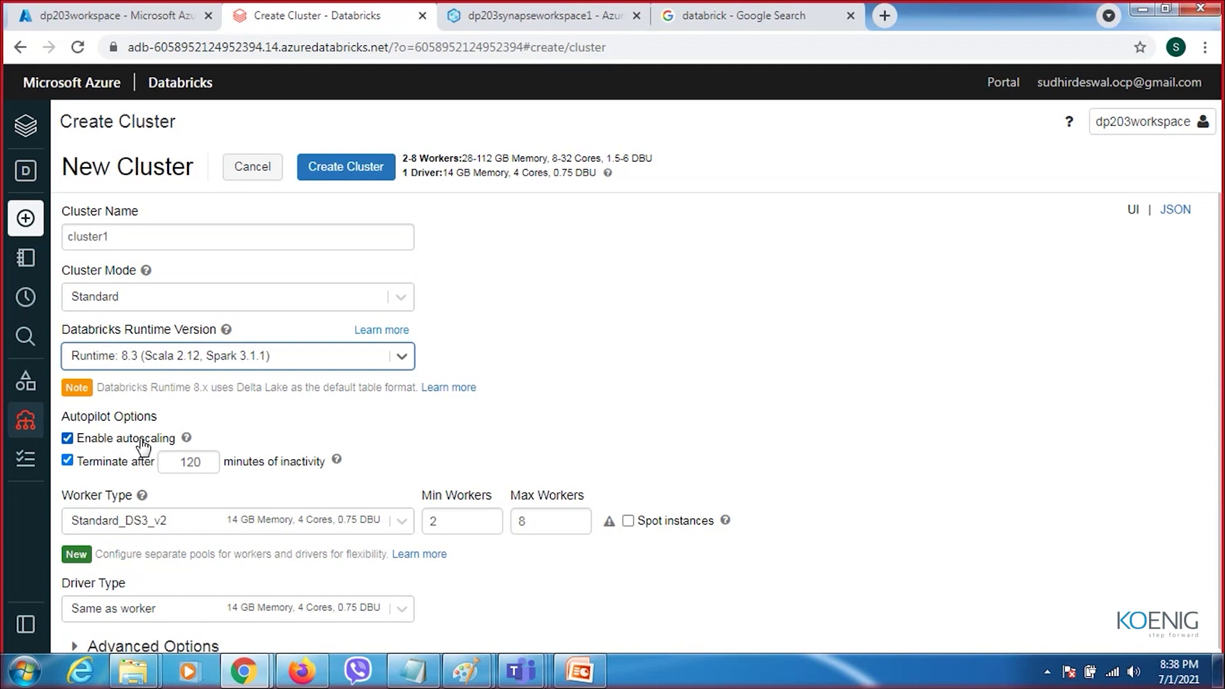
mouse_move(186, 438)
click(207, 466)
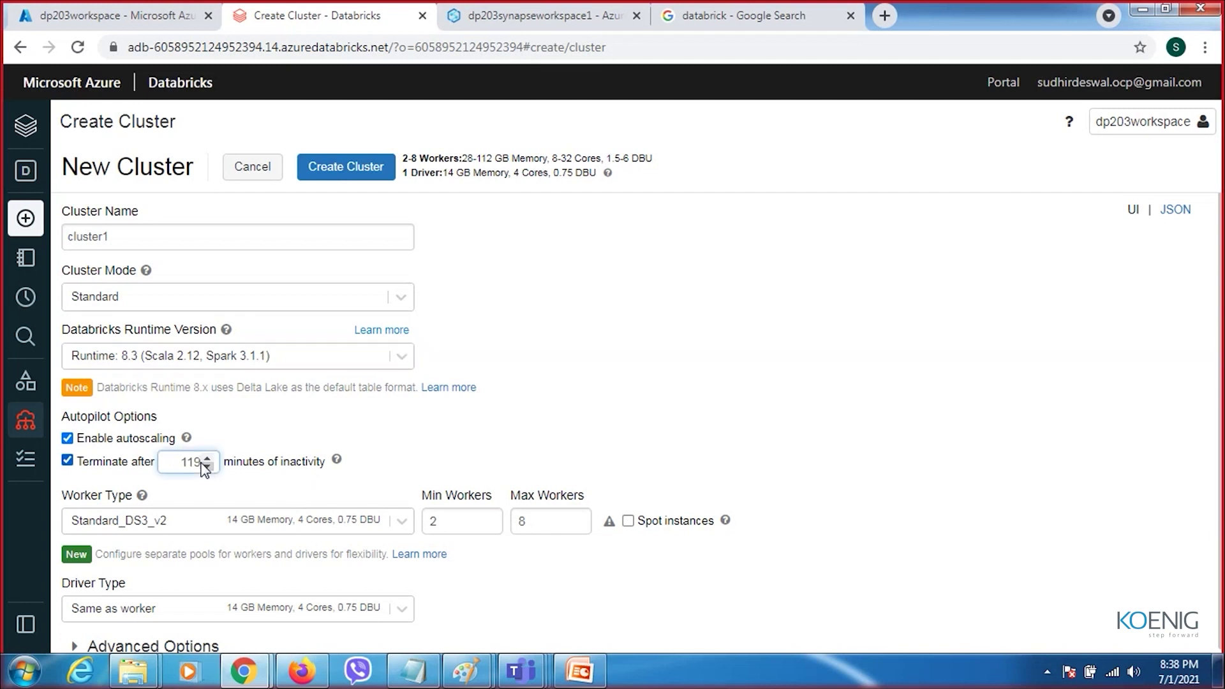
click(207, 465)
text(20)
key(BackSpace)
click(469, 436)
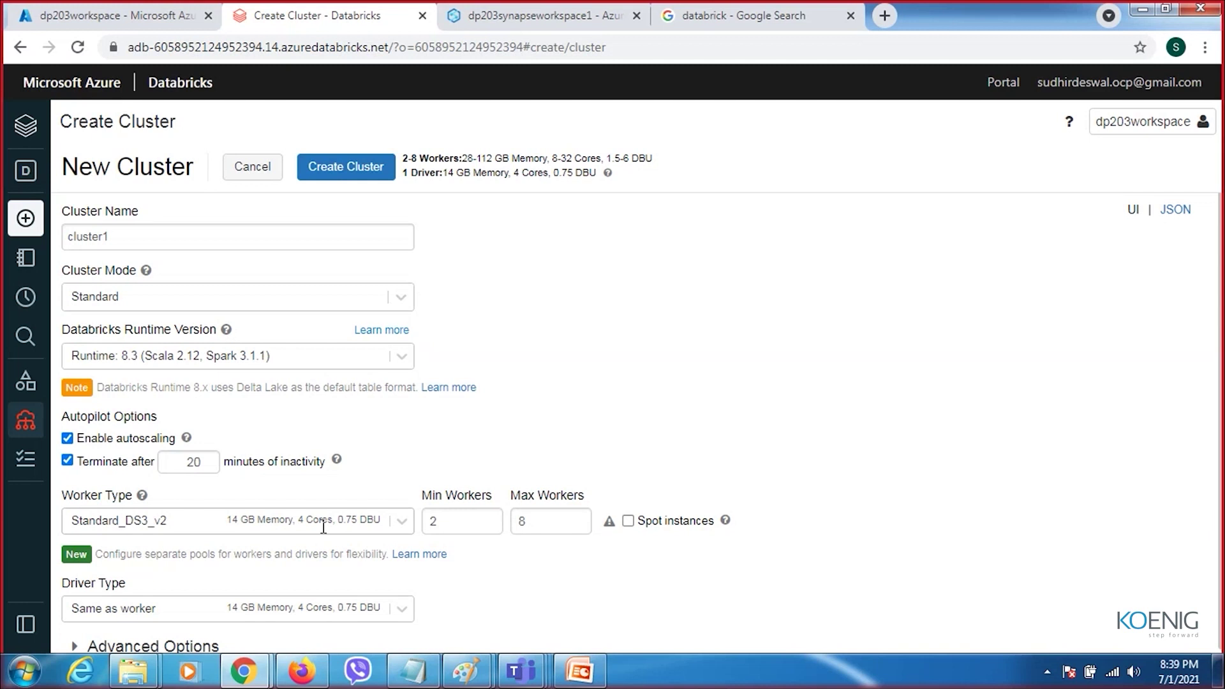
click(402, 523)
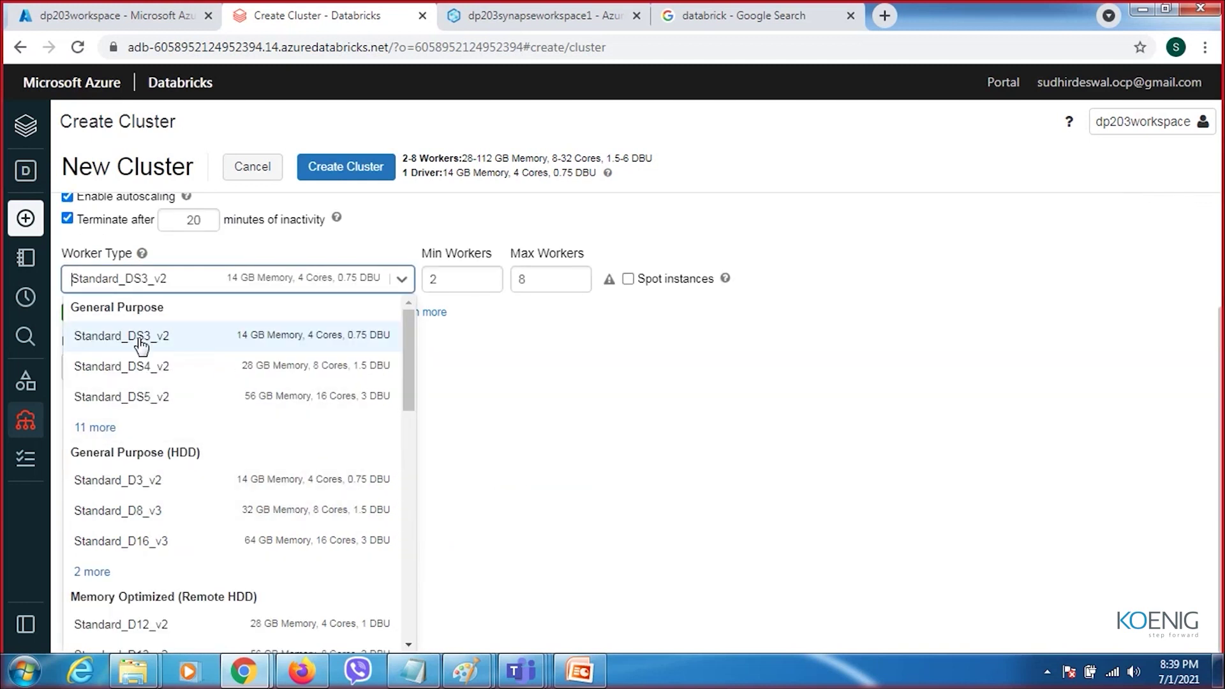
click(240, 369)
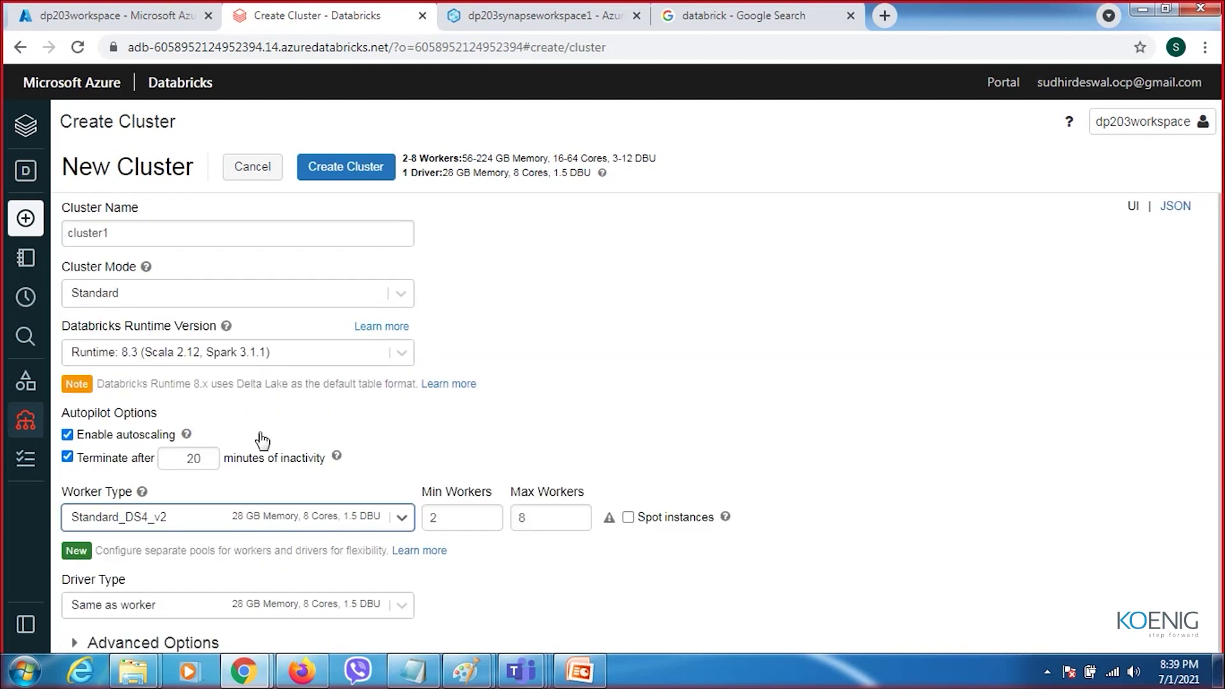
click(402, 520)
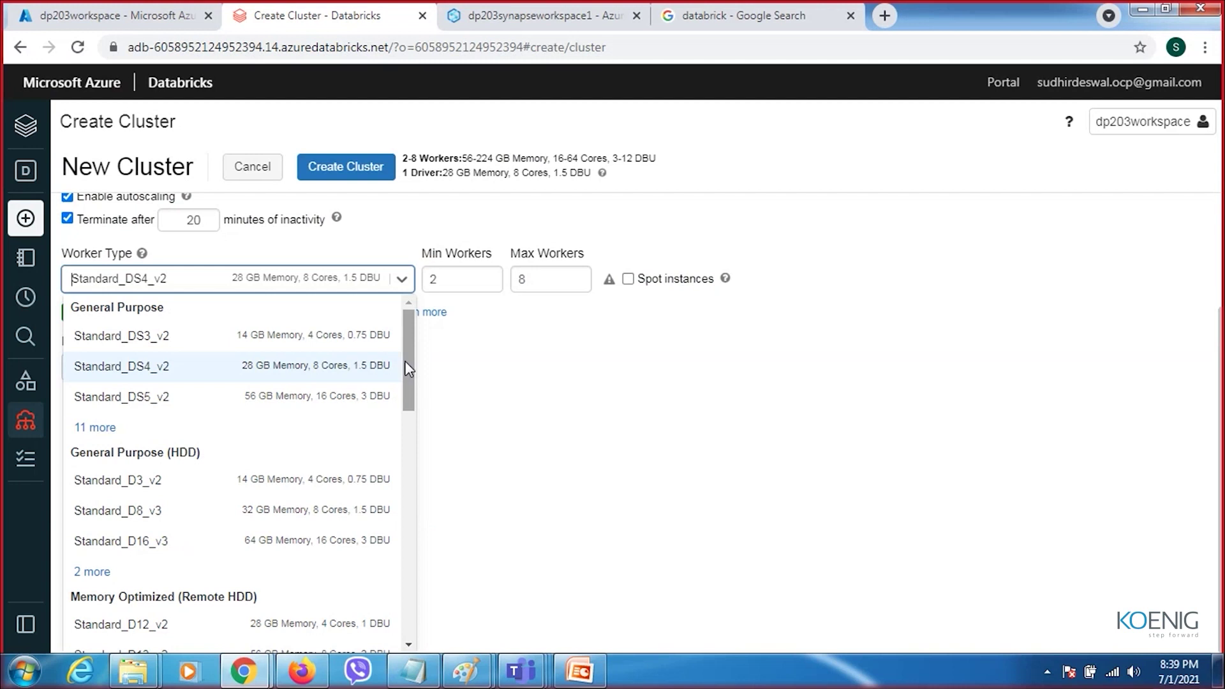
drag(409, 368, 431, 462)
scroll(334, 432, up, 1)
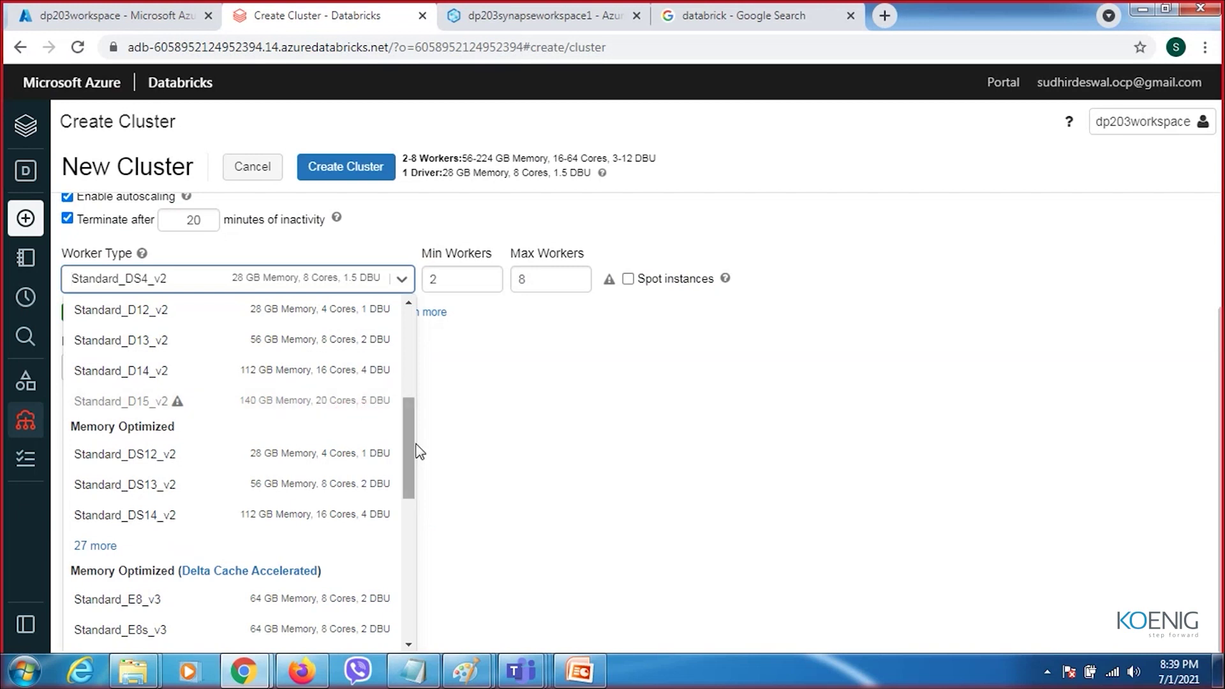
drag(413, 455, 426, 547)
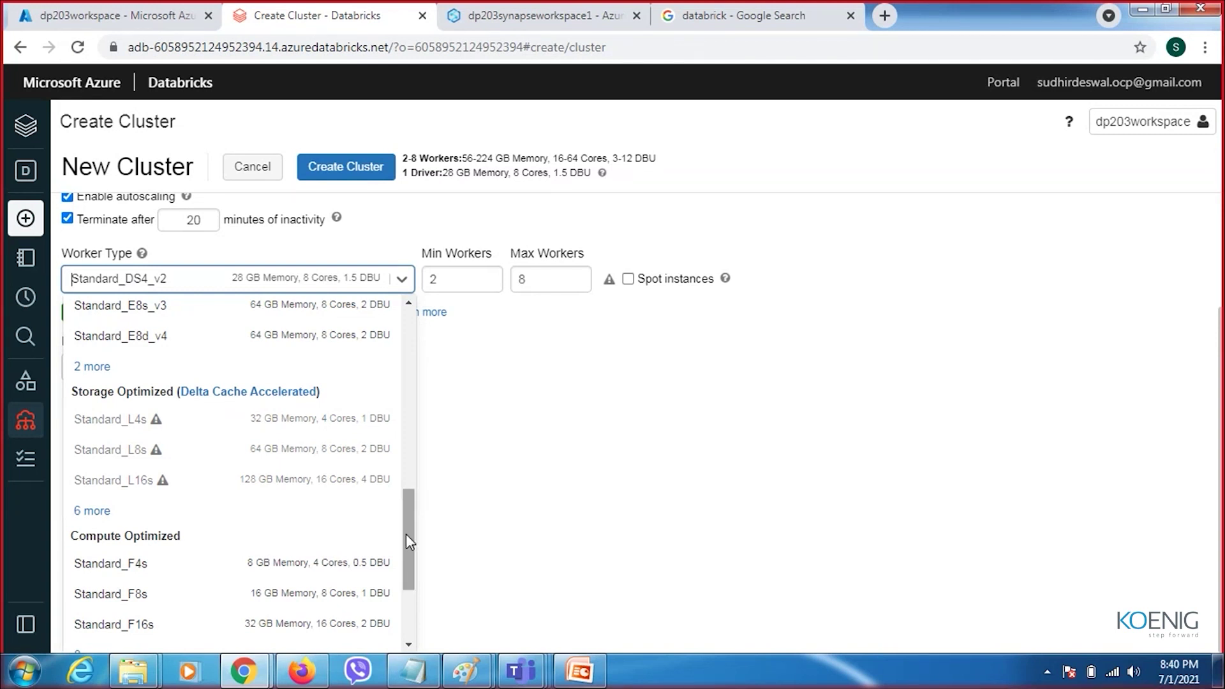
drag(406, 535, 448, 345)
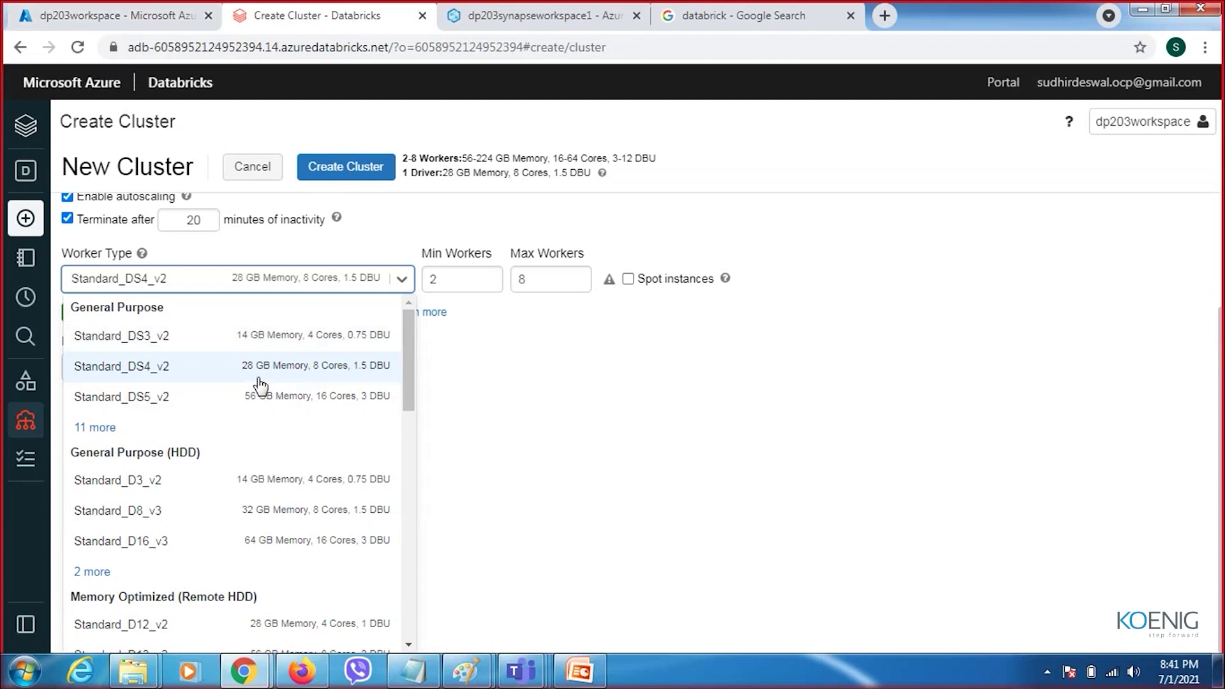
click(261, 344)
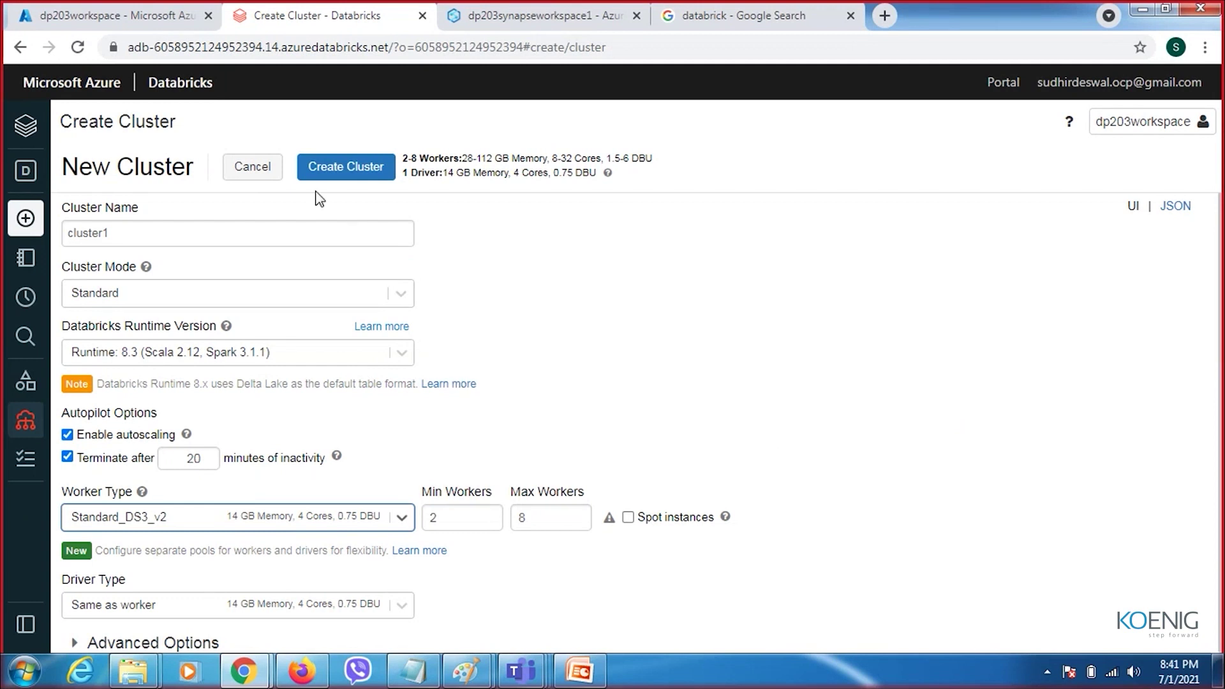
- Create cluster1 and go back to the dp203workspace page in the Azure portal
click(327, 176)
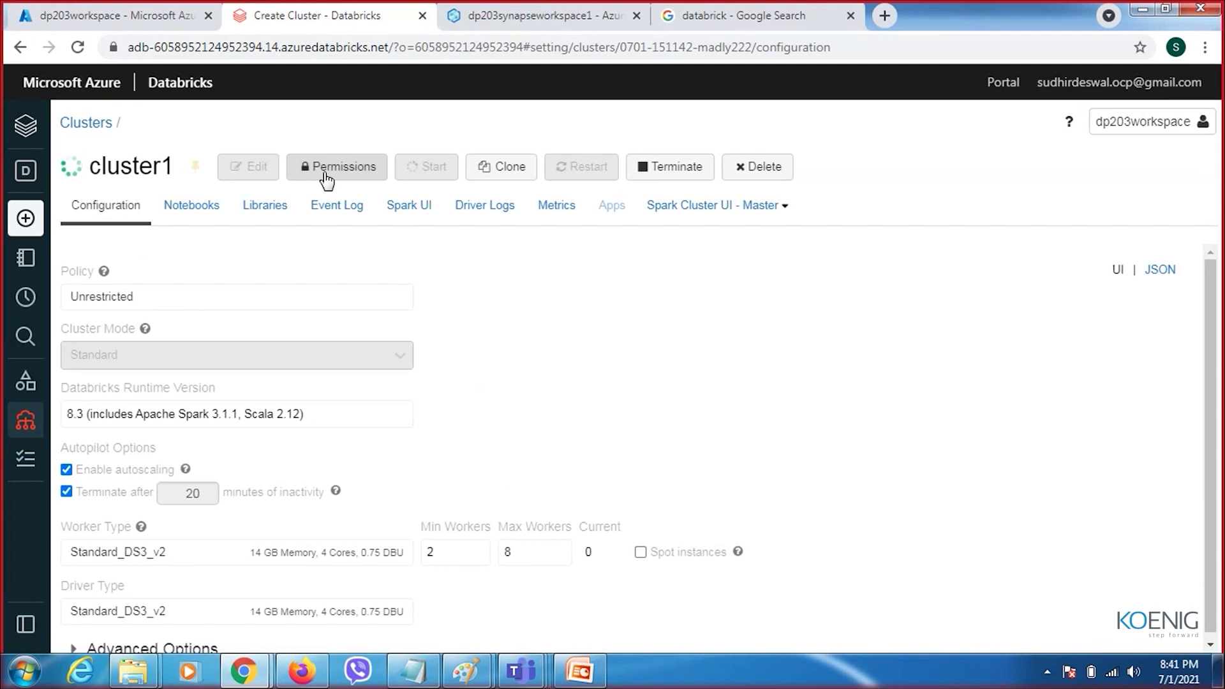
click(135, 14)
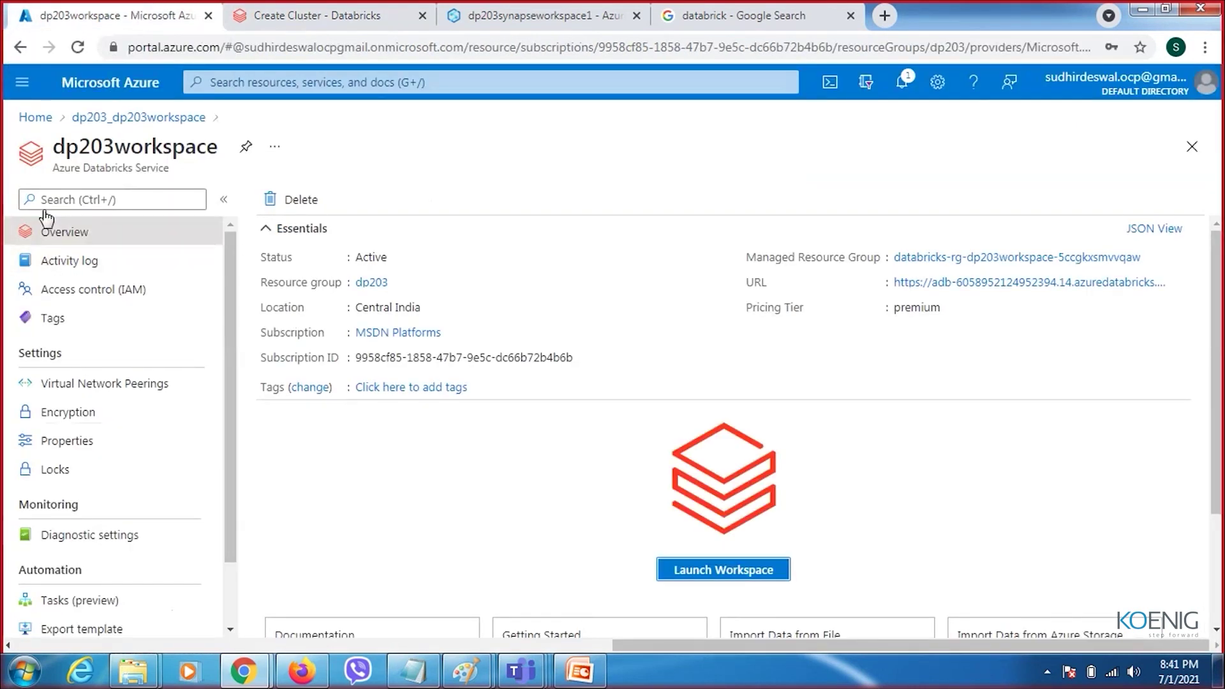
- Open All resources from Azure Home, glancing at cluster1's Databricks tab along the way
click(36, 118)
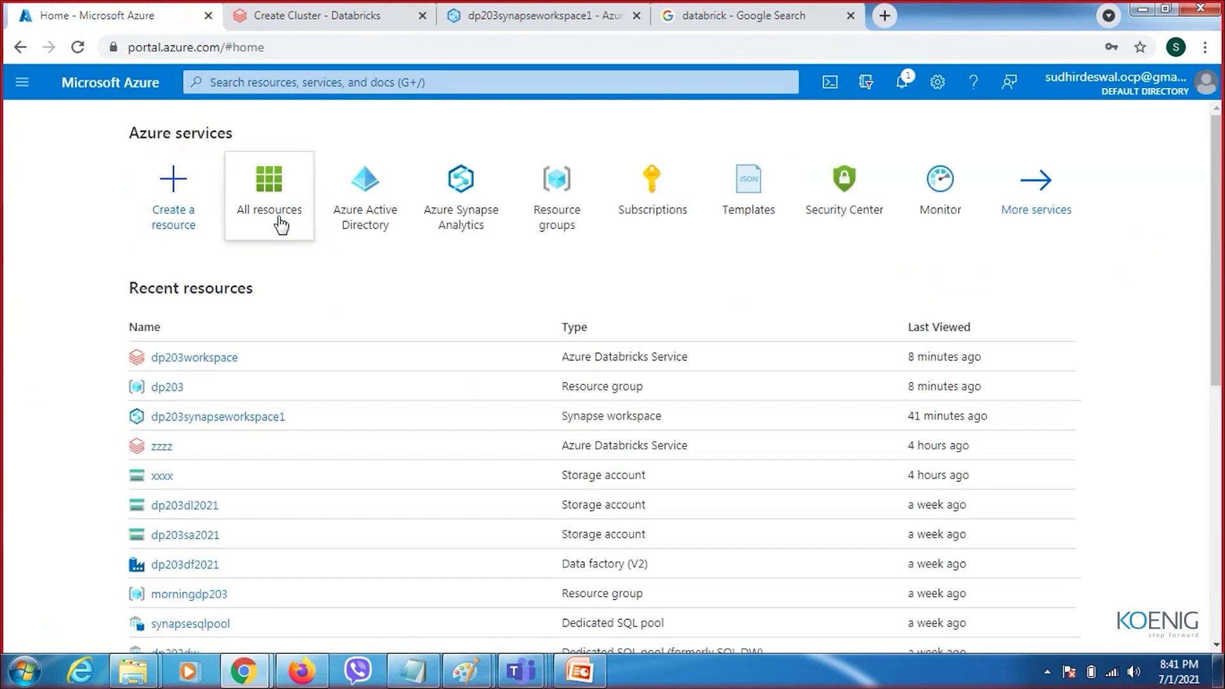
click(279, 220)
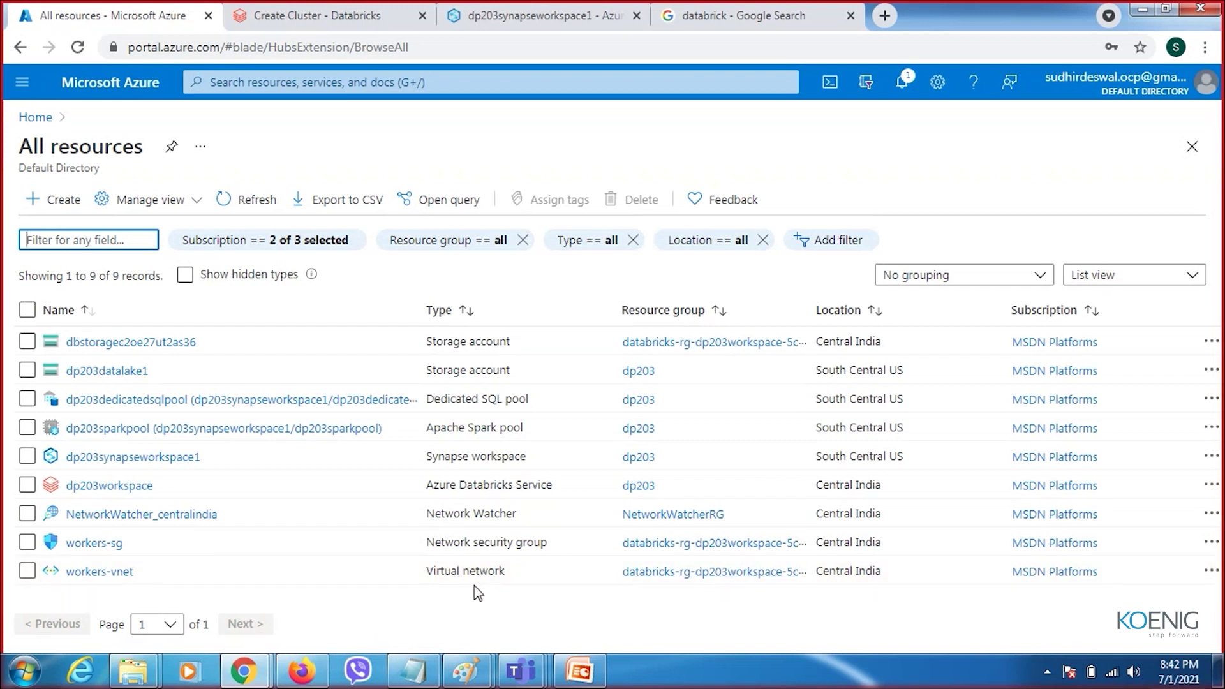
click(300, 23)
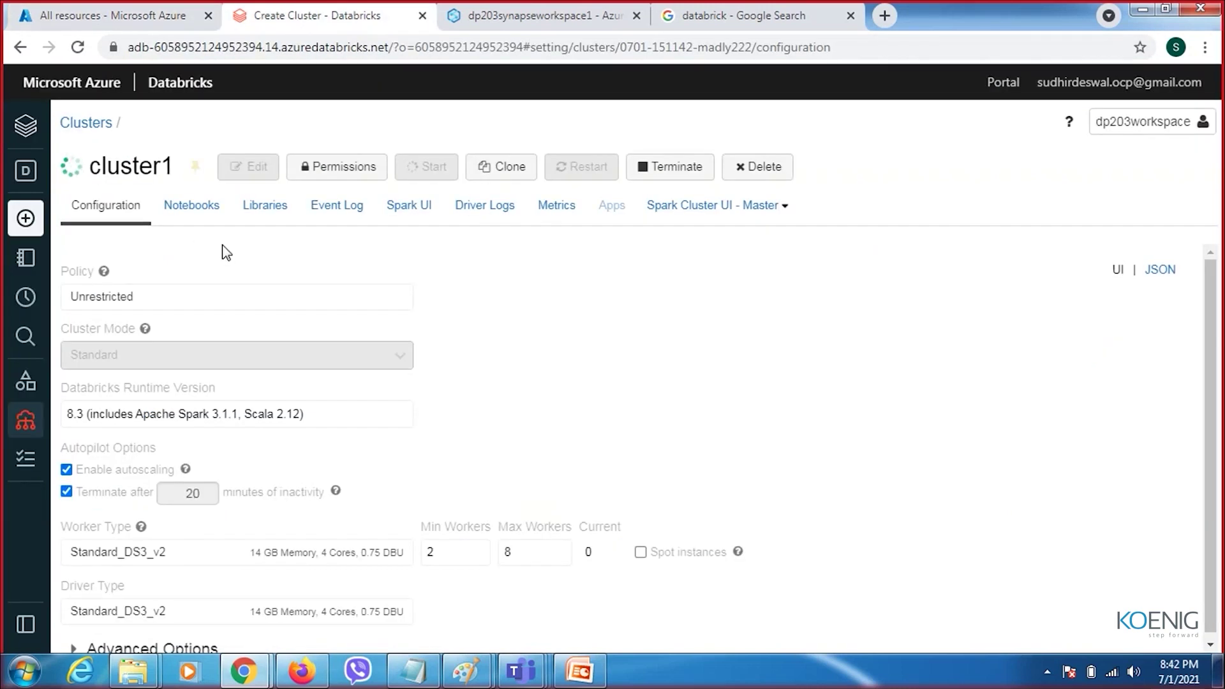
click(112, 19)
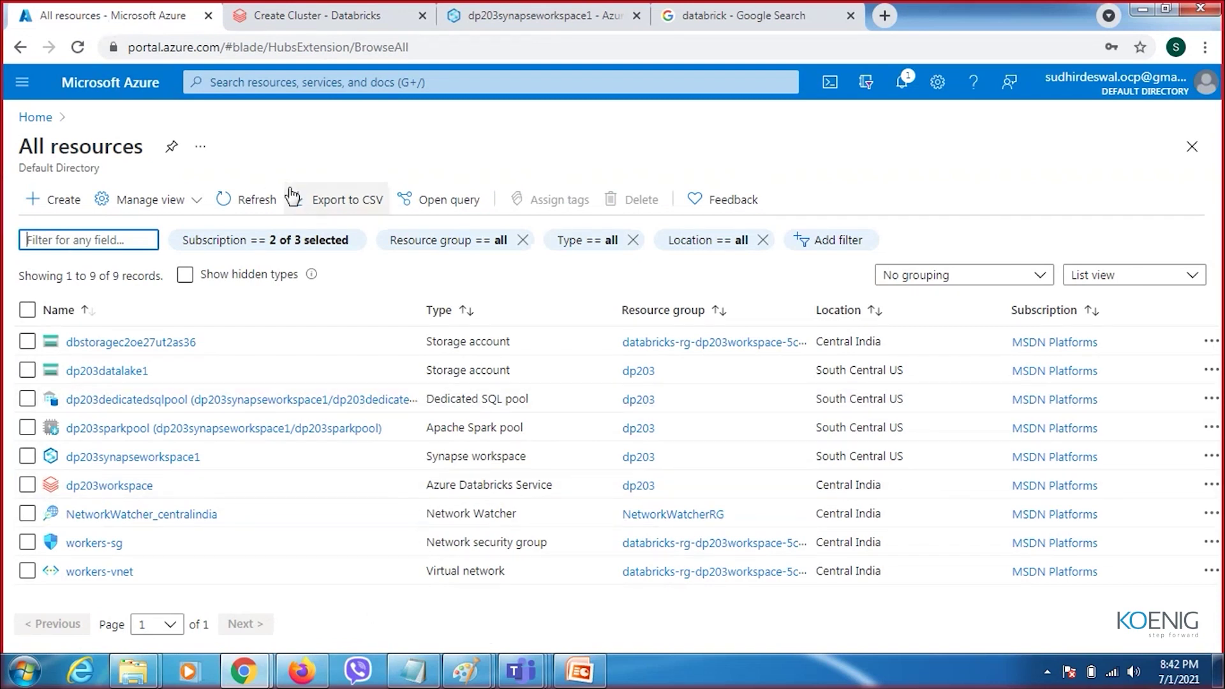
- Refresh All resources to reveal the cluster's new VMs and disks, then check cluster1's status
click(255, 203)
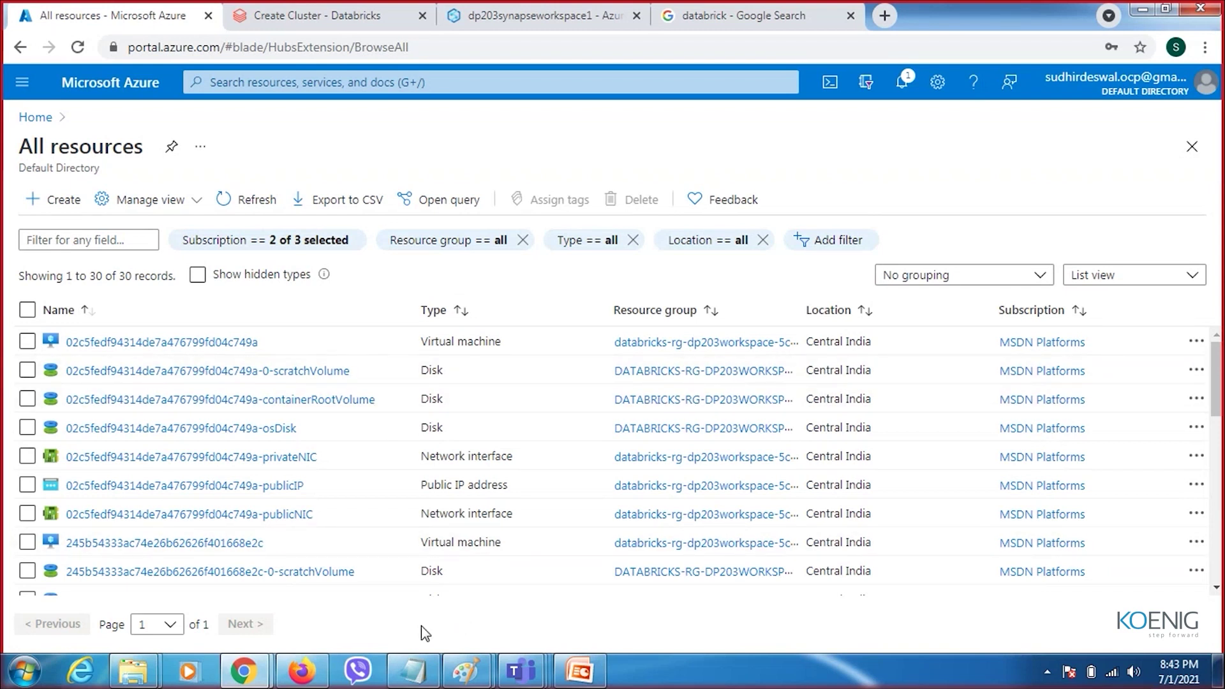
click(360, 20)
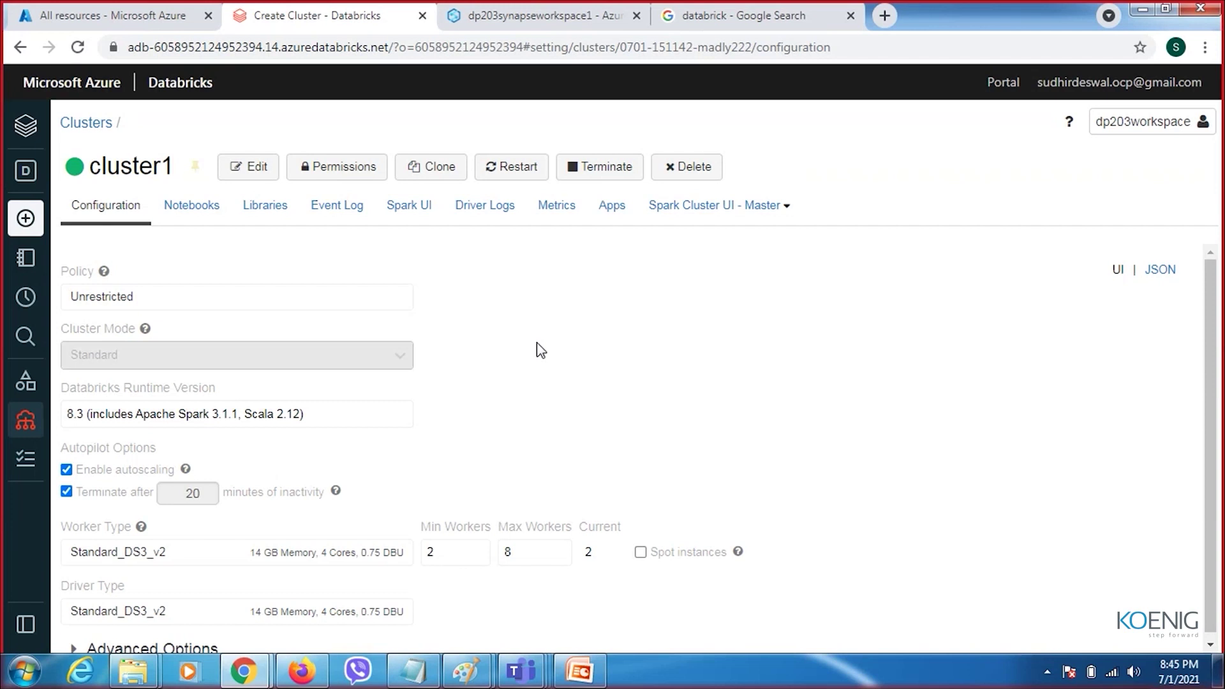
- Start a new notebook from the Workspace folder menu and name it notebook1
mouse_move(25, 256)
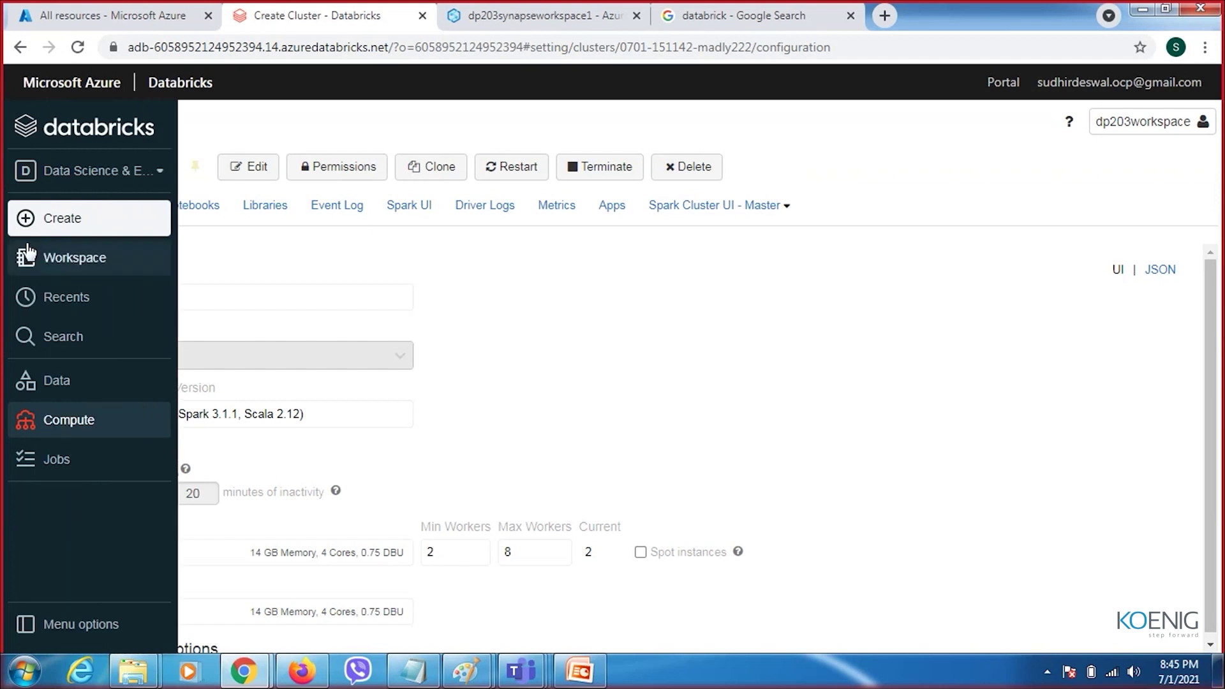
click(85, 268)
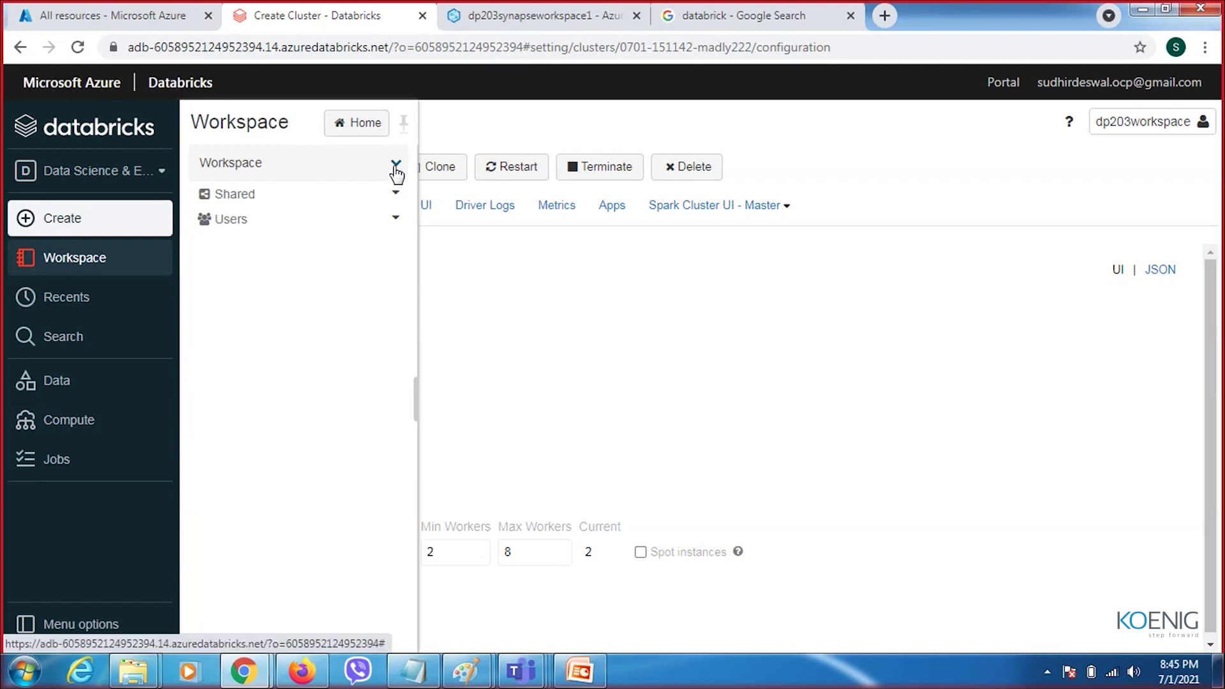
click(395, 167)
mouse_move(434, 194)
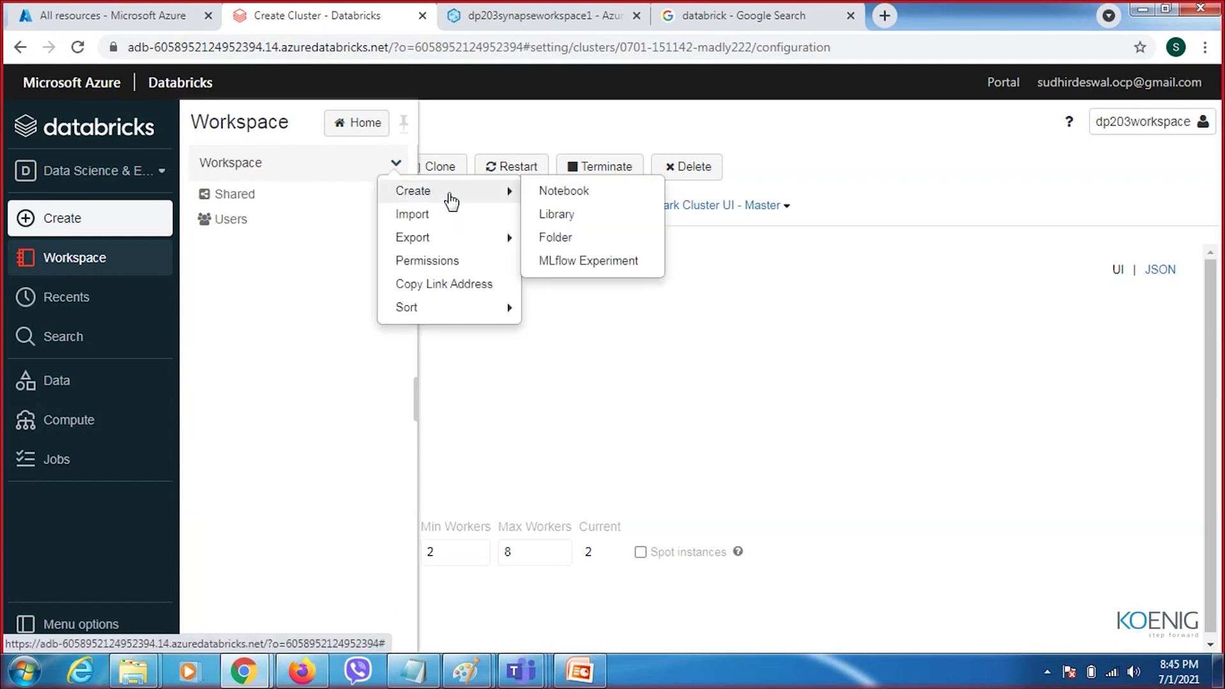
click(565, 196)
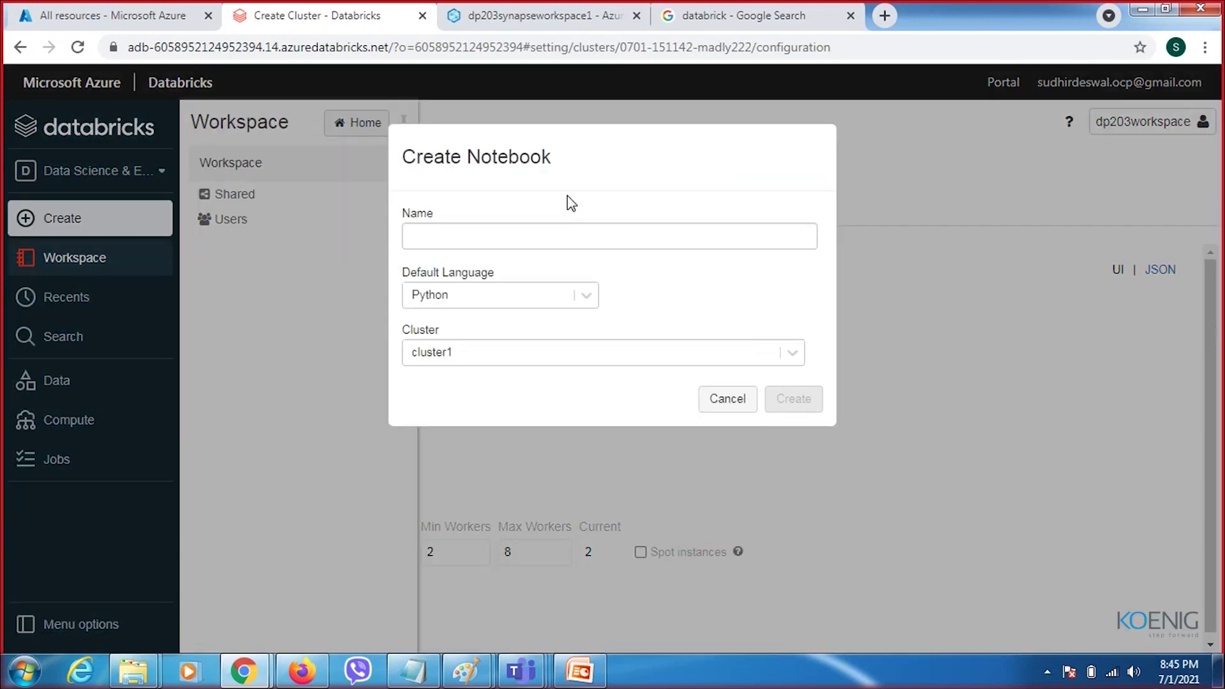
click(489, 237)
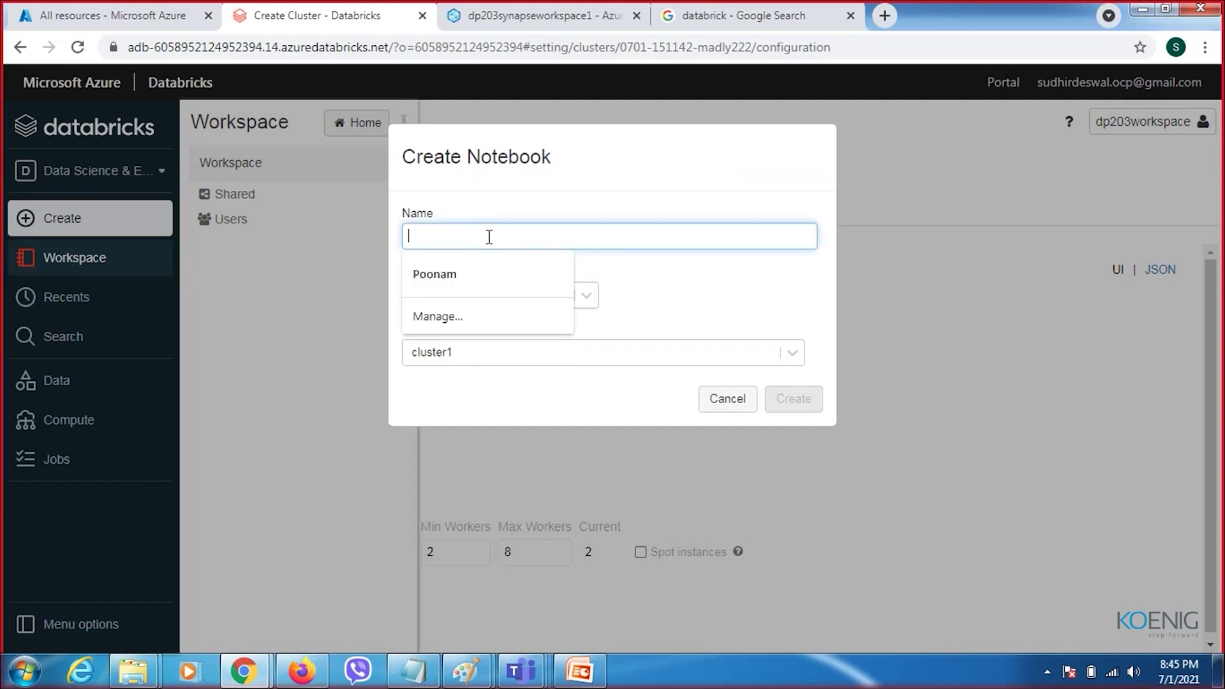
text(notebook1)
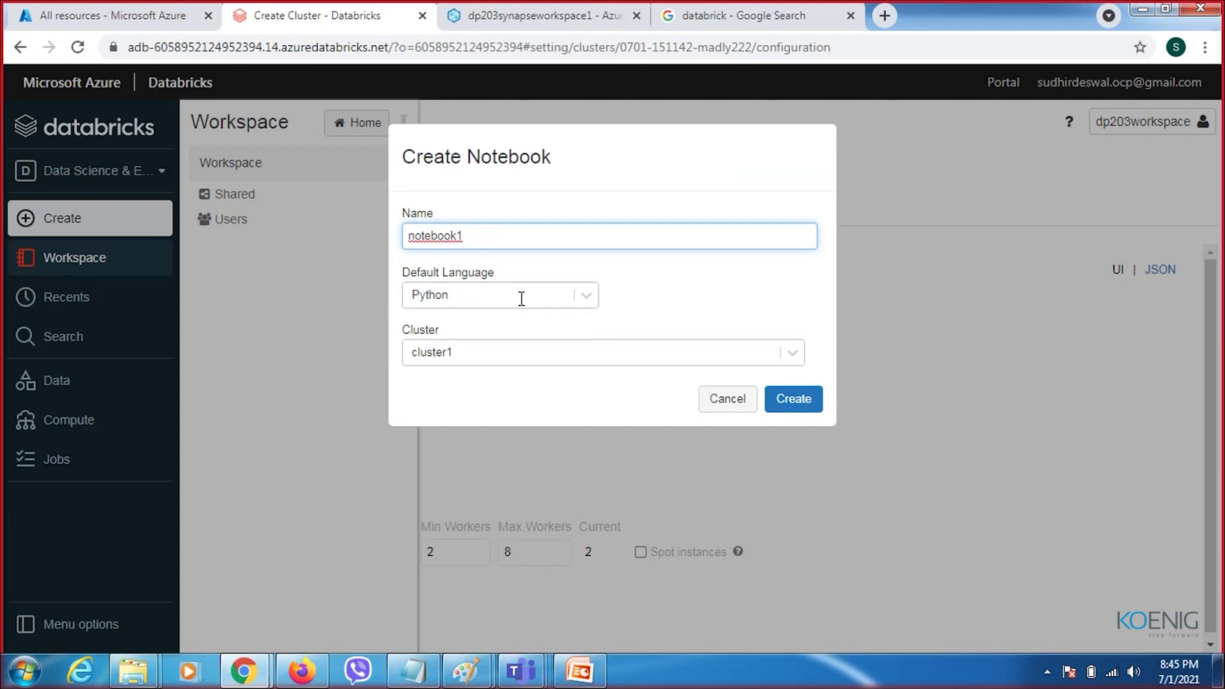
- Create notebook1 in Scala on cluster1, then present the 'What is Azure Databricks' slide
click(584, 298)
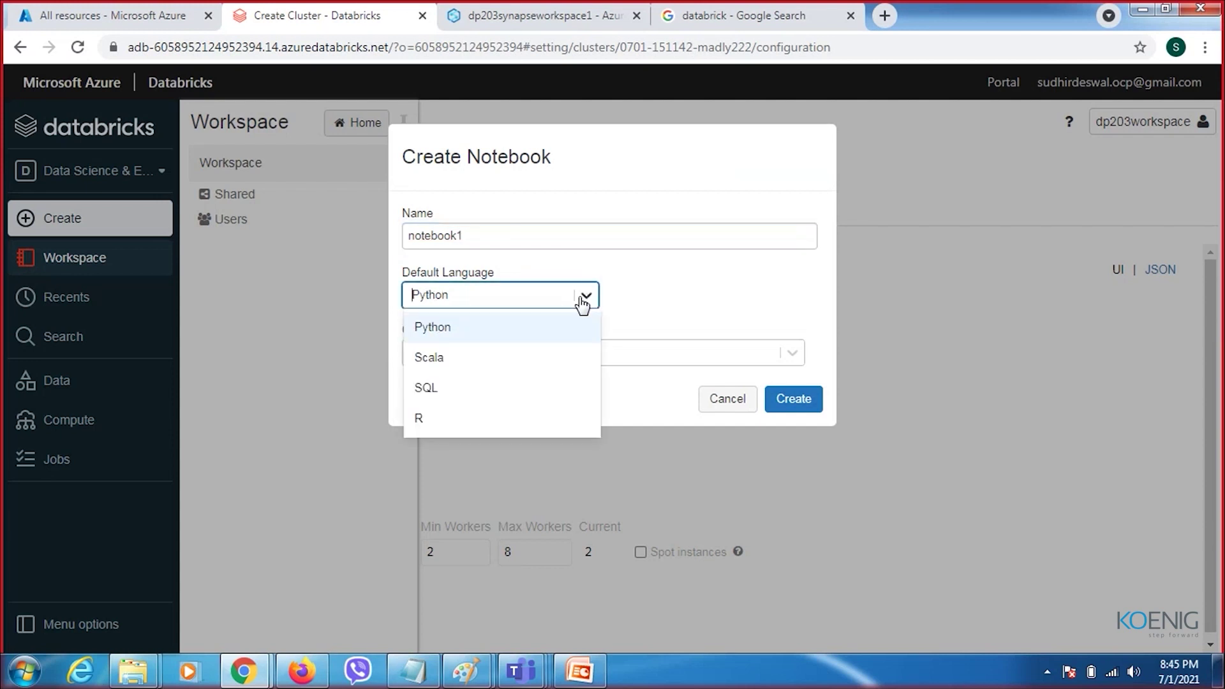
click(448, 360)
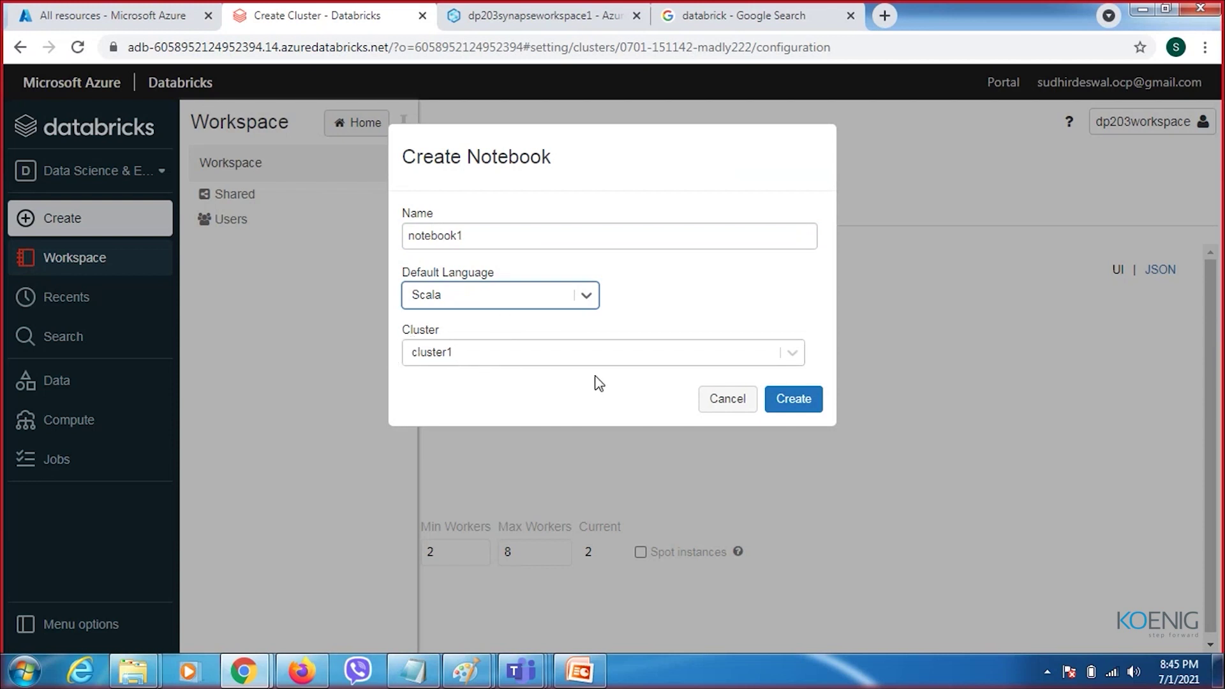
click(802, 414)
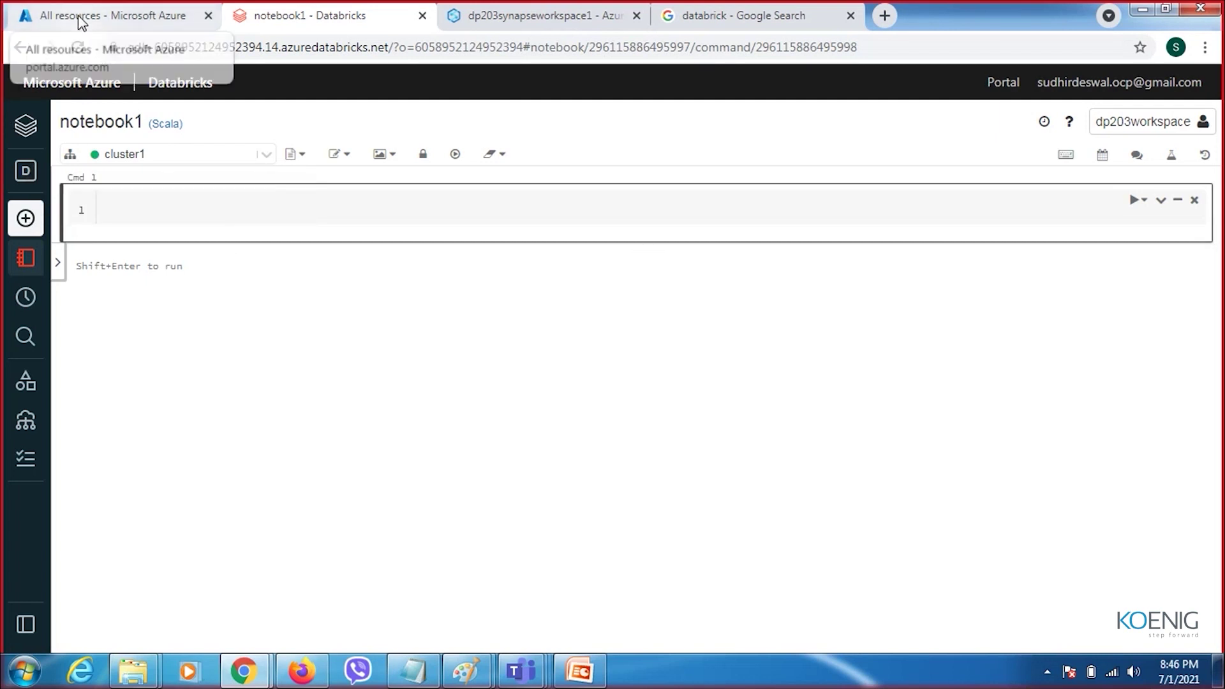
click(580, 676)
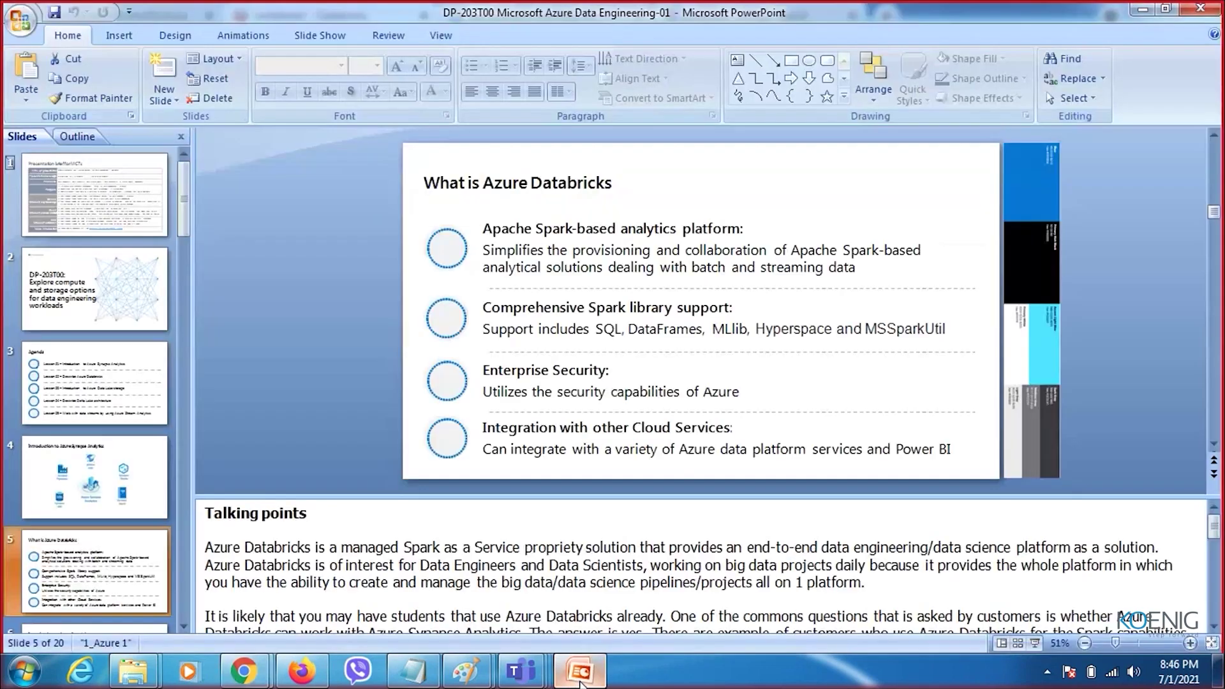
click(1034, 643)
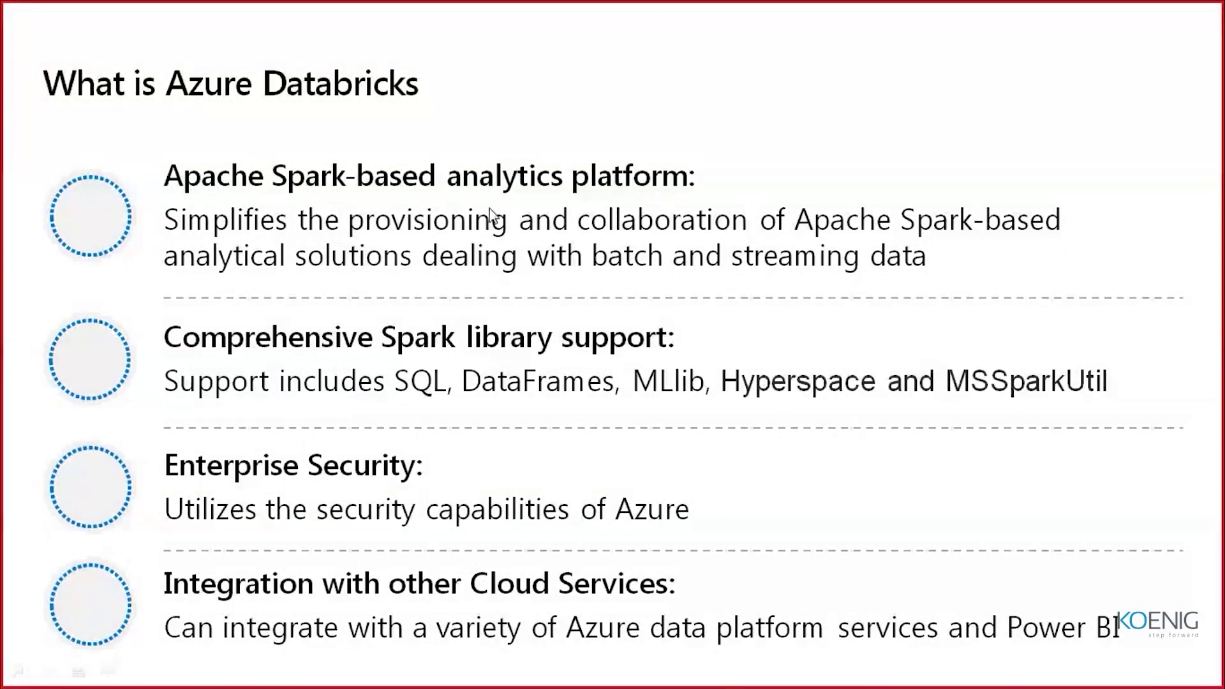
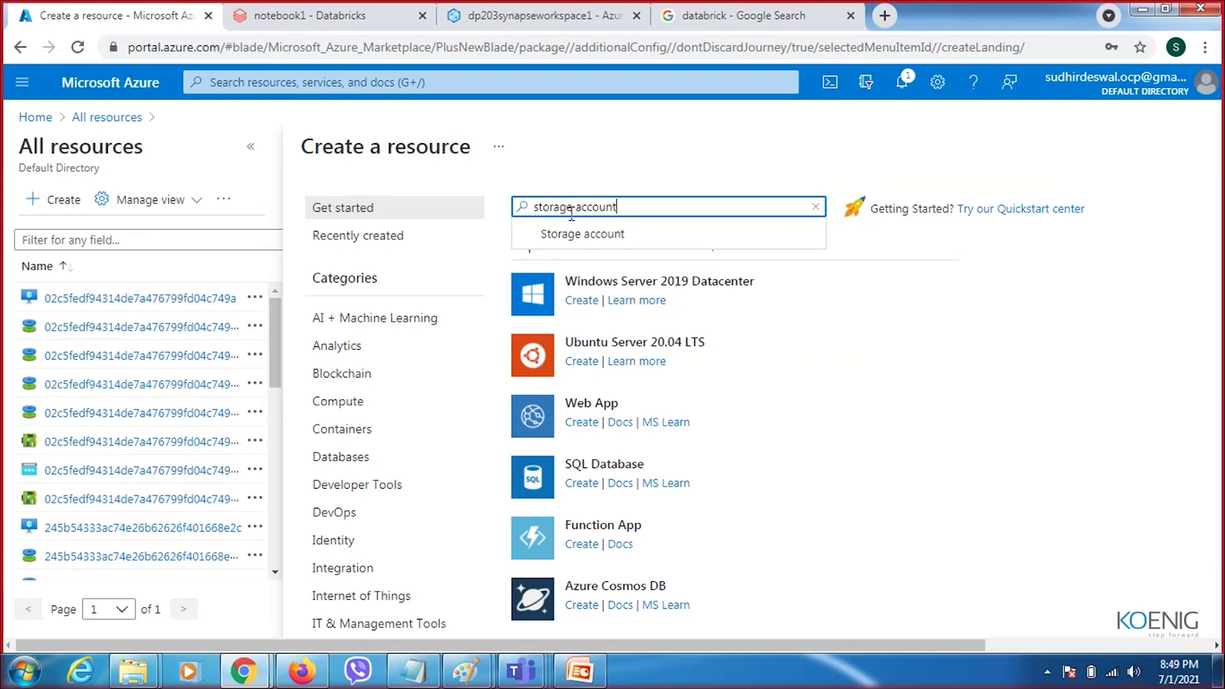
- From the Storage account search result, start the Create a storage account form
click(555, 234)
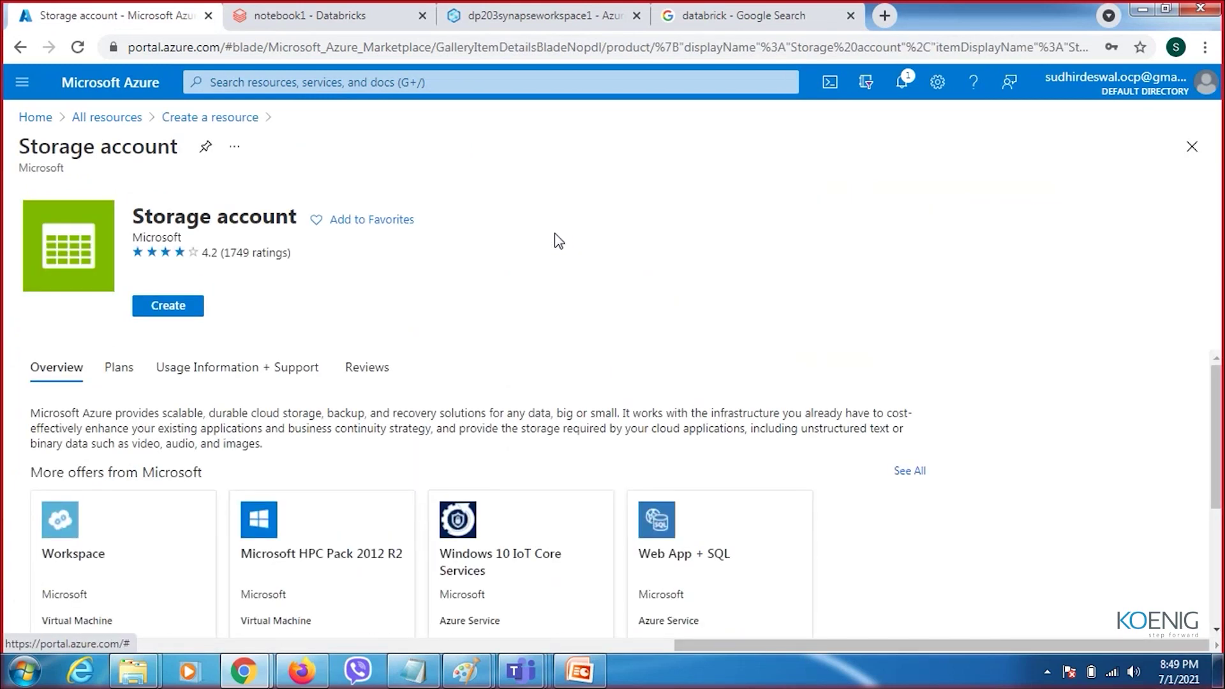
click(158, 310)
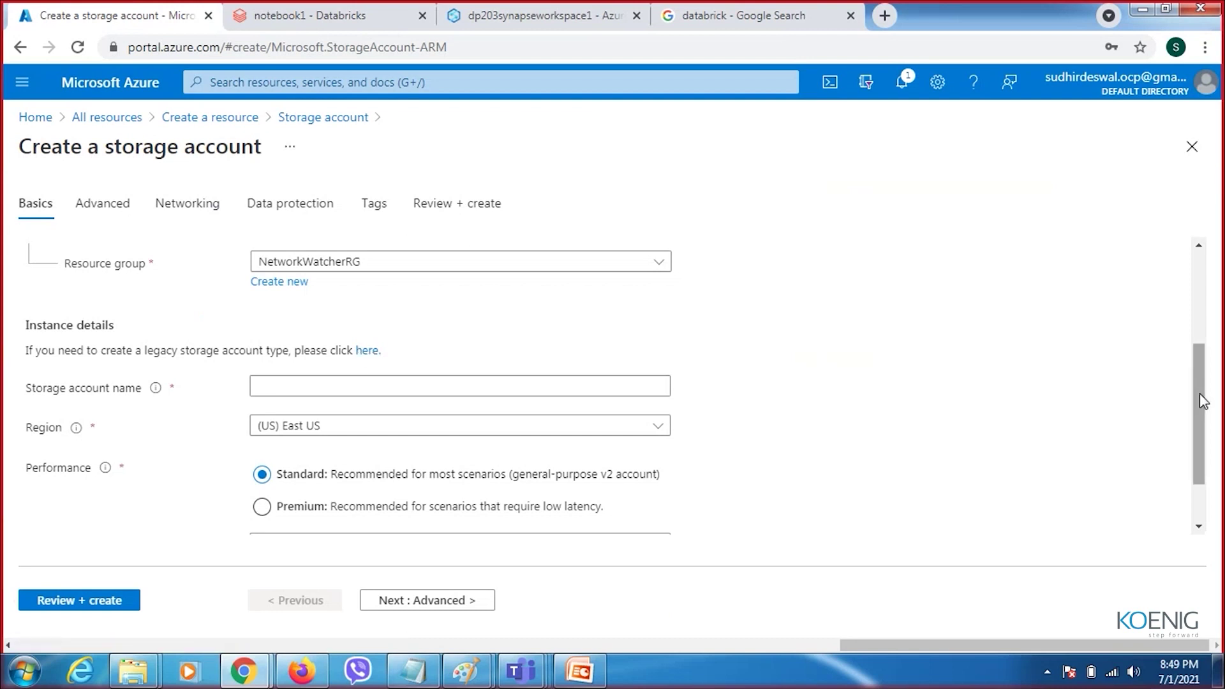
- On Basics, choose resource group dp203, name it dp203normalstorage, and pick (US) North Central US
drag(1200, 393, 1200, 300)
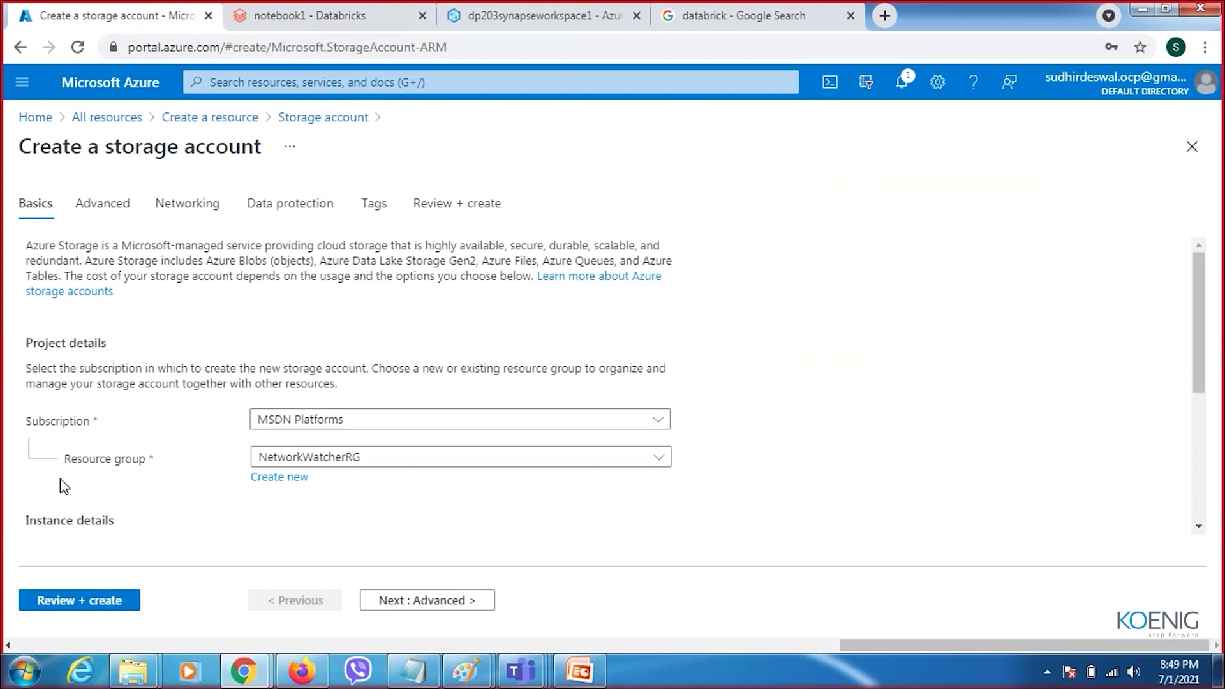
click(329, 465)
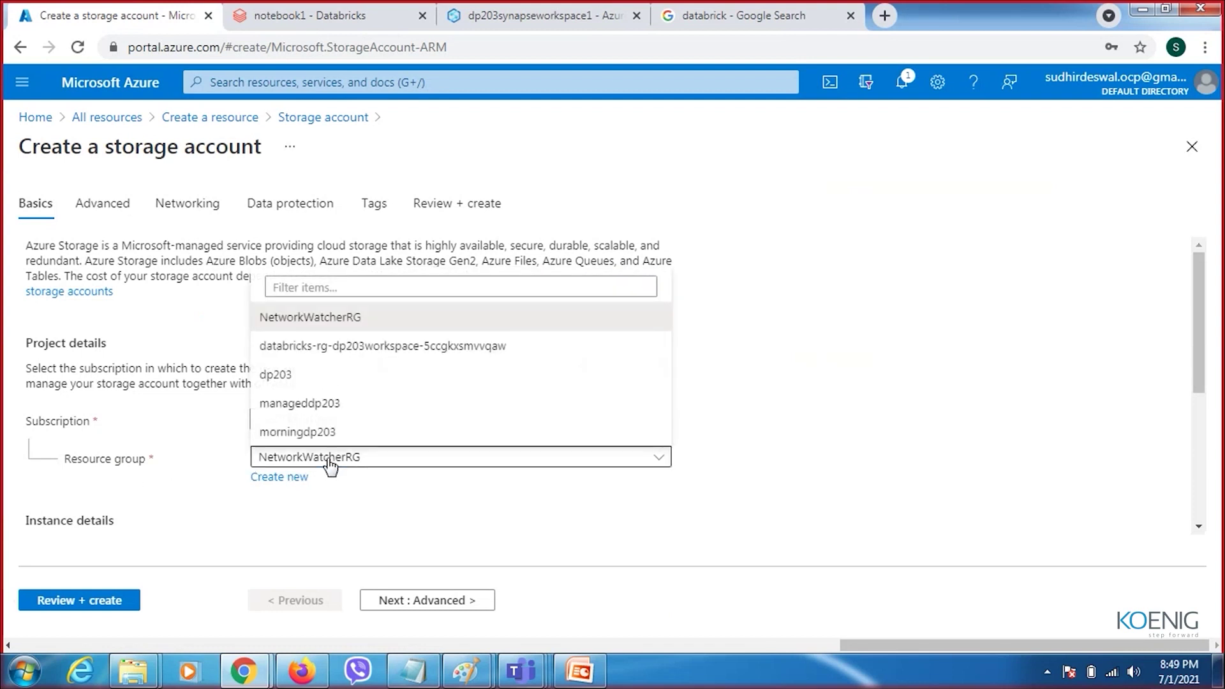
click(279, 382)
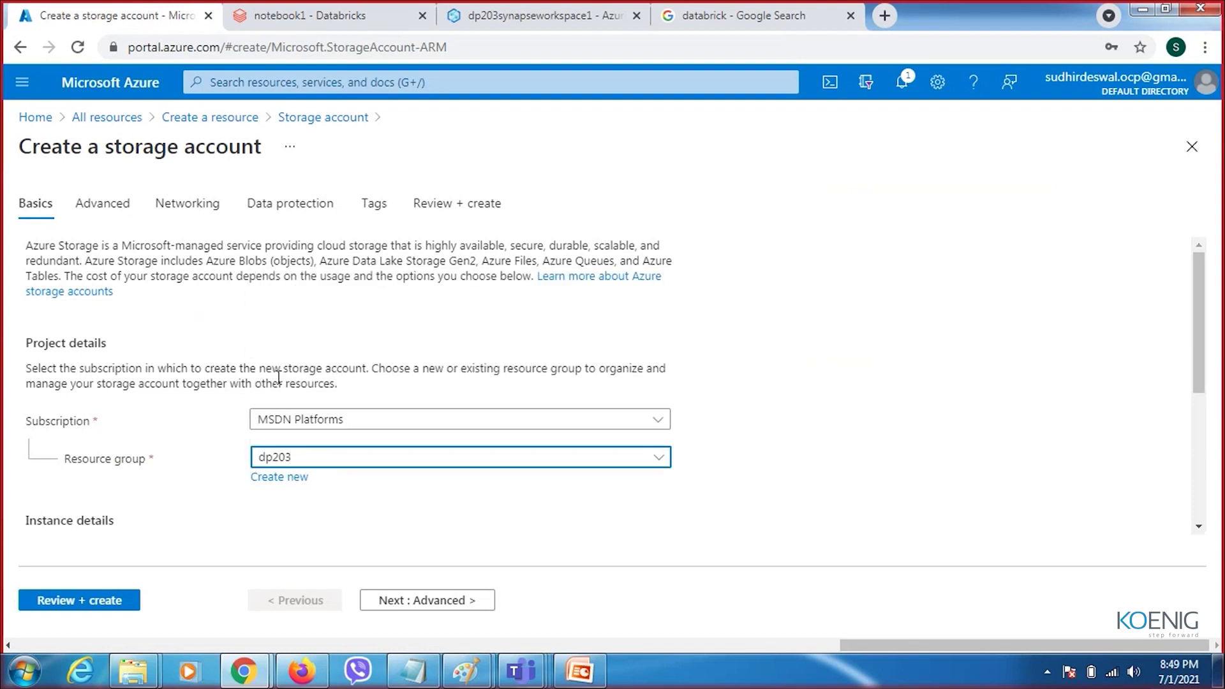
drag(1196, 331, 1208, 402)
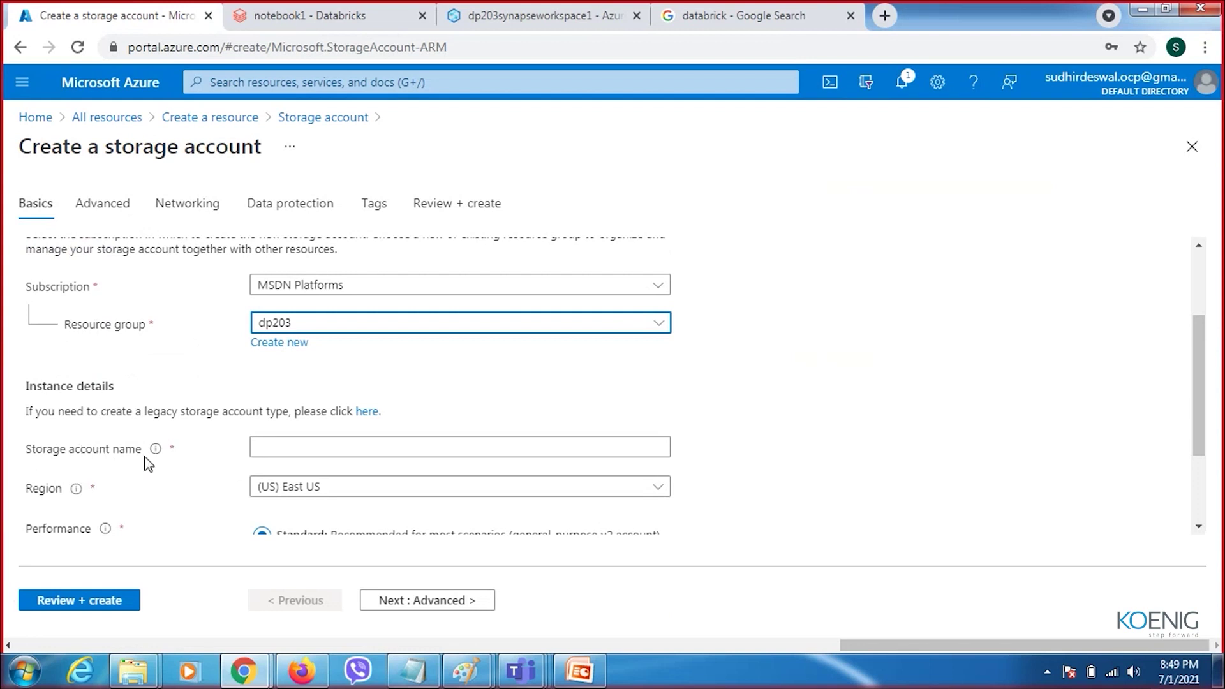
click(296, 448)
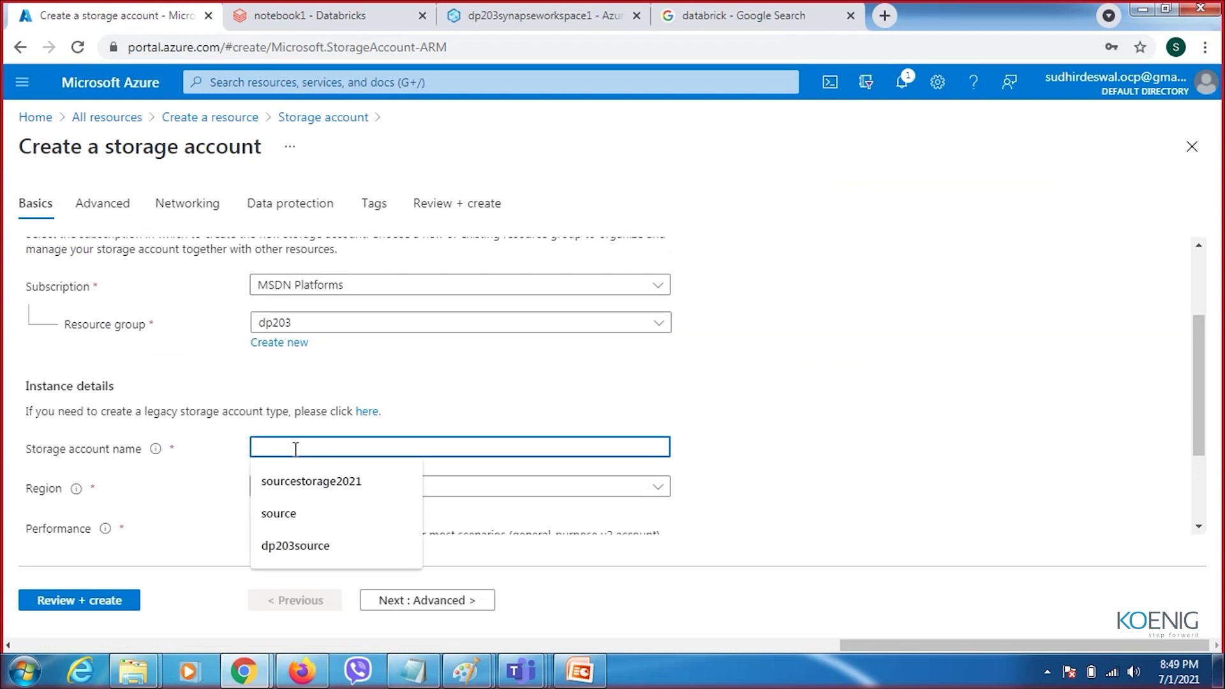
text(dp203)
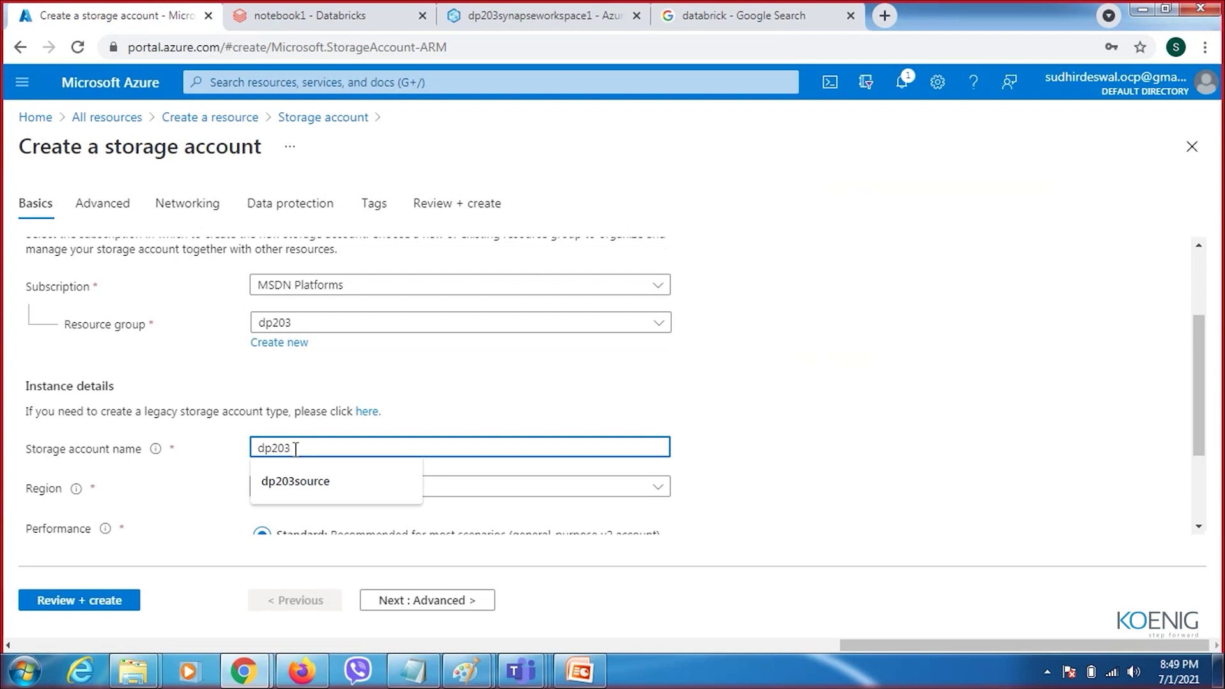
text(normalstorage)
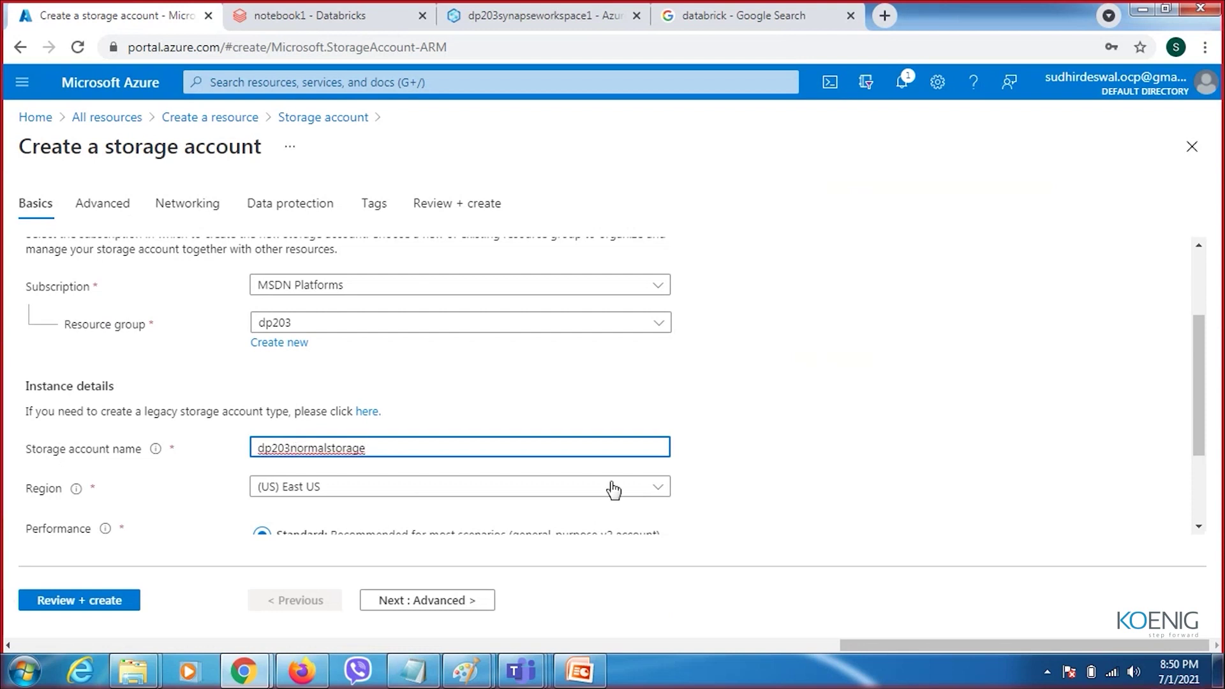
click(406, 498)
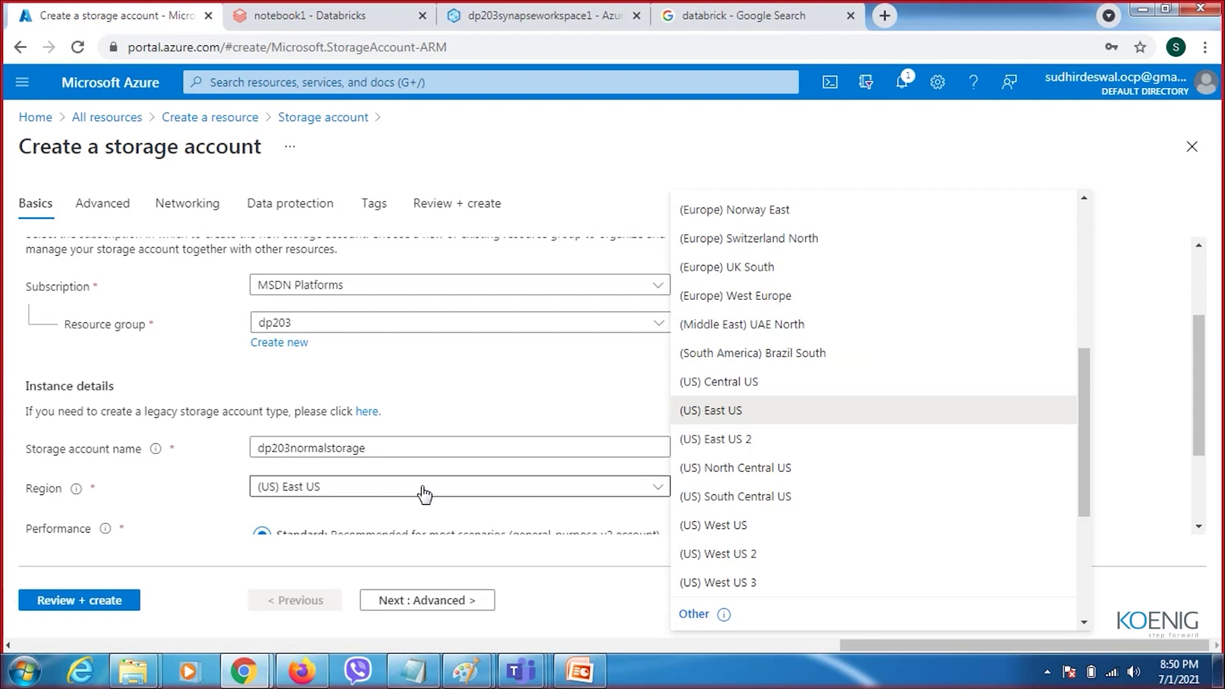
click(772, 473)
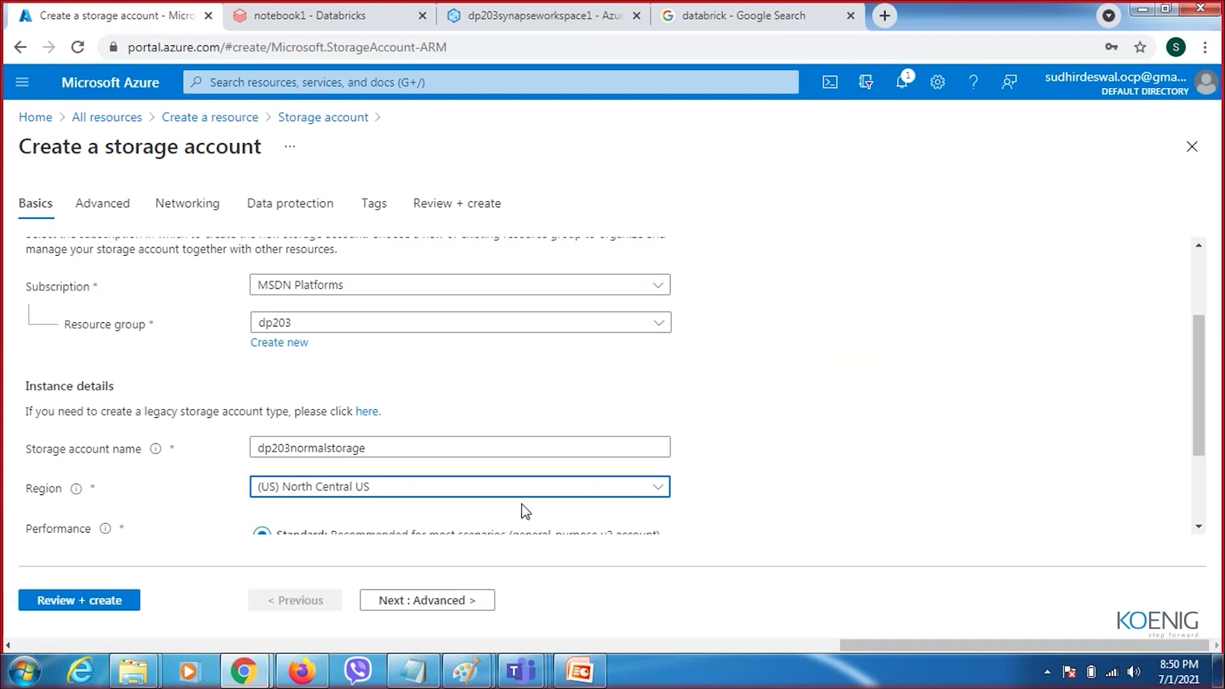
drag(1199, 372, 1206, 498)
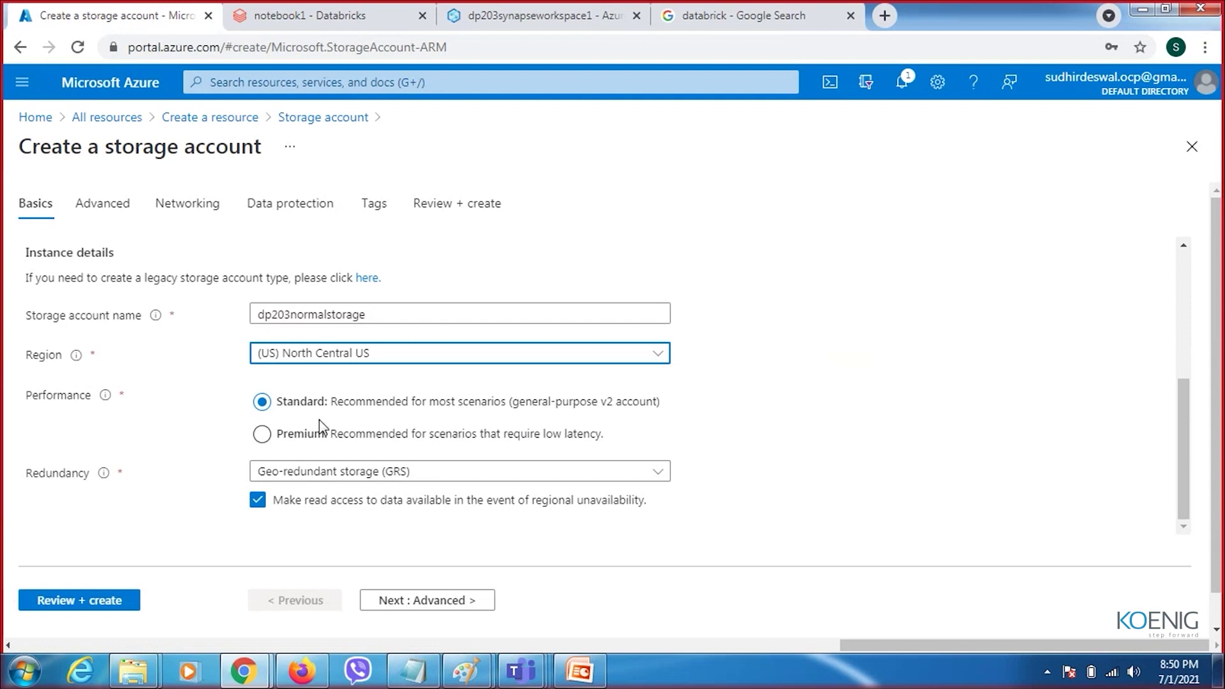
- Preview Premium performance, then return to Standard so redundancy shows LRS
click(262, 436)
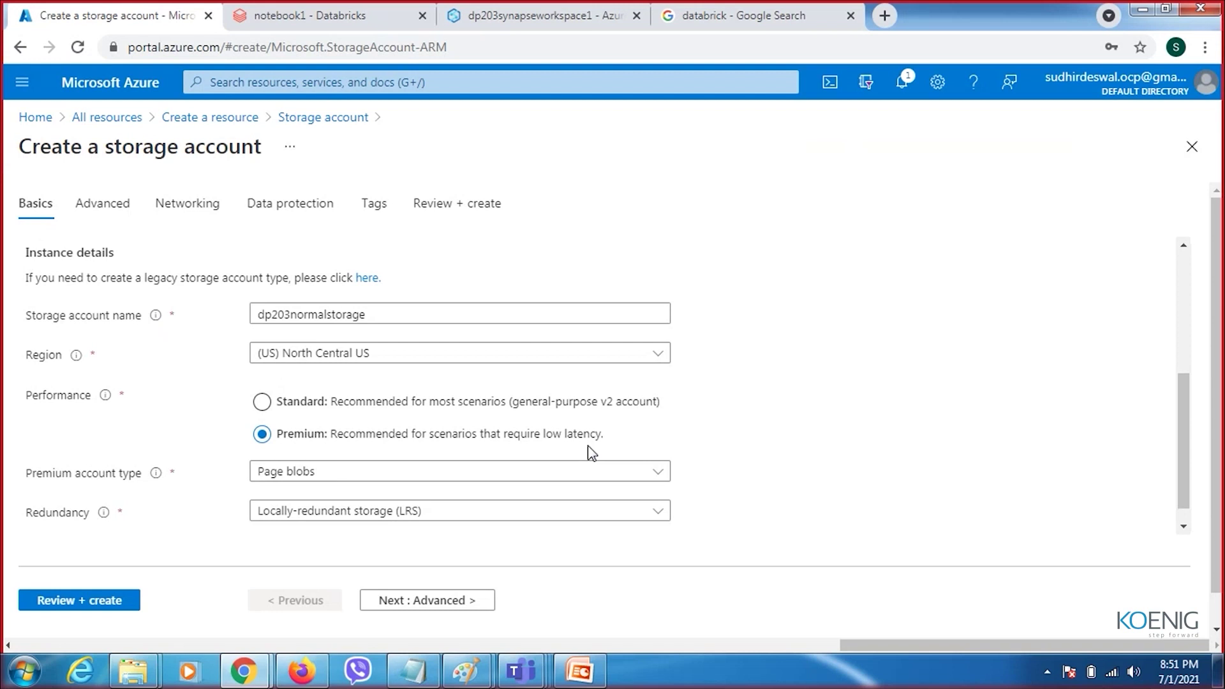
click(261, 403)
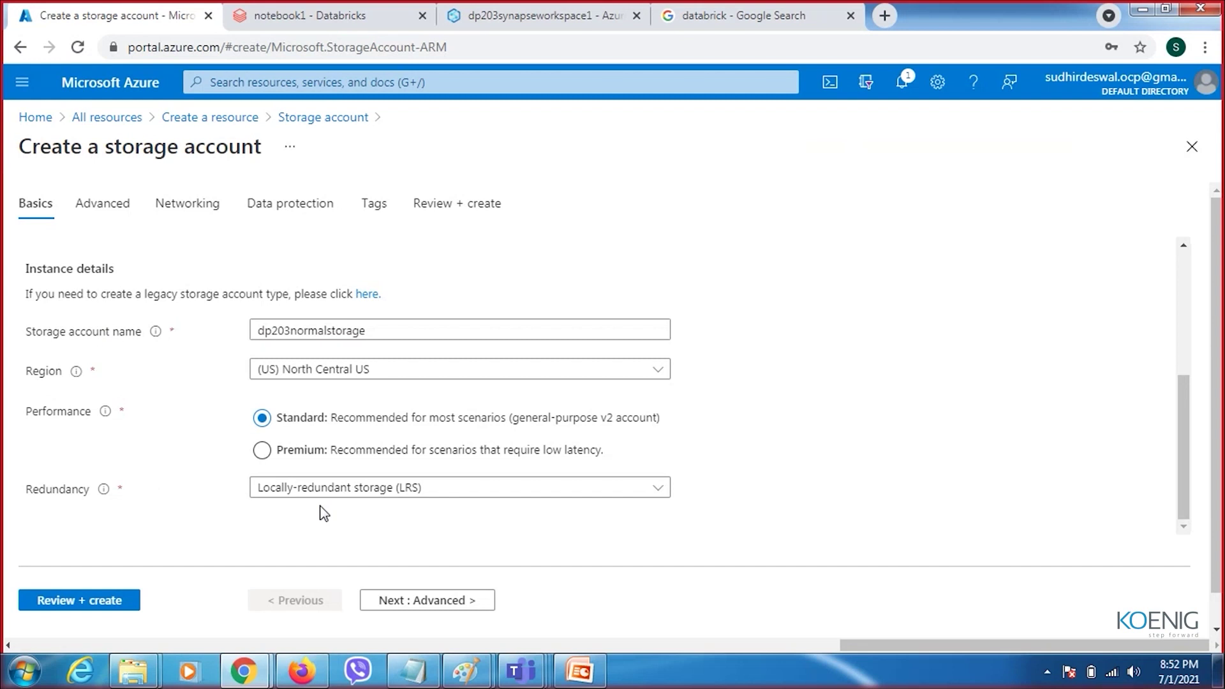
- On the Advanced tab, keep the minimum TLS version at Version 1.2
click(108, 213)
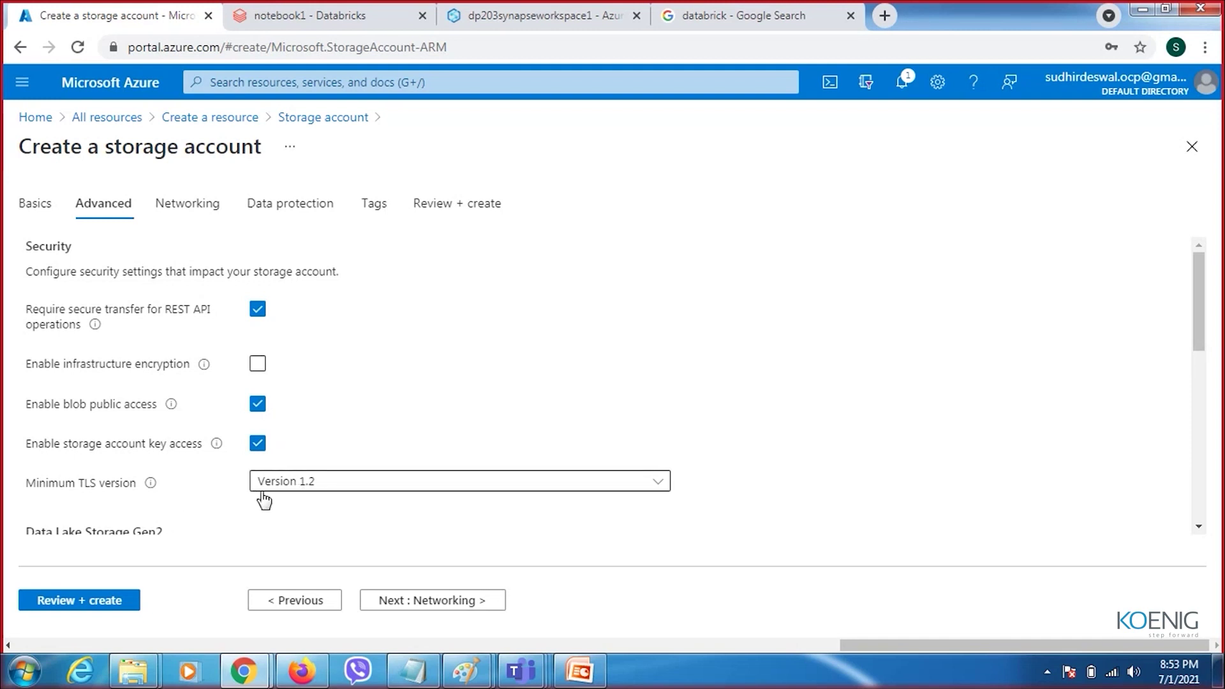
click(664, 489)
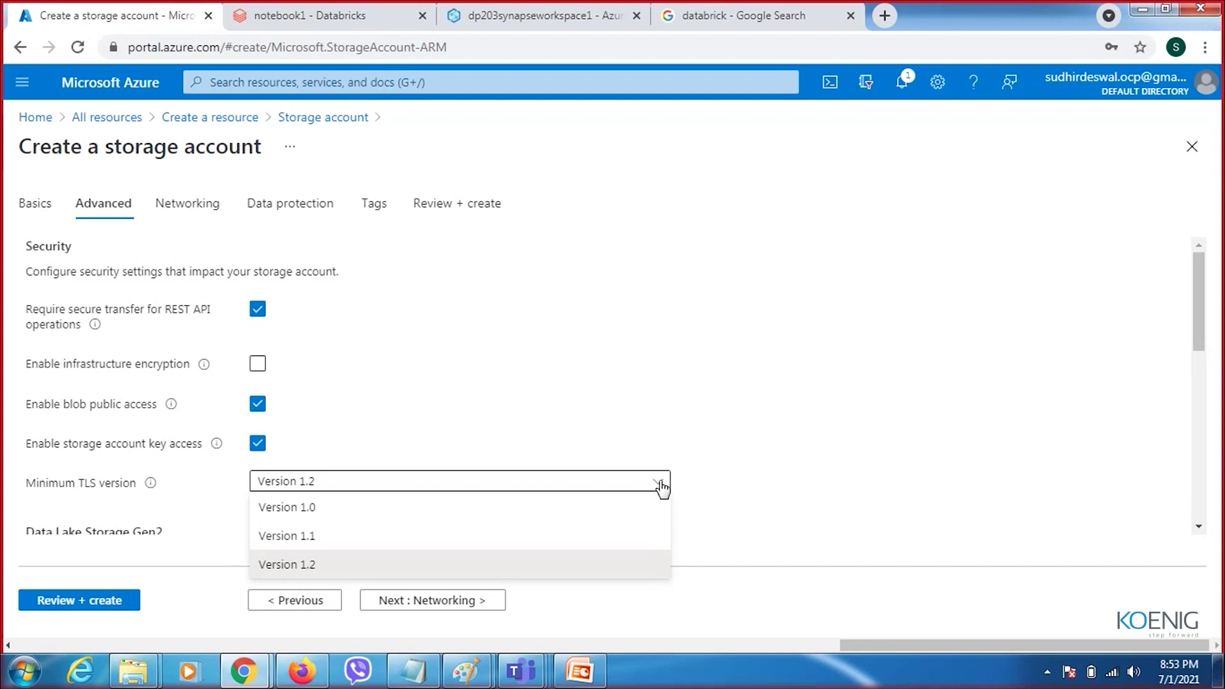
click(664, 489)
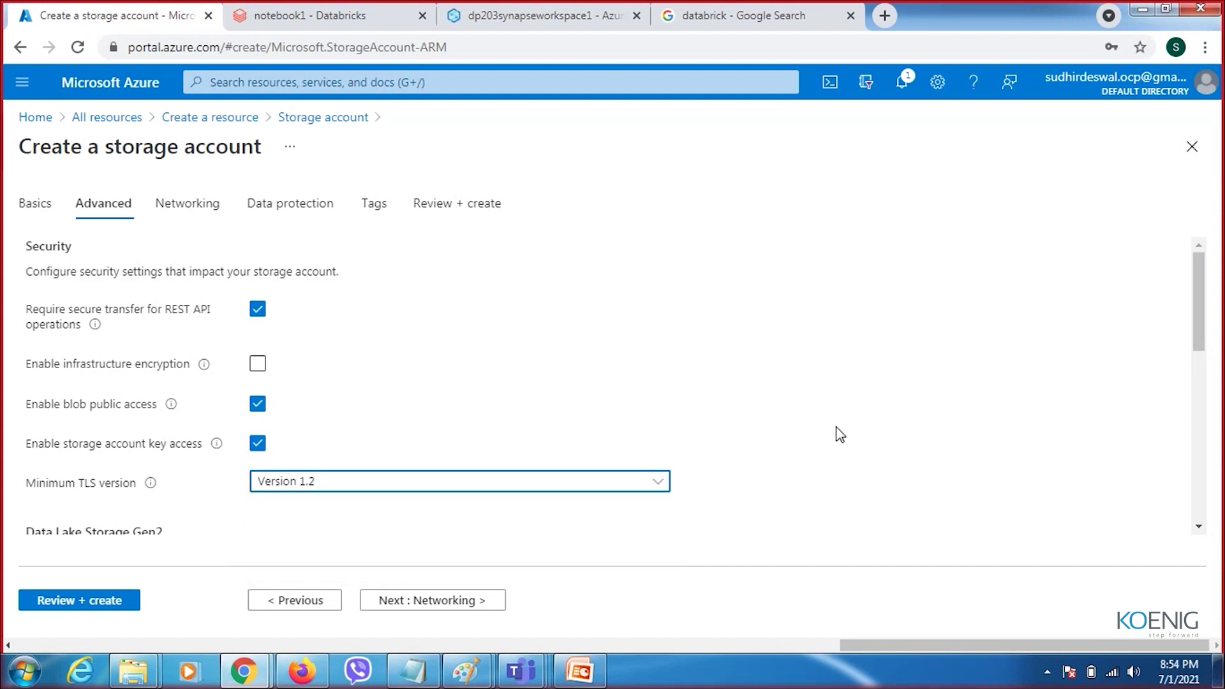
- Leave the Advanced options with Hot access tier and move on to Networking
drag(1197, 313, 1203, 387)
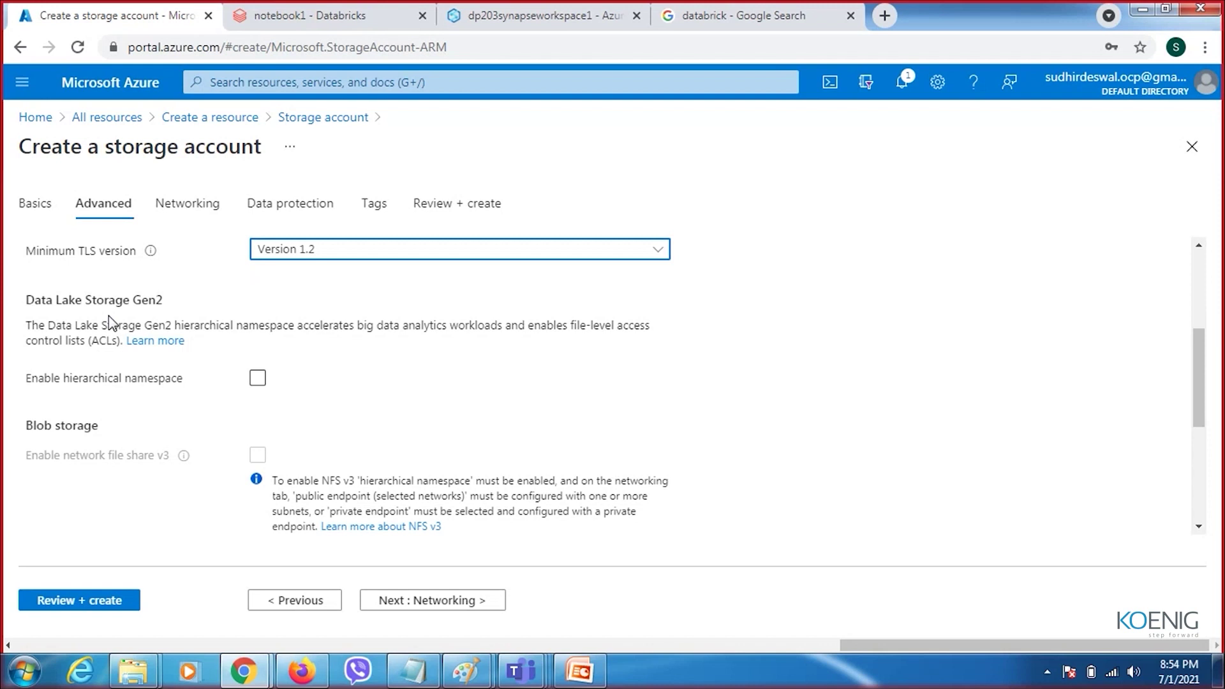
click(265, 385)
click(249, 399)
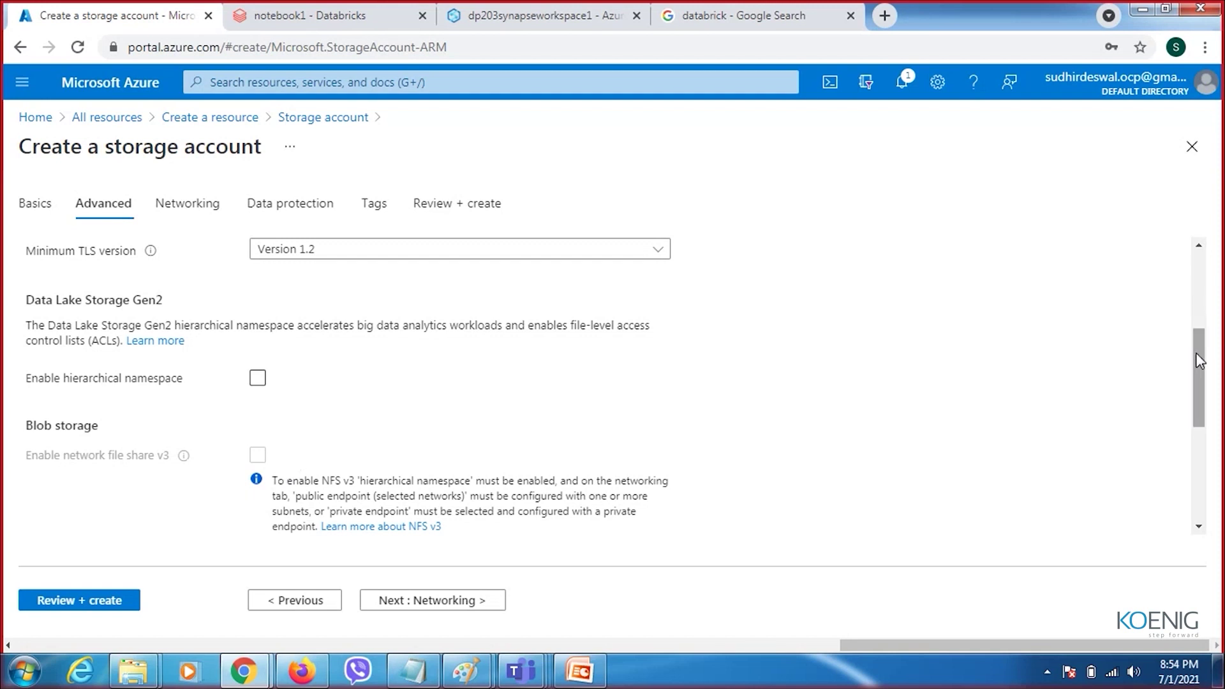
drag(1196, 354, 1199, 421)
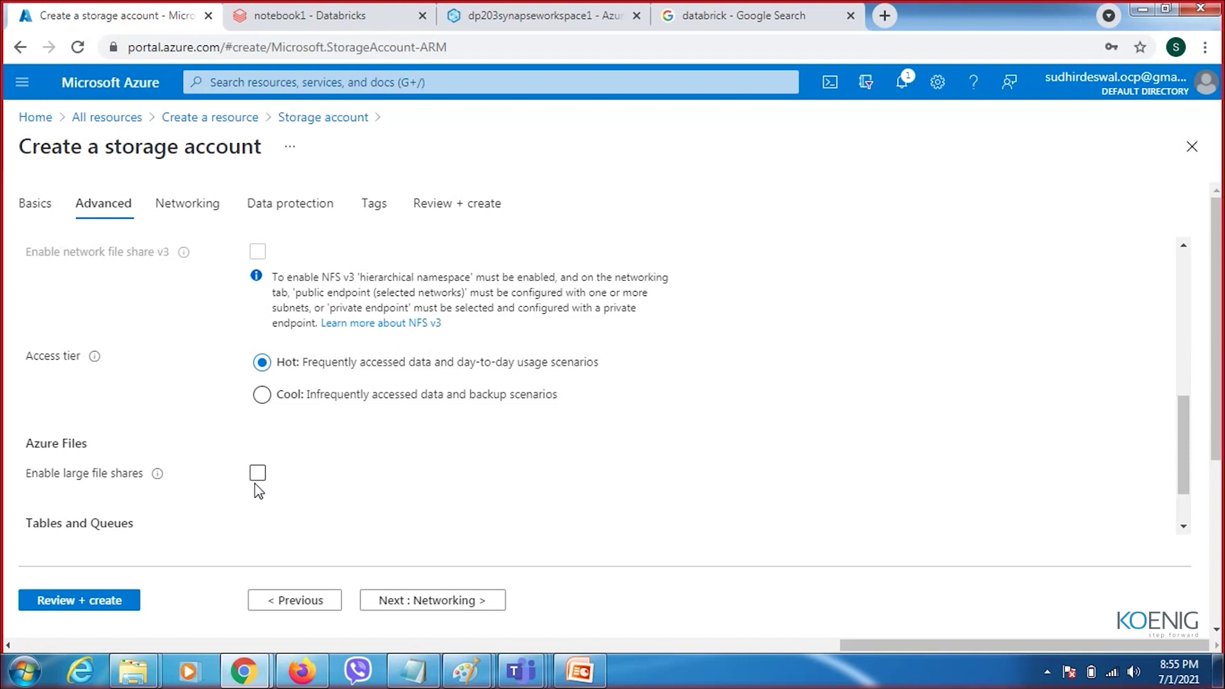
mouse_move(158, 476)
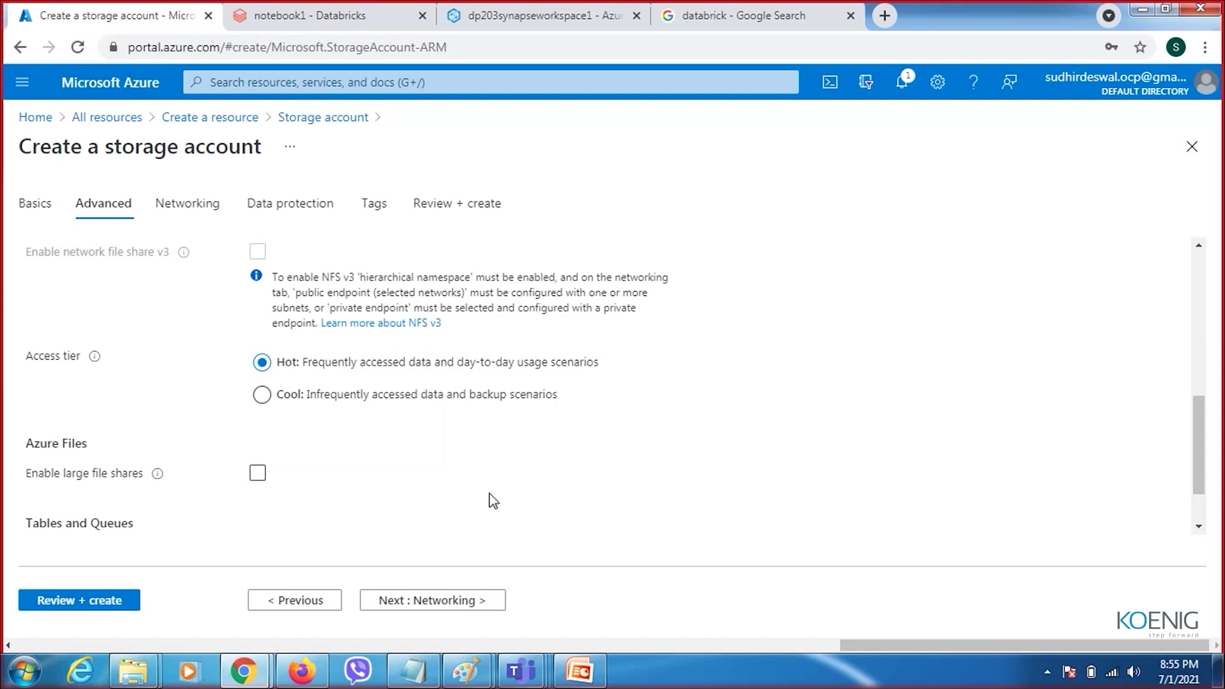
click(178, 206)
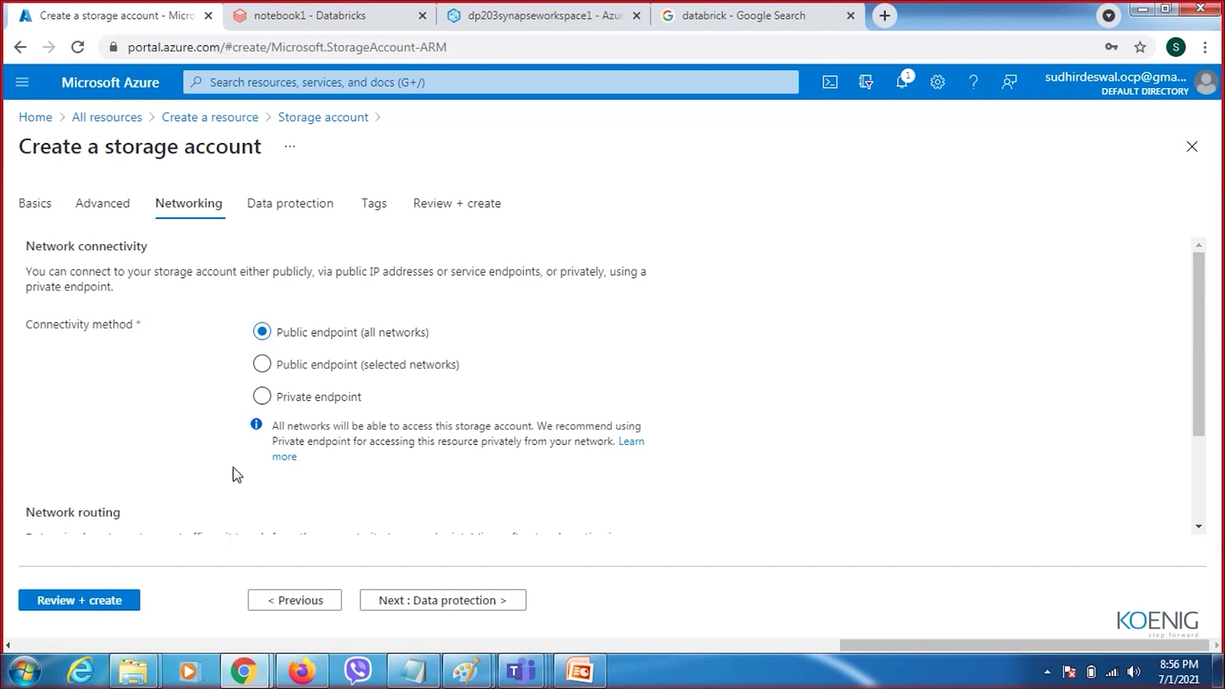
- Keep Public endpoint (all networks) and go to the Data protection tab
click(287, 215)
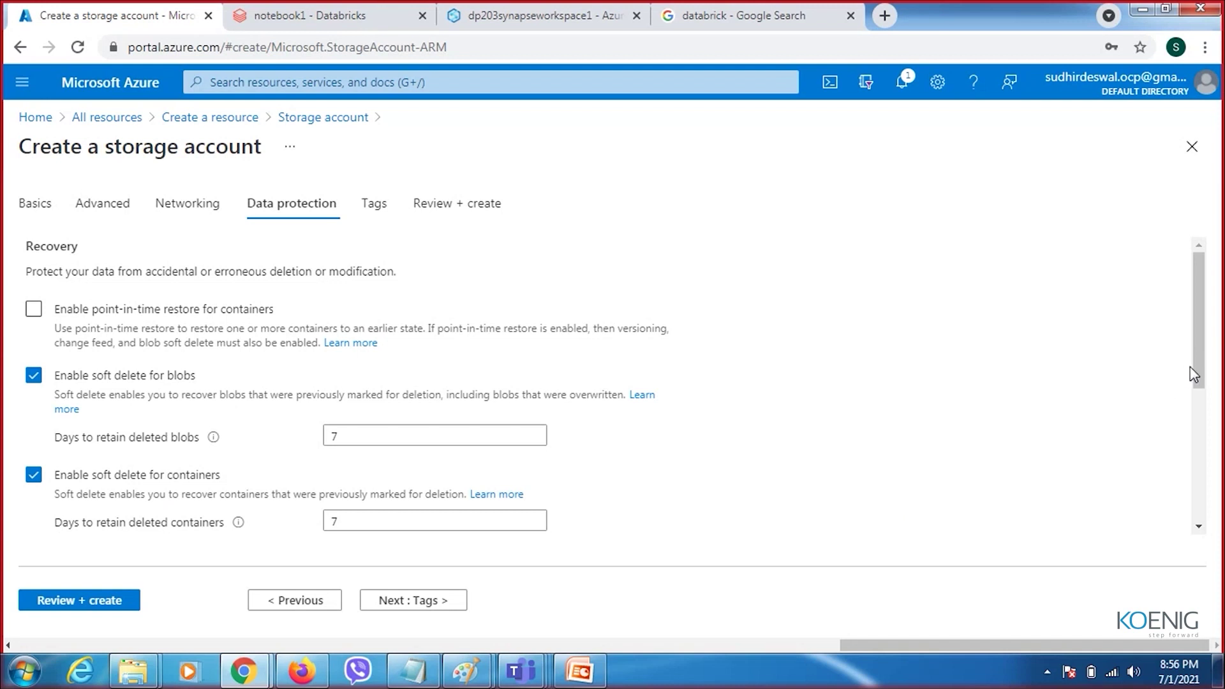
drag(1201, 372, 1204, 460)
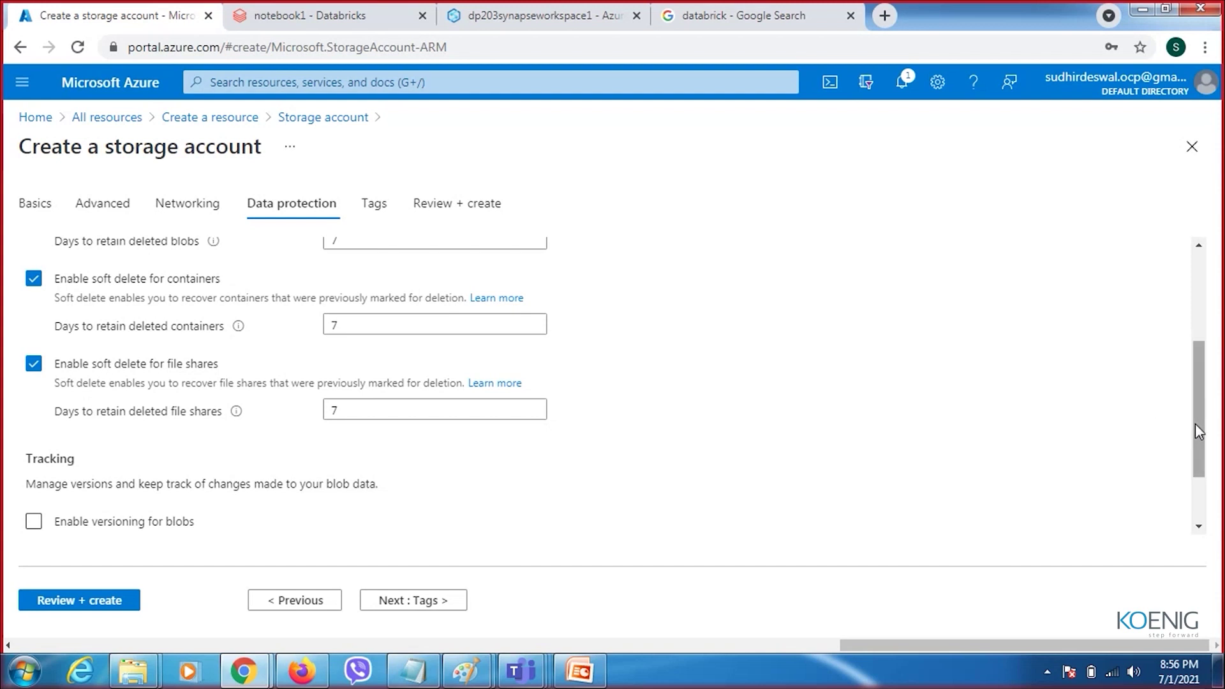
drag(1196, 424, 1196, 506)
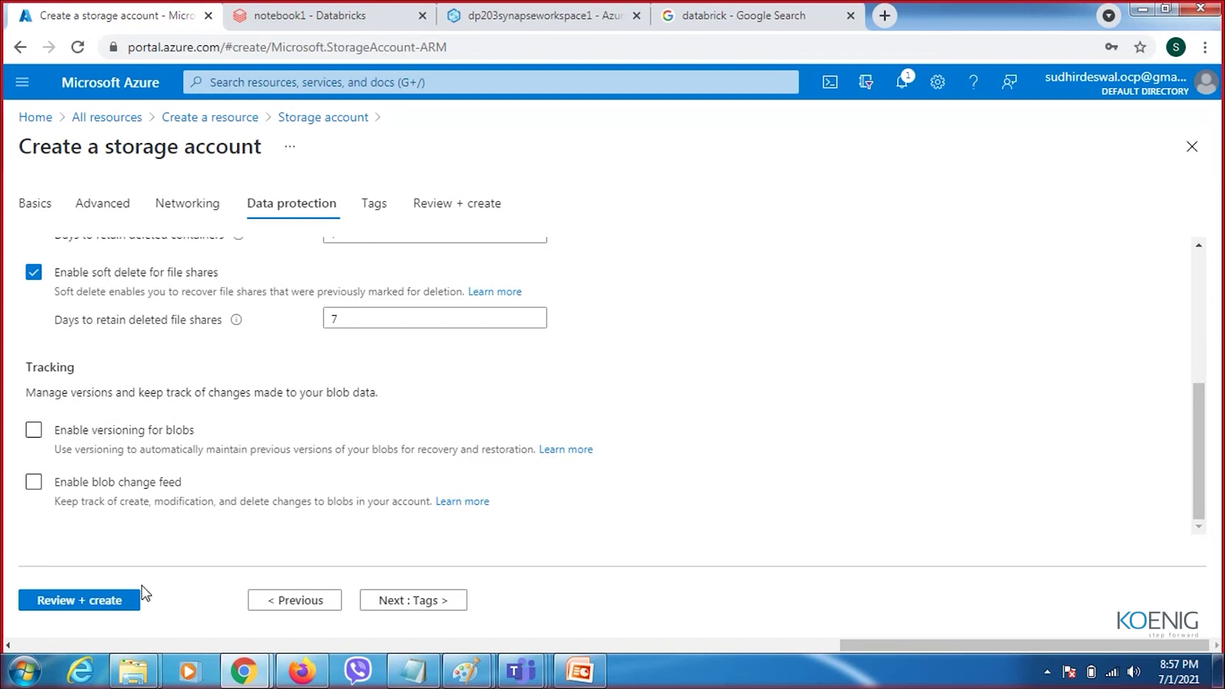
- Skip past Tags to Review + create and let validation pass
click(377, 210)
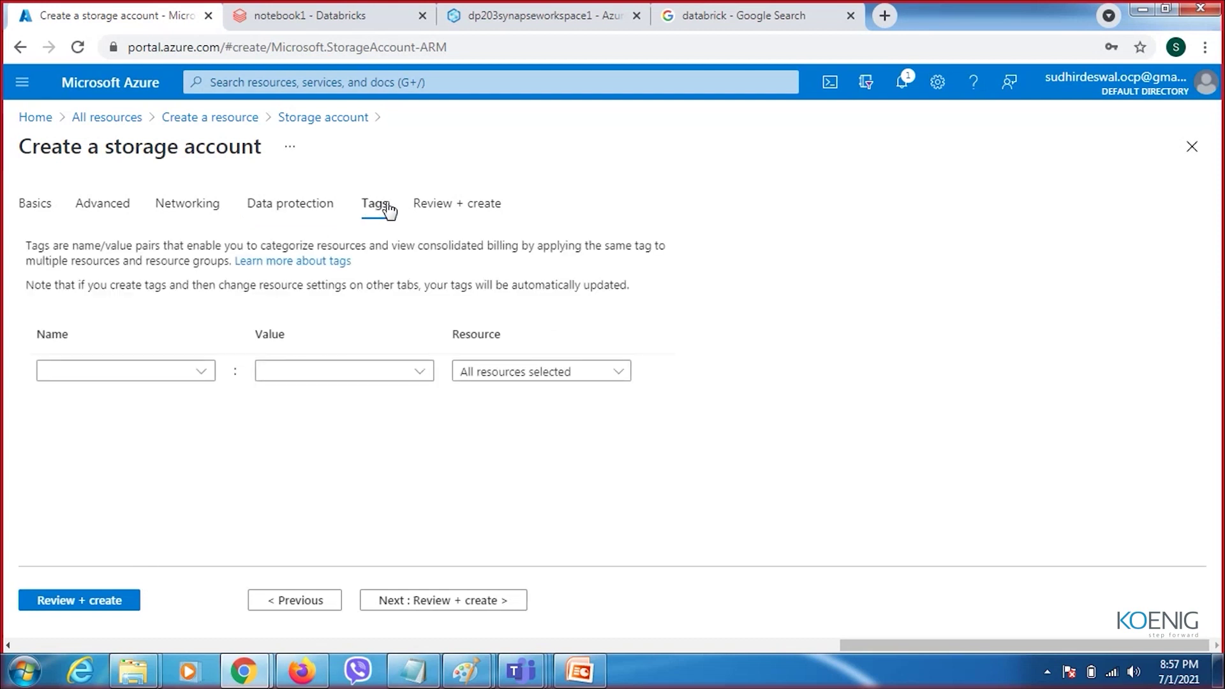
click(434, 211)
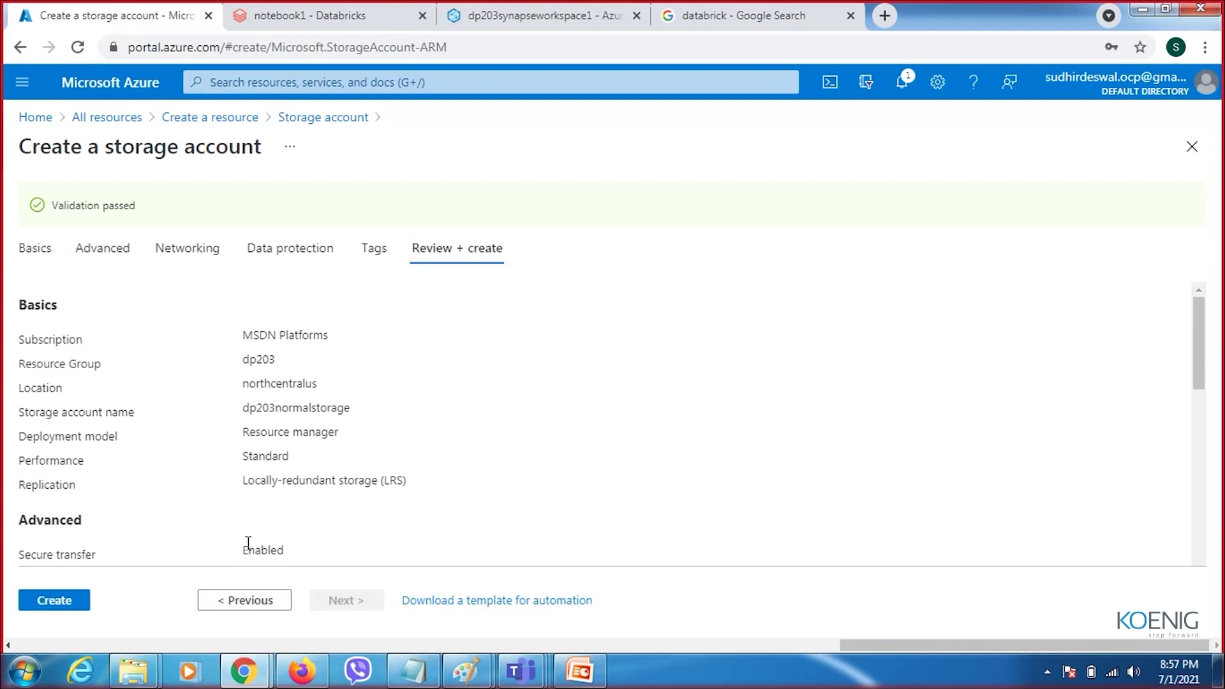
- Create dp203normalstorage and, once deployment completes, open the new resource
click(55, 606)
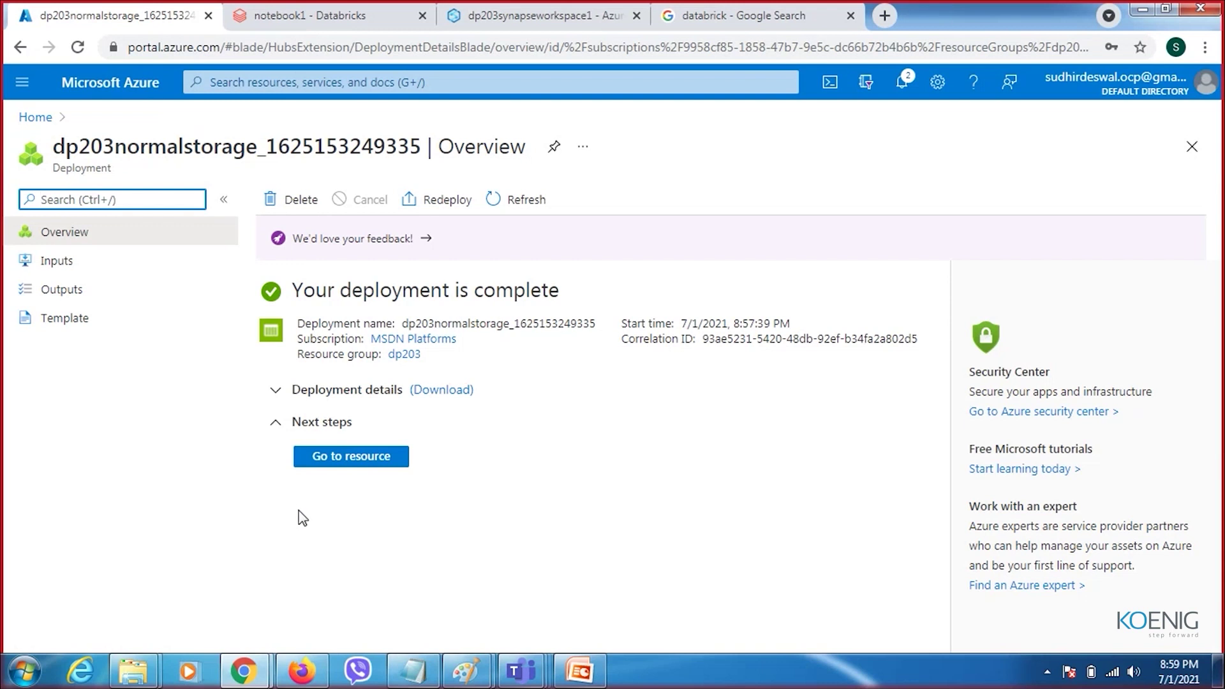
click(359, 468)
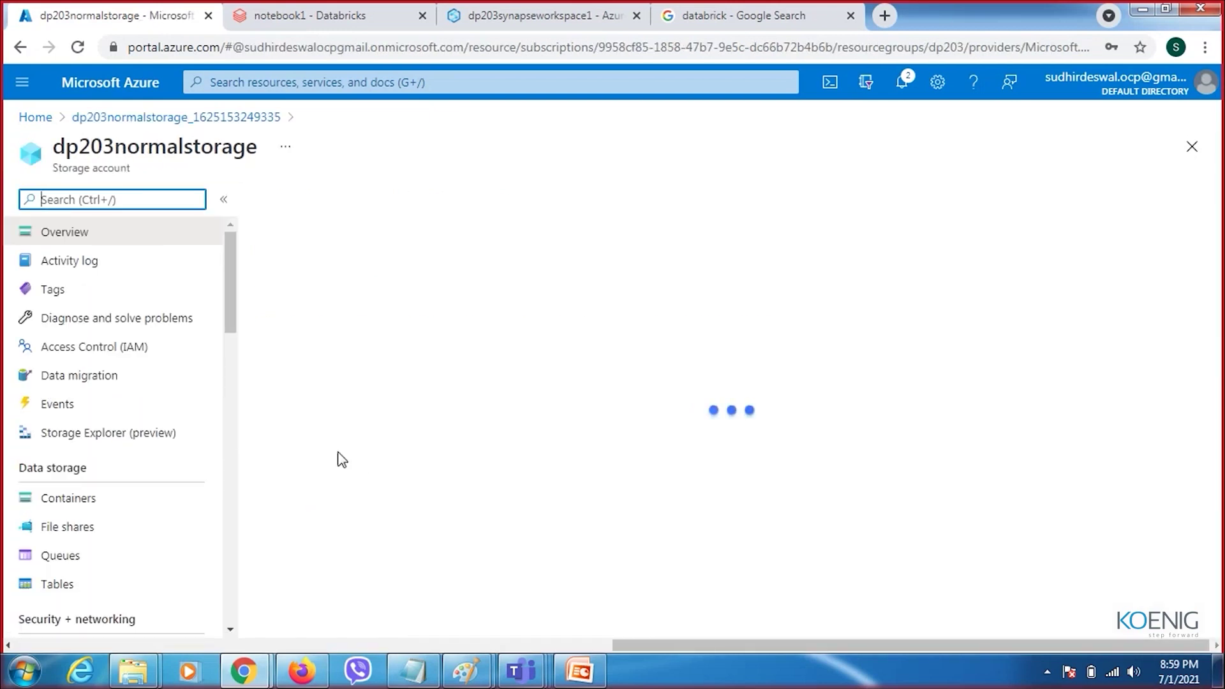
- Add a container named container1 with public access level set to Container
click(71, 504)
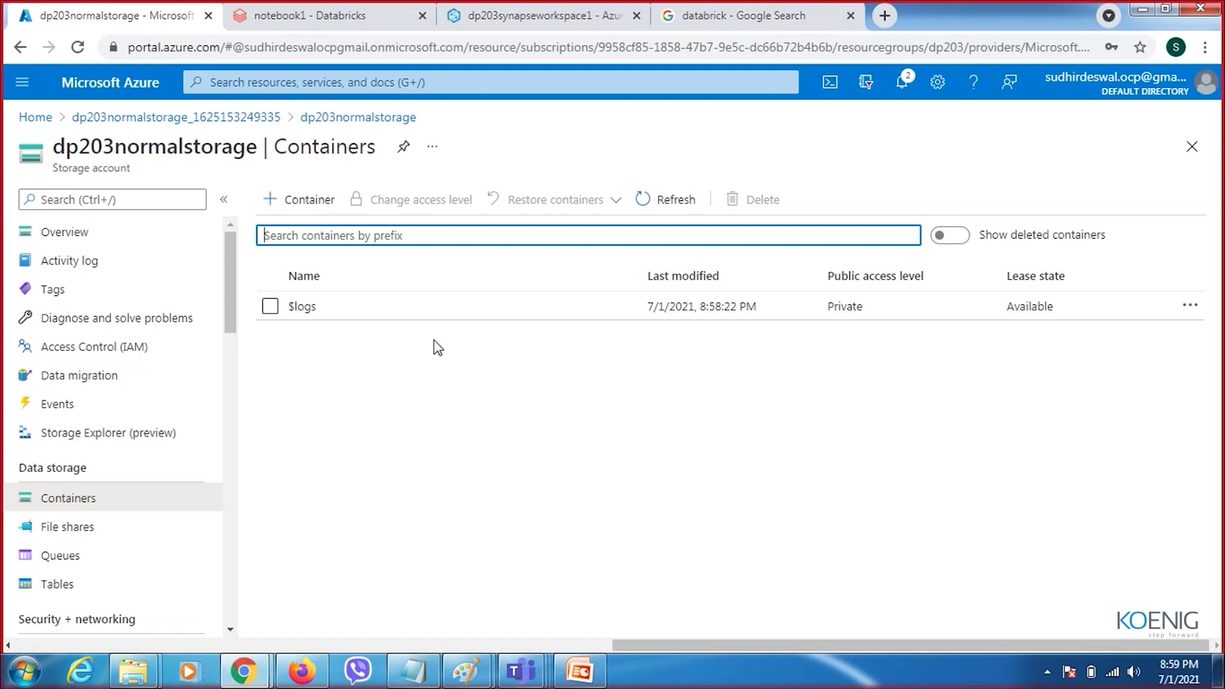
click(300, 203)
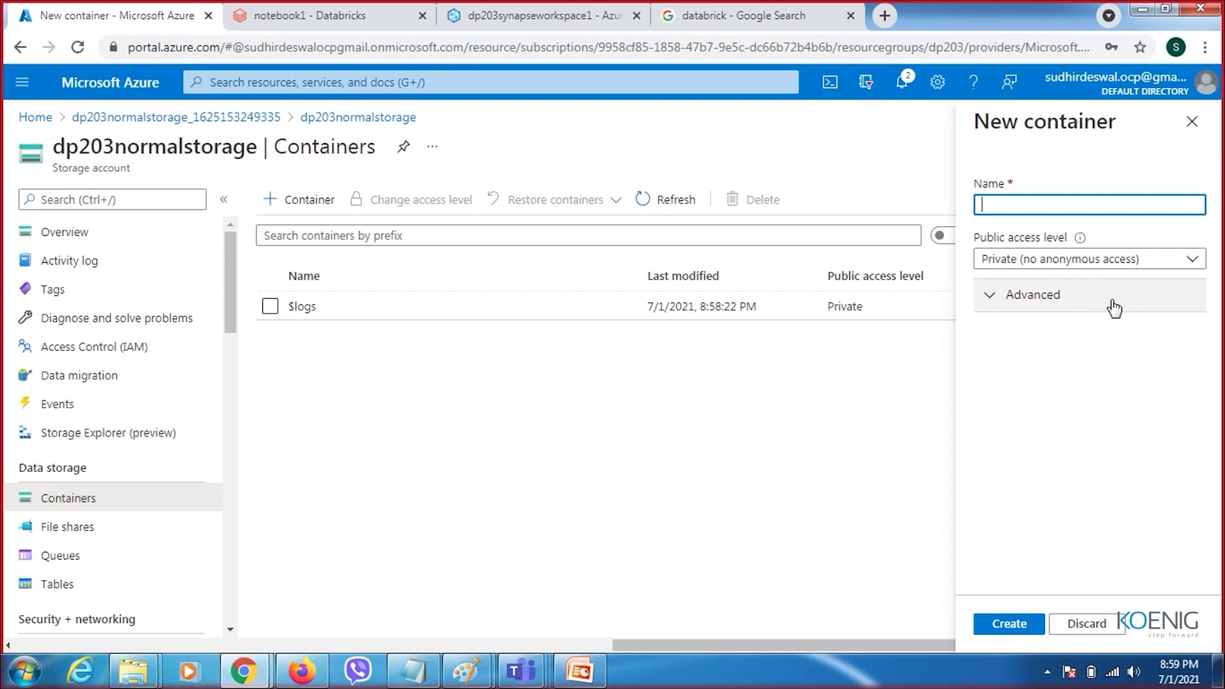
text(container1)
click(1021, 261)
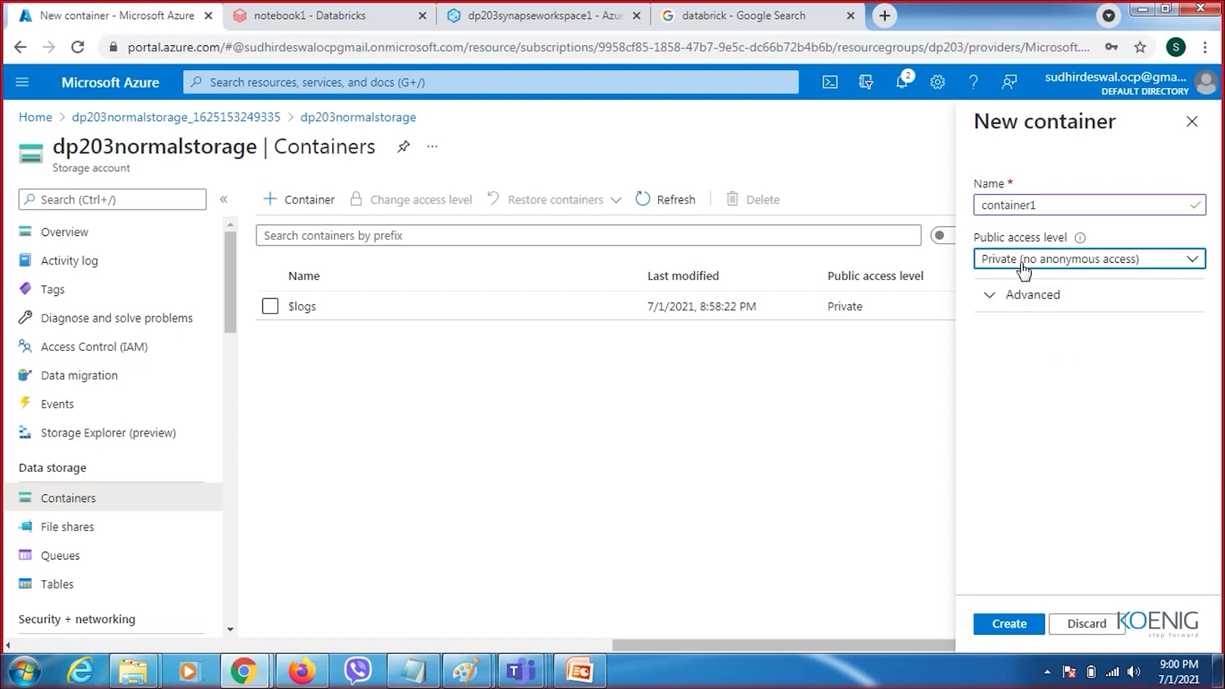
click(939, 345)
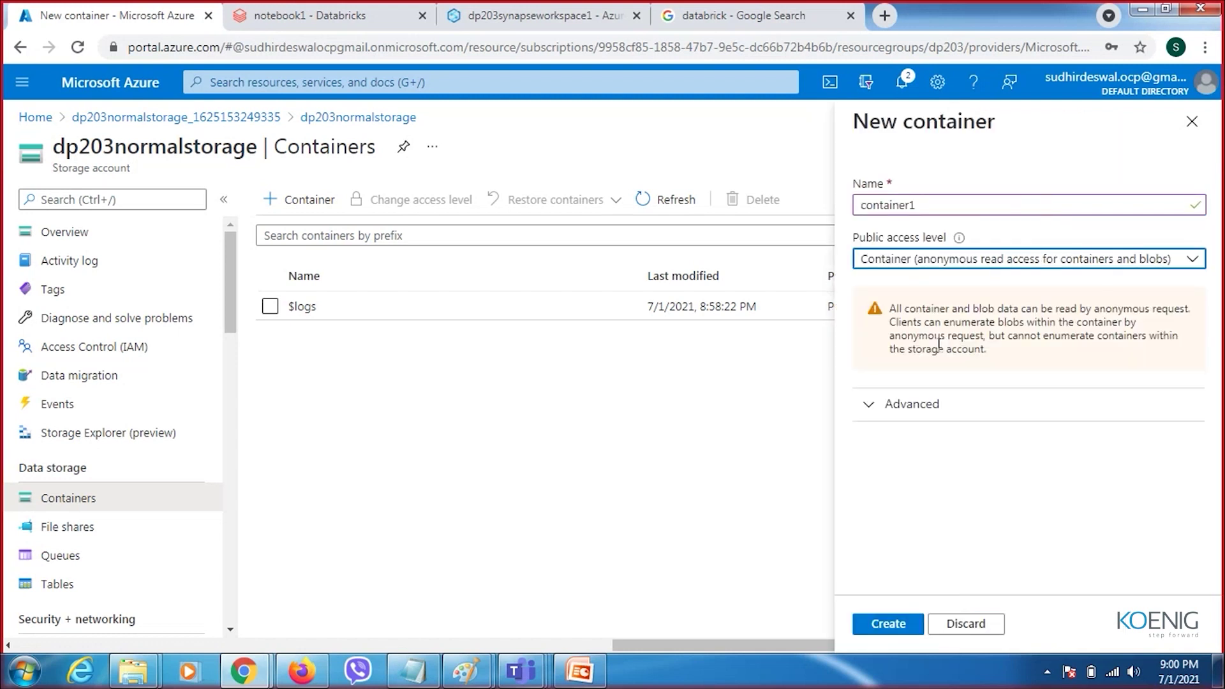
click(893, 632)
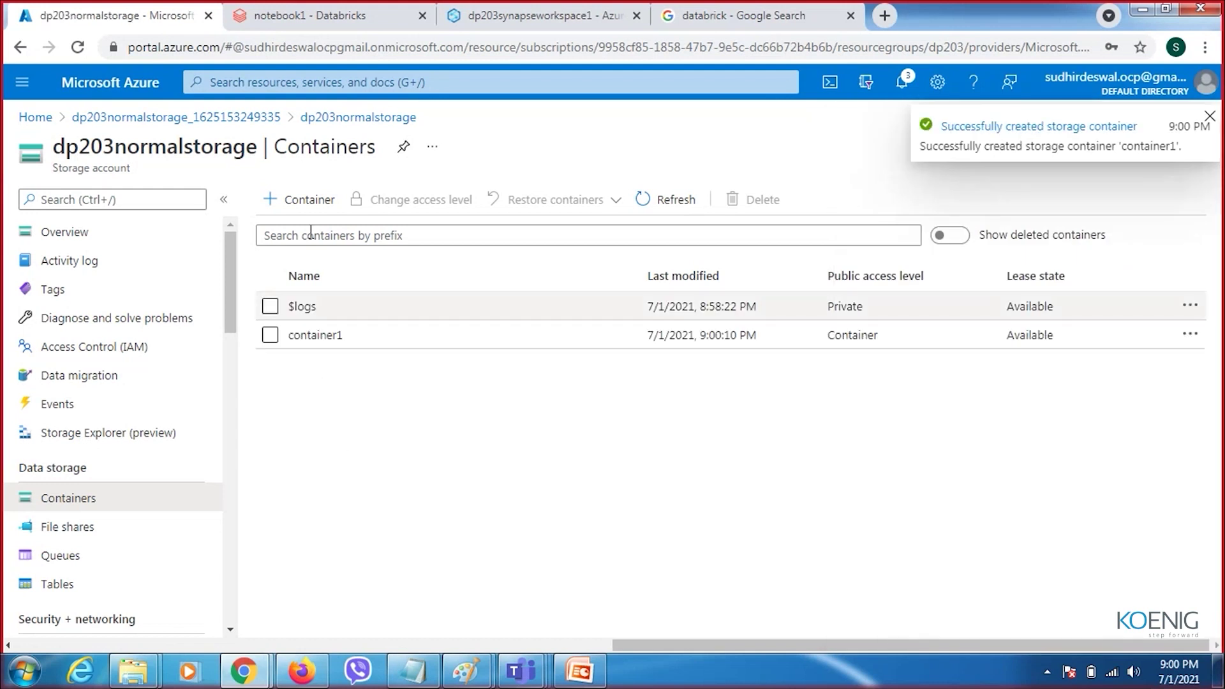
- Add container2 with Container public access level, dismissing the browser notification first
click(307, 203)
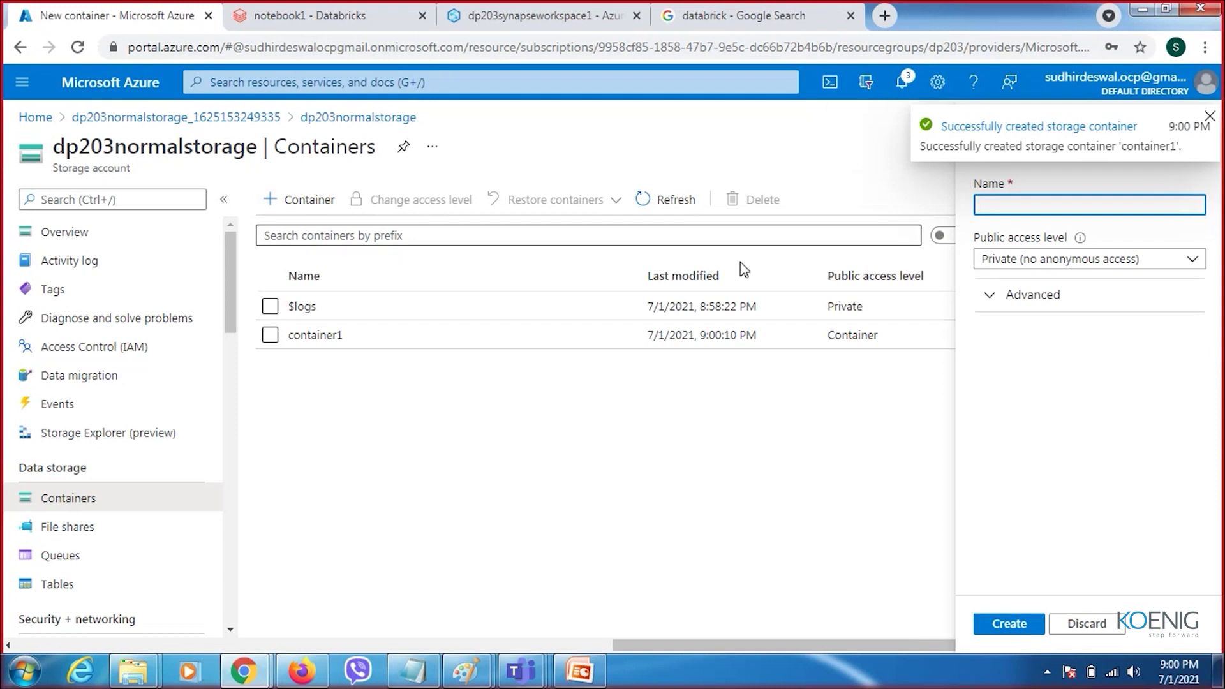
text(c)
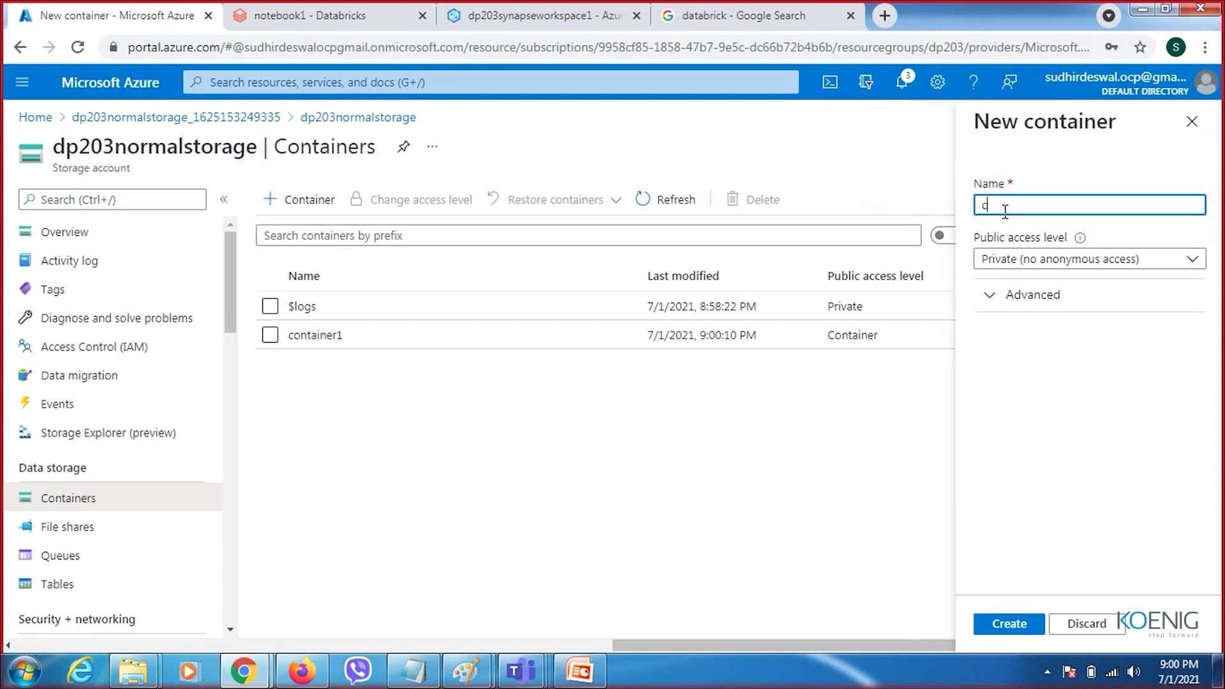
text(ontainer2)
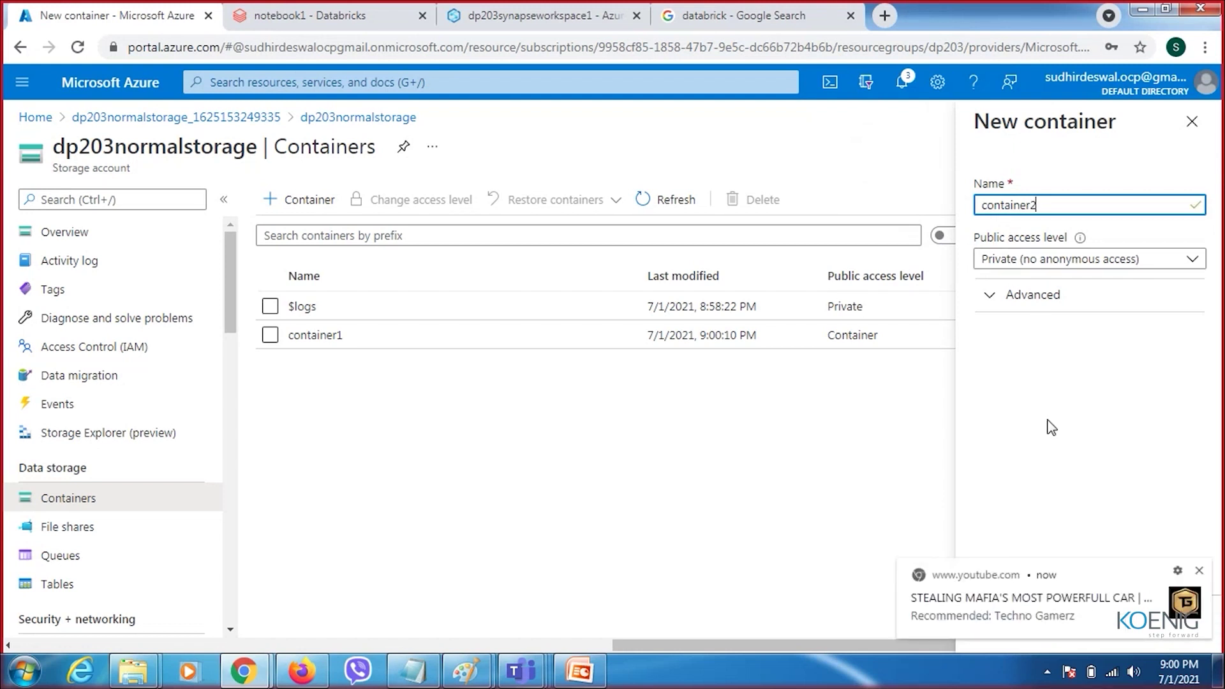
click(1200, 574)
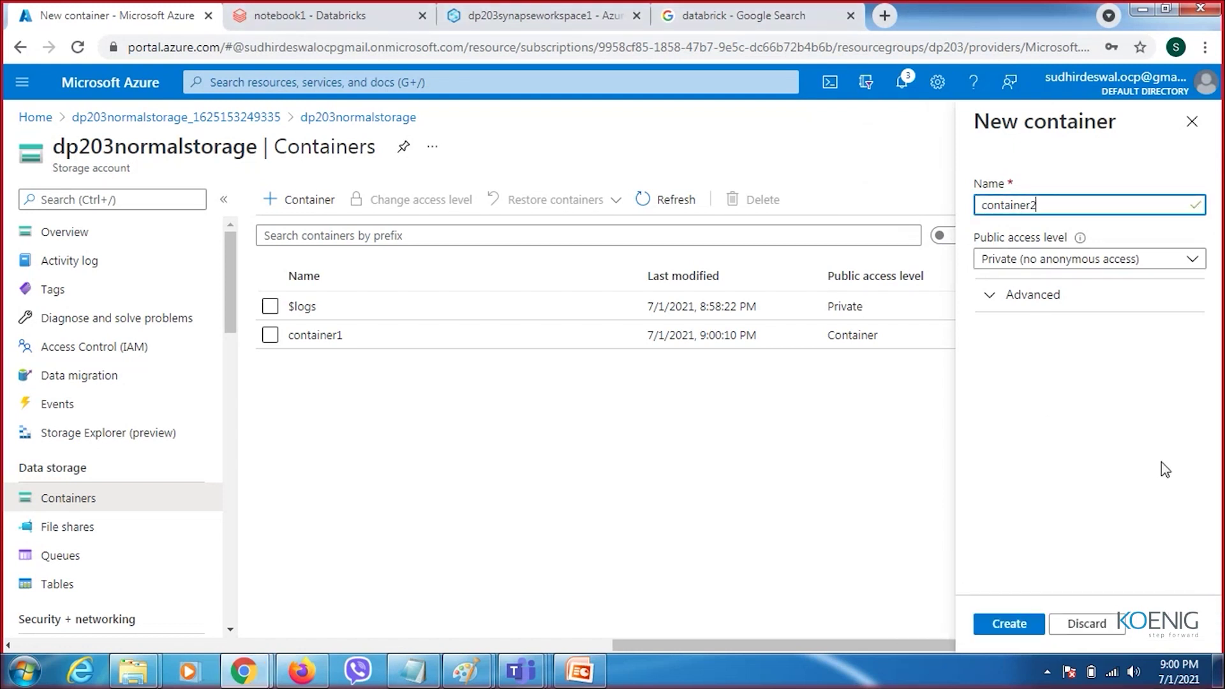
click(1097, 268)
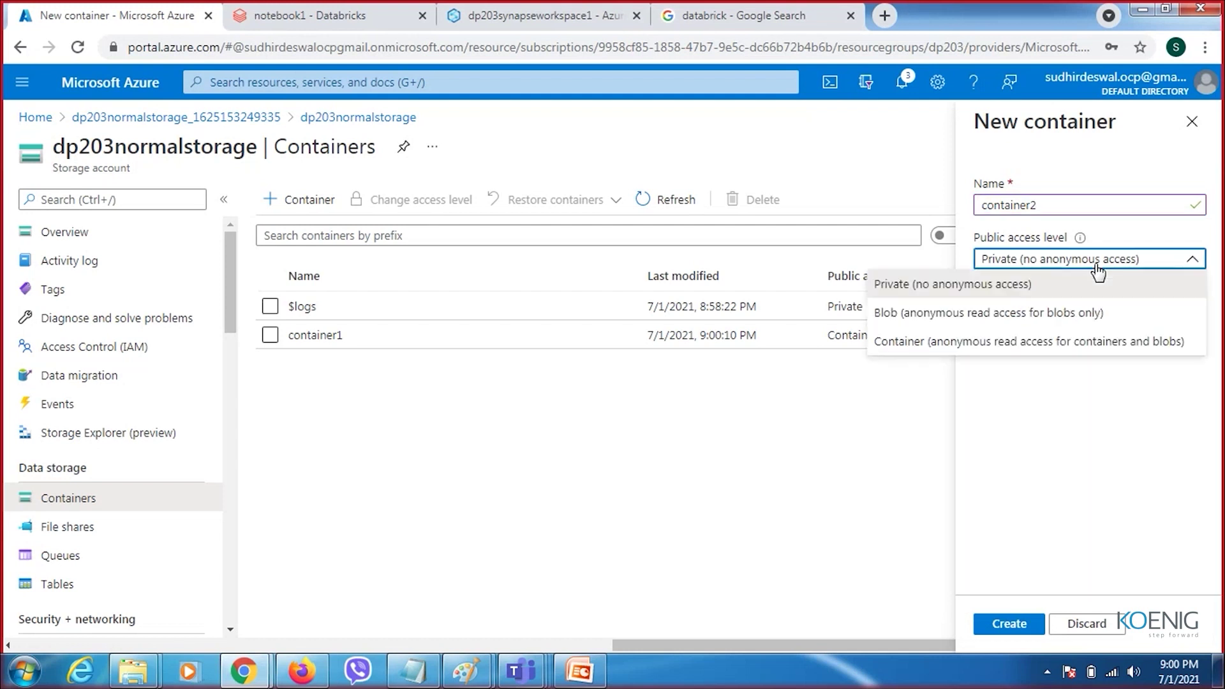
click(1009, 345)
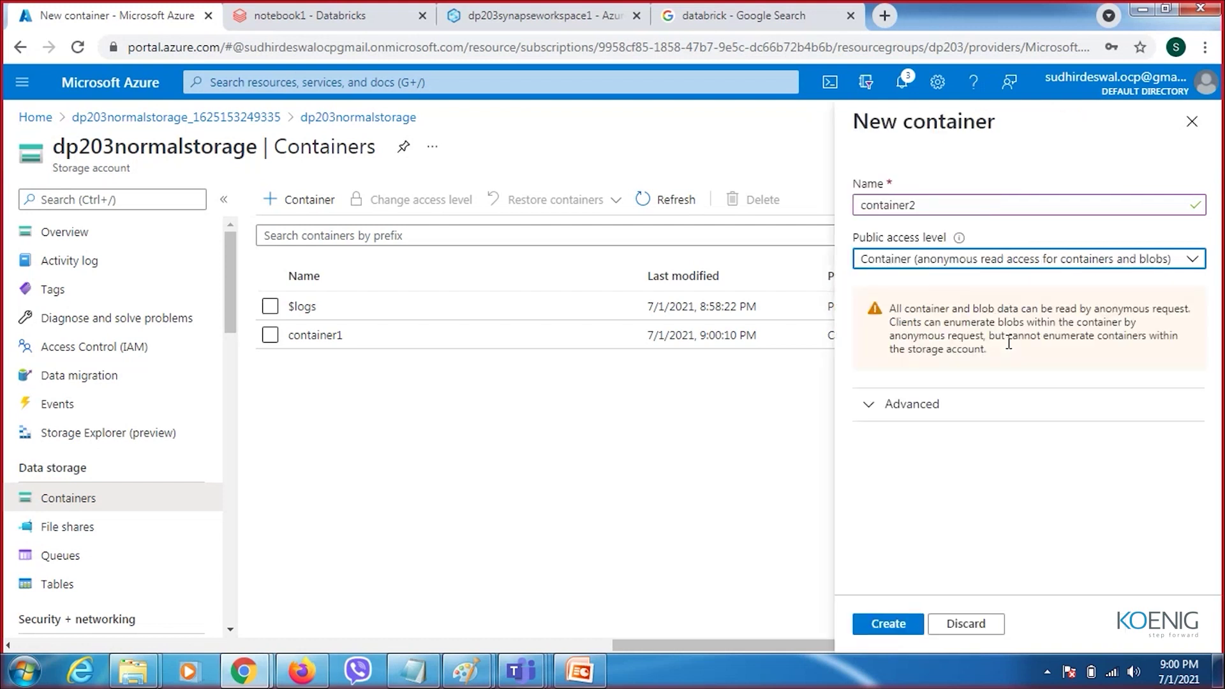
click(894, 630)
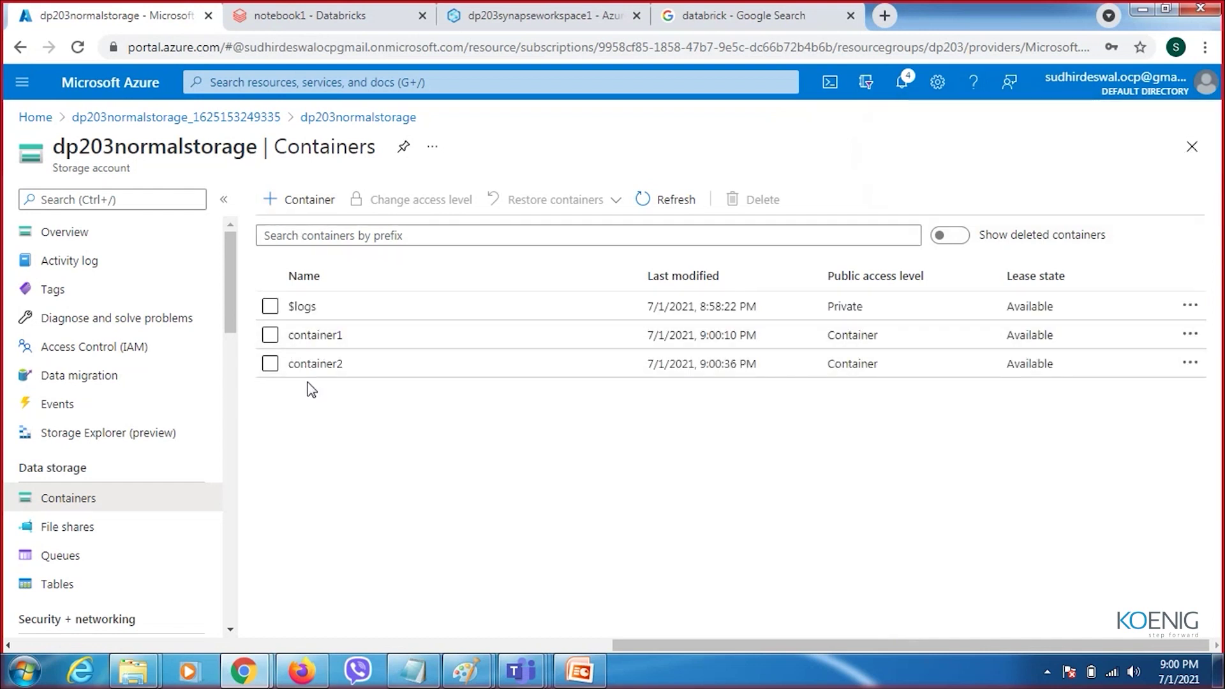
- Open container1 from the containers list to view its empty blob list
click(305, 337)
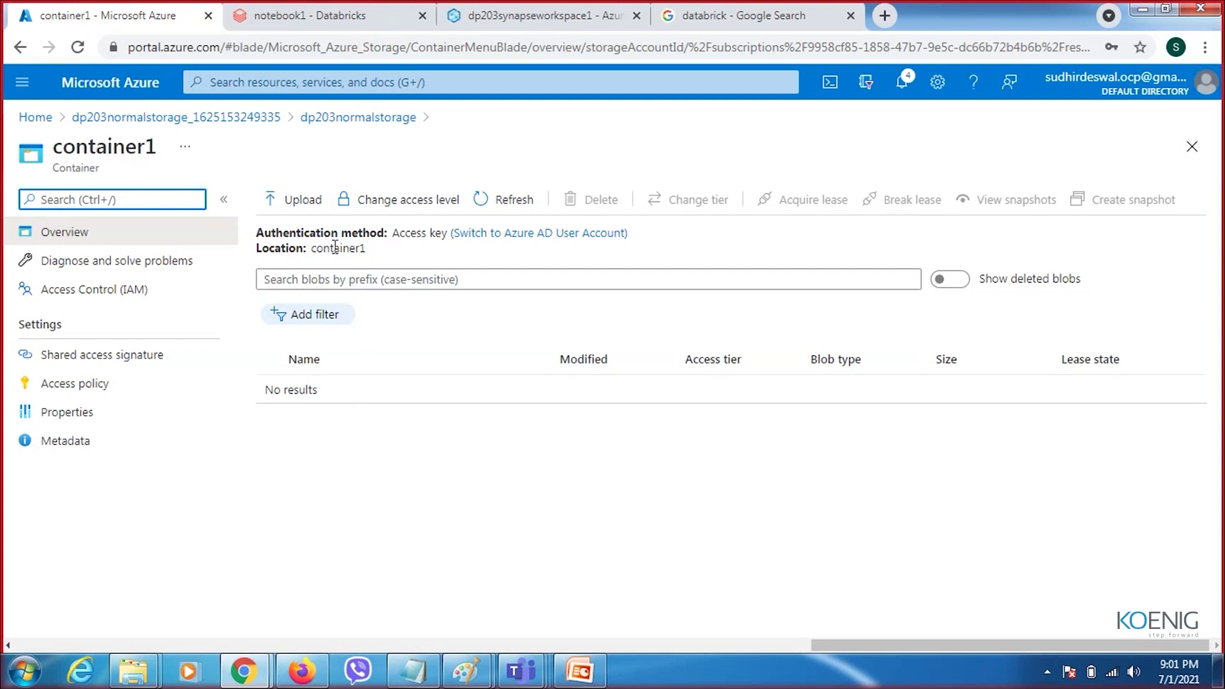
- Choose data_log from the local Script_DP203 folder as the file to upload into container1
click(301, 203)
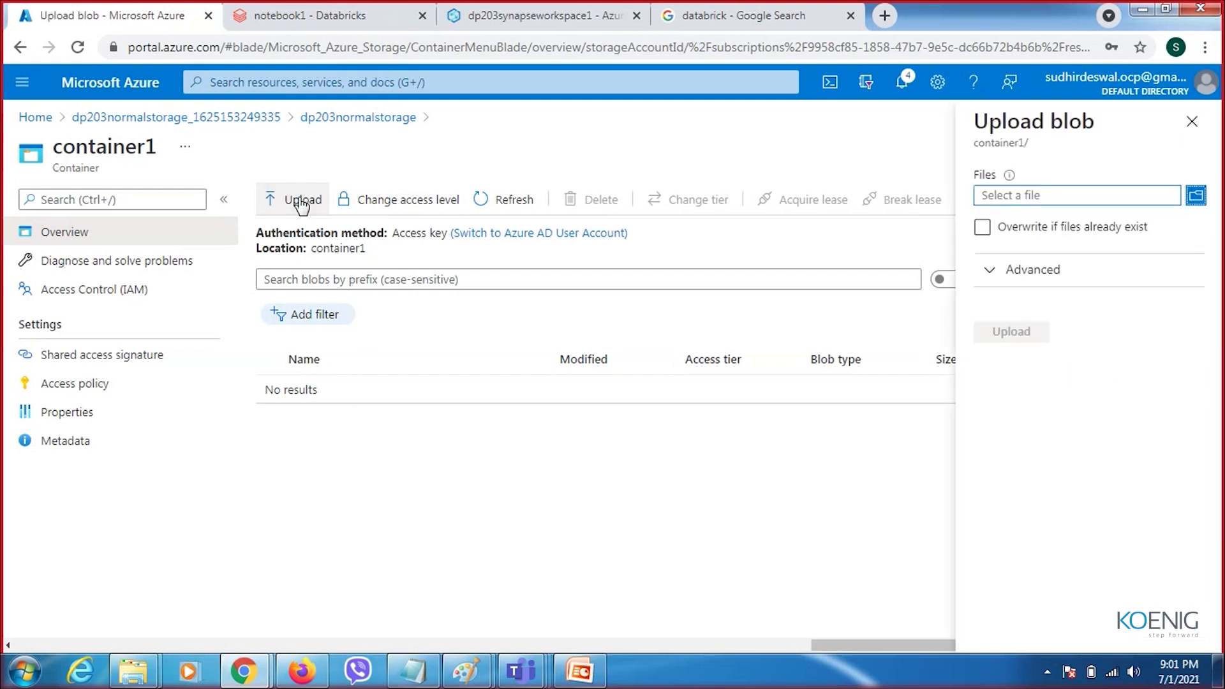
click(1195, 198)
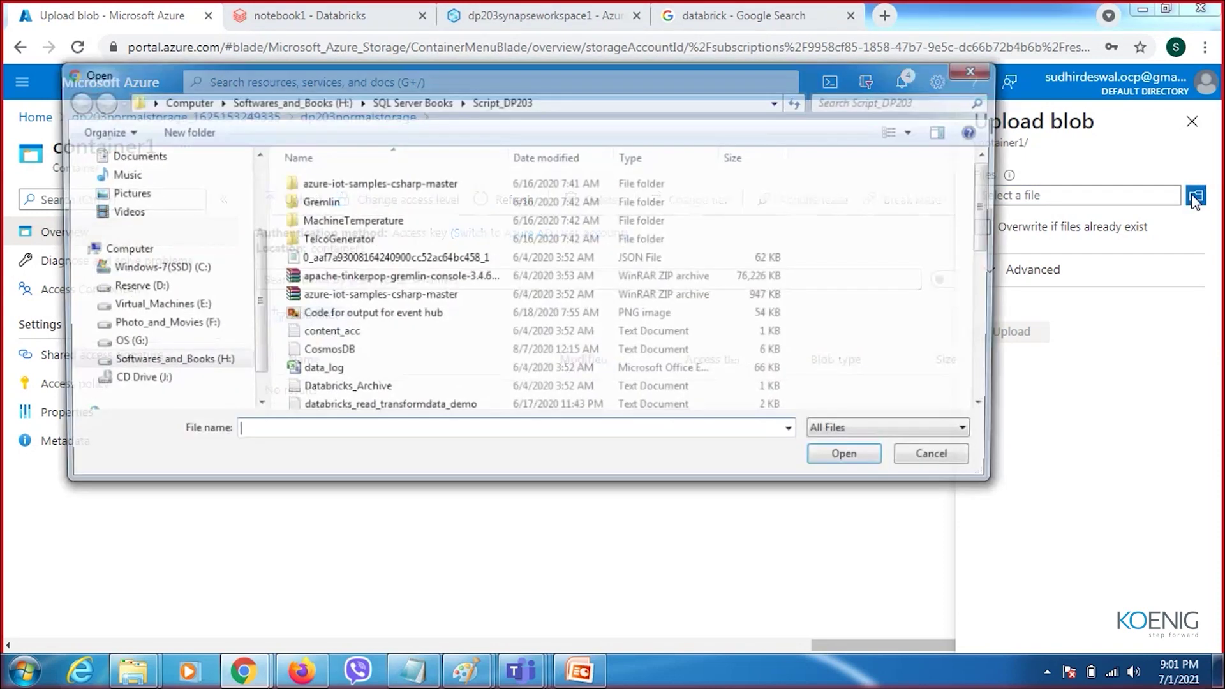
click(342, 353)
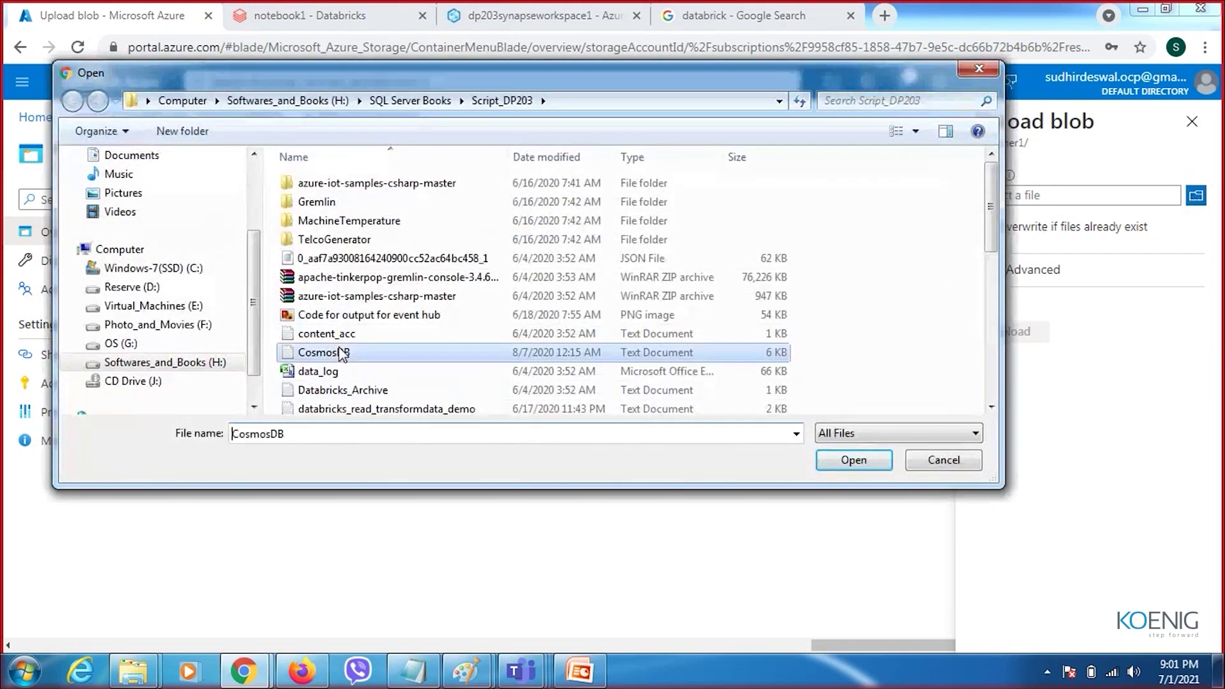
click(309, 374)
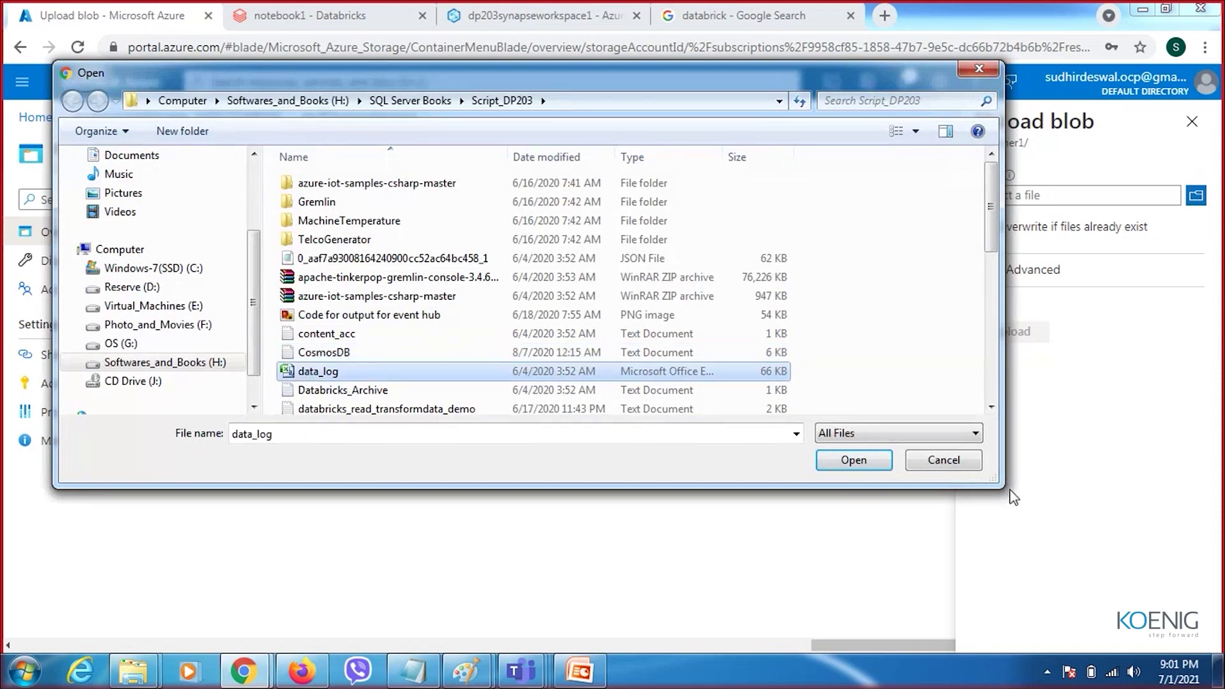
click(862, 470)
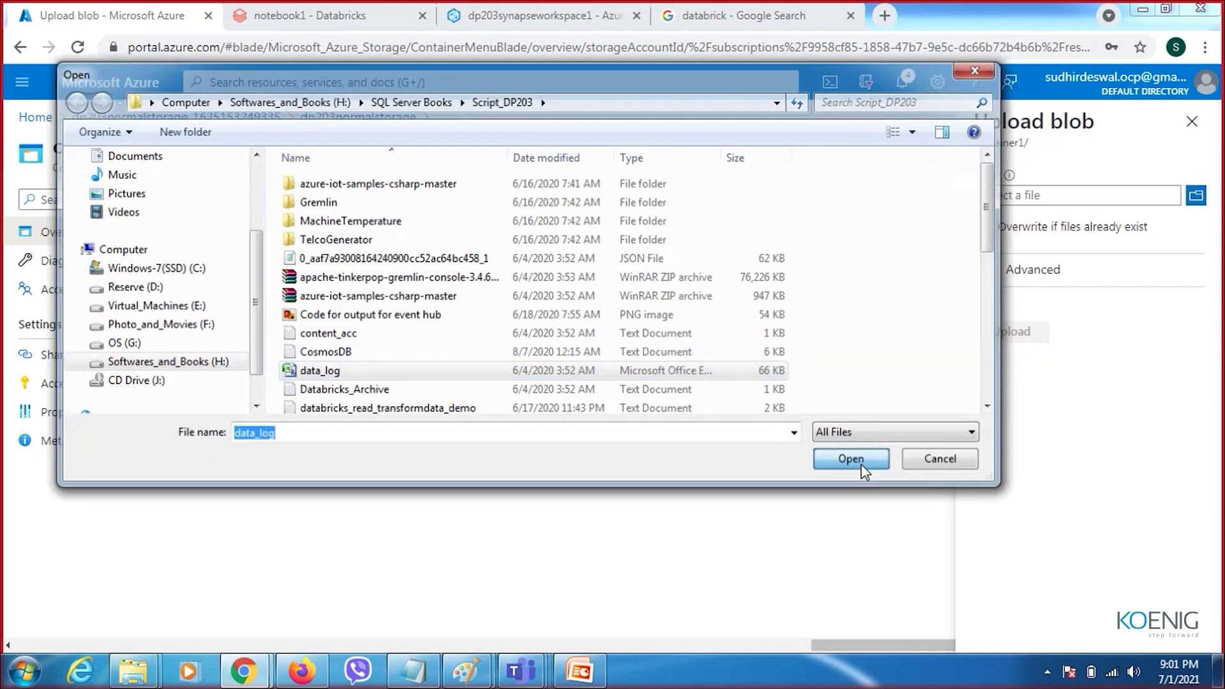
- Upload data_log.csv to container1 and close the Upload blob pane
click(1023, 338)
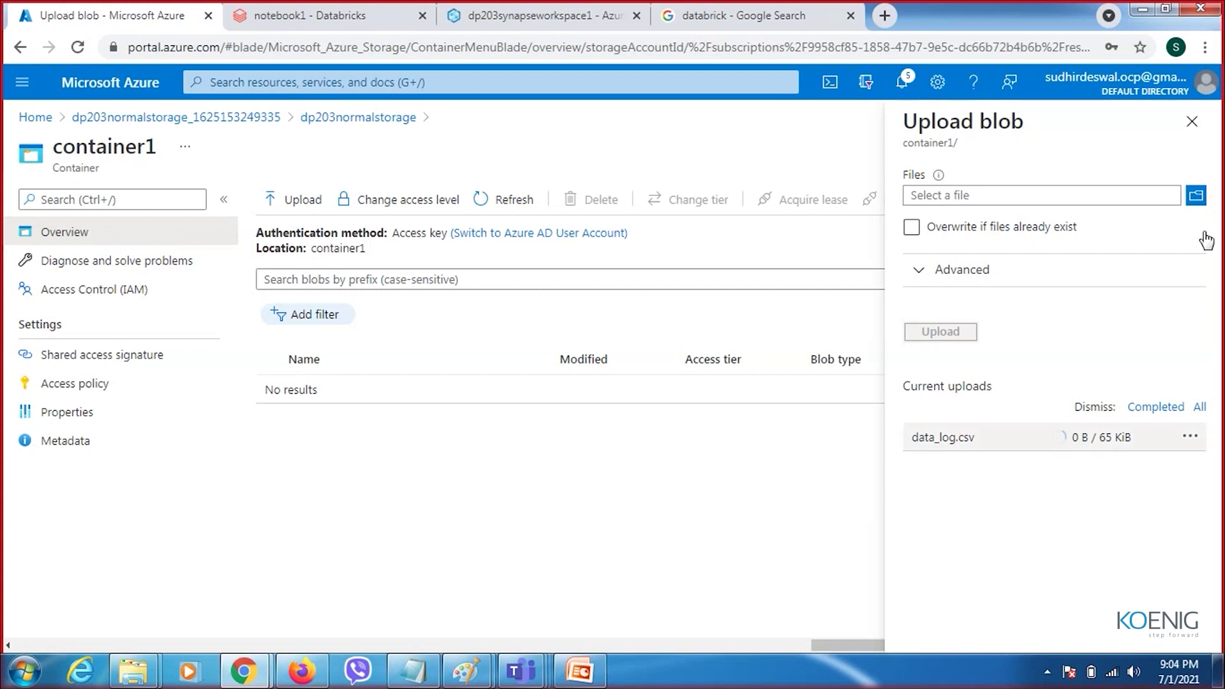
click(1192, 122)
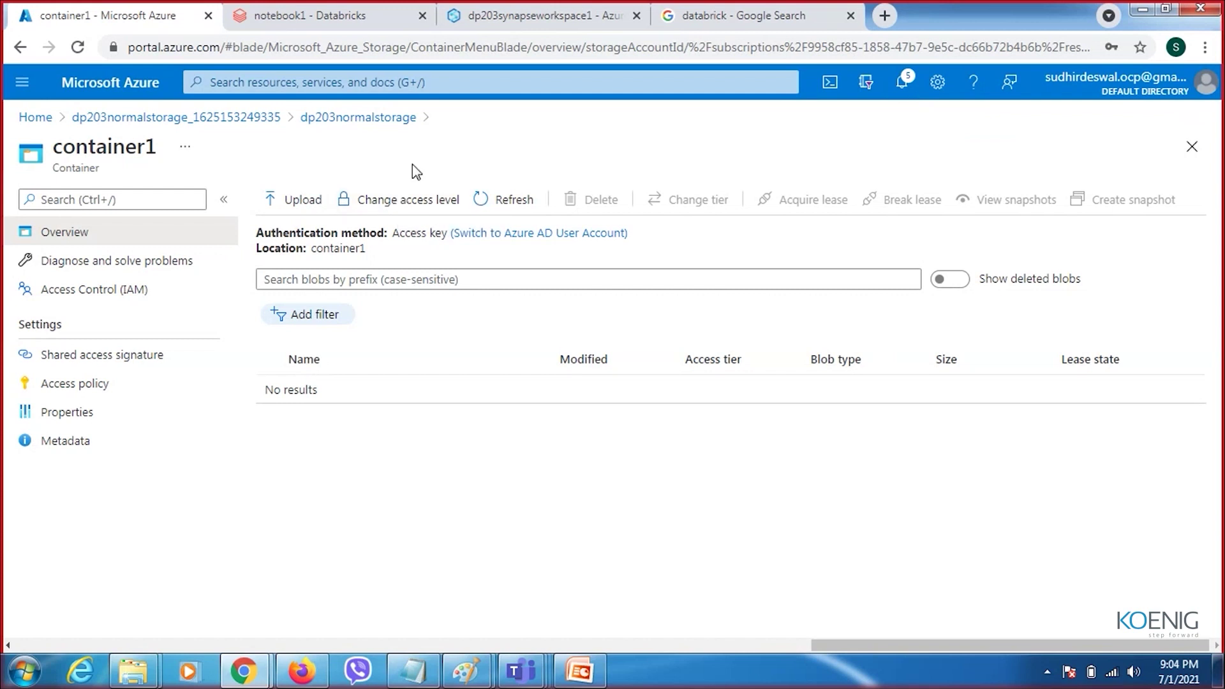
- Start creating a new Storage account resource from All resources
click(38, 118)
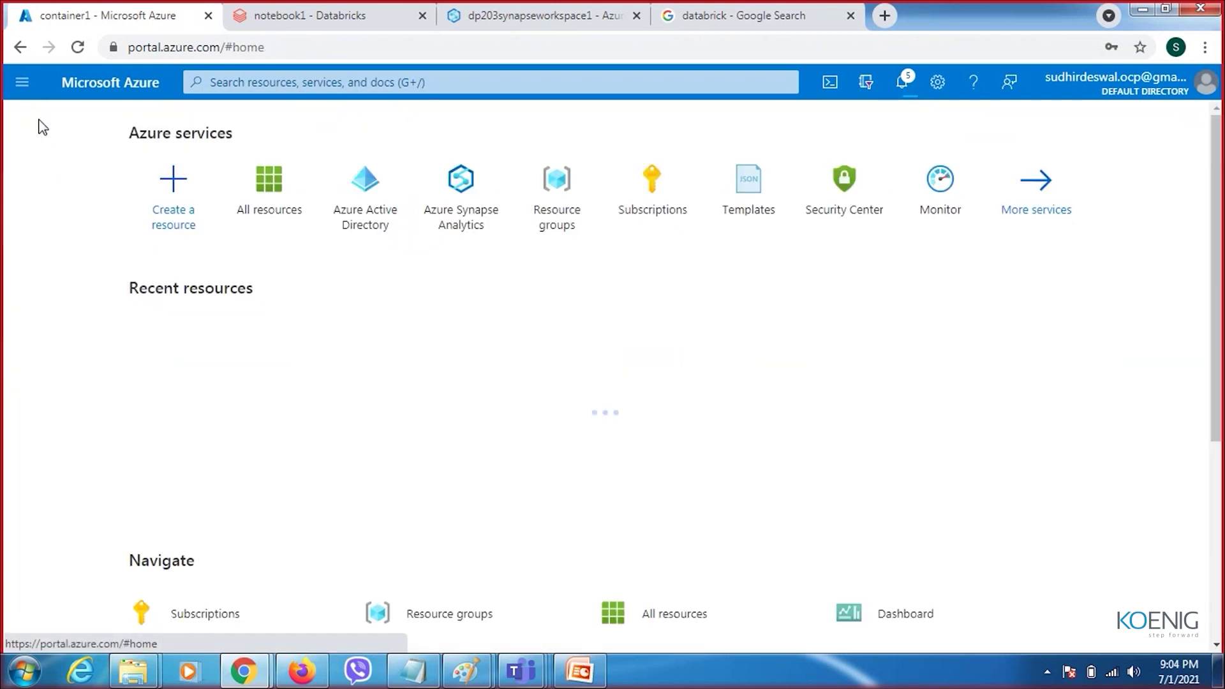
click(264, 207)
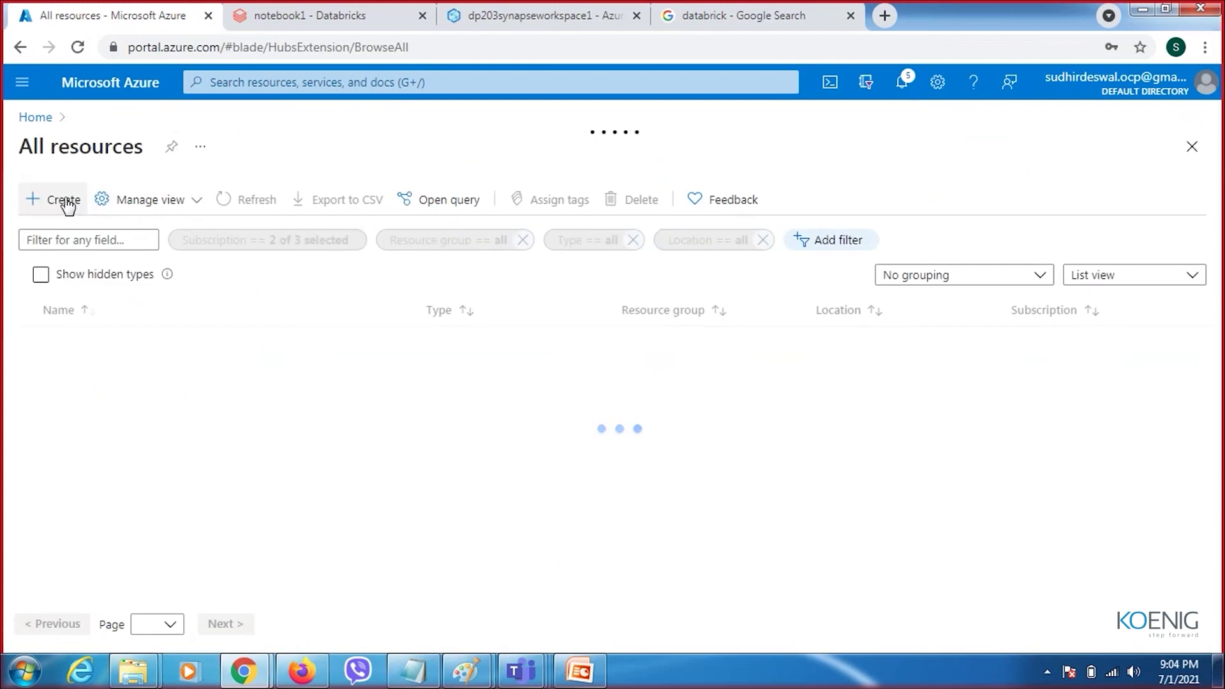
click(64, 200)
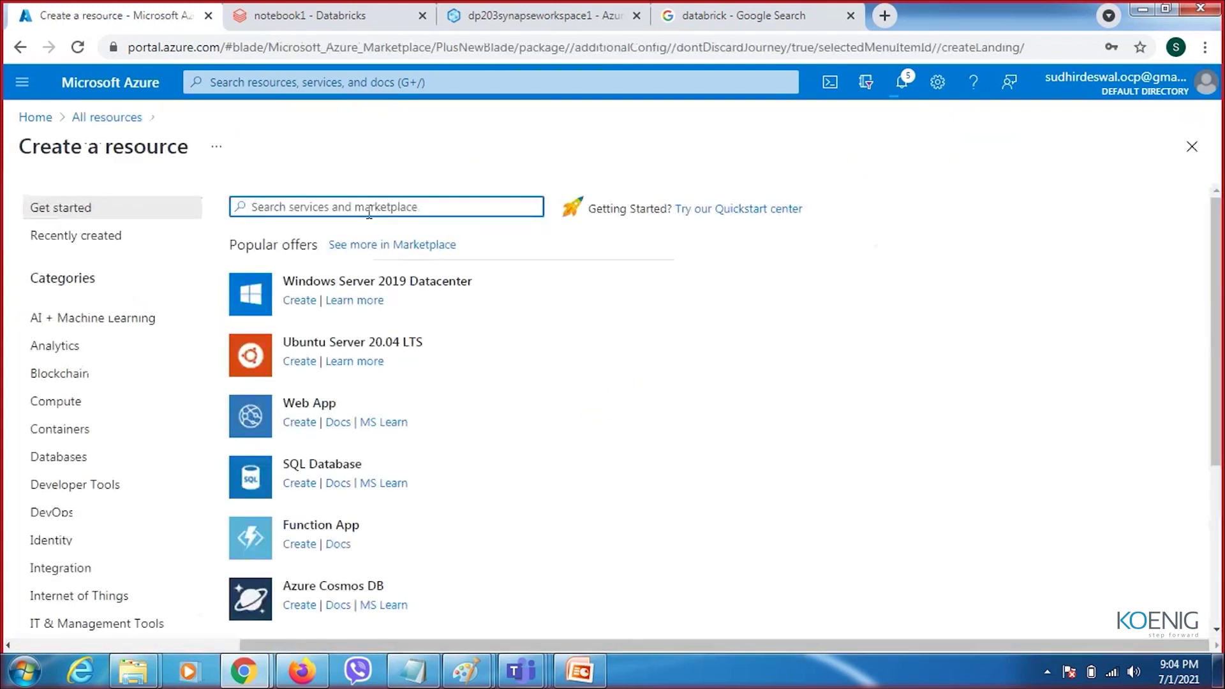
text(stora)
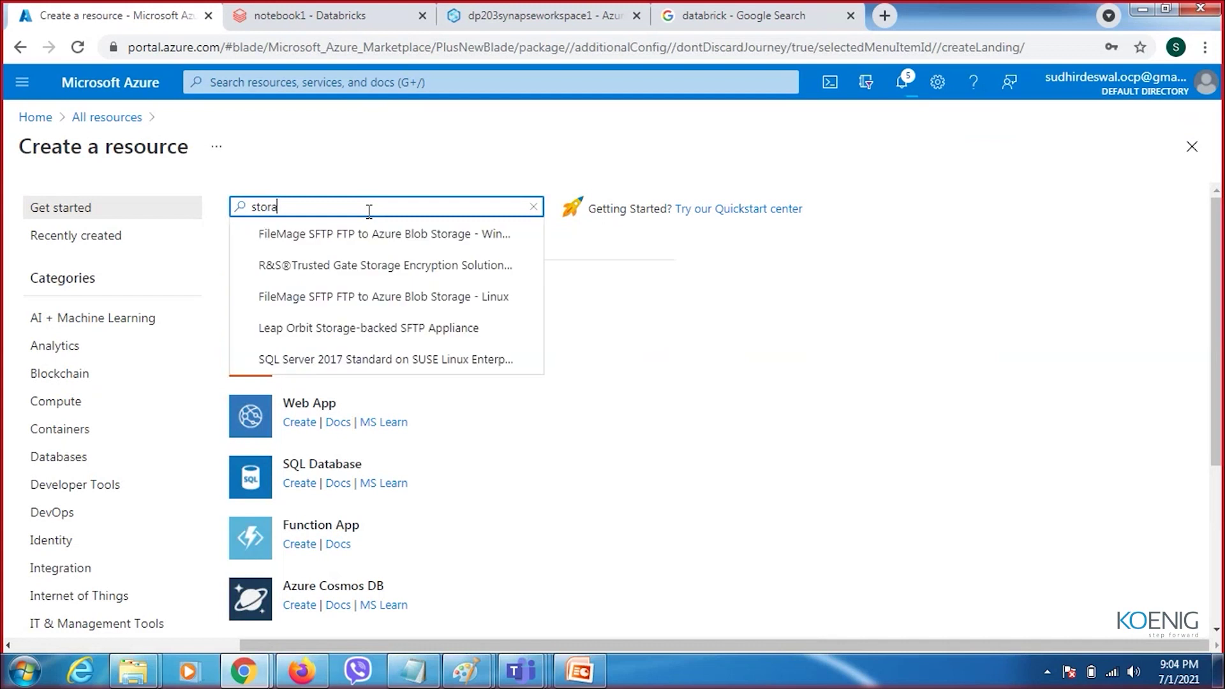
text(ge account)
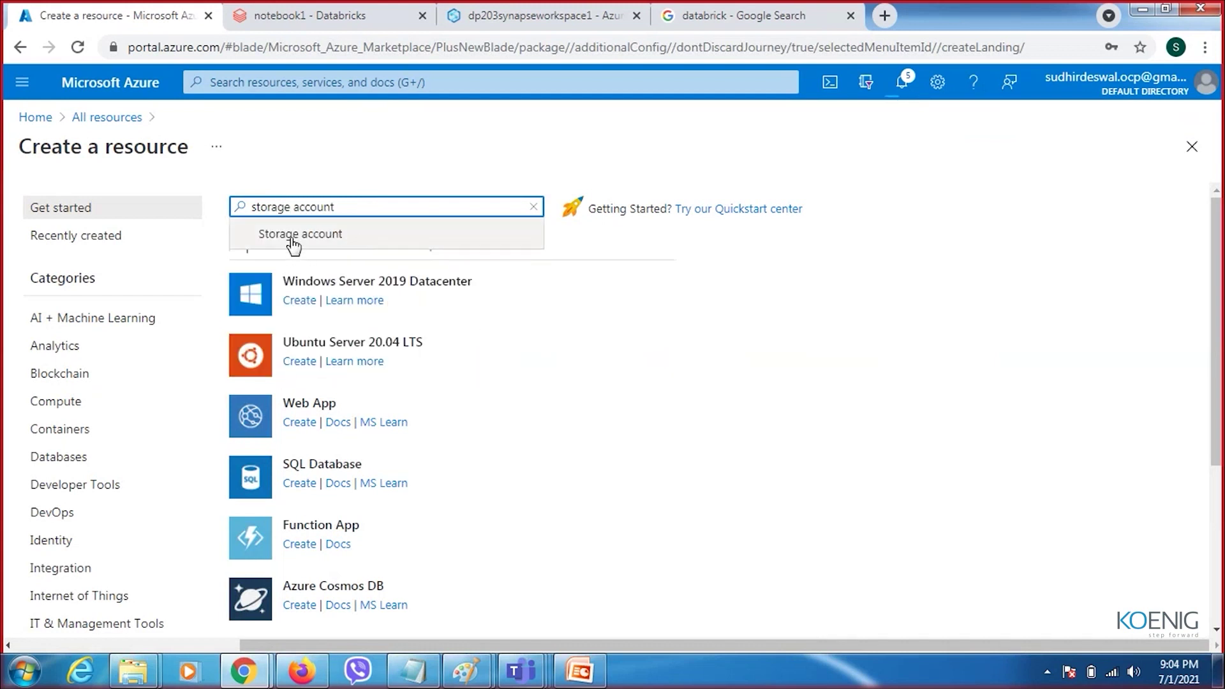
click(294, 236)
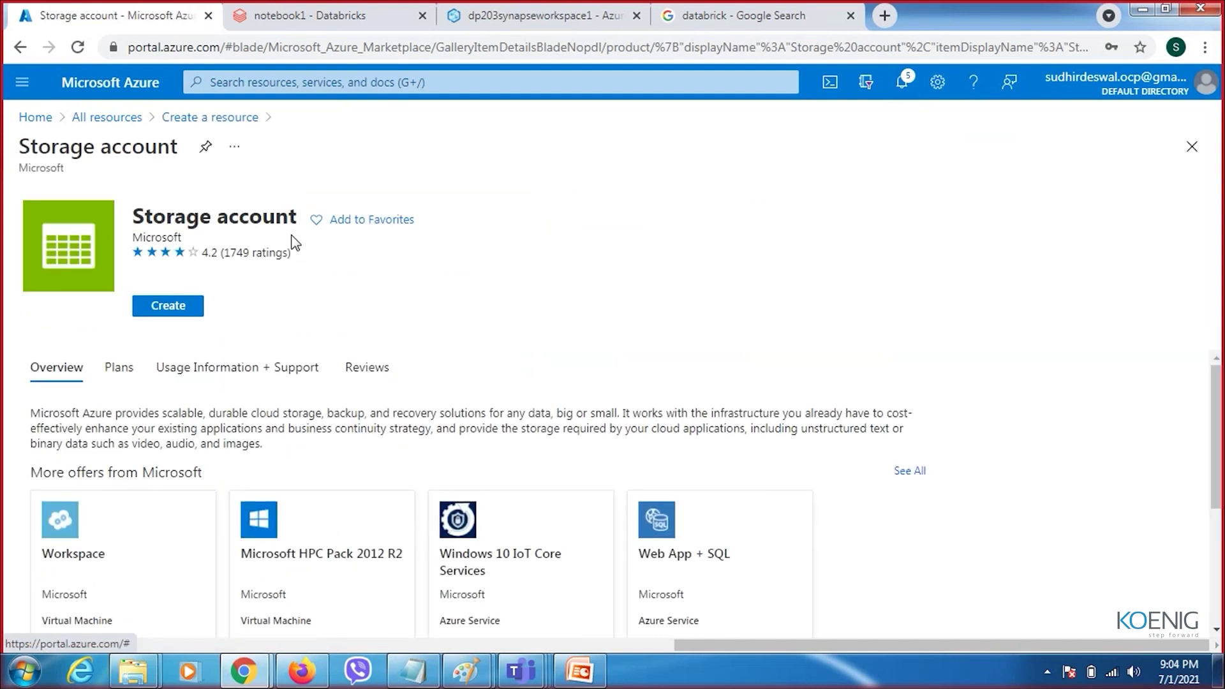
click(170, 309)
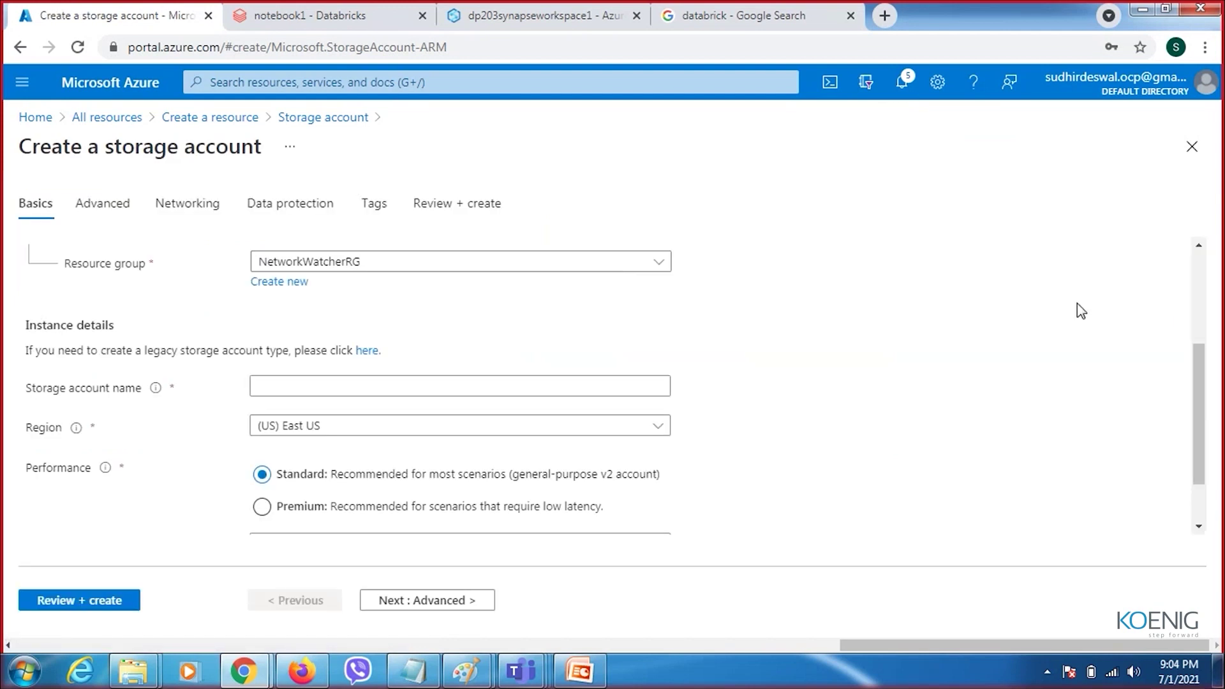
- Set resource group dp203, name dp203datalakestorage, region East US and LRS redundancy
scroll(1198, 293, up, 3)
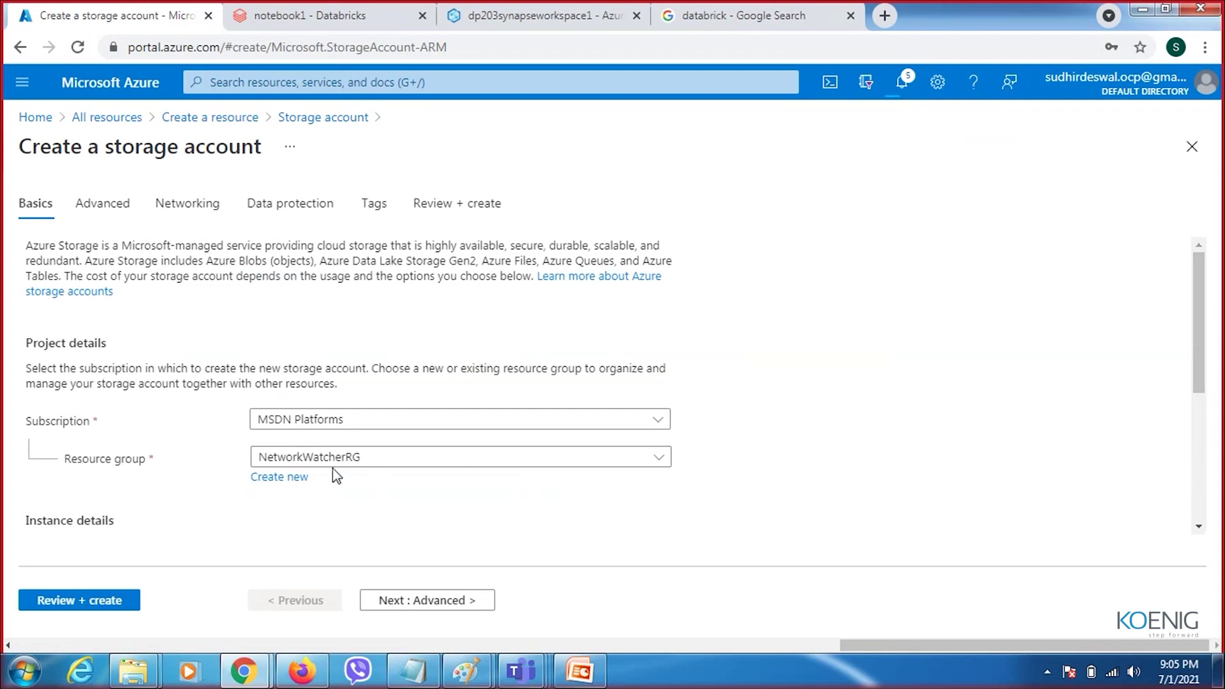
click(301, 460)
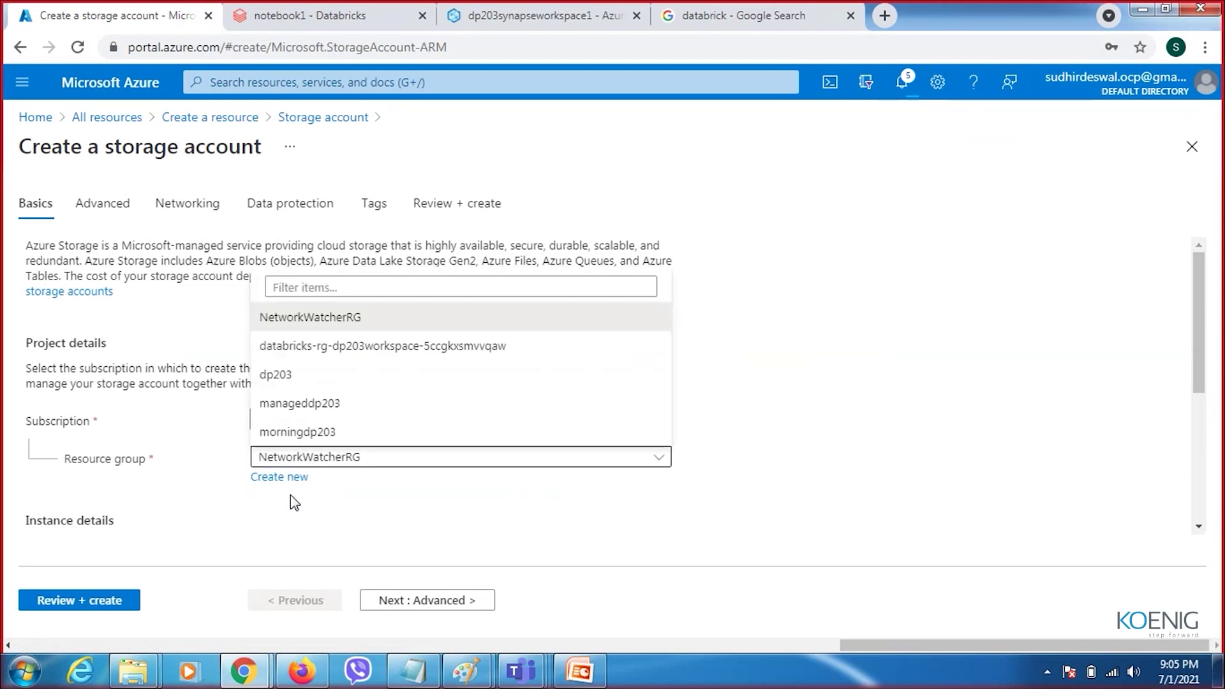
click(275, 376)
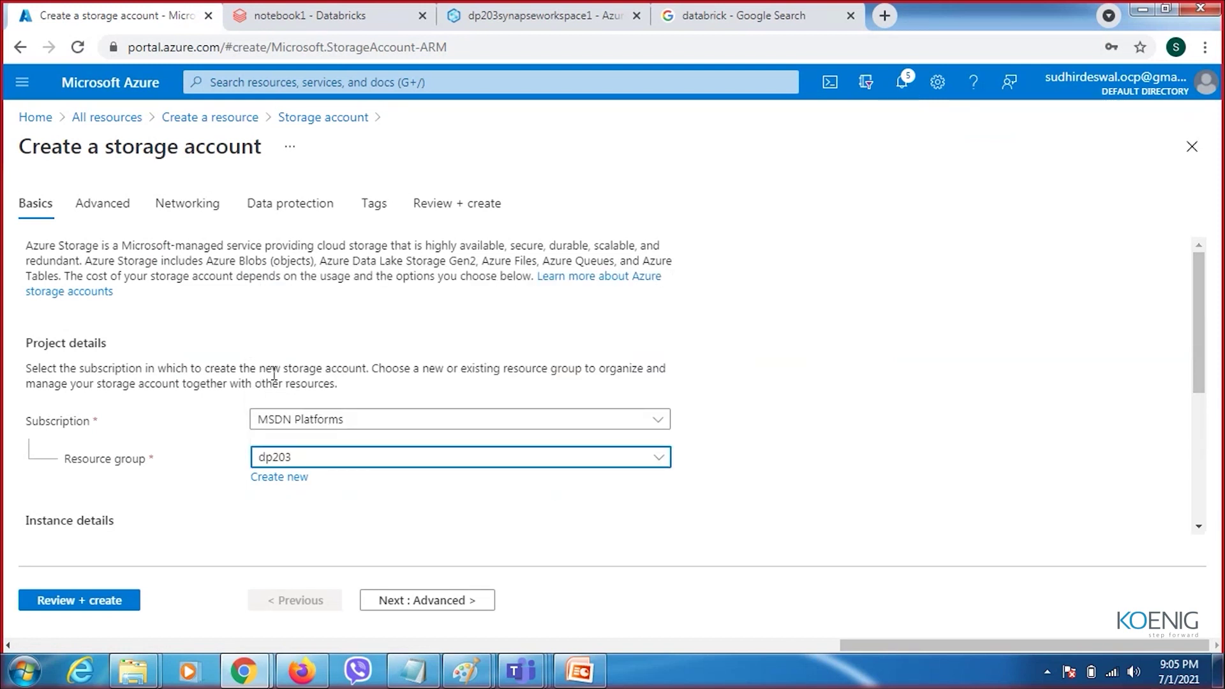
drag(1197, 333, 1216, 459)
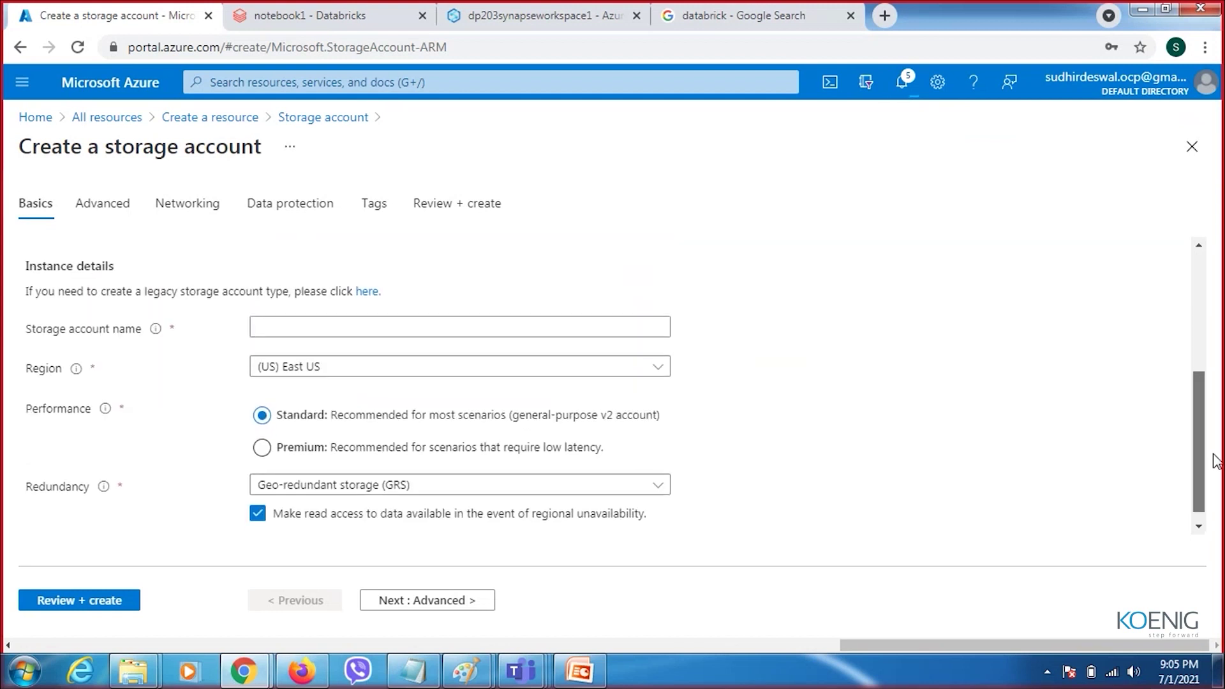
click(364, 328)
text(dp2)
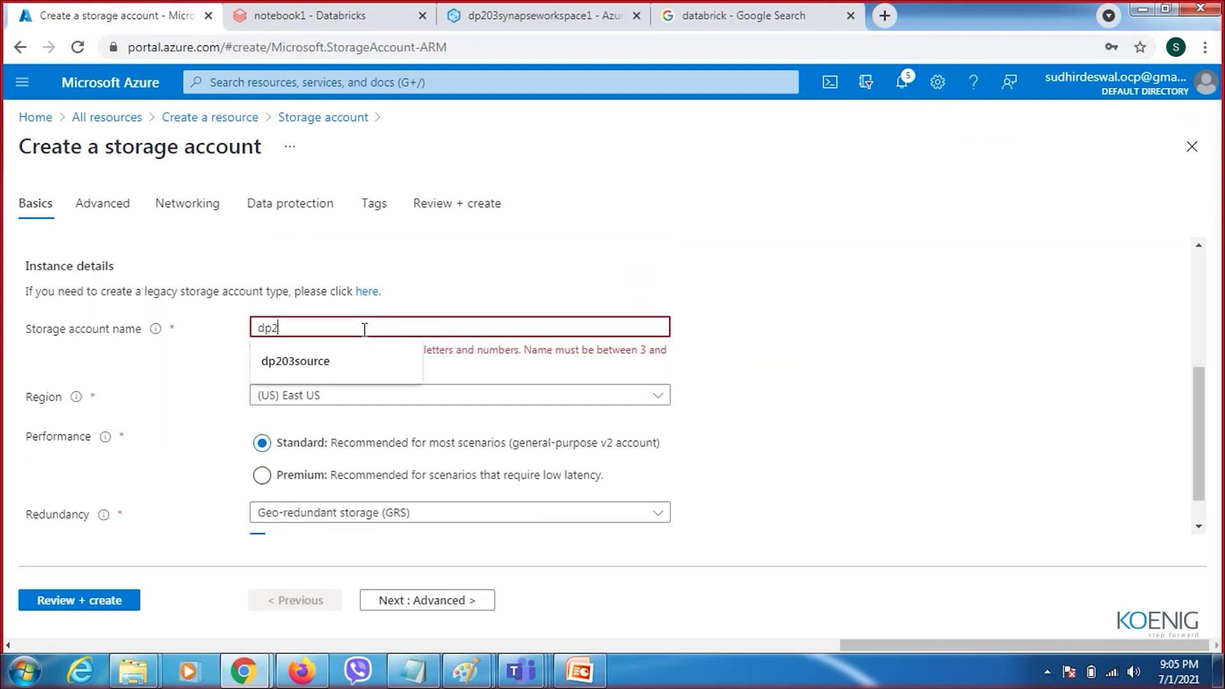
text(03da)
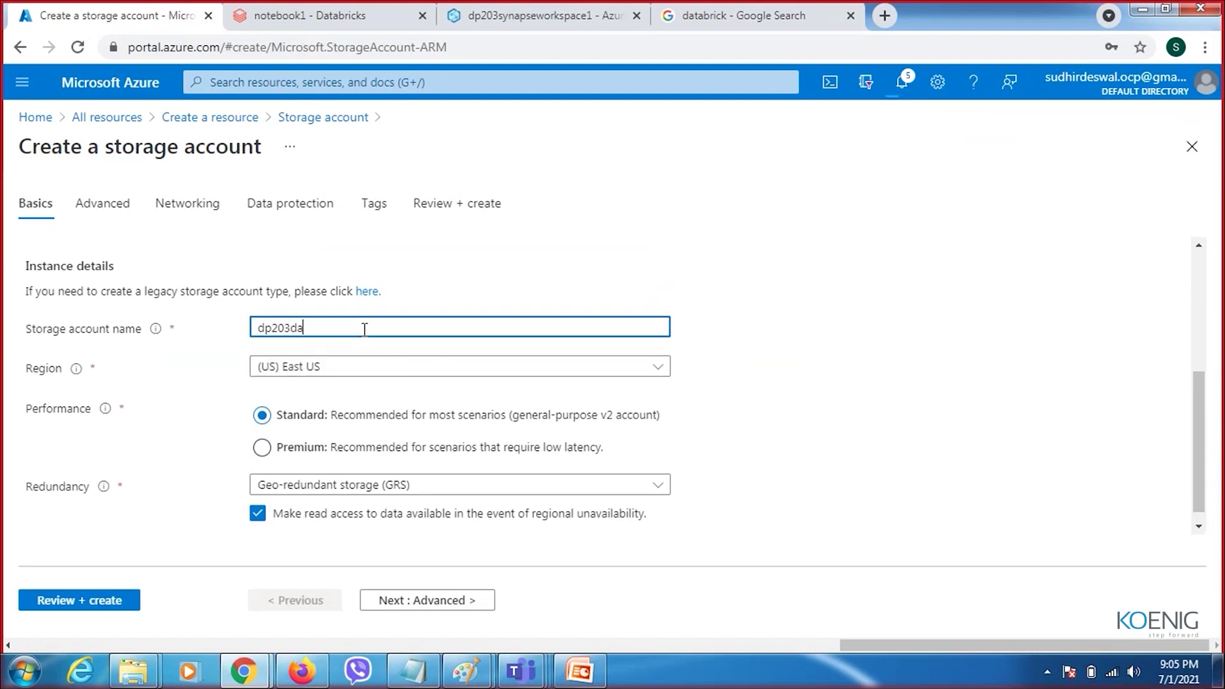
text(talakestorage)
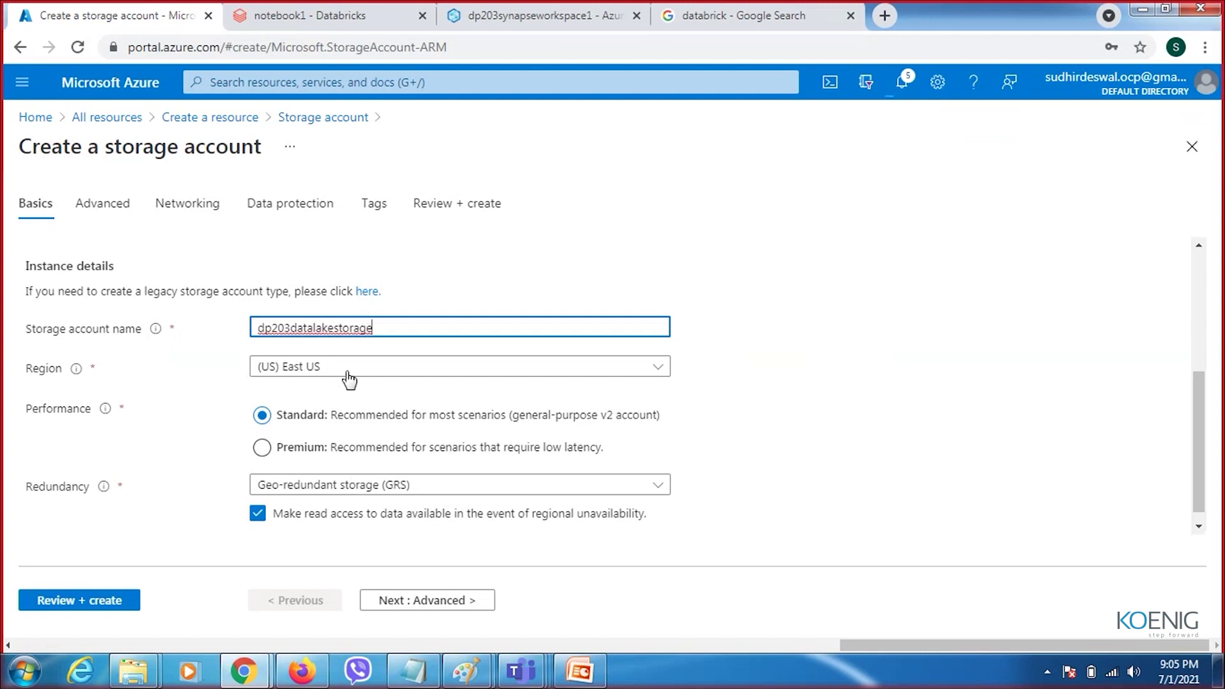
click(313, 375)
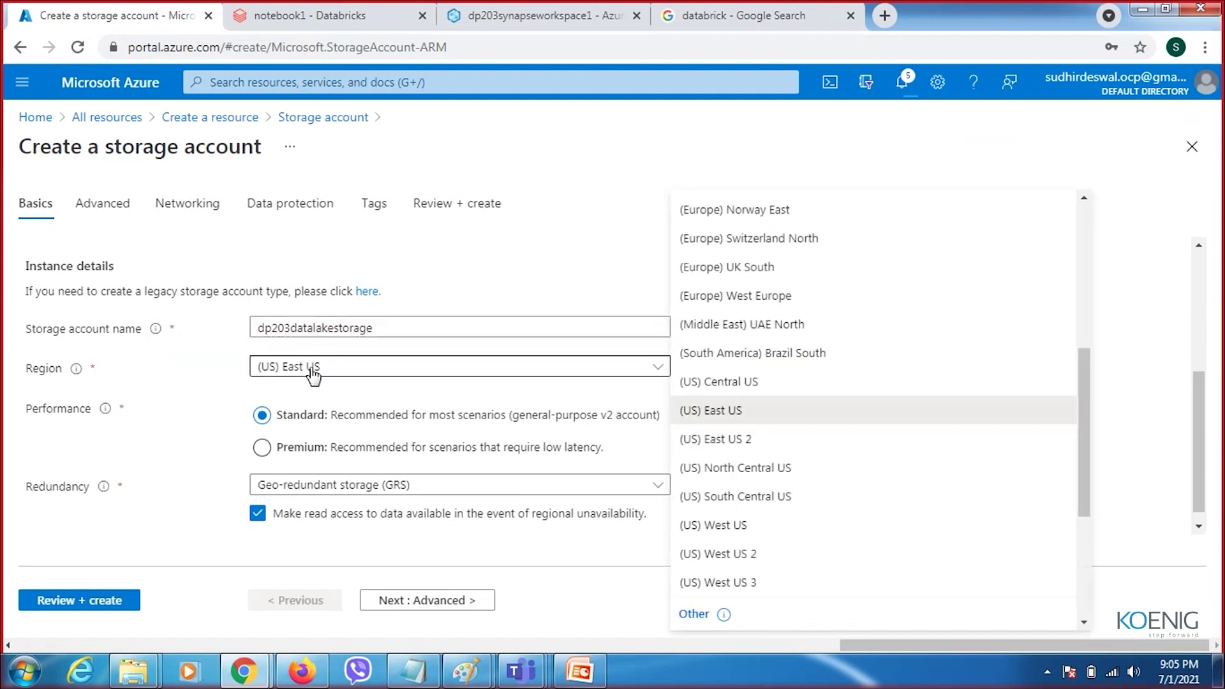
click(313, 375)
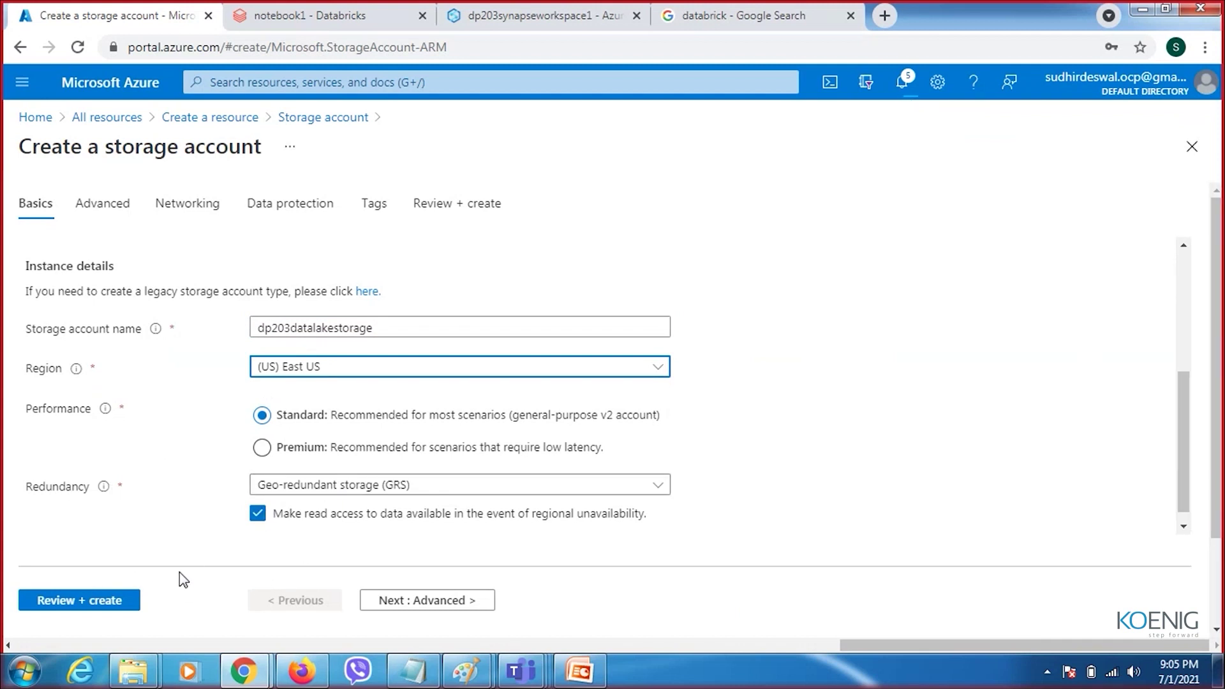
click(386, 490)
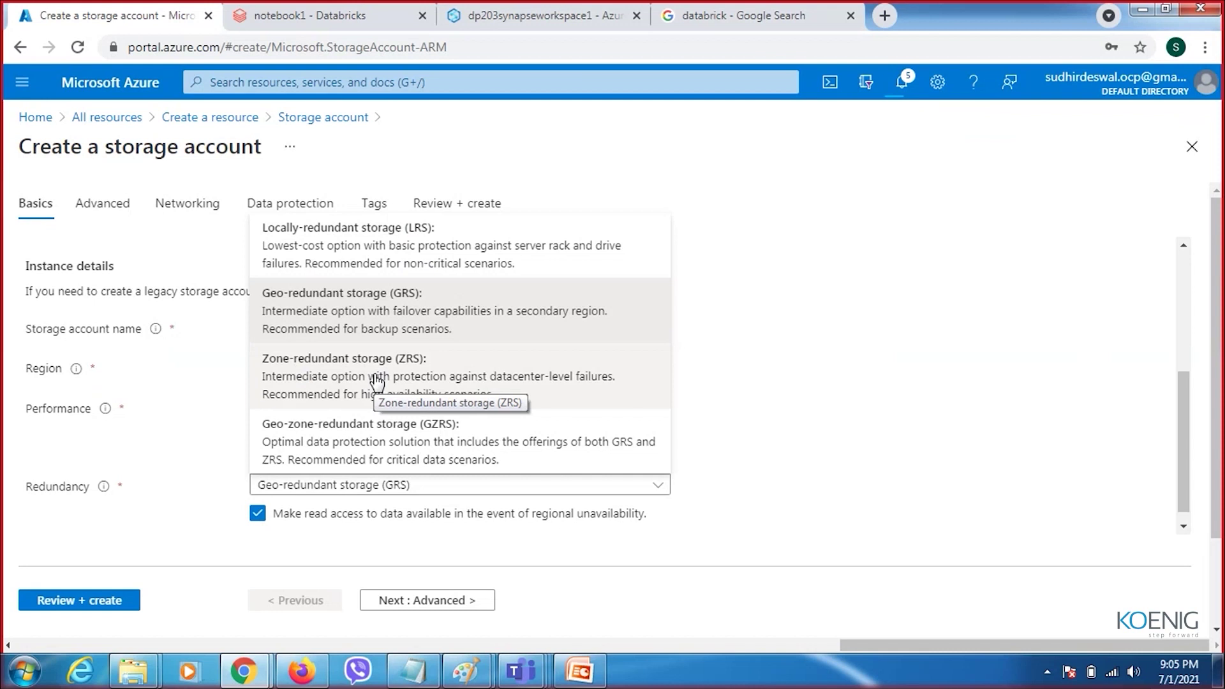
click(367, 251)
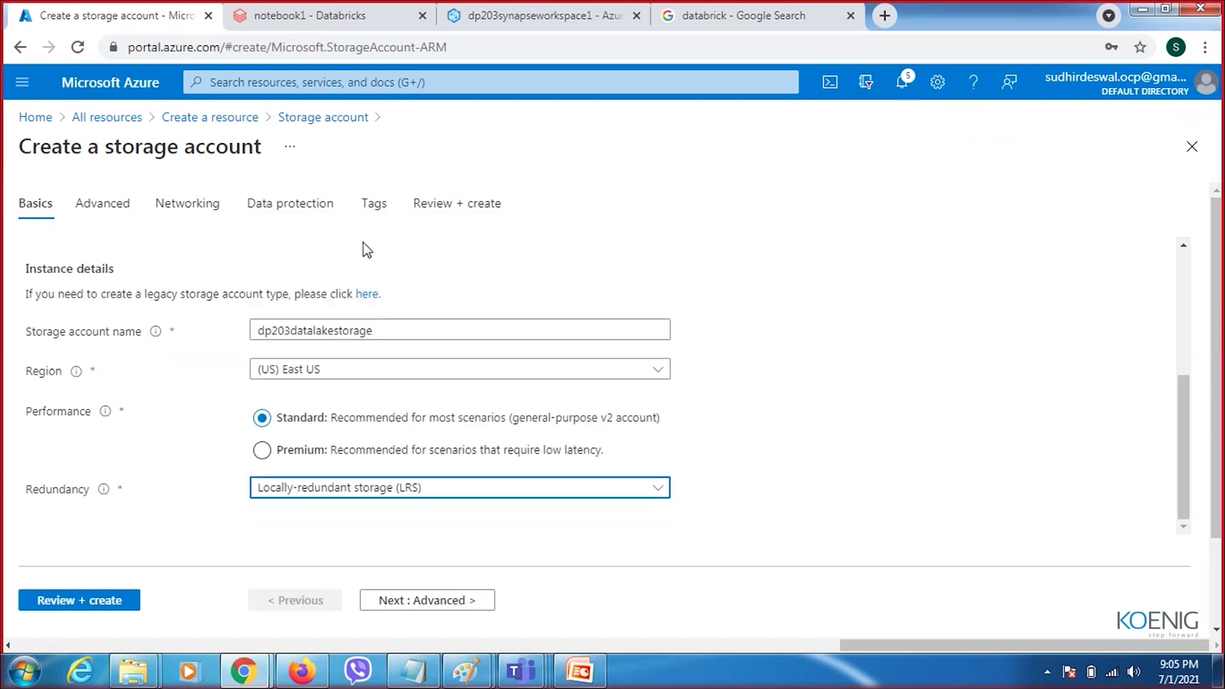
click(105, 205)
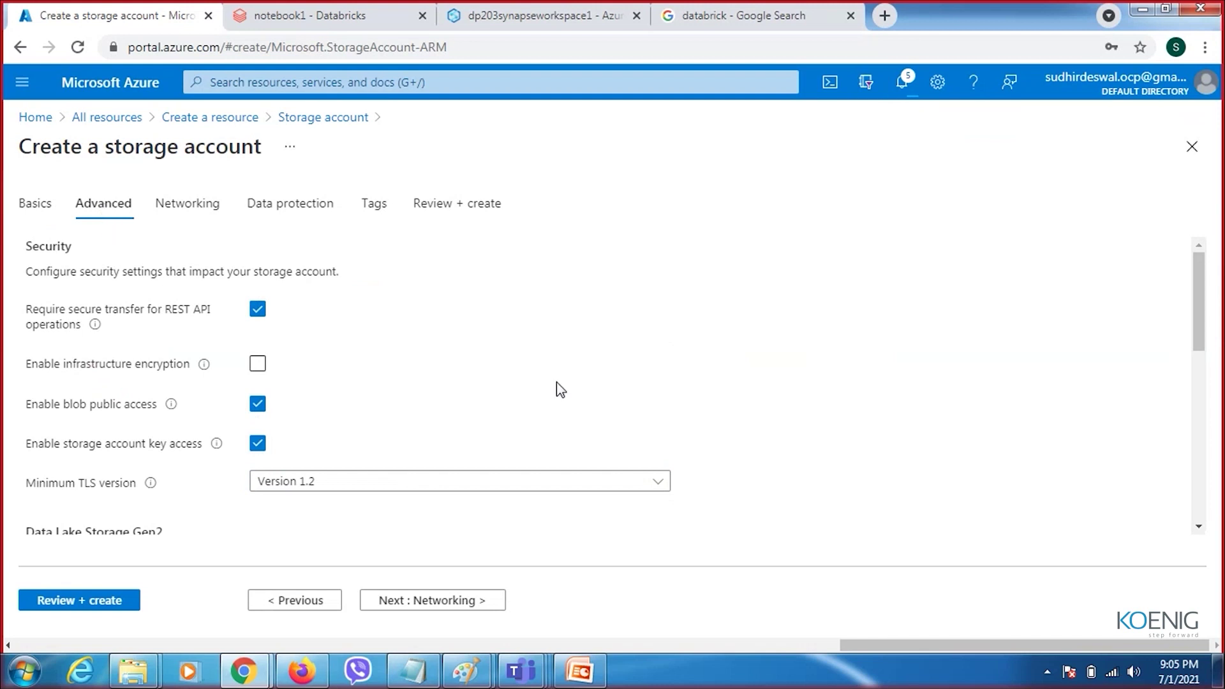
- Enable the hierarchical namespace on the Advanced tab and pass validation on Review + create
drag(1195, 279, 1199, 367)
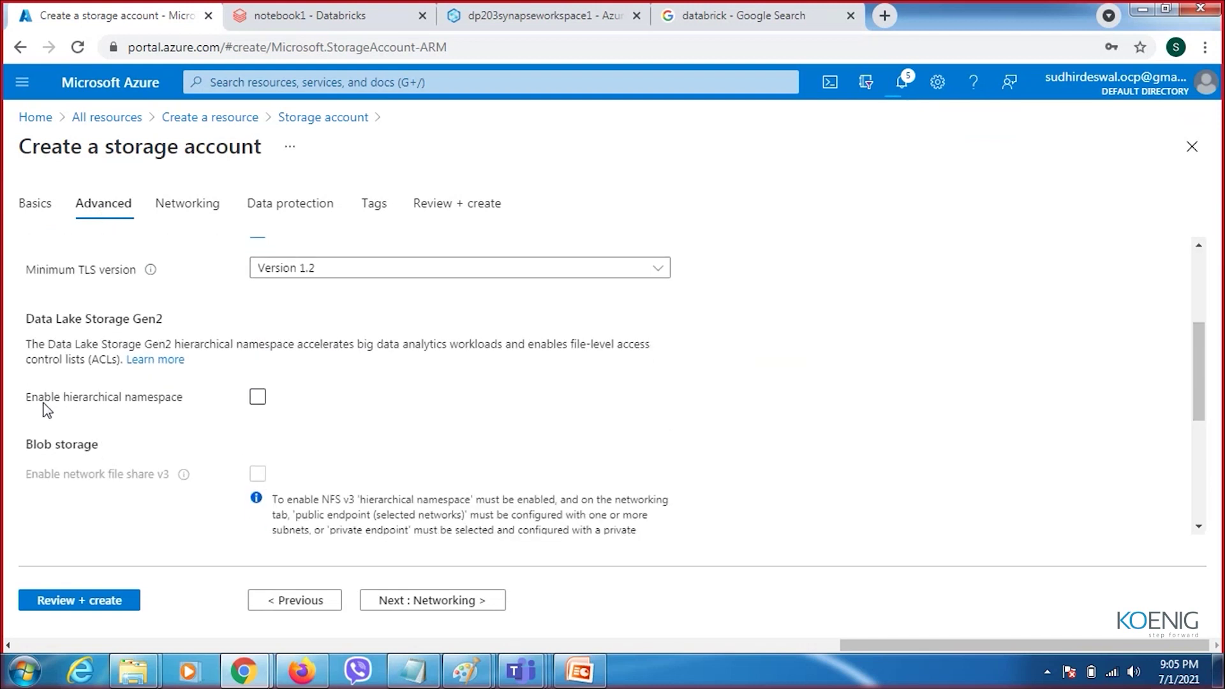
click(258, 401)
click(98, 613)
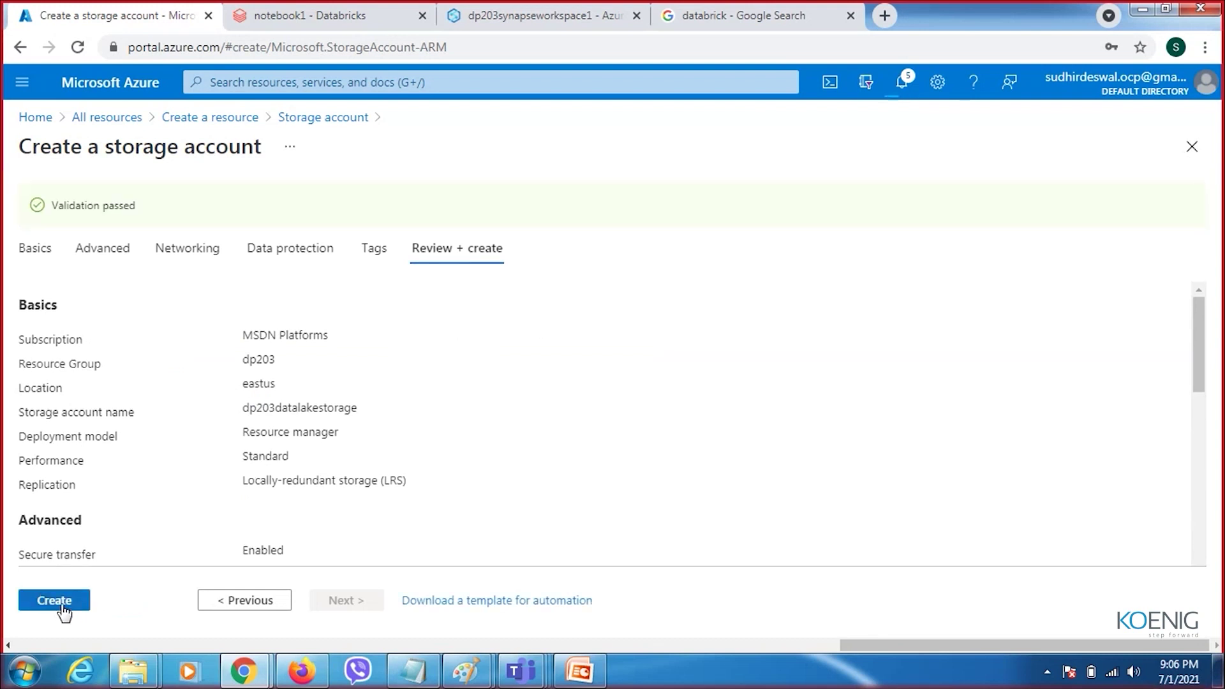
- Create dp203datalakestorage and wait until its deployment into dp203 succeeds
click(62, 604)
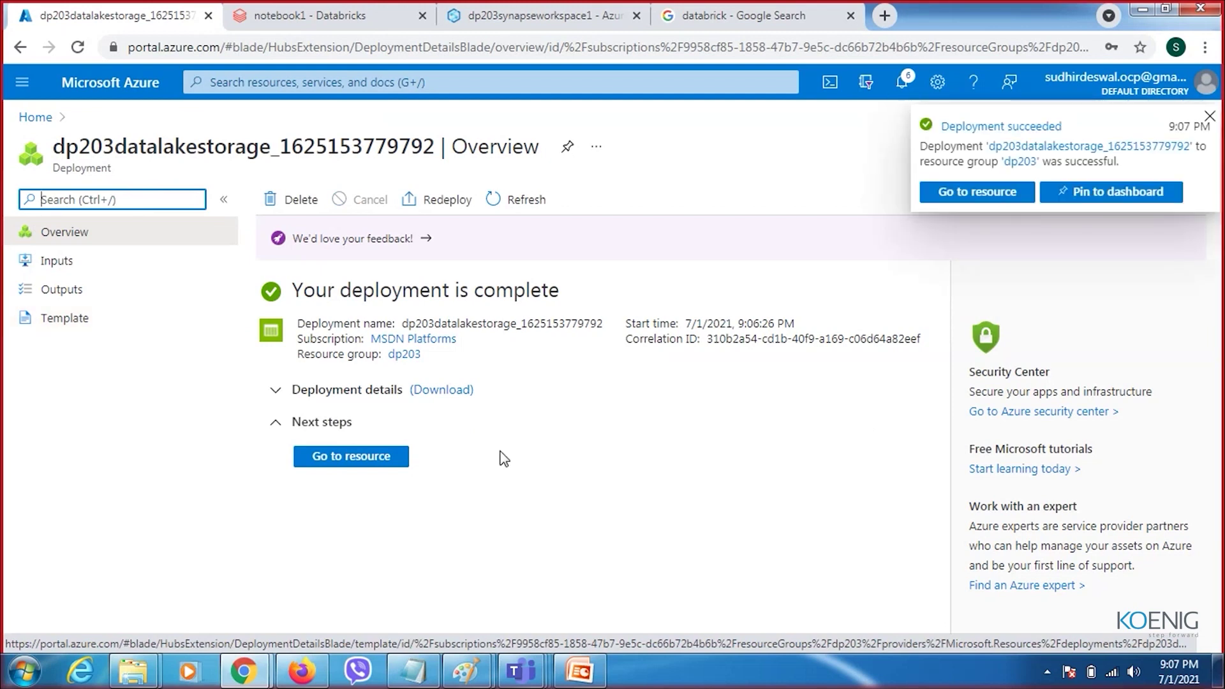
- Add container1 to dp203datalakestorage with Container-level anonymous read access
click(351, 468)
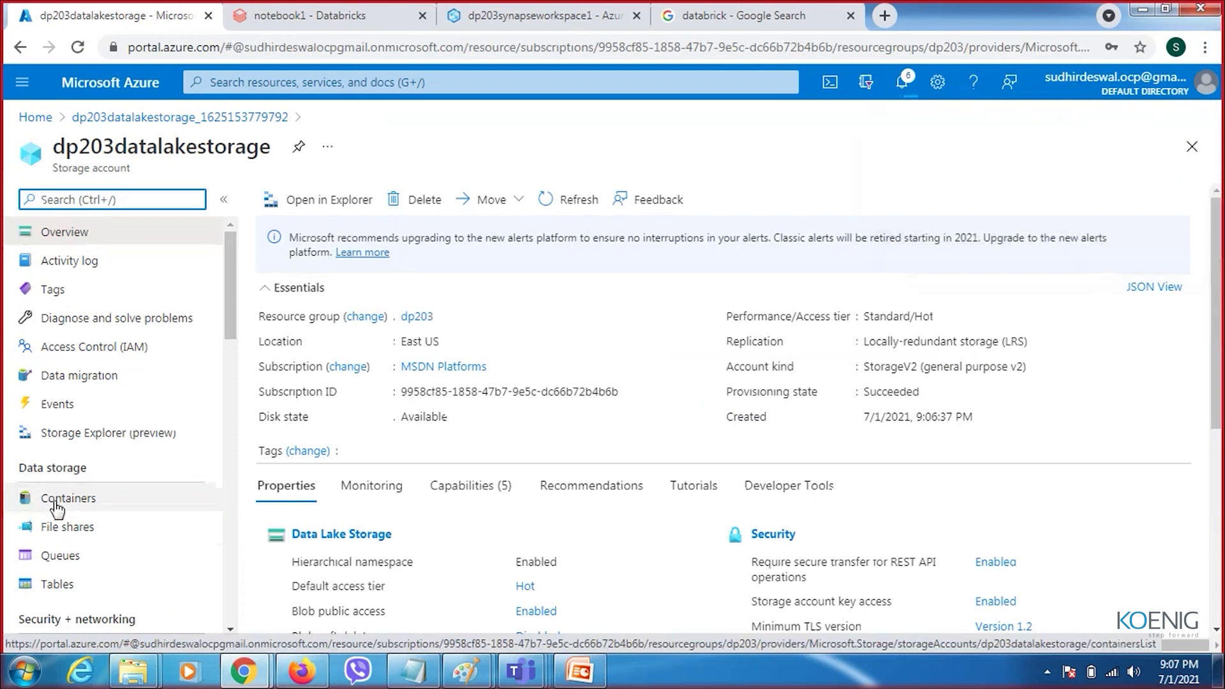
click(55, 506)
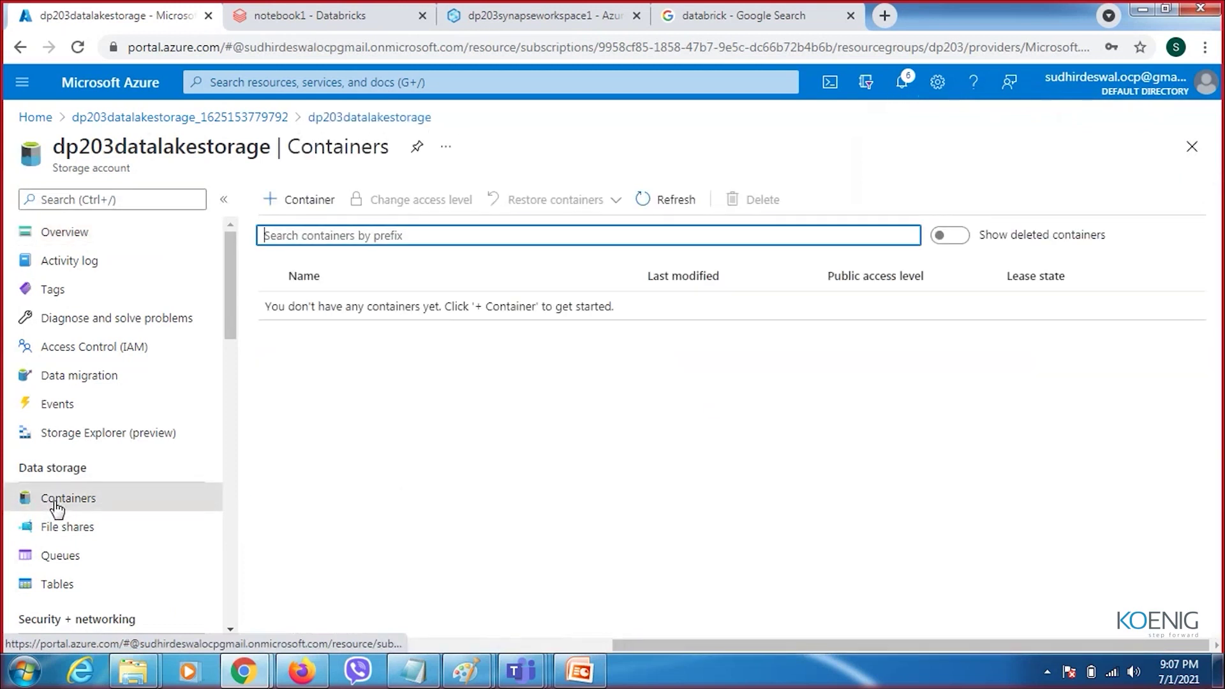
click(311, 200)
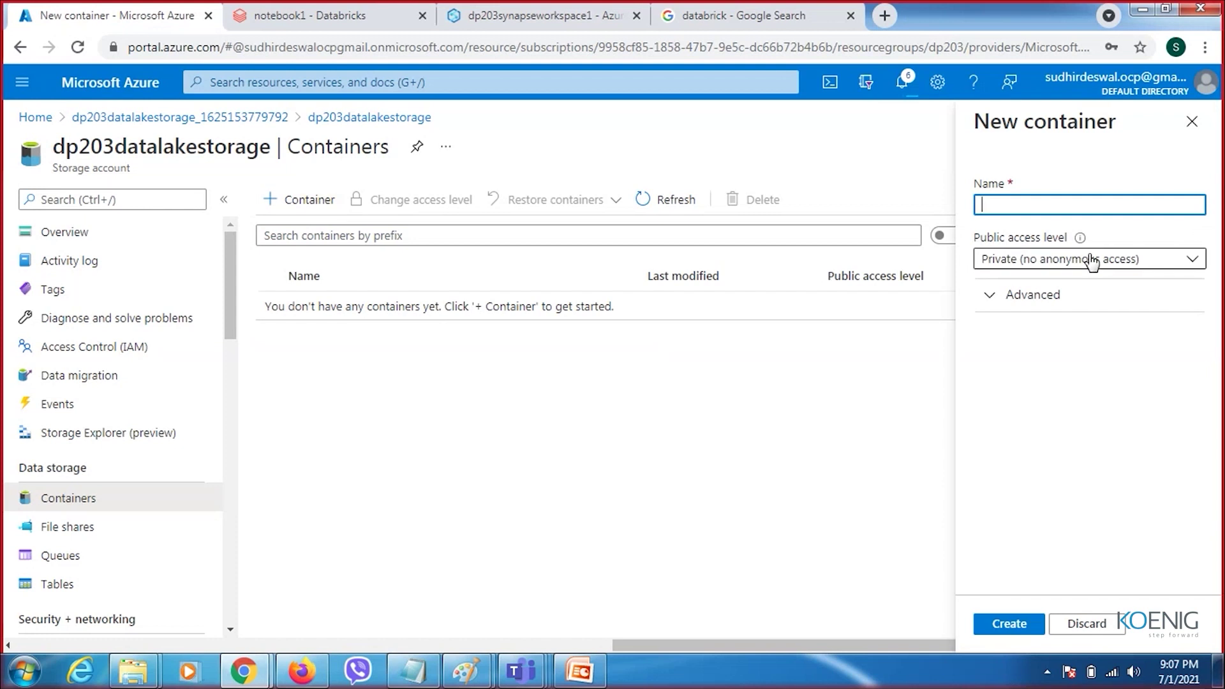
text(container1)
click(1014, 263)
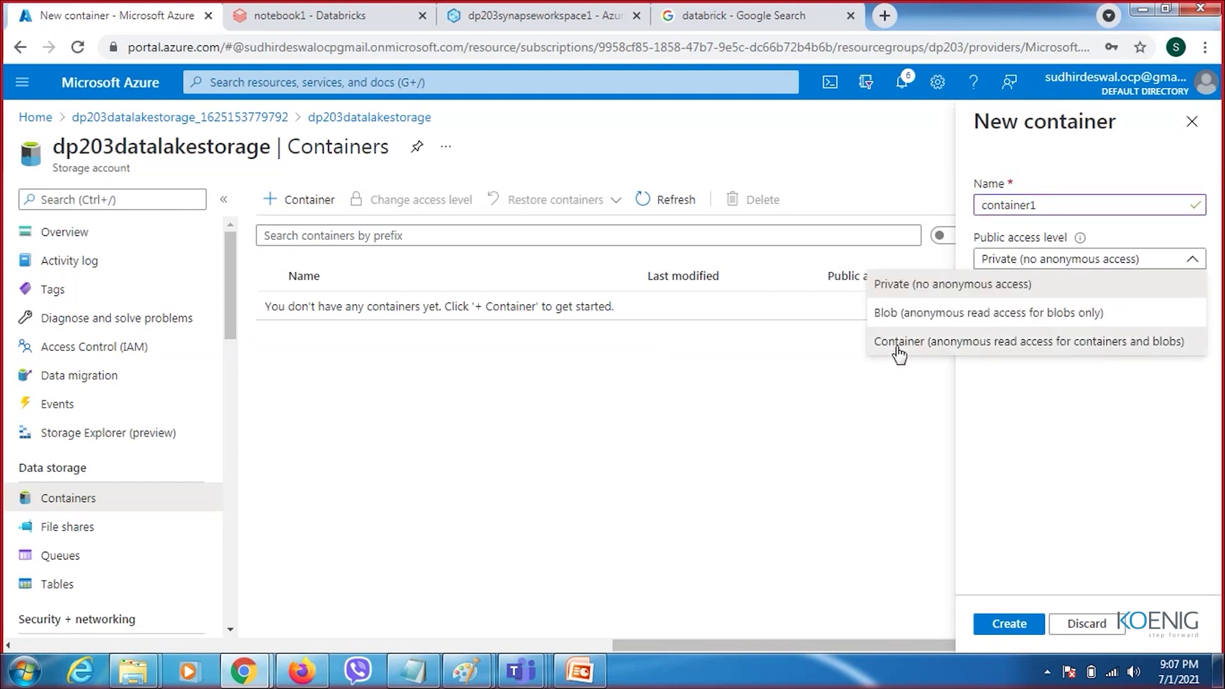
click(897, 344)
click(884, 622)
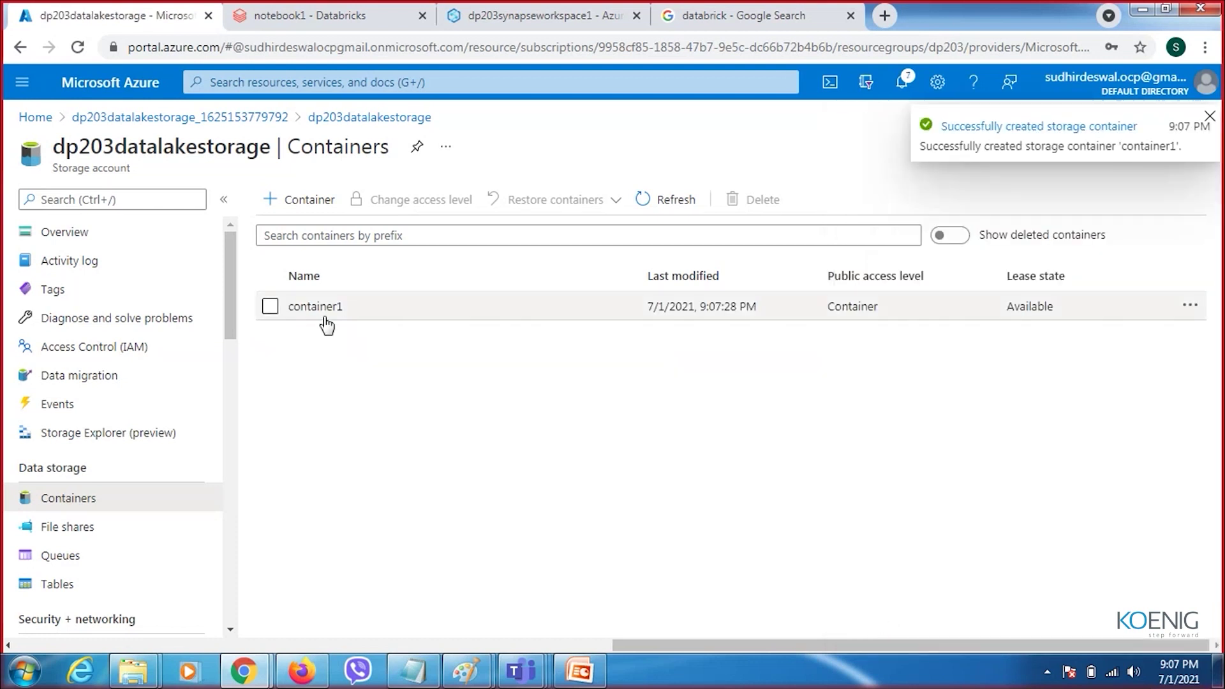
- Create the personal and office directories inside container1
click(325, 311)
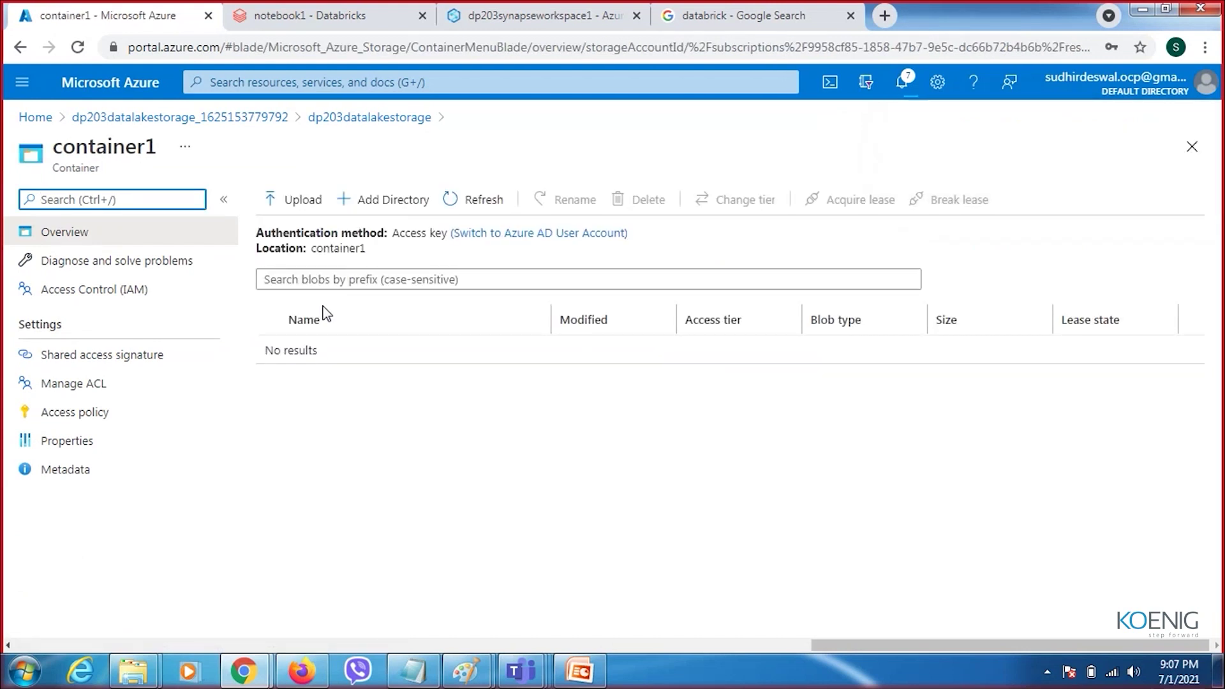
click(383, 206)
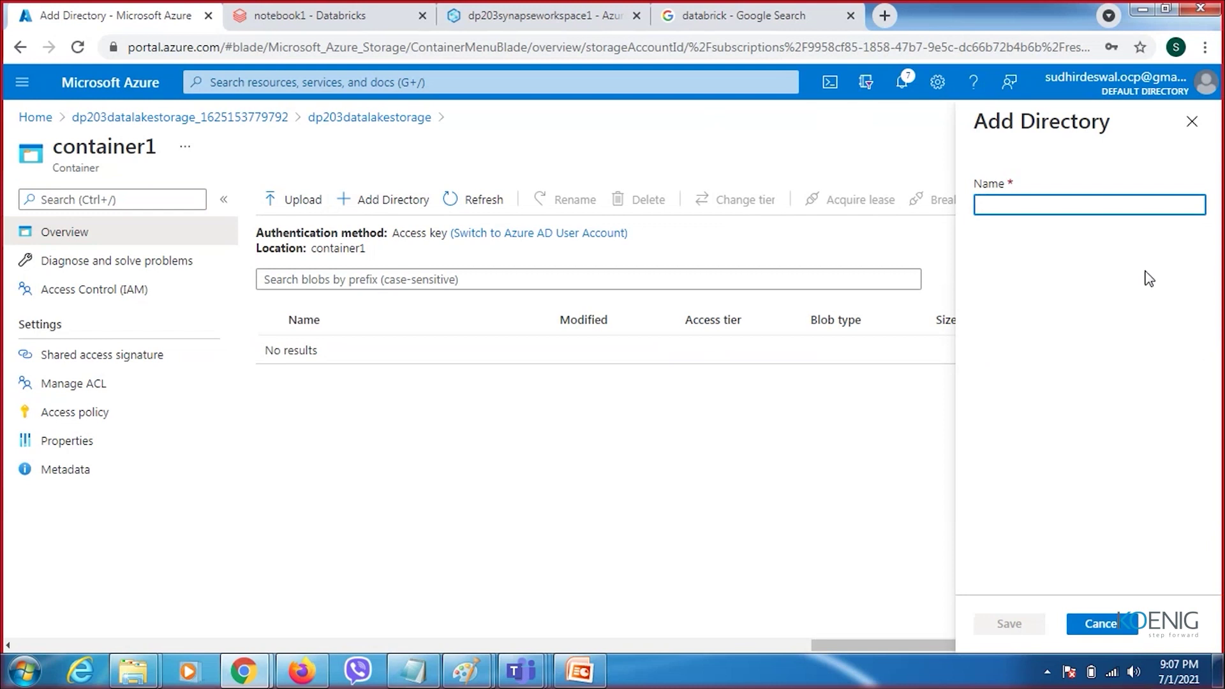
text(p)
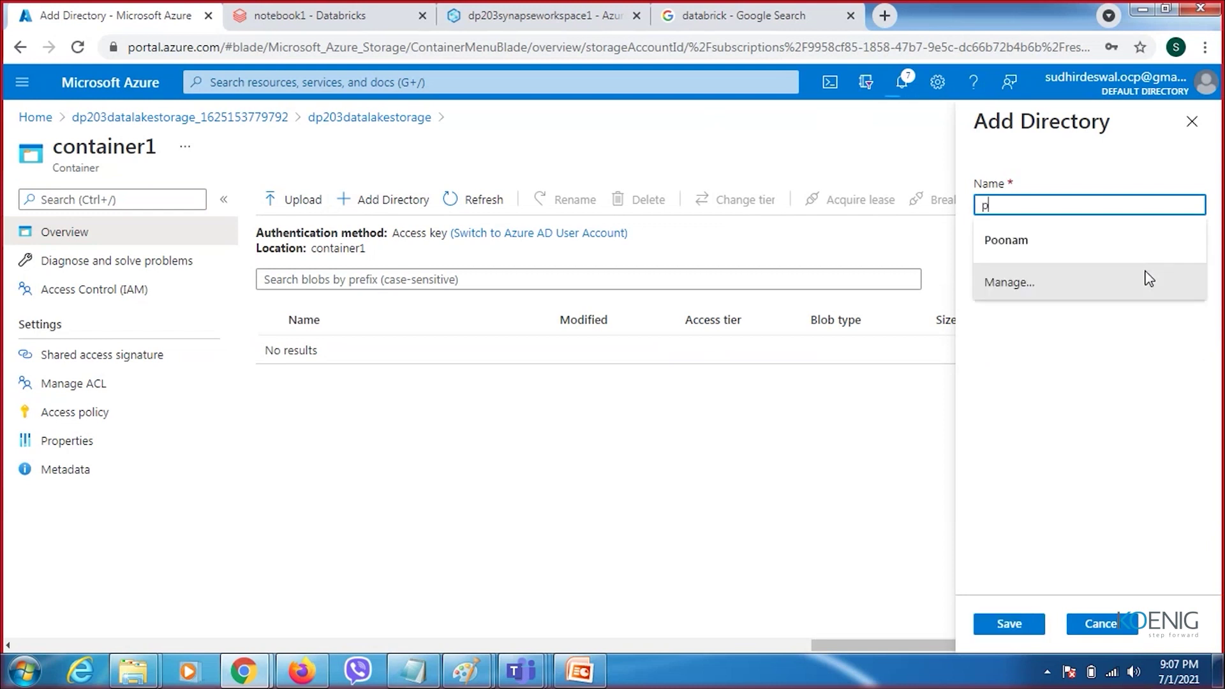
text(erson)
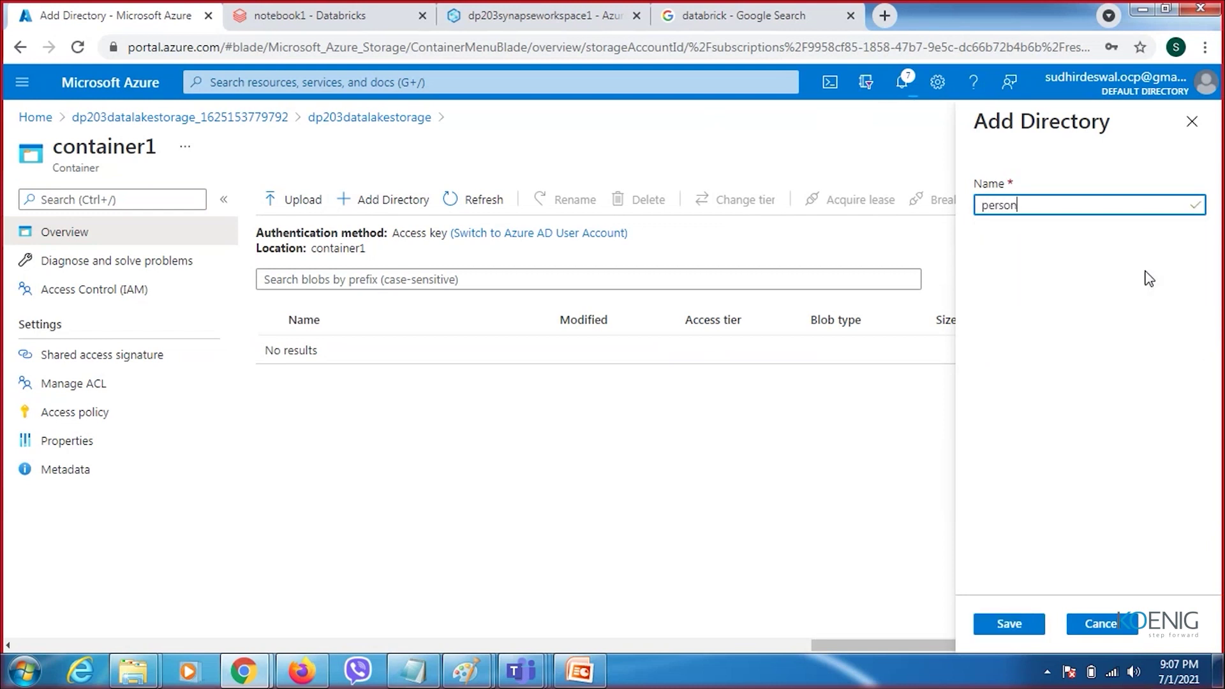
text(al)
click(1008, 629)
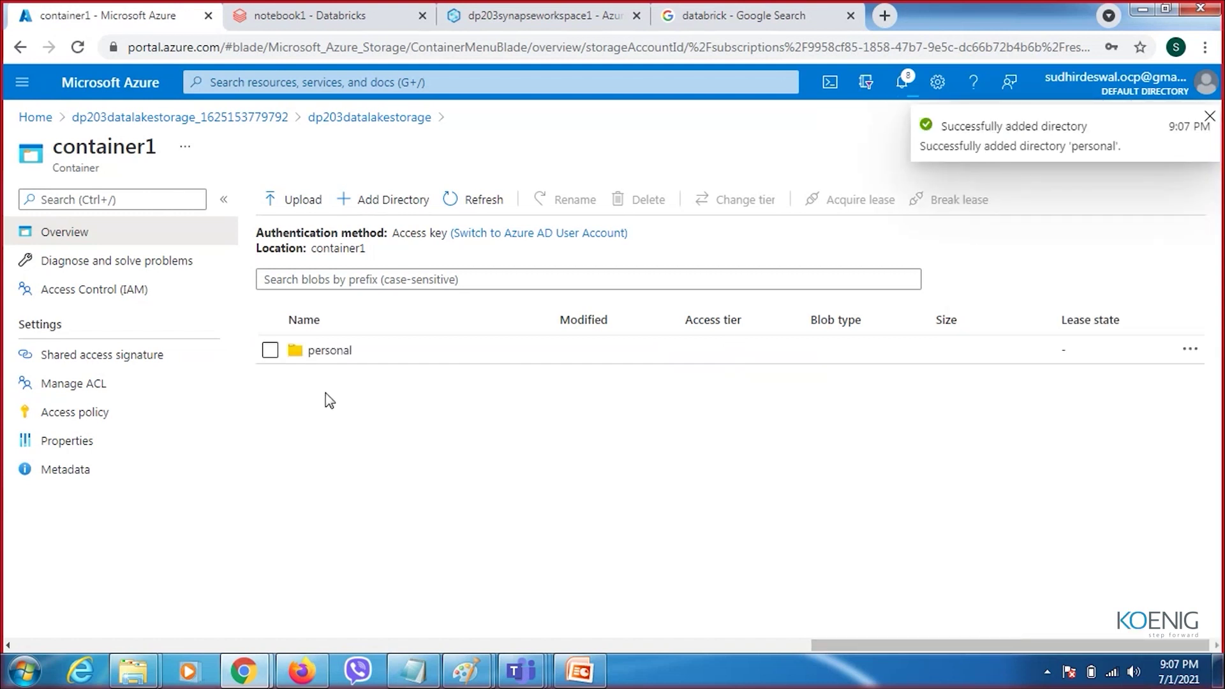
click(393, 208)
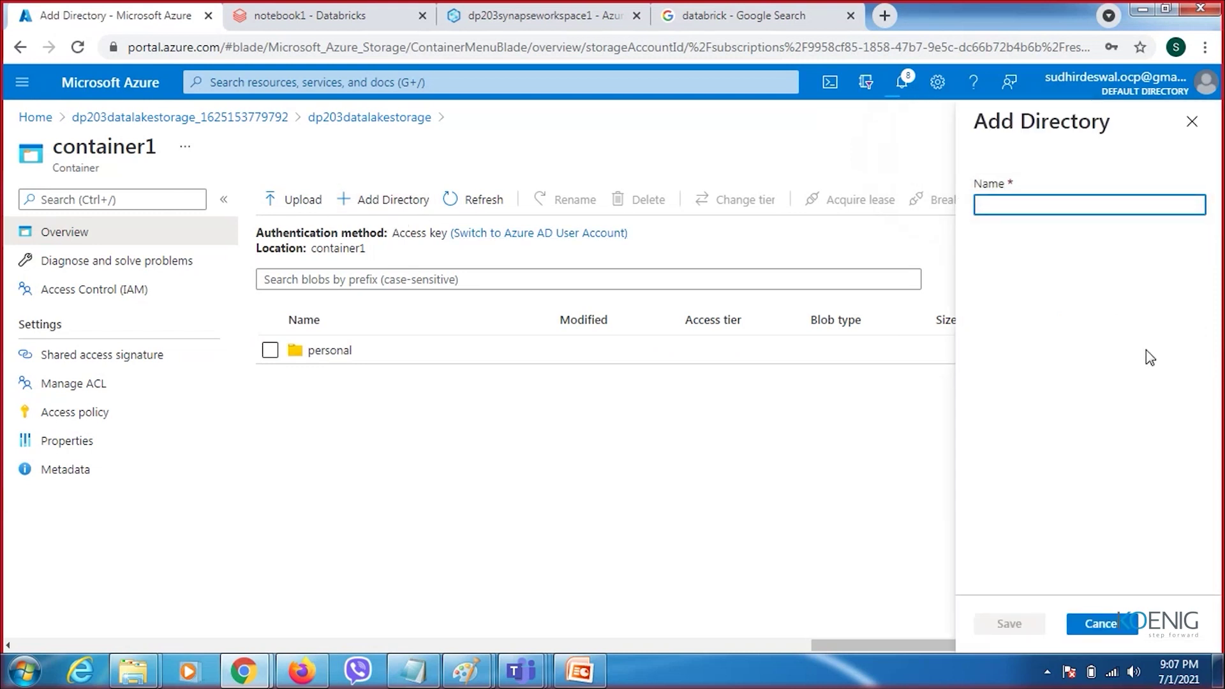
text(c)
text(ffice)
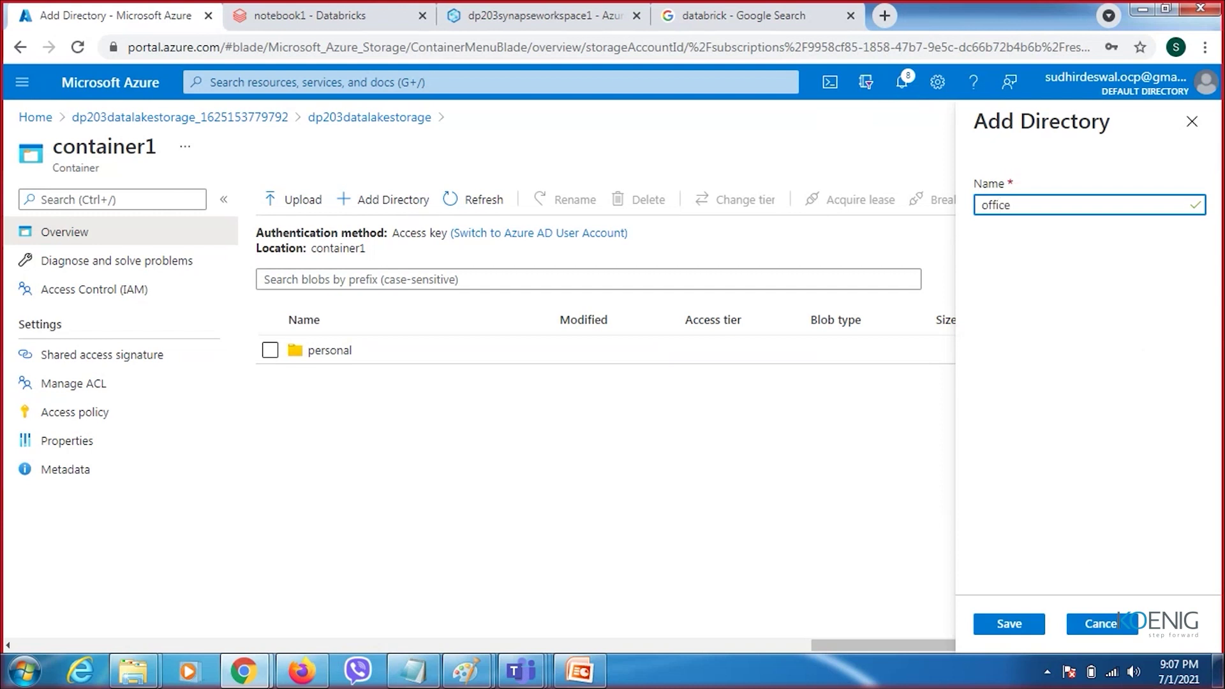
click(996, 628)
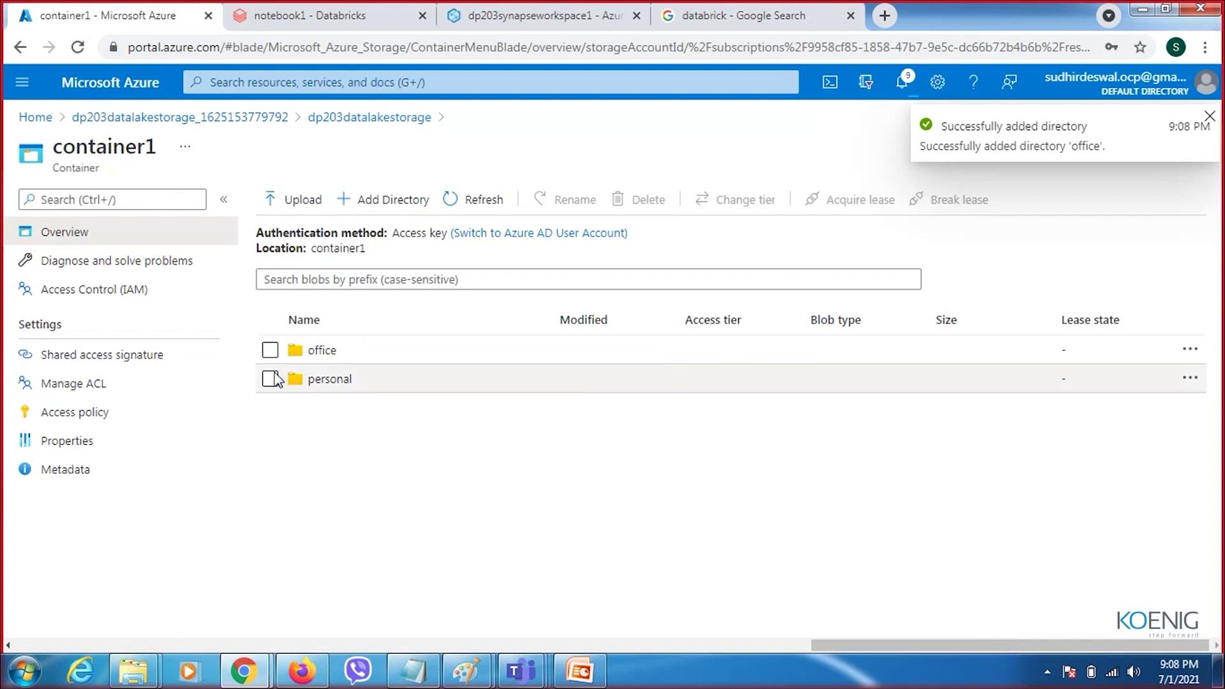
- Add hr and account subdirectories inside office, then open the empty account folder
click(316, 357)
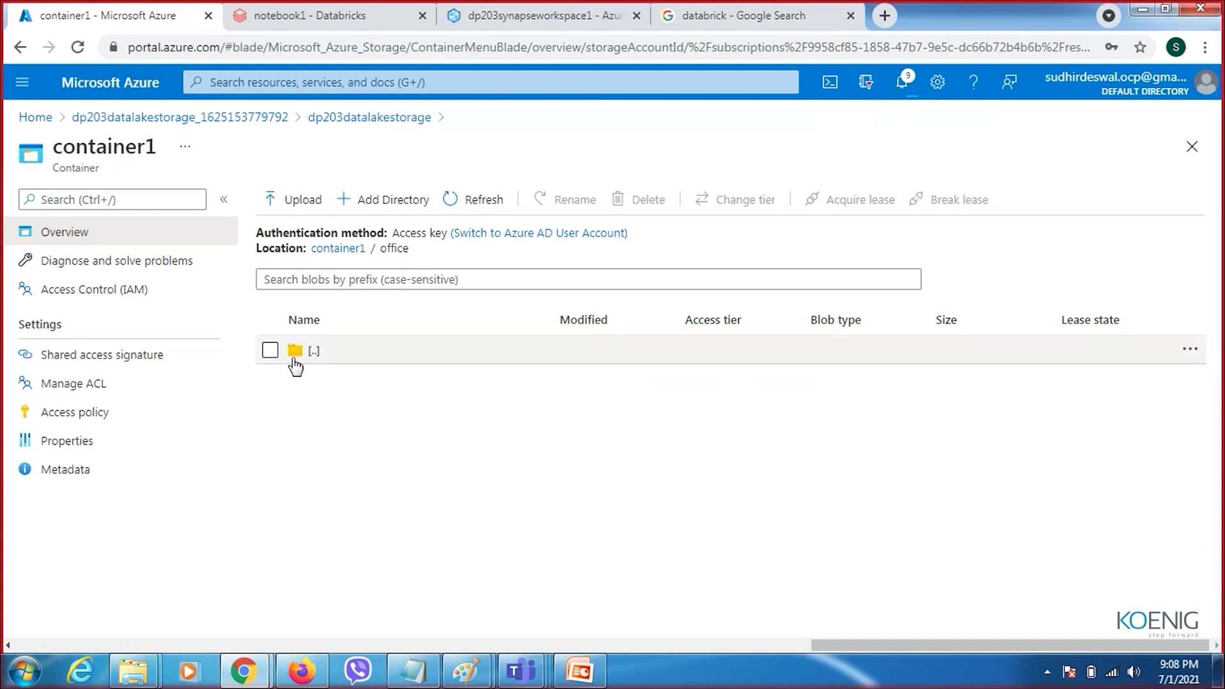
click(408, 202)
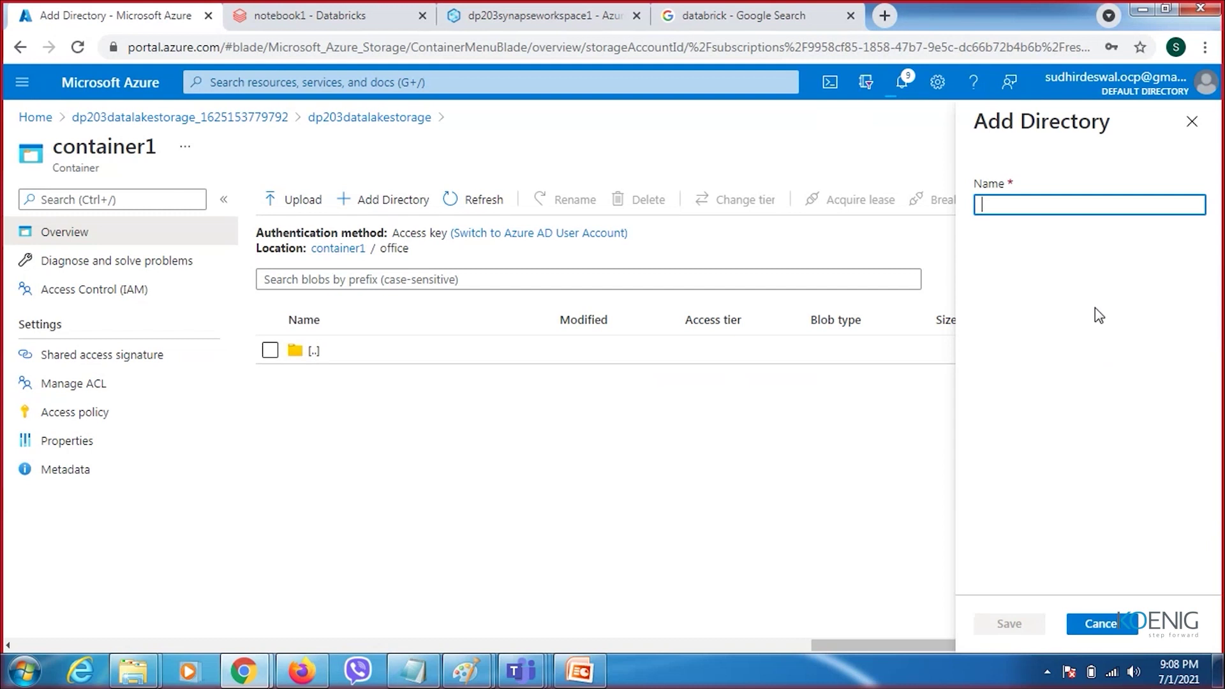
text(hr)
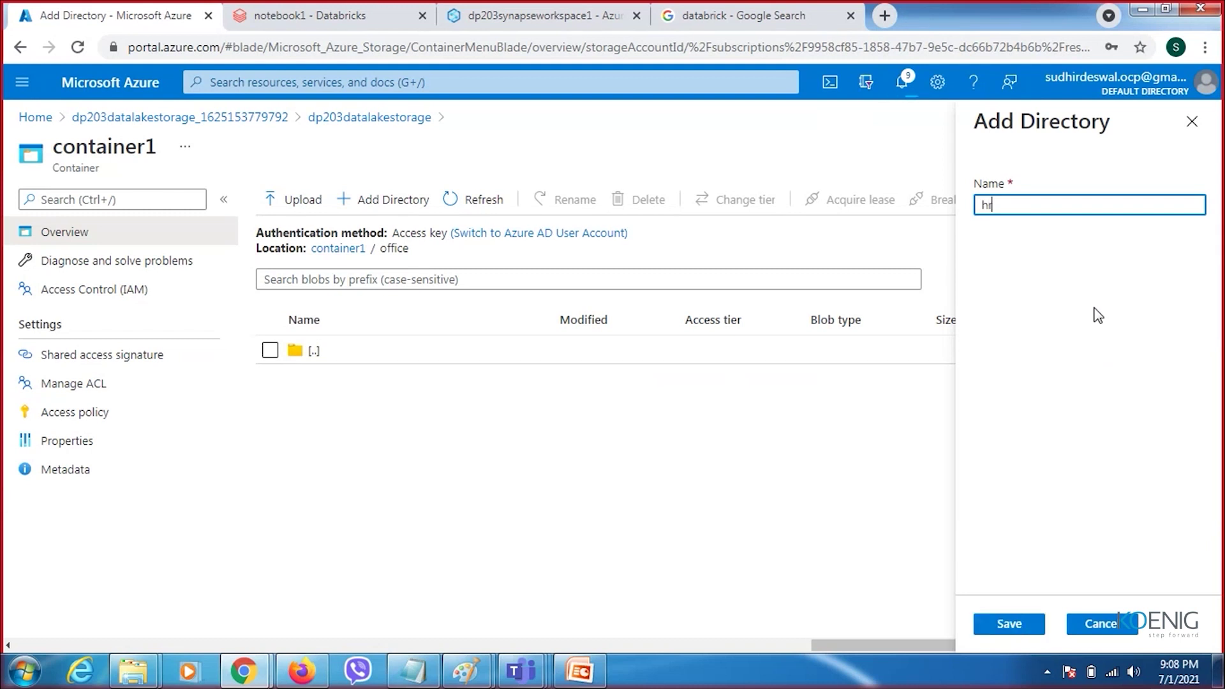
click(1004, 626)
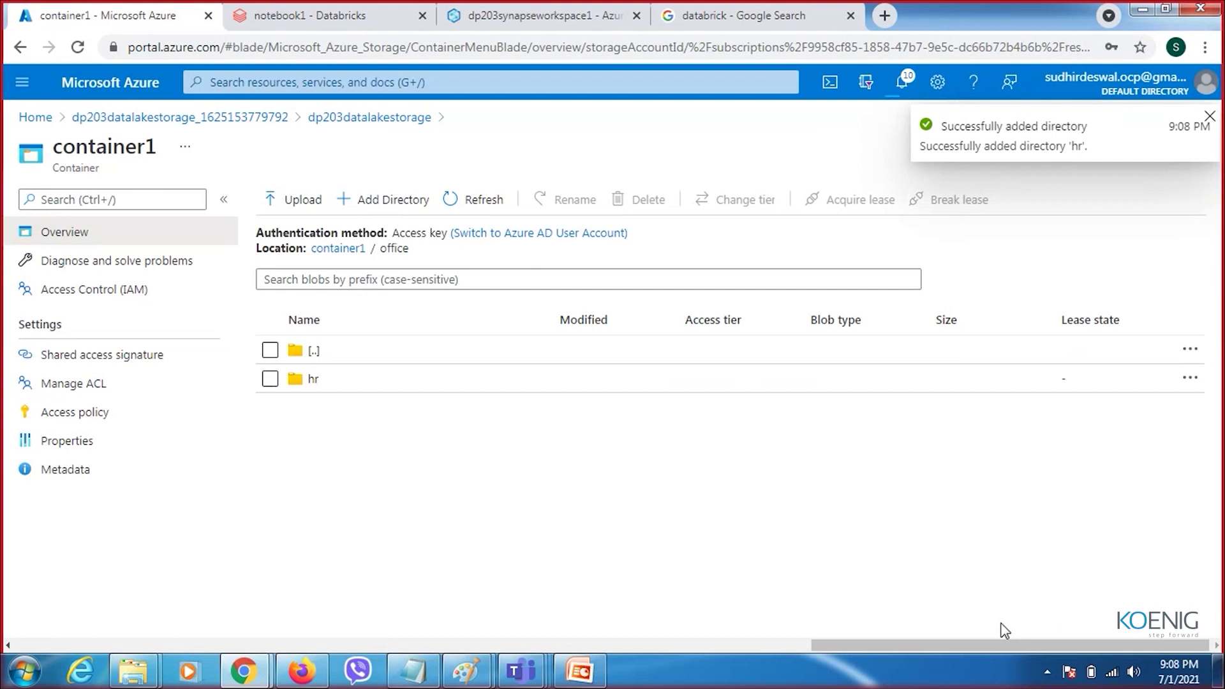
click(370, 205)
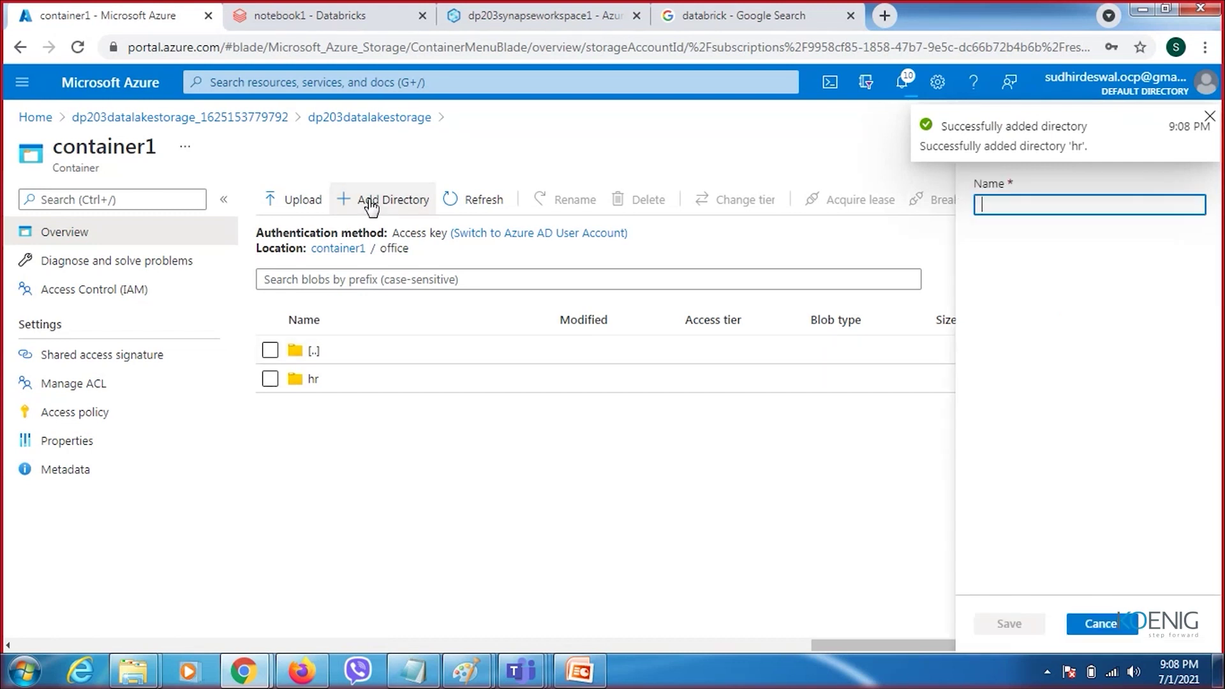
text(account)
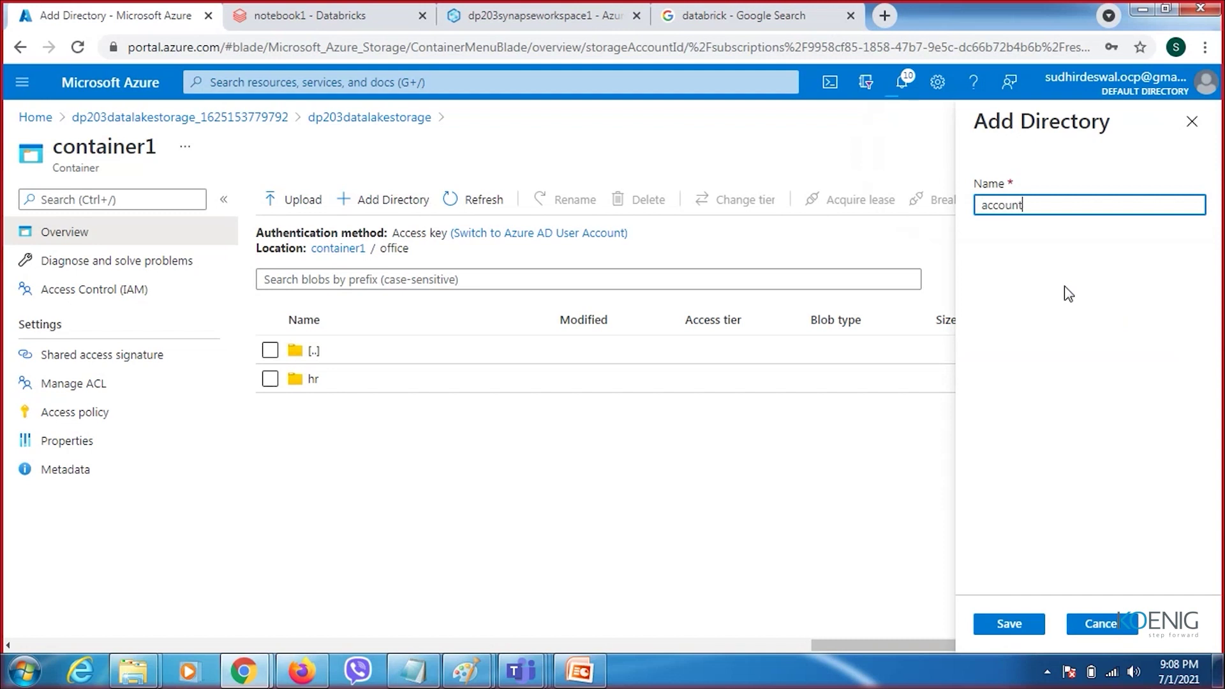
click(1010, 625)
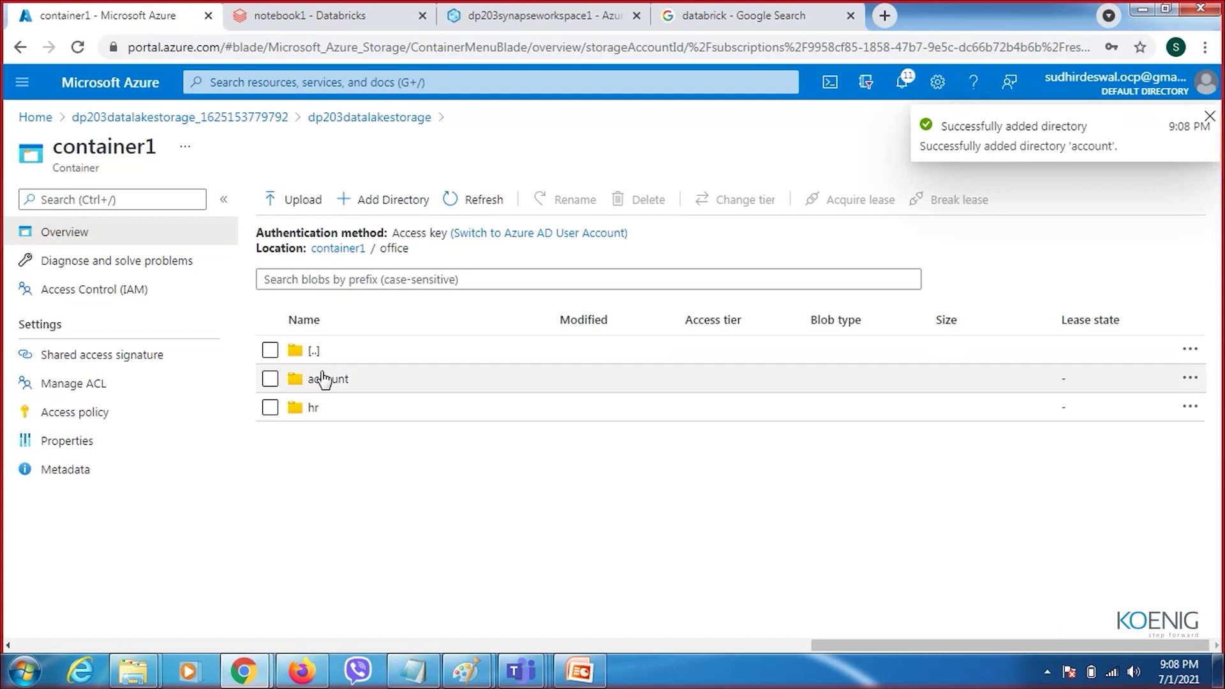
click(326, 380)
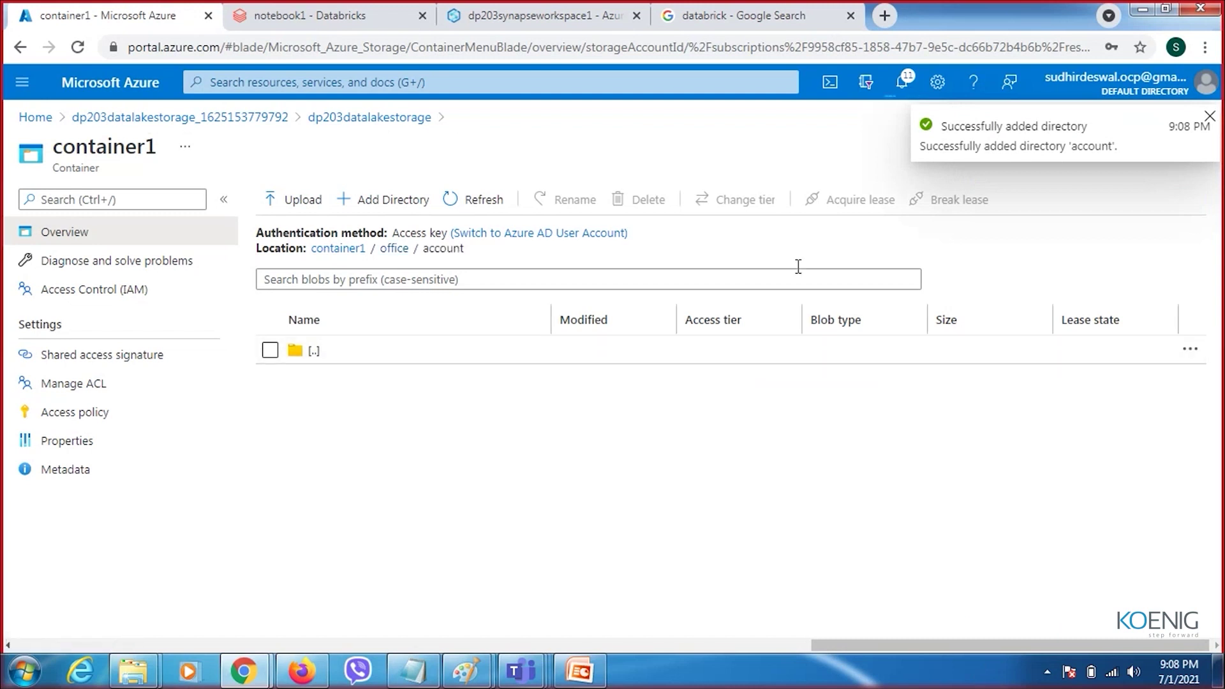
- Upload data_log.csv into office/account and open its blob properties (65.05 KiB, Hot tier)
click(293, 203)
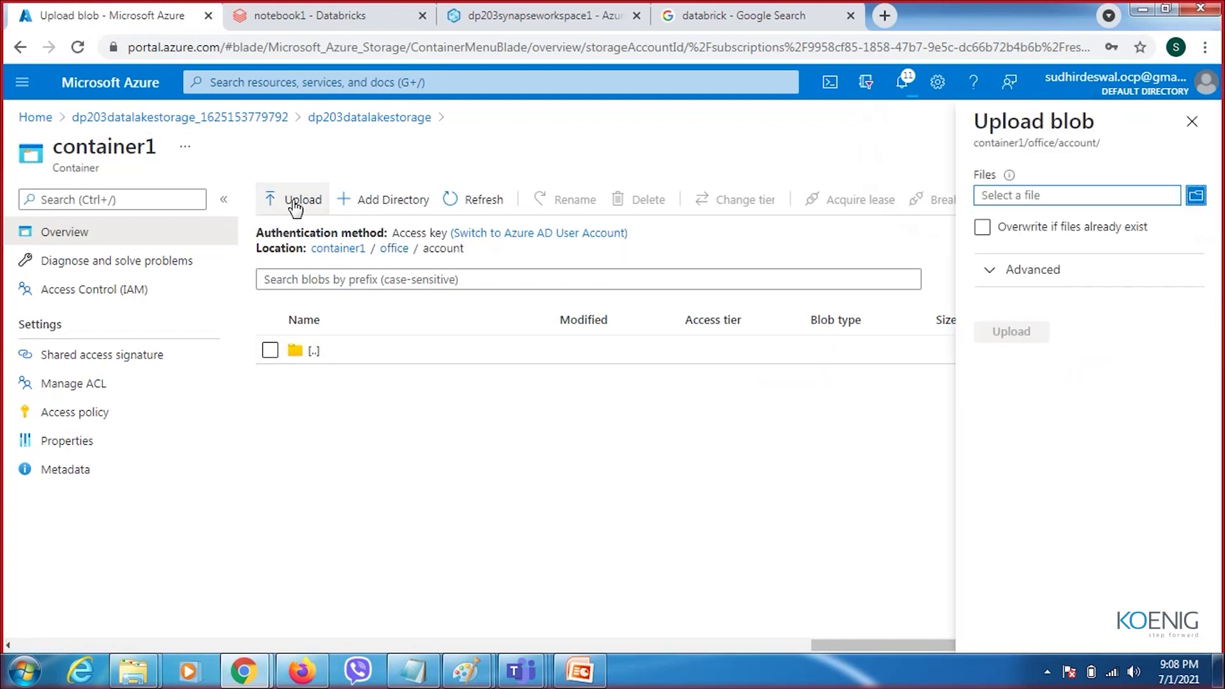
click(1198, 198)
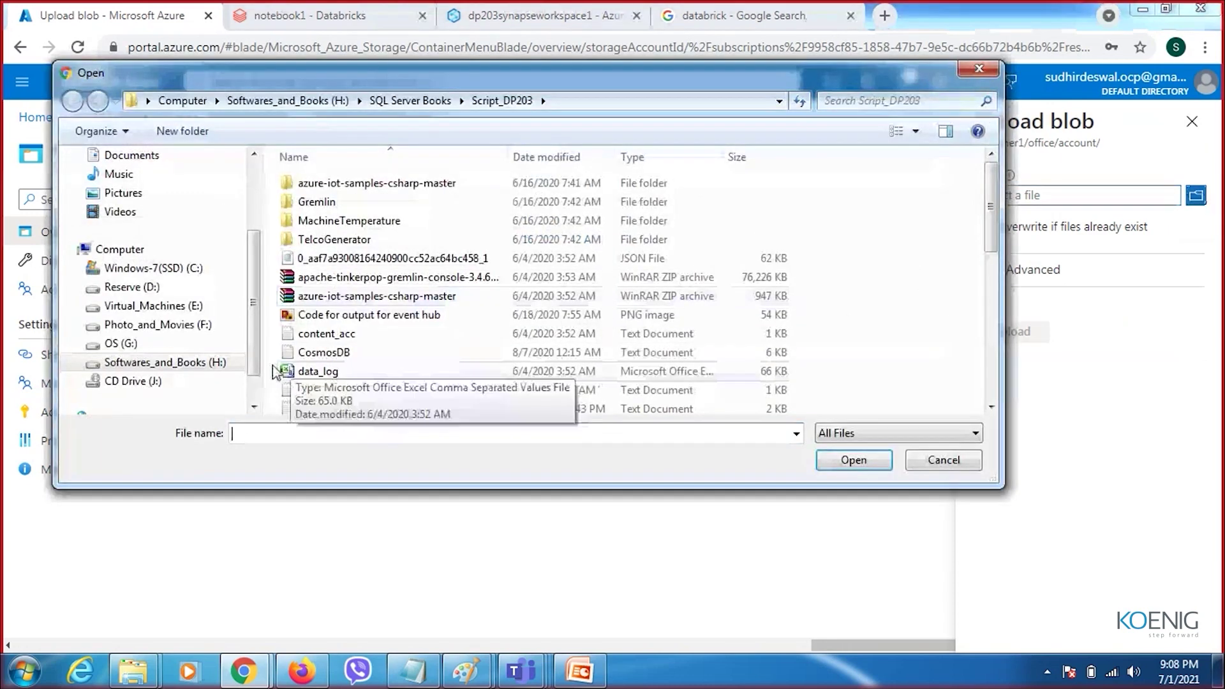
click(312, 374)
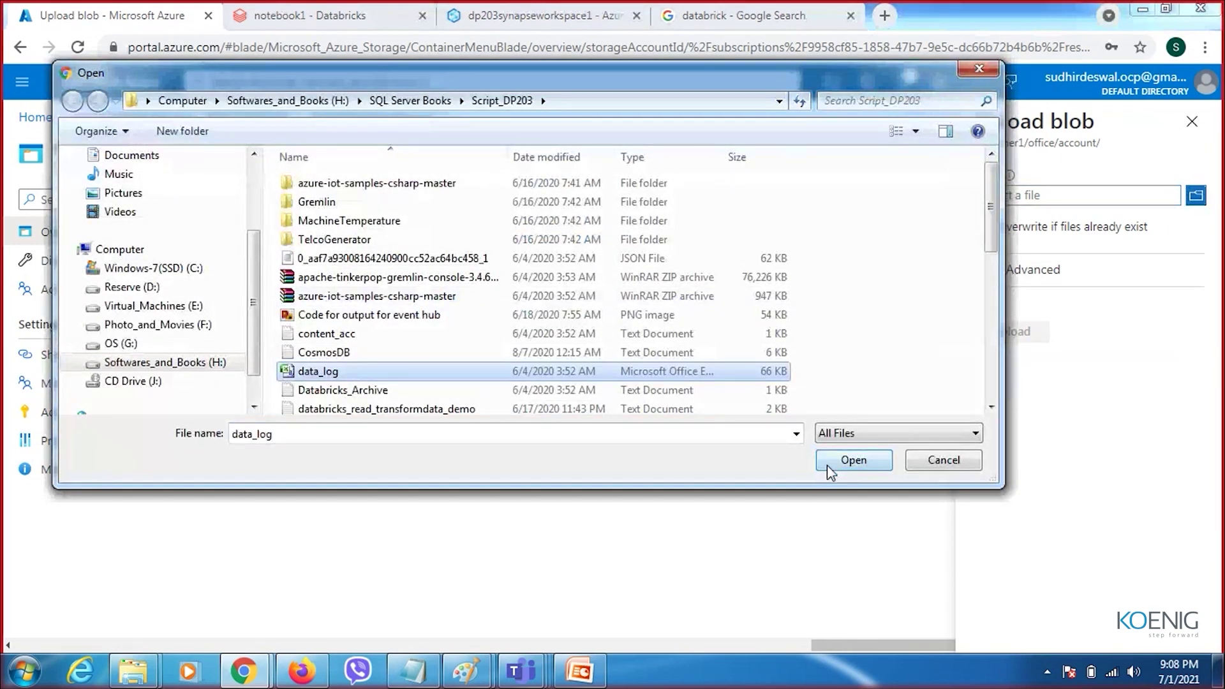
click(829, 466)
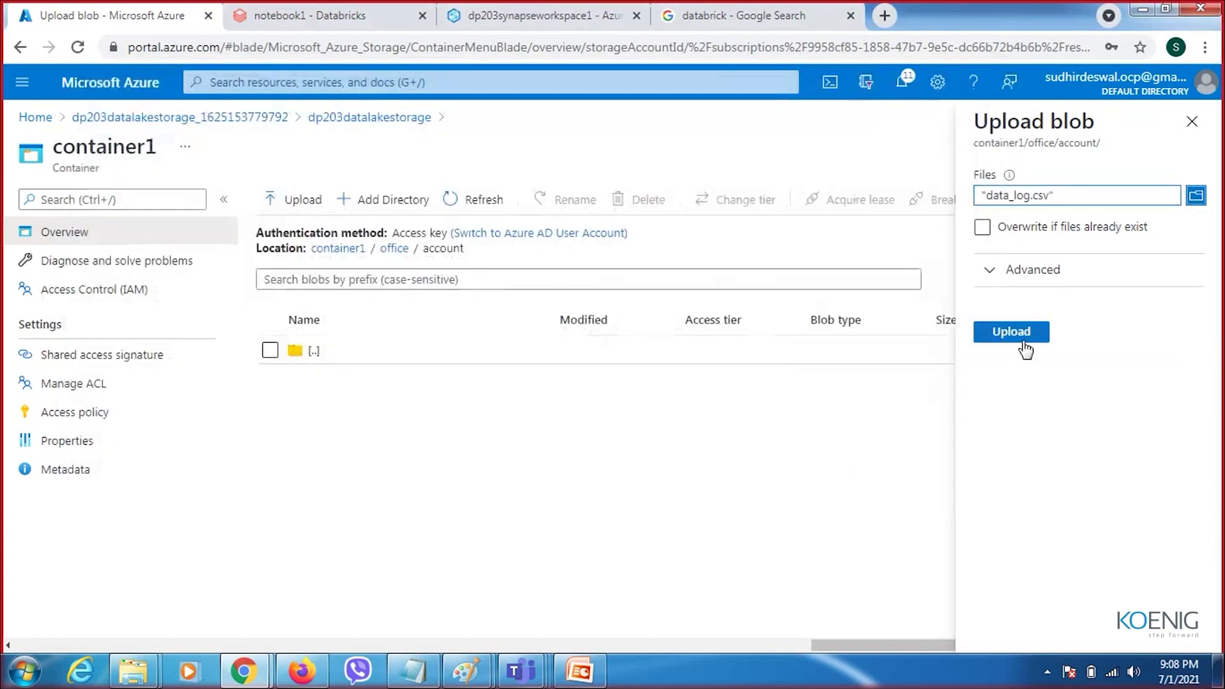
click(1026, 343)
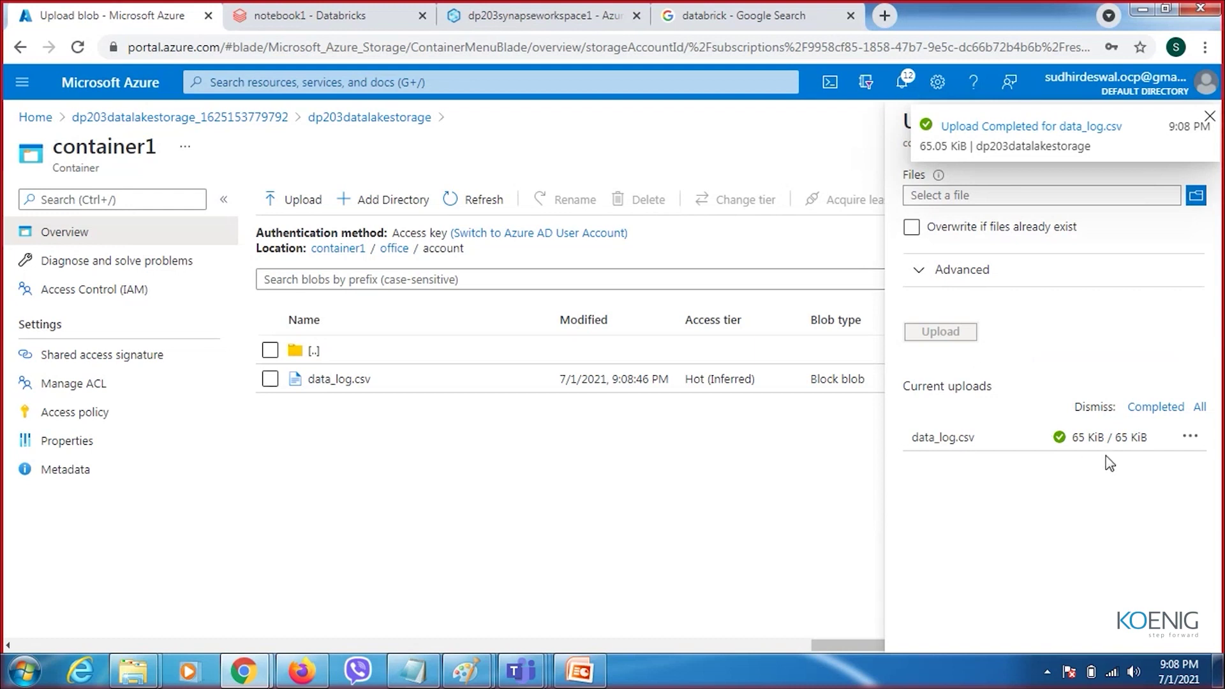
click(1209, 118)
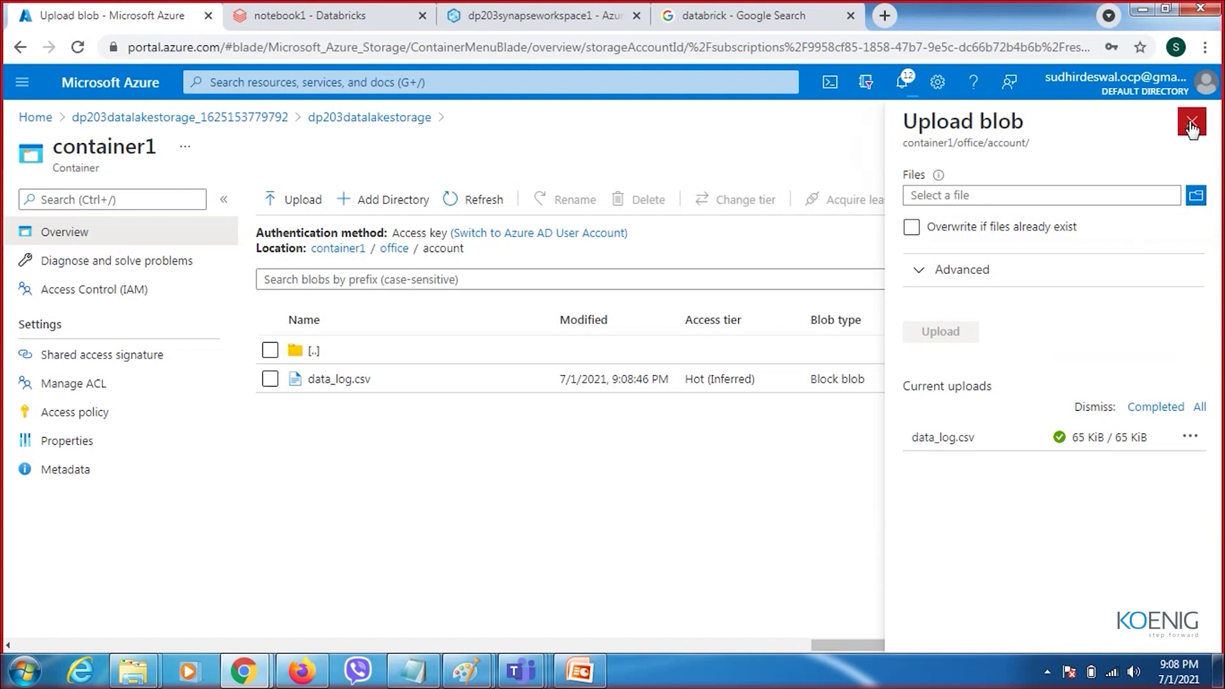
click(1191, 125)
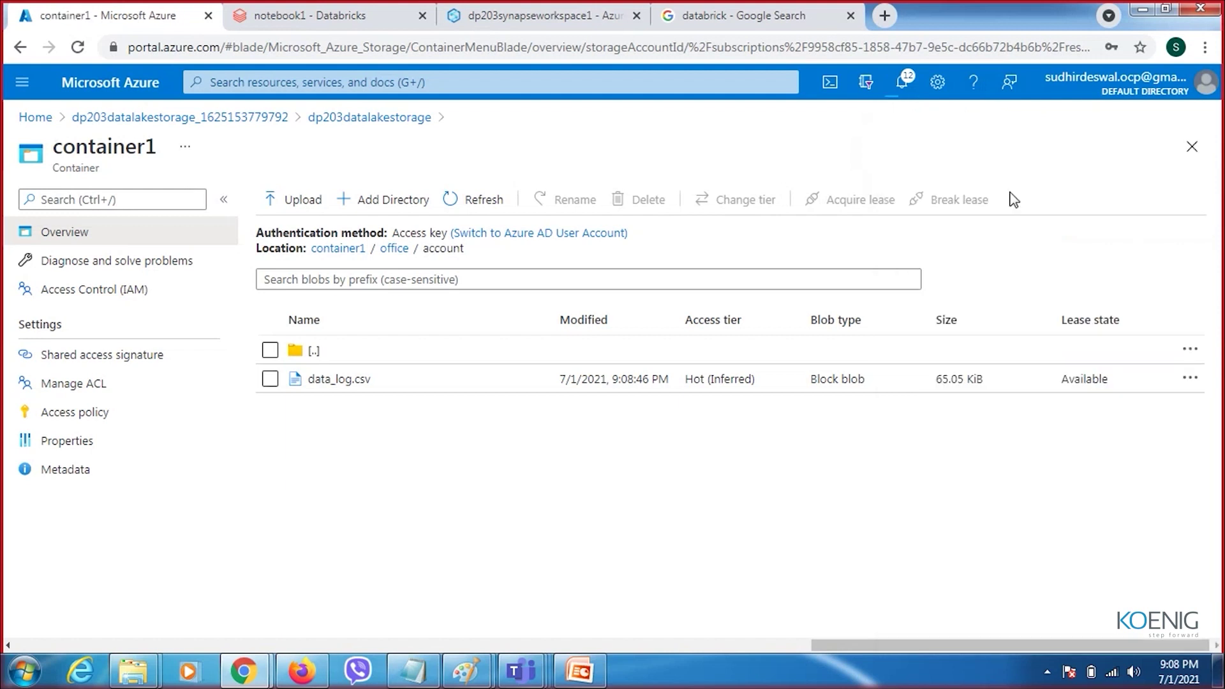
click(336, 381)
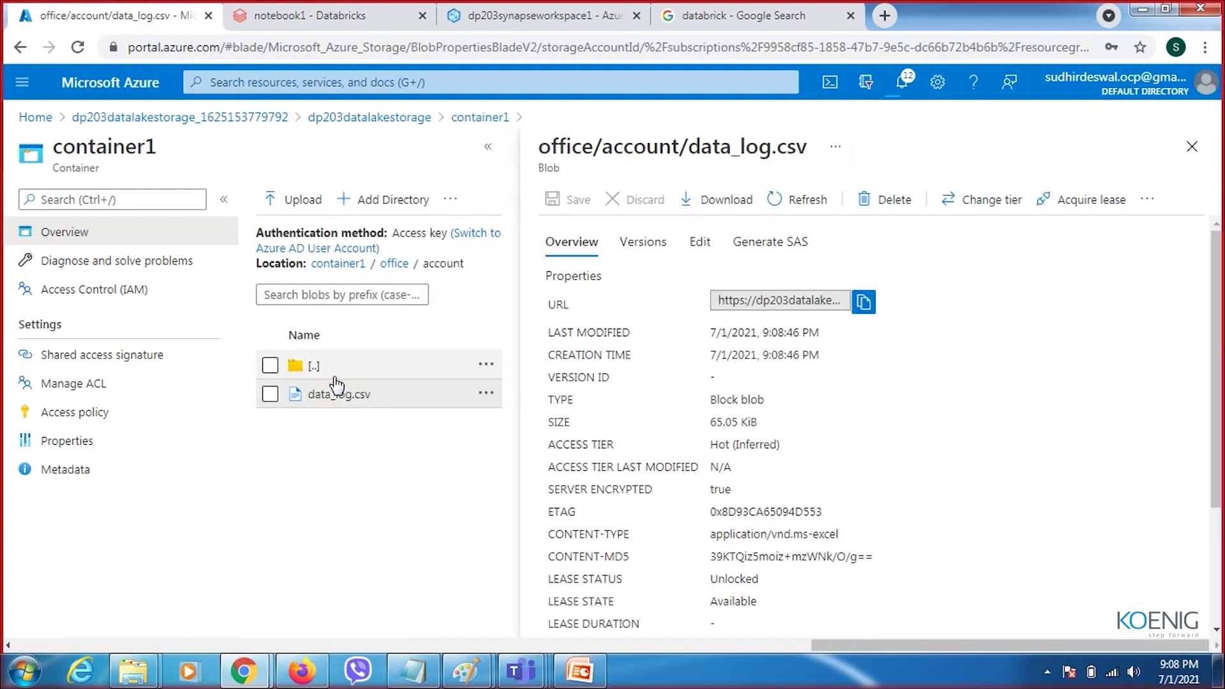
click(701, 252)
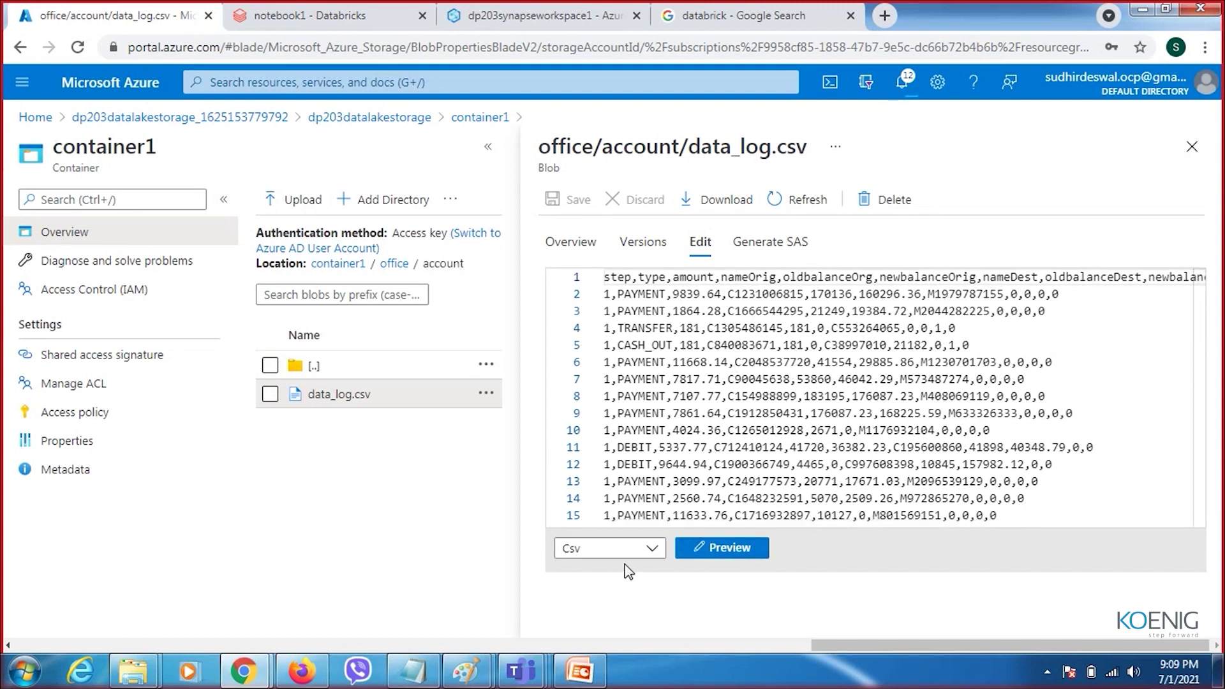
click(651, 550)
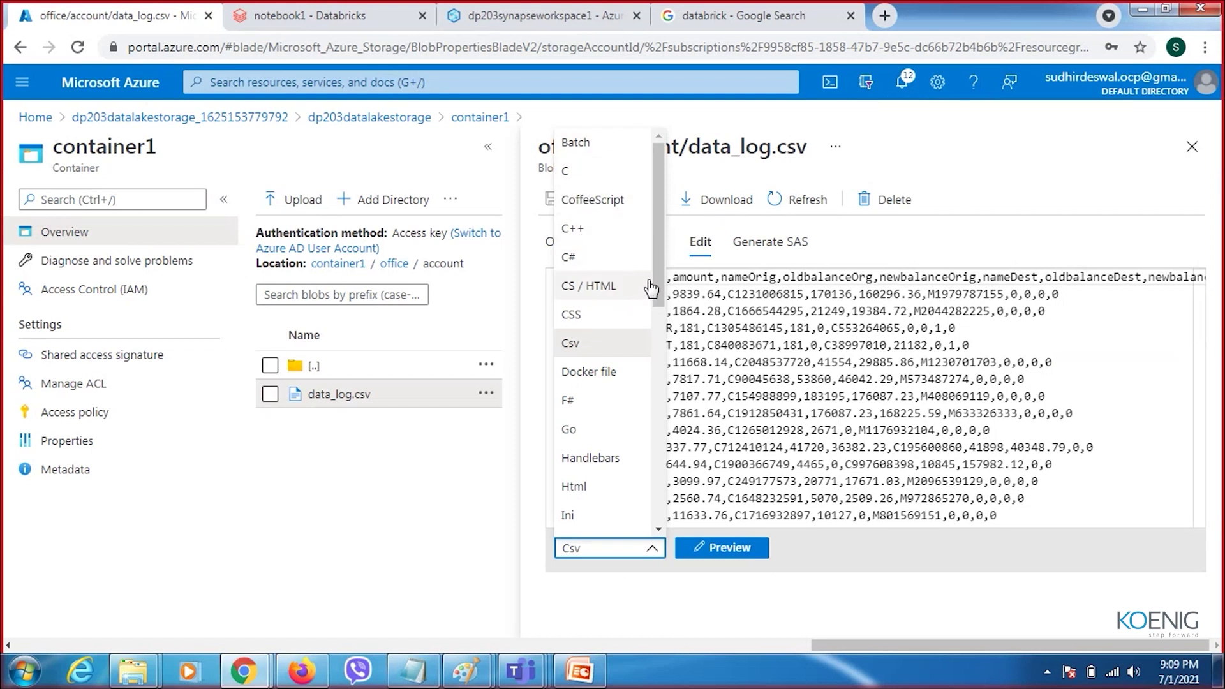
drag(662, 285, 654, 513)
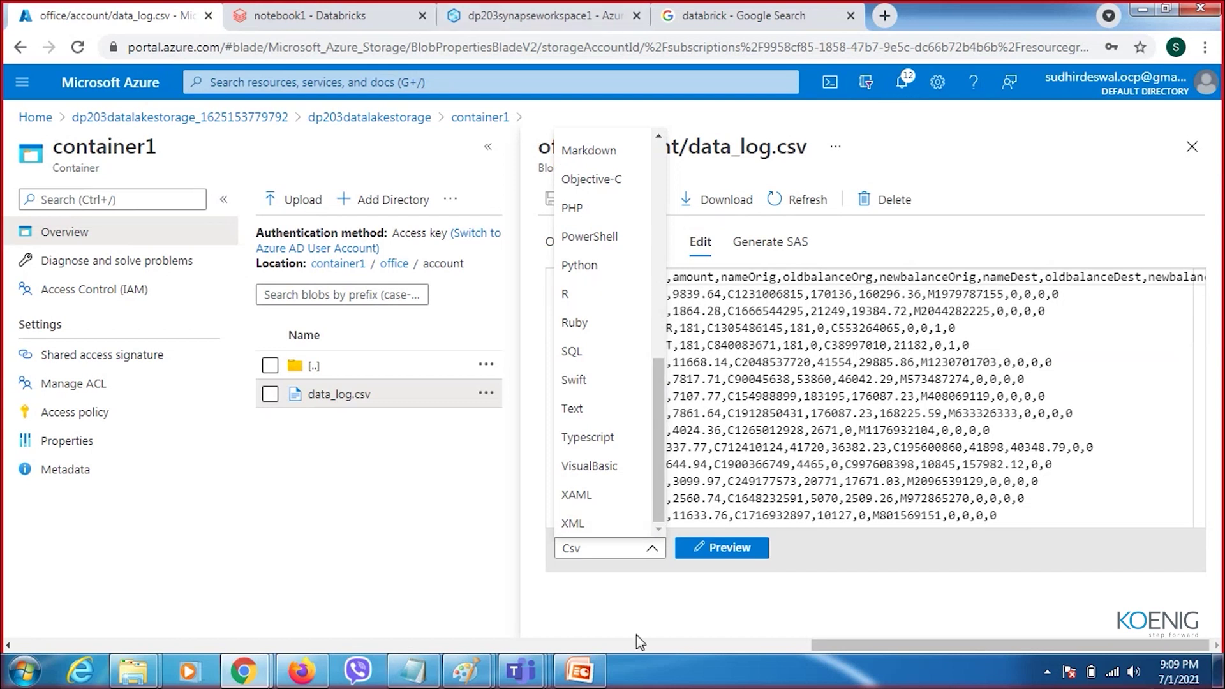
click(674, 632)
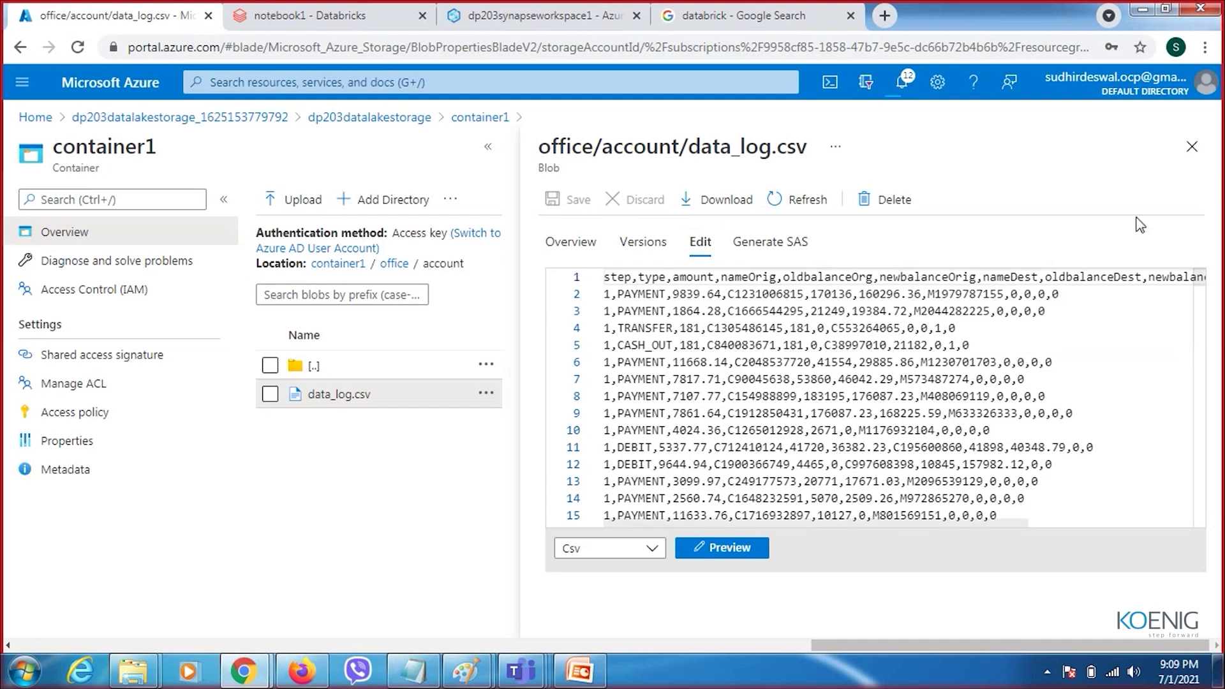
click(1193, 147)
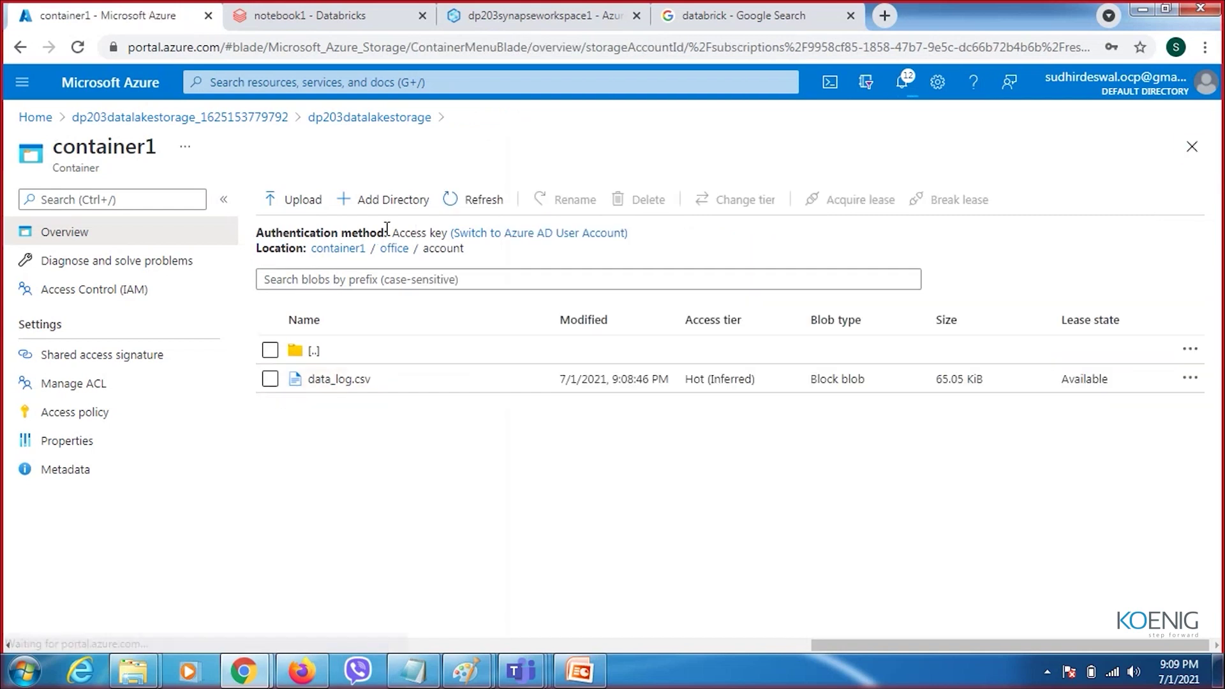
- Upload 'Code for output for event hub.png' (54 KiB) into office/account next to data_log.csv
click(299, 203)
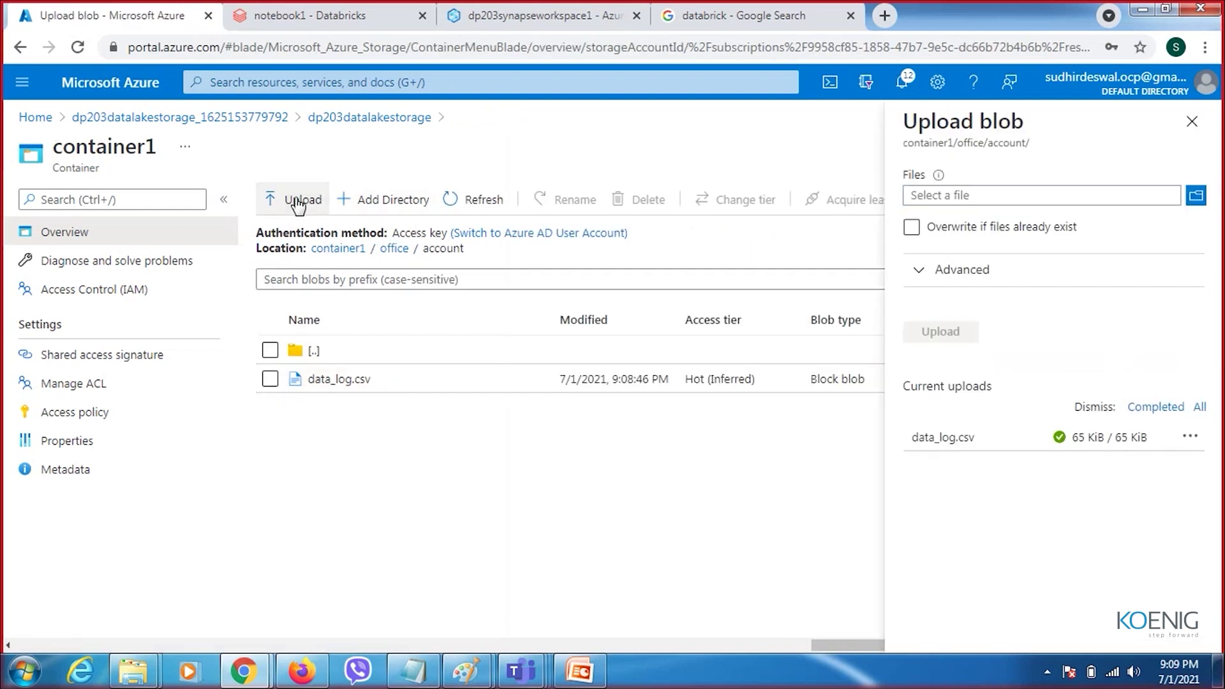
click(1196, 196)
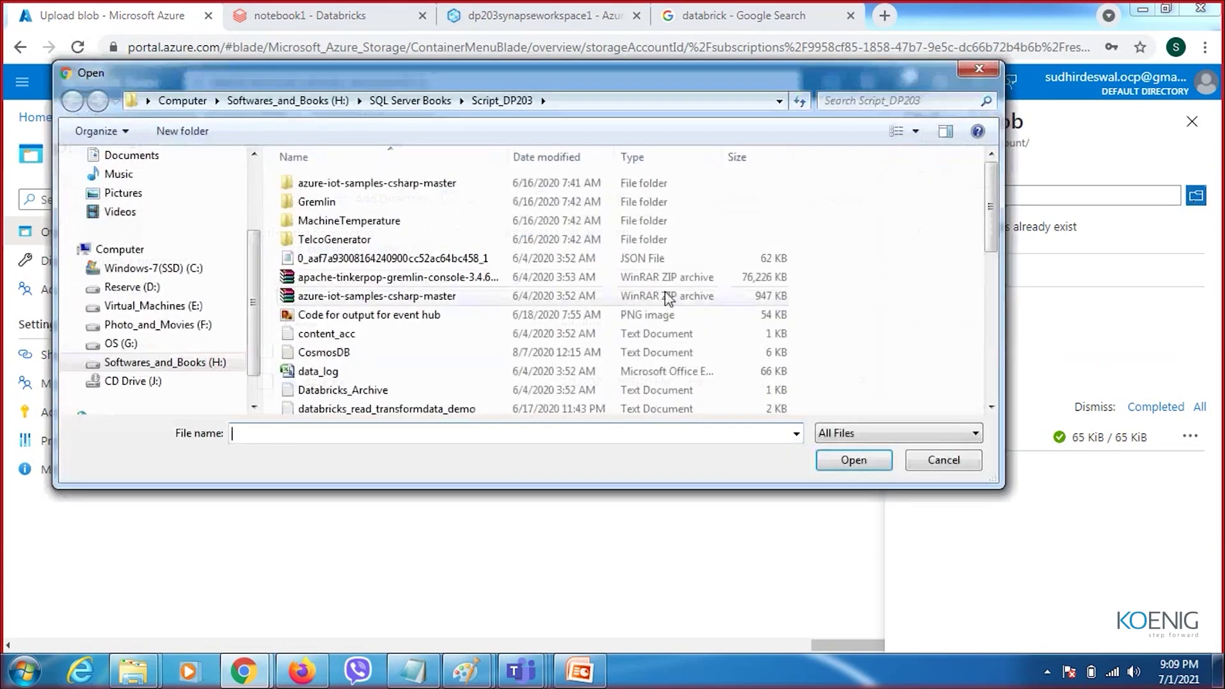
click(354, 319)
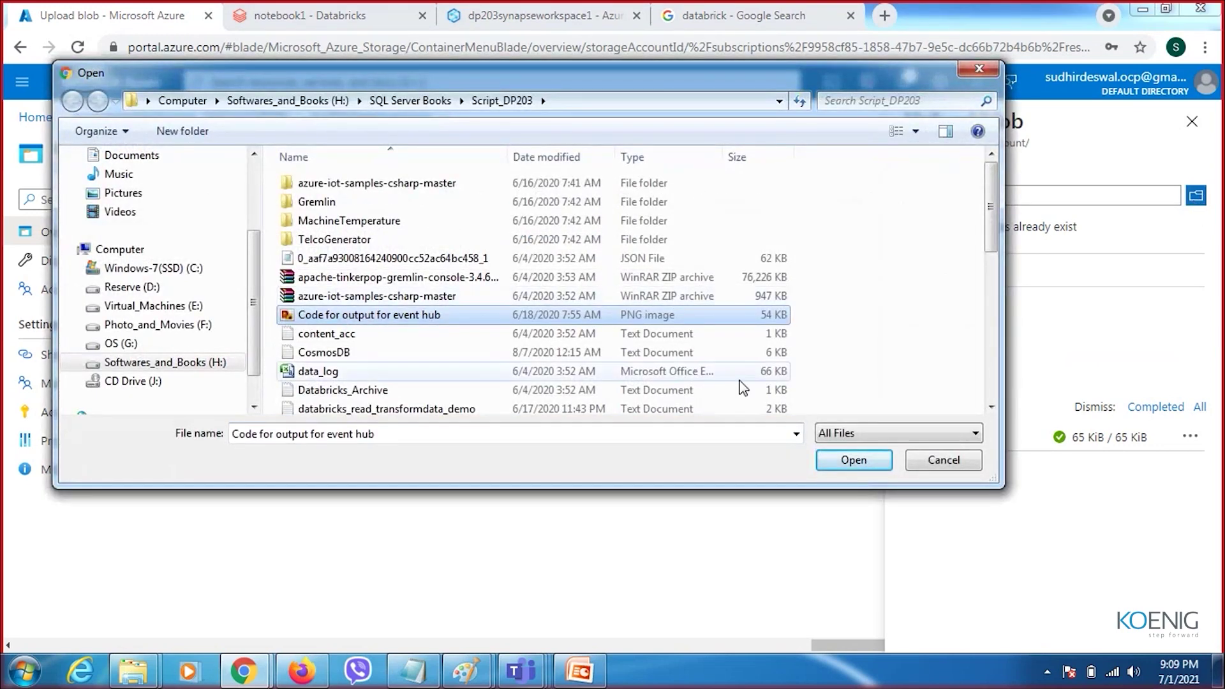
click(845, 469)
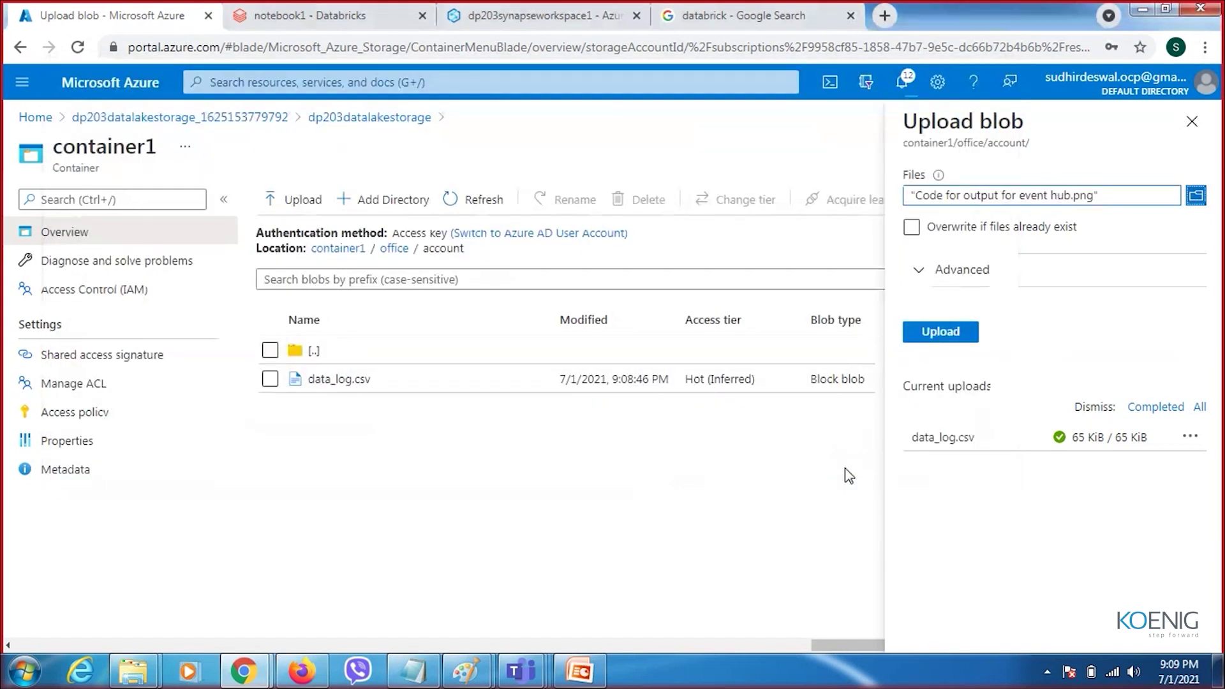
click(940, 334)
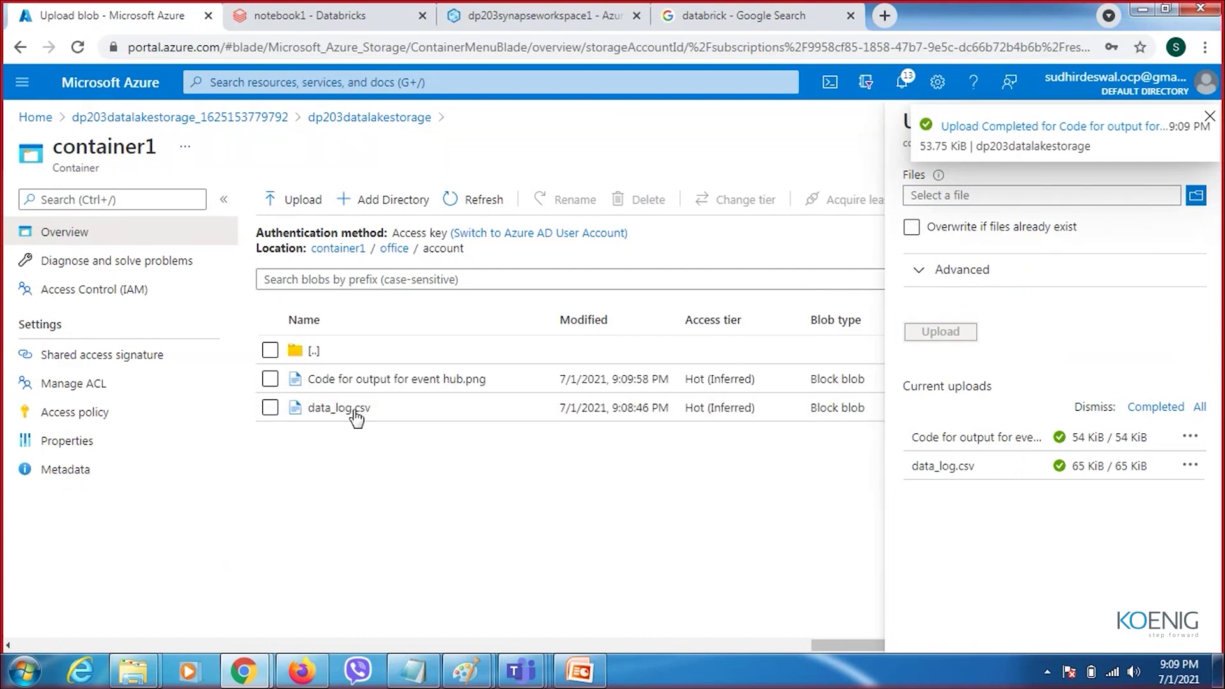
- Open the 'Code for output for event hub.png' blob and preview its SQL query image in the Edit tab
click(376, 380)
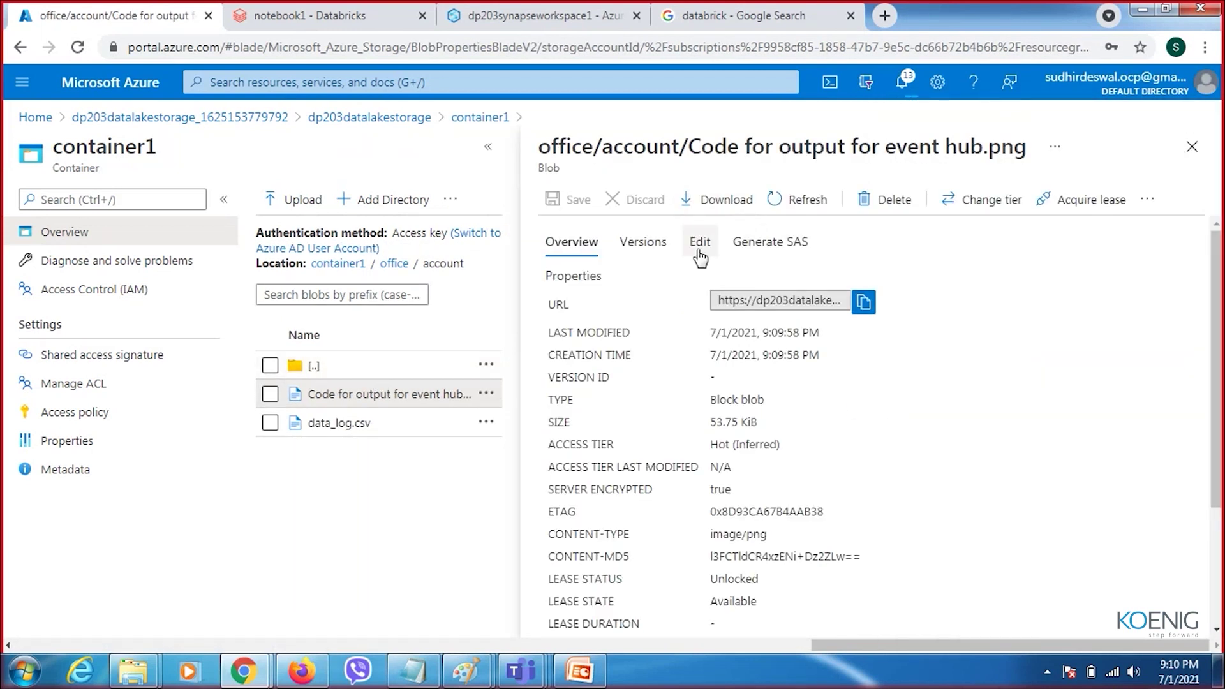
click(700, 245)
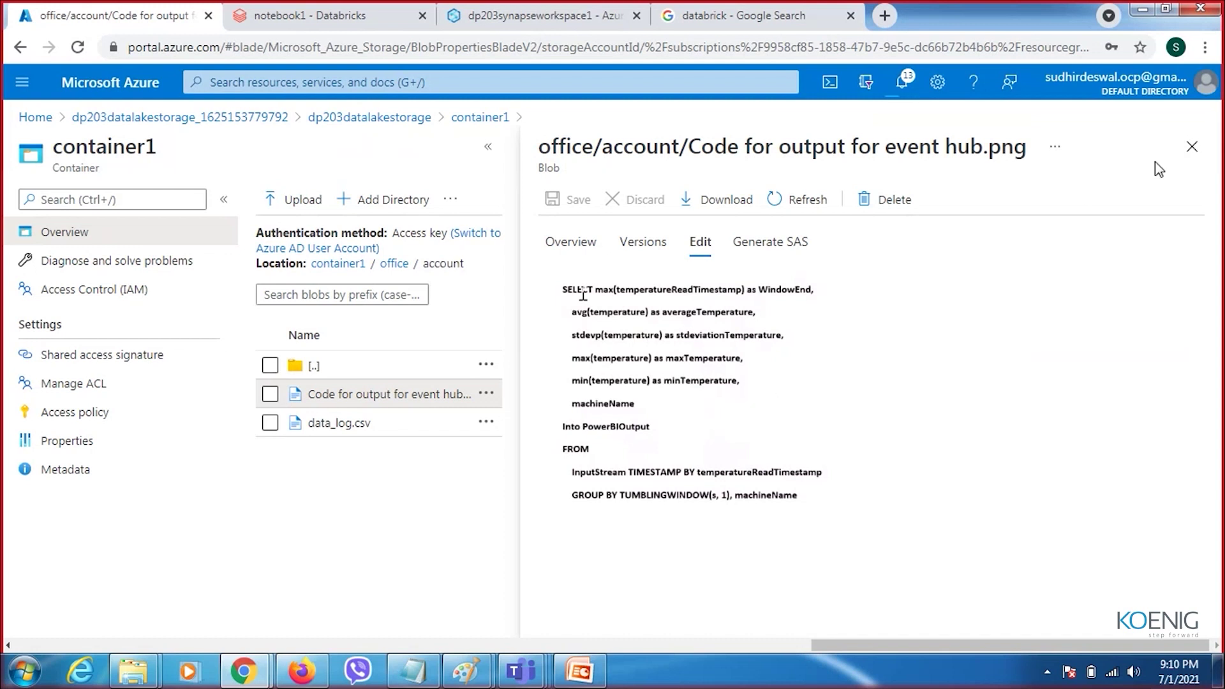
- Close the PNG preview and switch to the PowerPoint deck at 'Introduction to Azure Data Lake storage'
click(1192, 147)
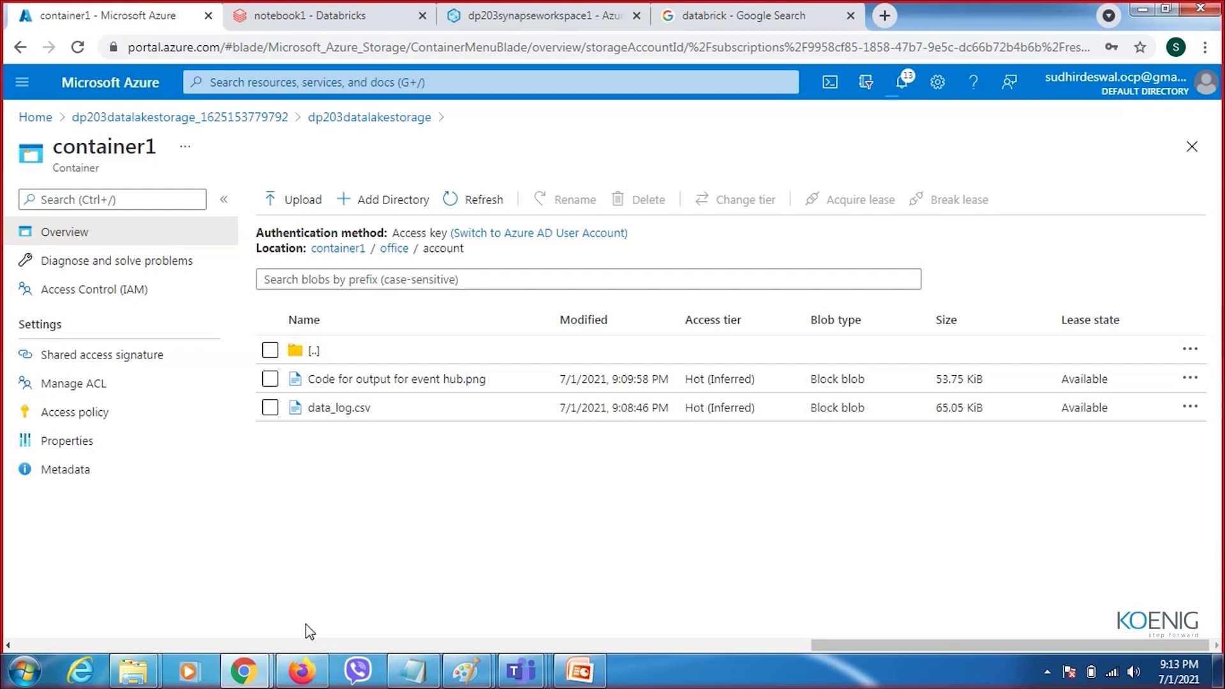
click(599, 675)
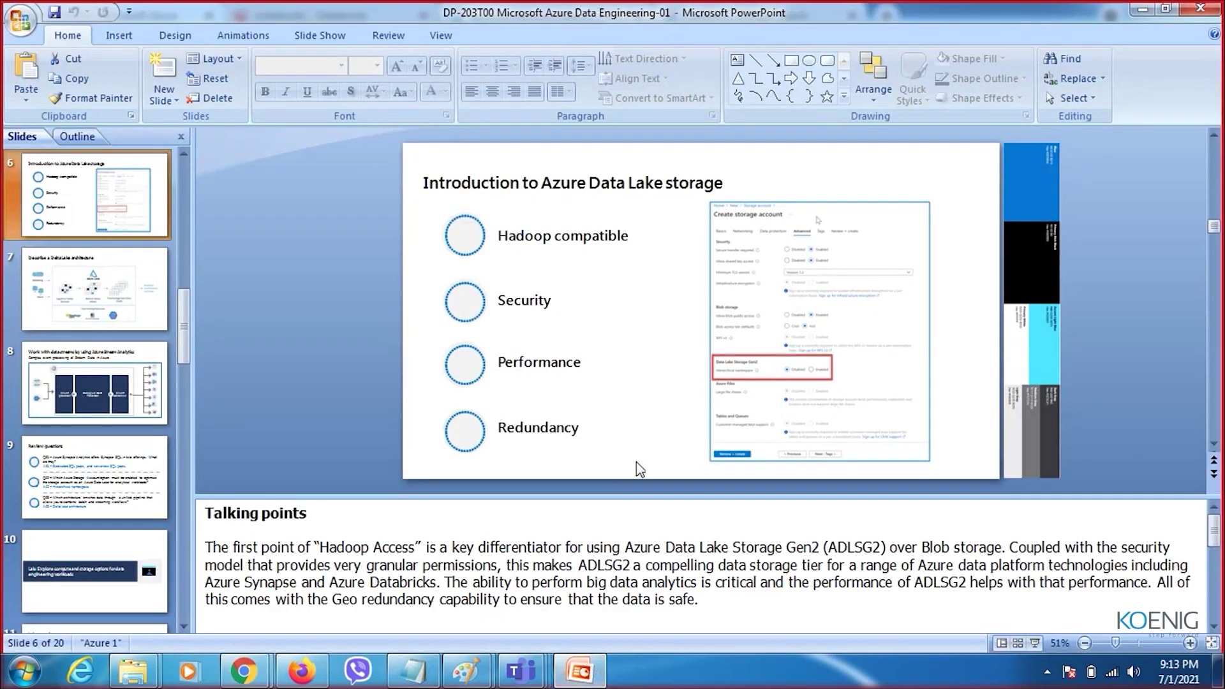